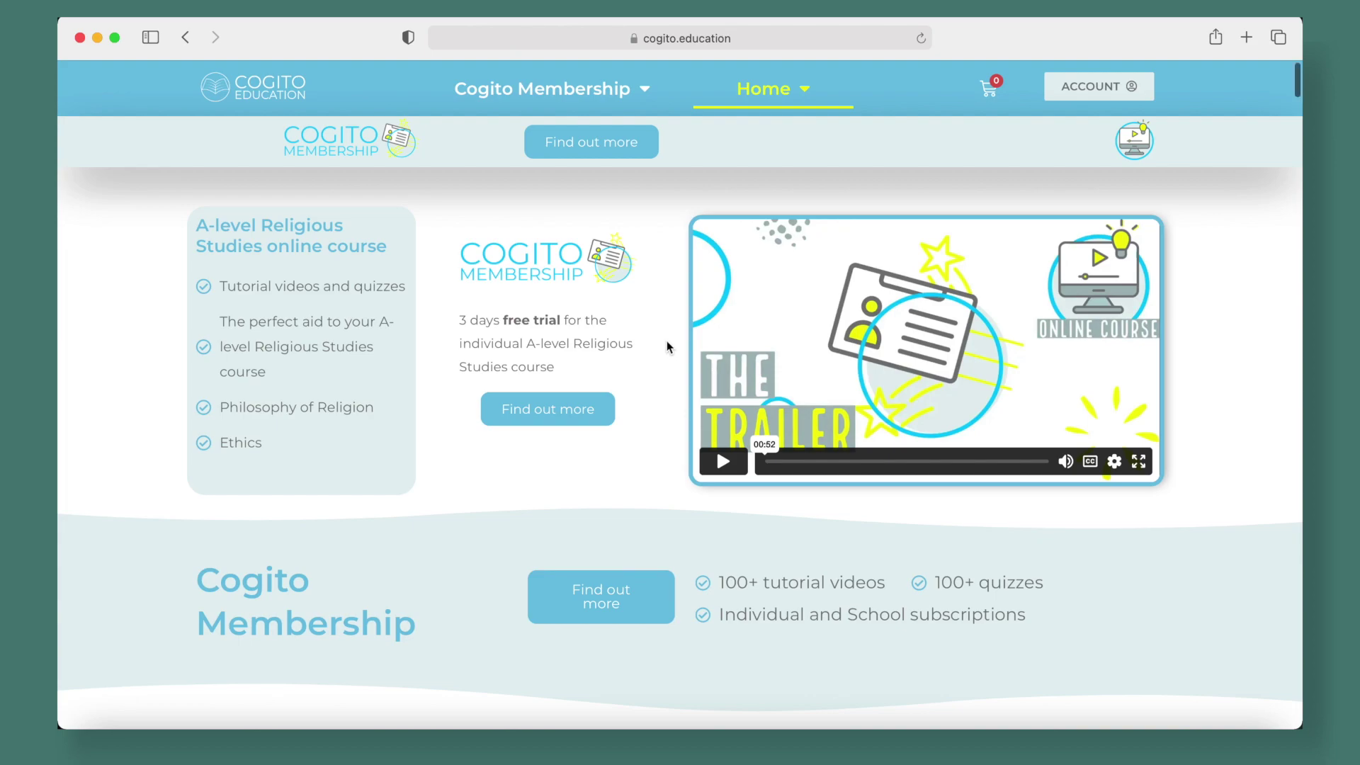
Open Cogito Membership and choose the School option showing £300 for 20 spaces
scroll(666, 345, "up", 8)
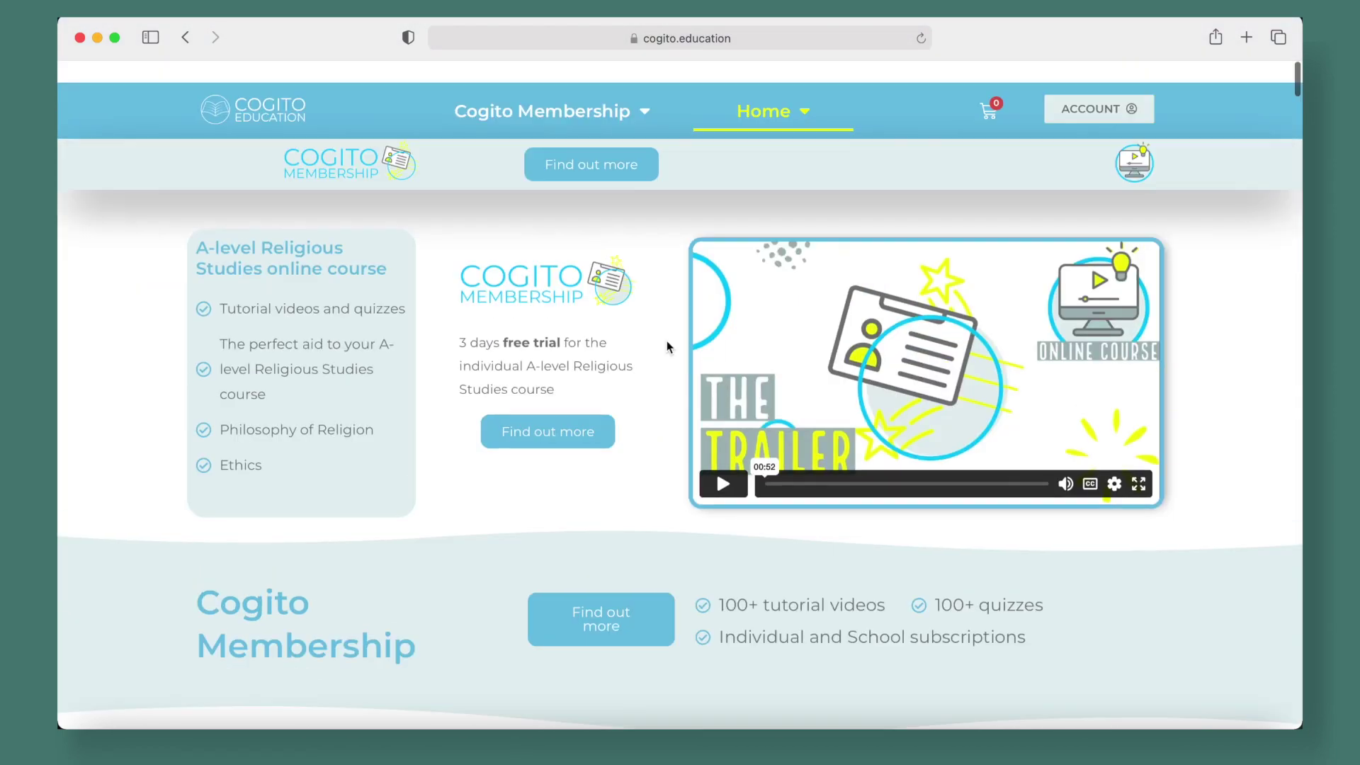
left_click(550, 415)
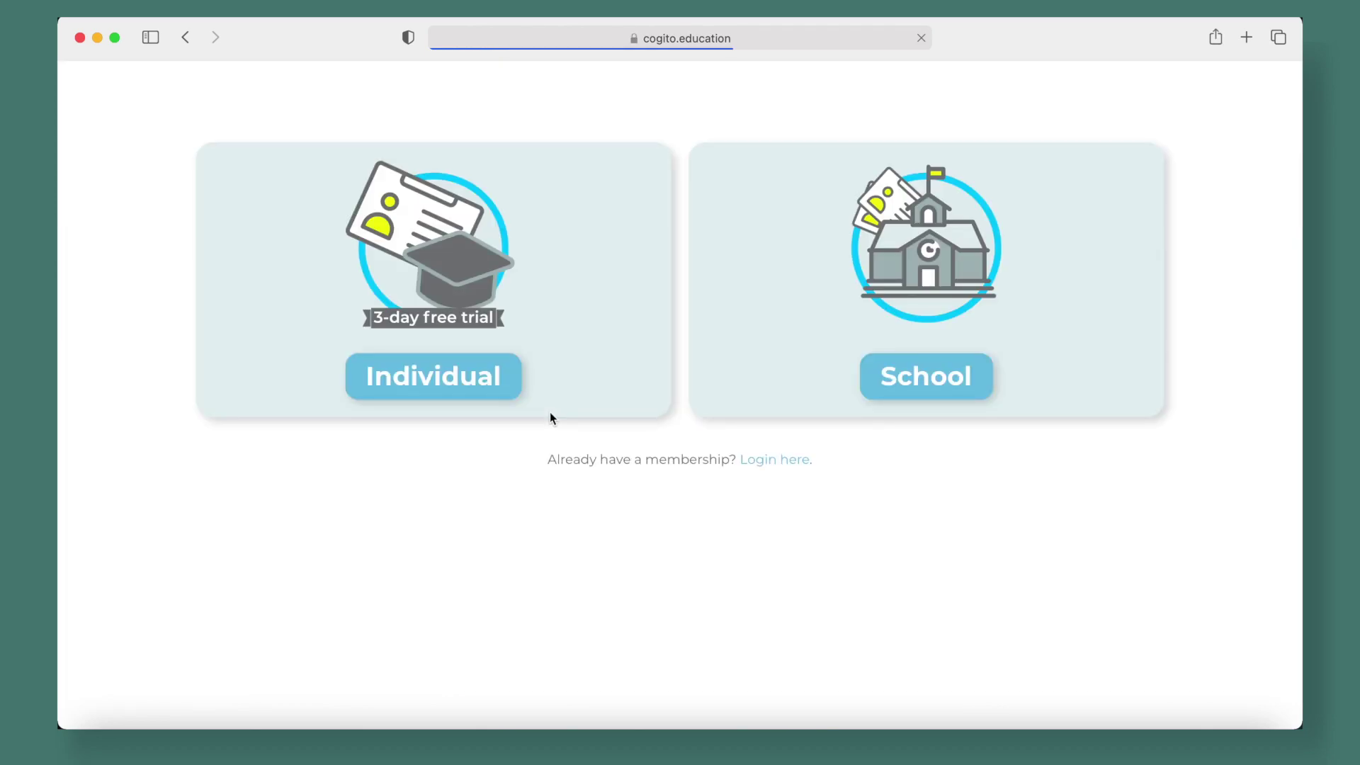
left_click(965, 374)
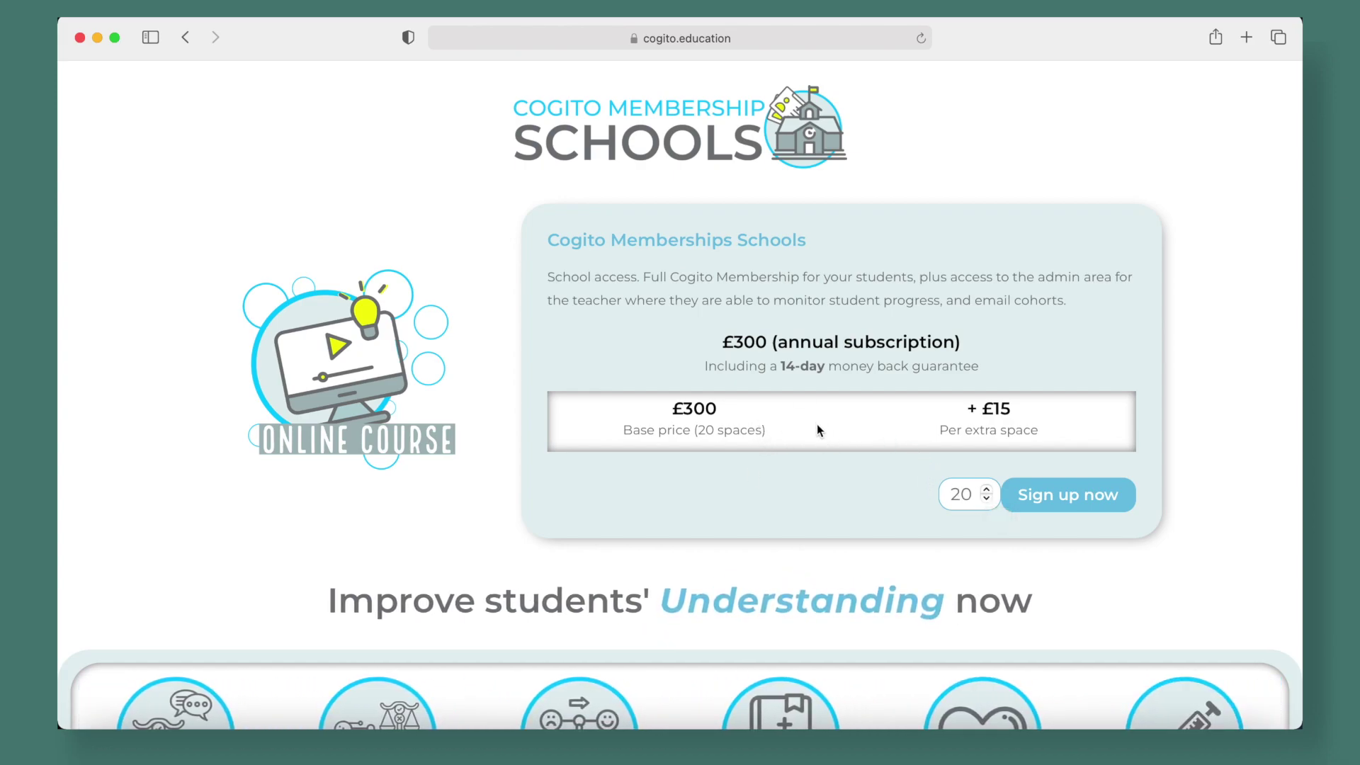
scroll(817, 423, "down", 2)
scroll(779, 414, "up", 1)
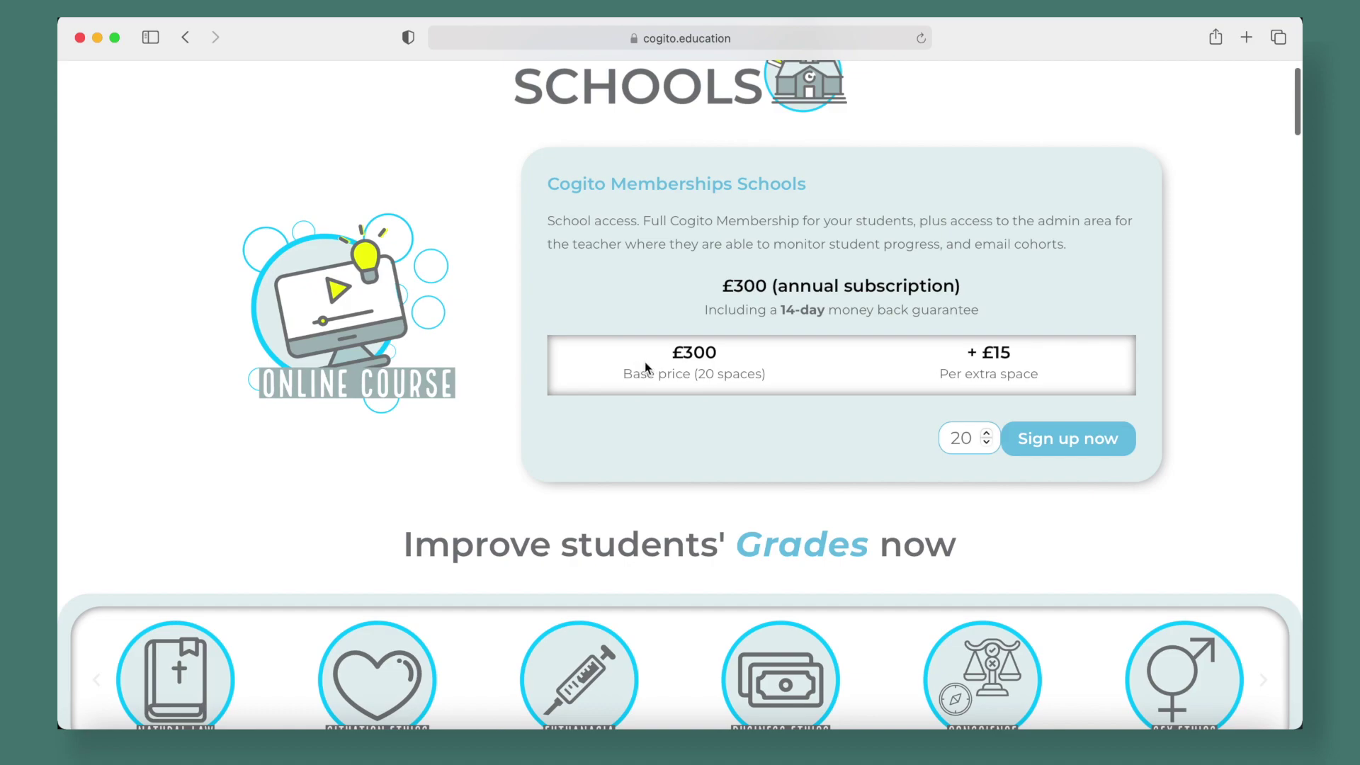
left_click_drag(765, 377, 723, 377)
left_click(772, 372)
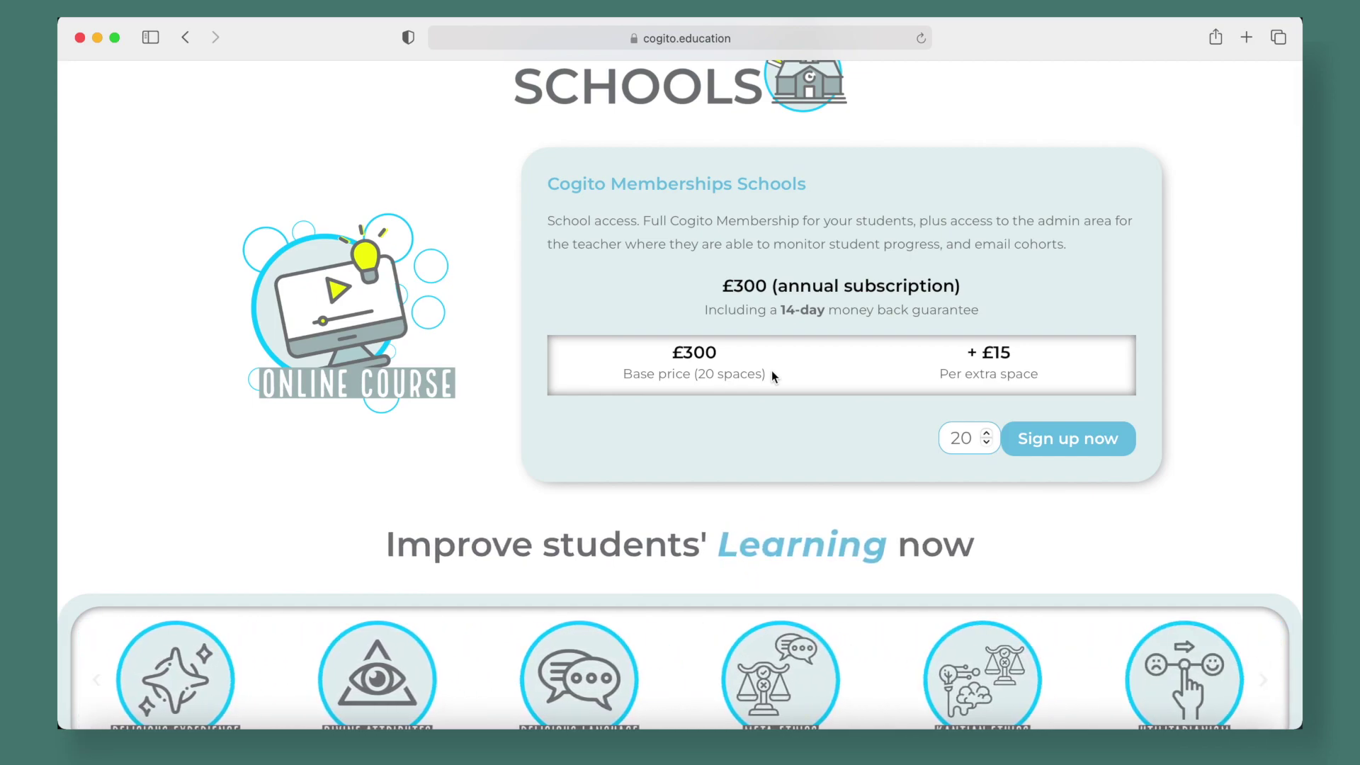
scroll(771, 371, "down", 7)
scroll(772, 371, "down", 4)
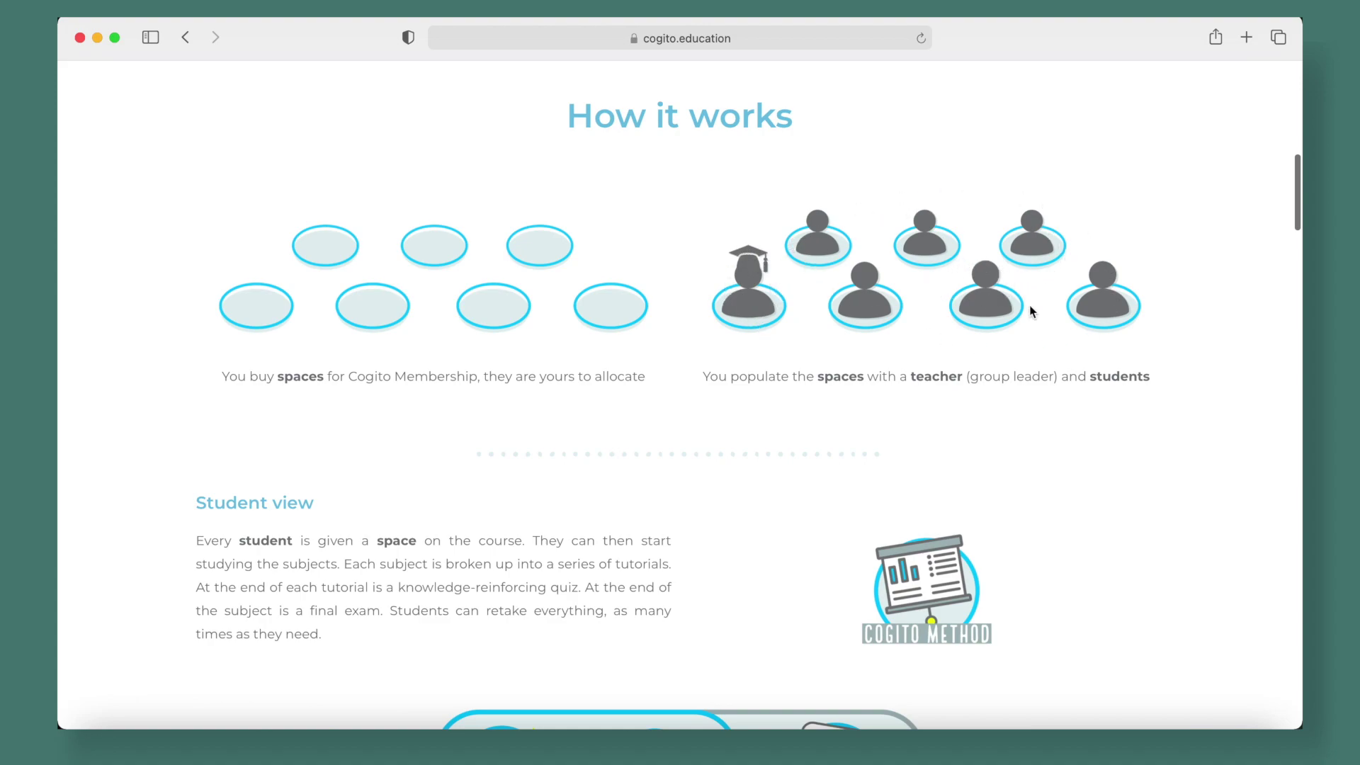
scroll(1031, 312, "up", 10)
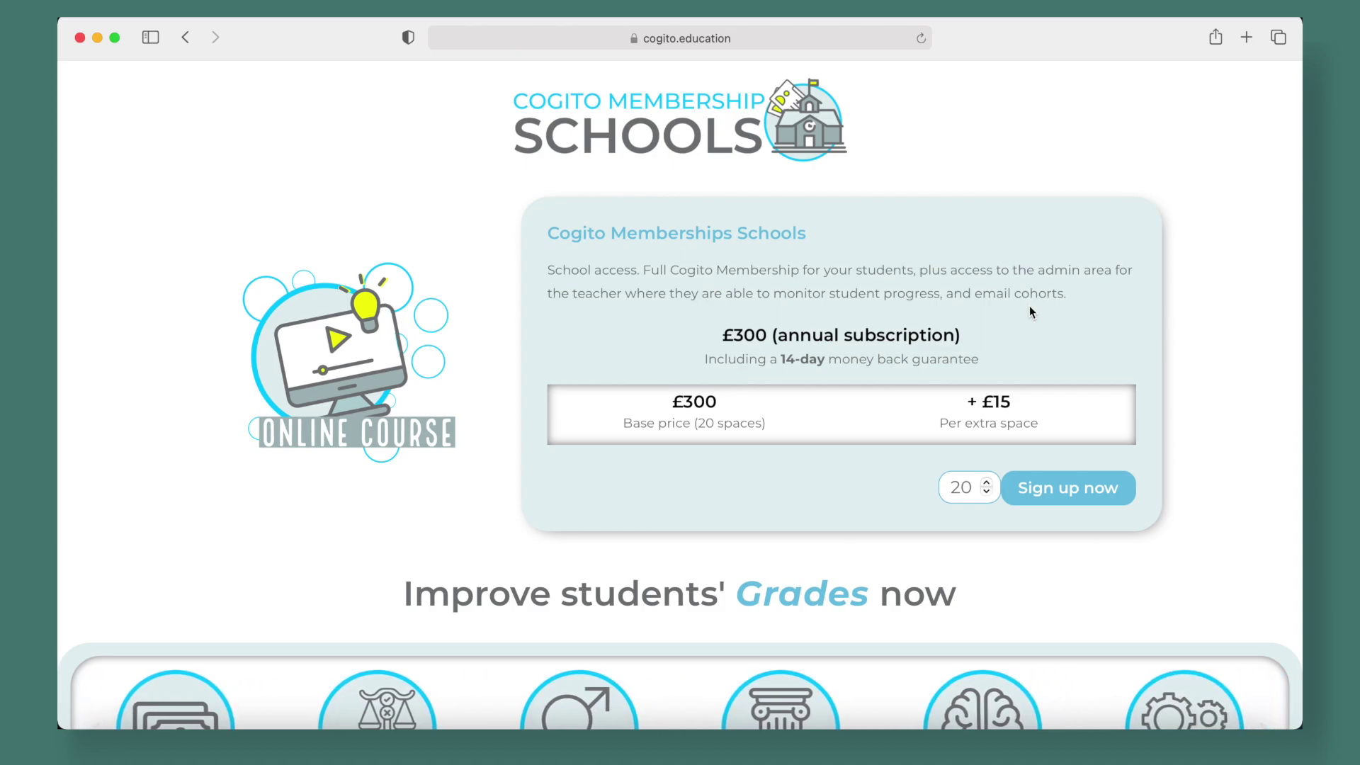
scroll(1030, 311, "up", 1)
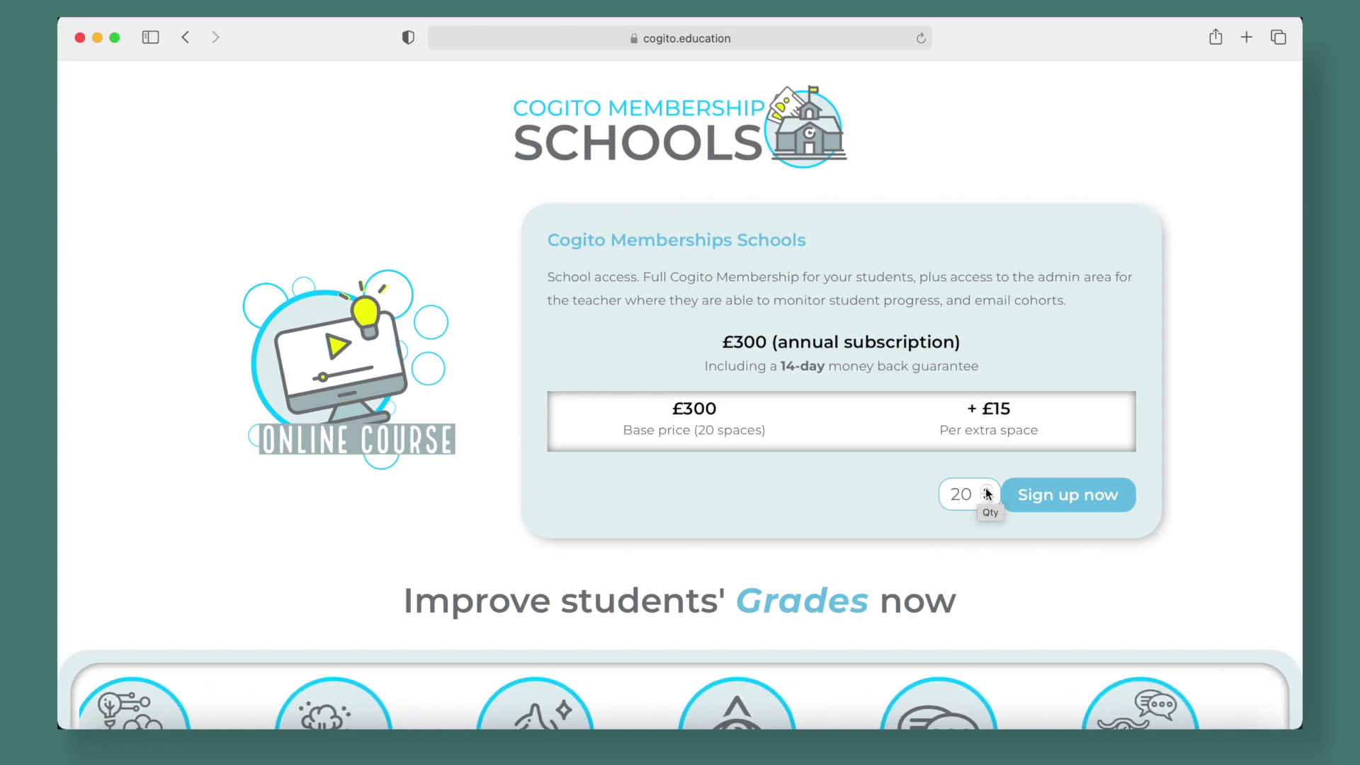
Raise the number of spaces and highlight the £15 per extra space price
left_click(986, 488)
left_click(987, 489)
left_click(986, 488)
left_click(986, 489)
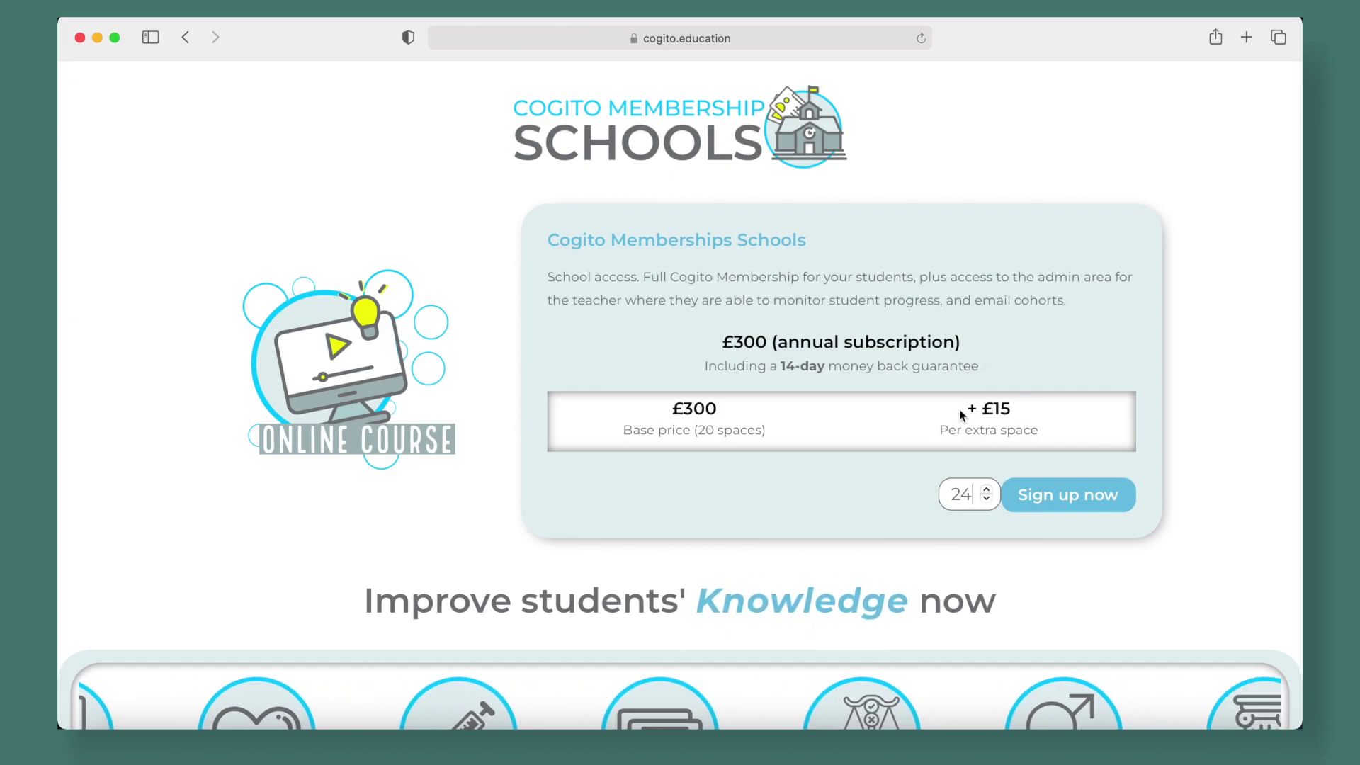
left_click_drag(981, 412, 1022, 410)
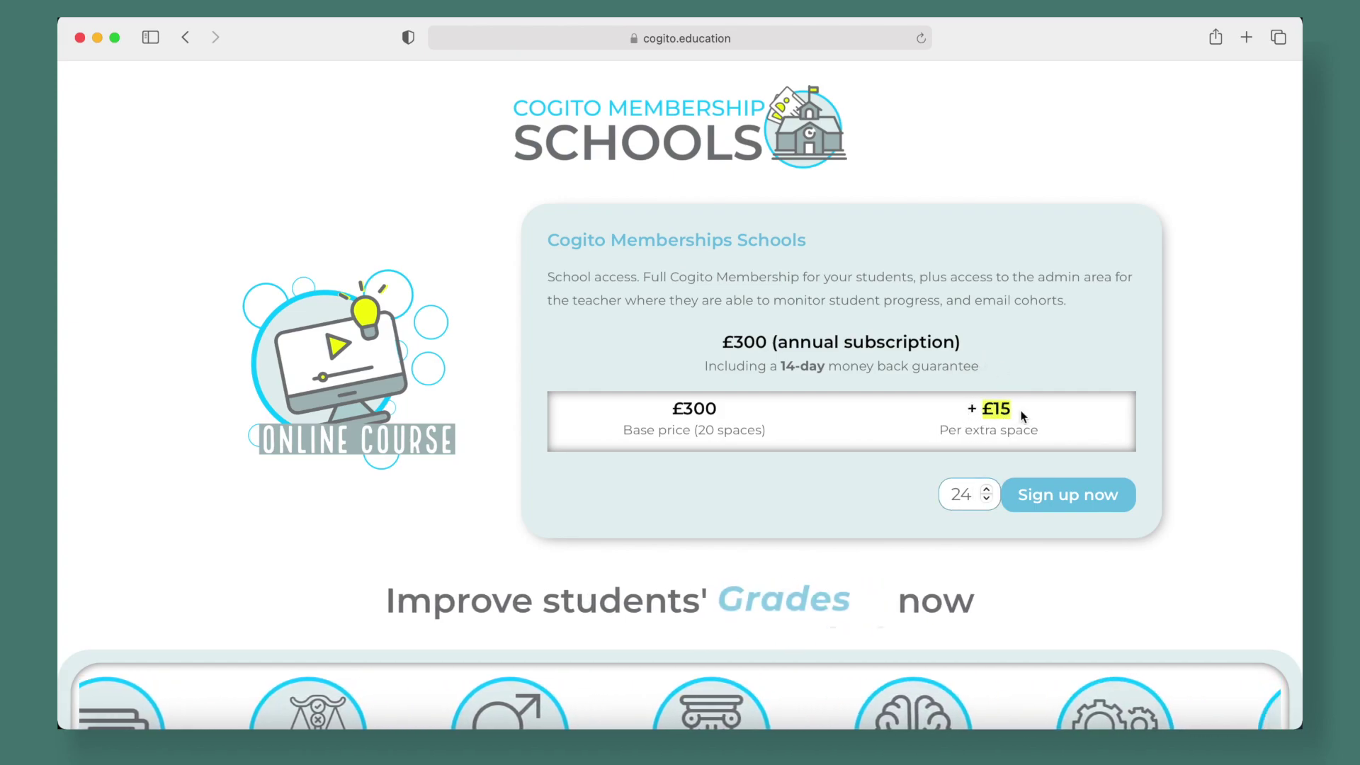
left_click(1014, 409)
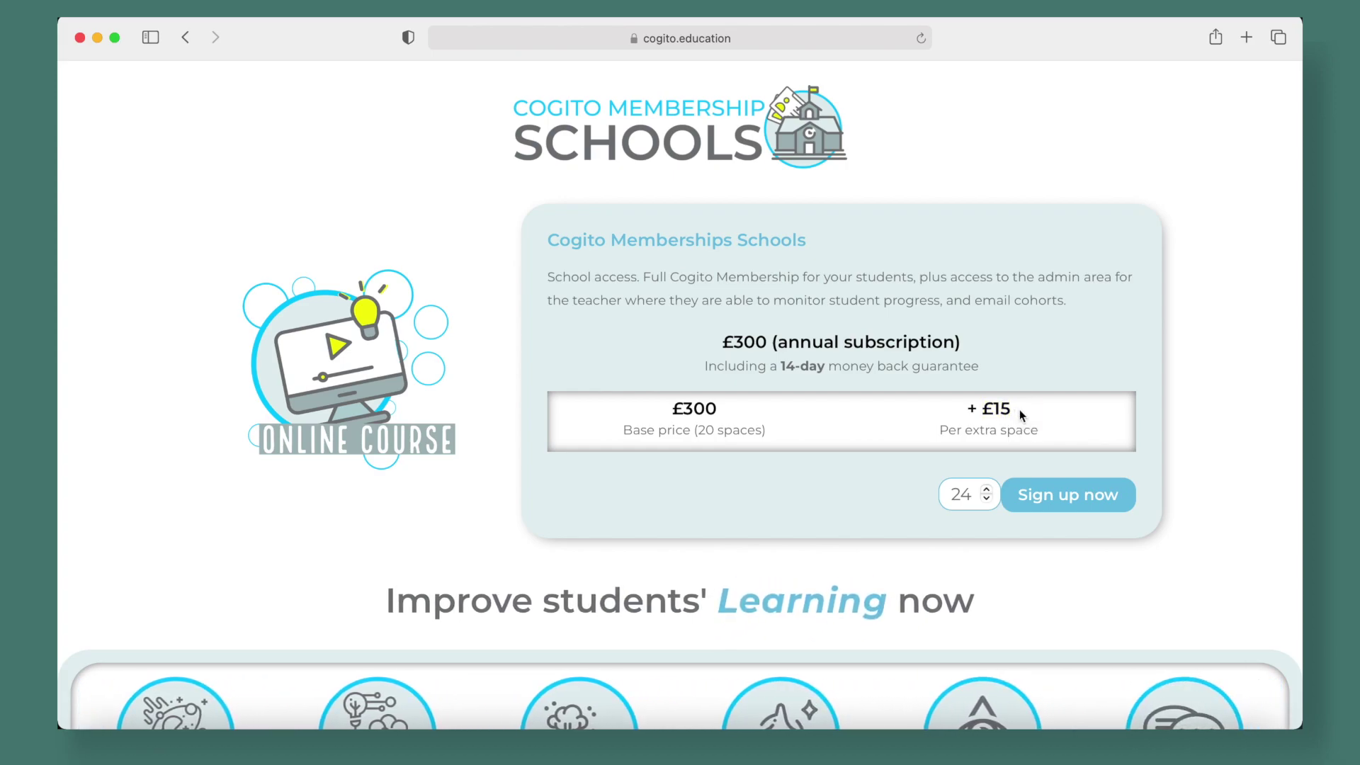
Set the quantity back to 20 spaces and sign up for the school membership
left_click(976, 491)
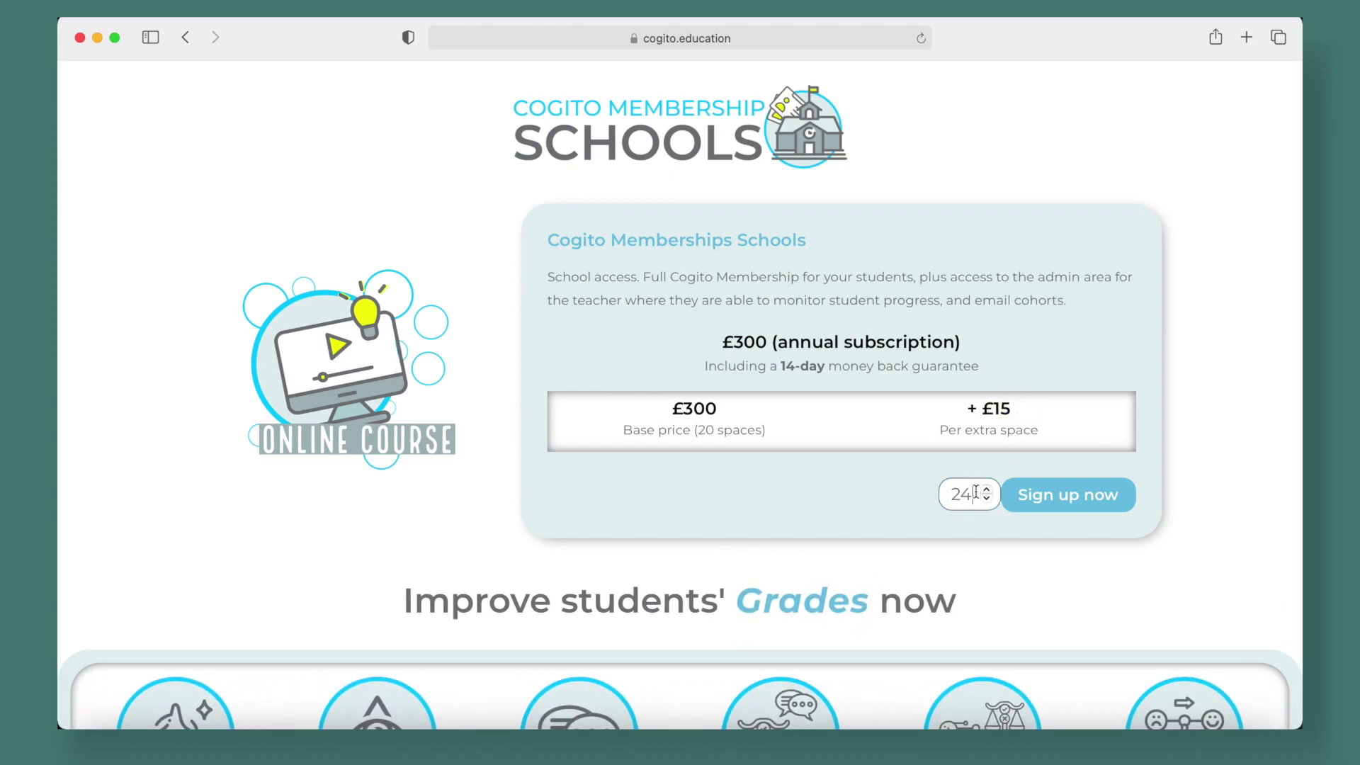
left_click(987, 498)
left_click(987, 498)
left_click(987, 498)
left_click(987, 498)
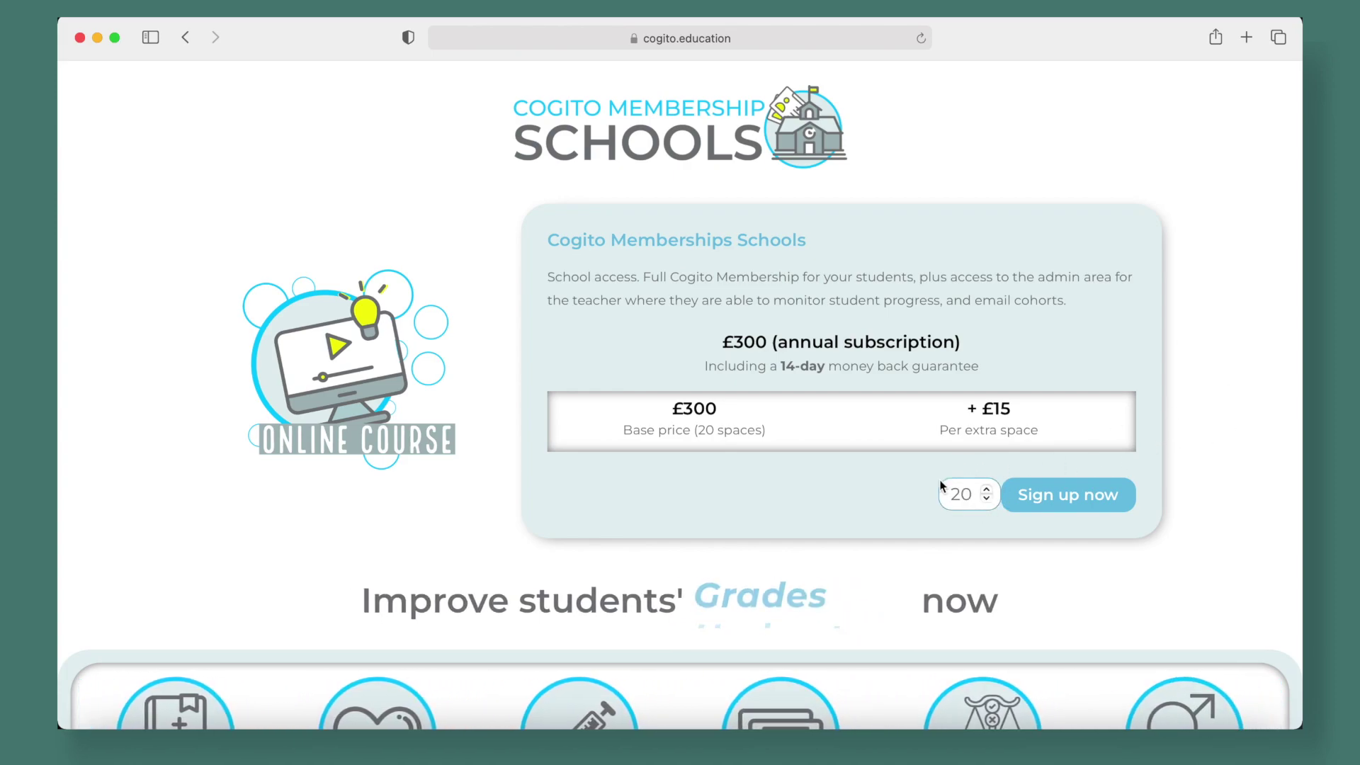
left_click(1066, 498)
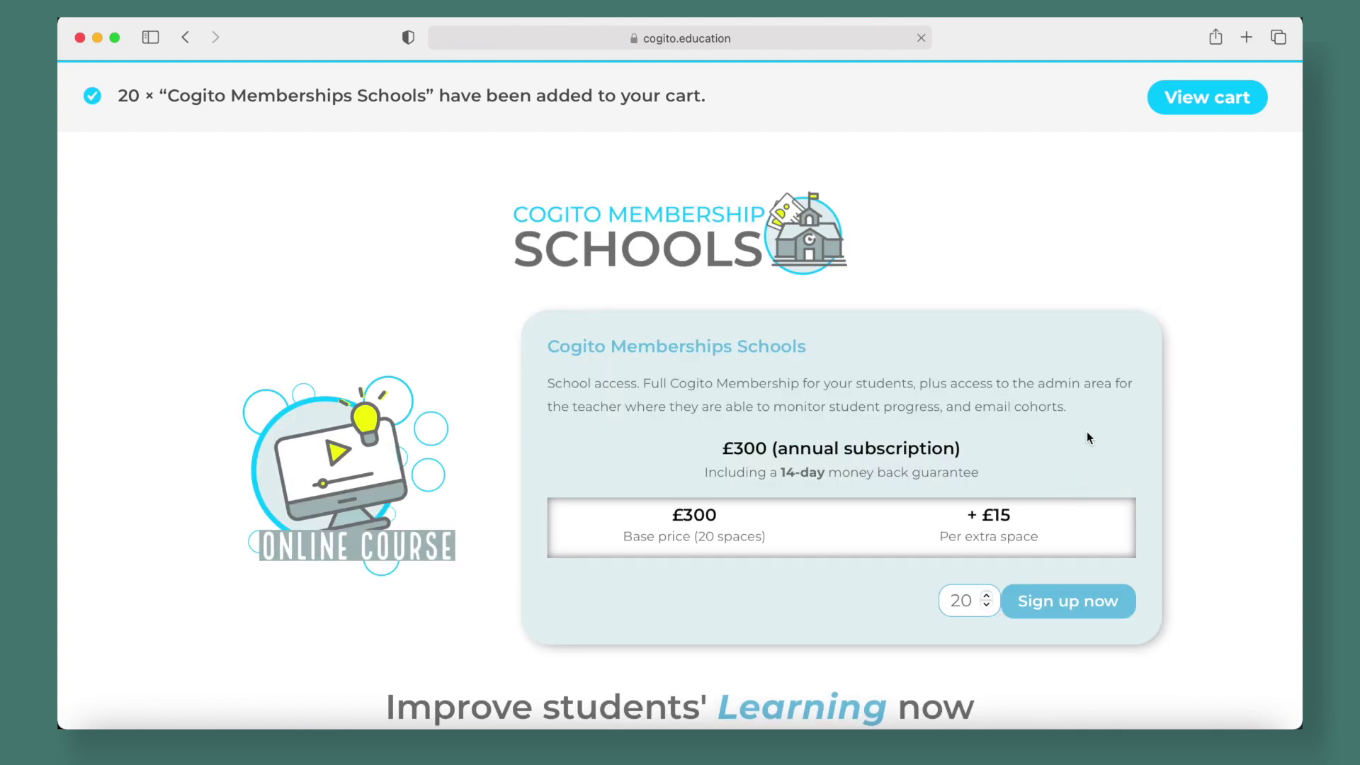
View the shopping cart and dismiss the newsletter sign-up popup
left_click(1198, 96)
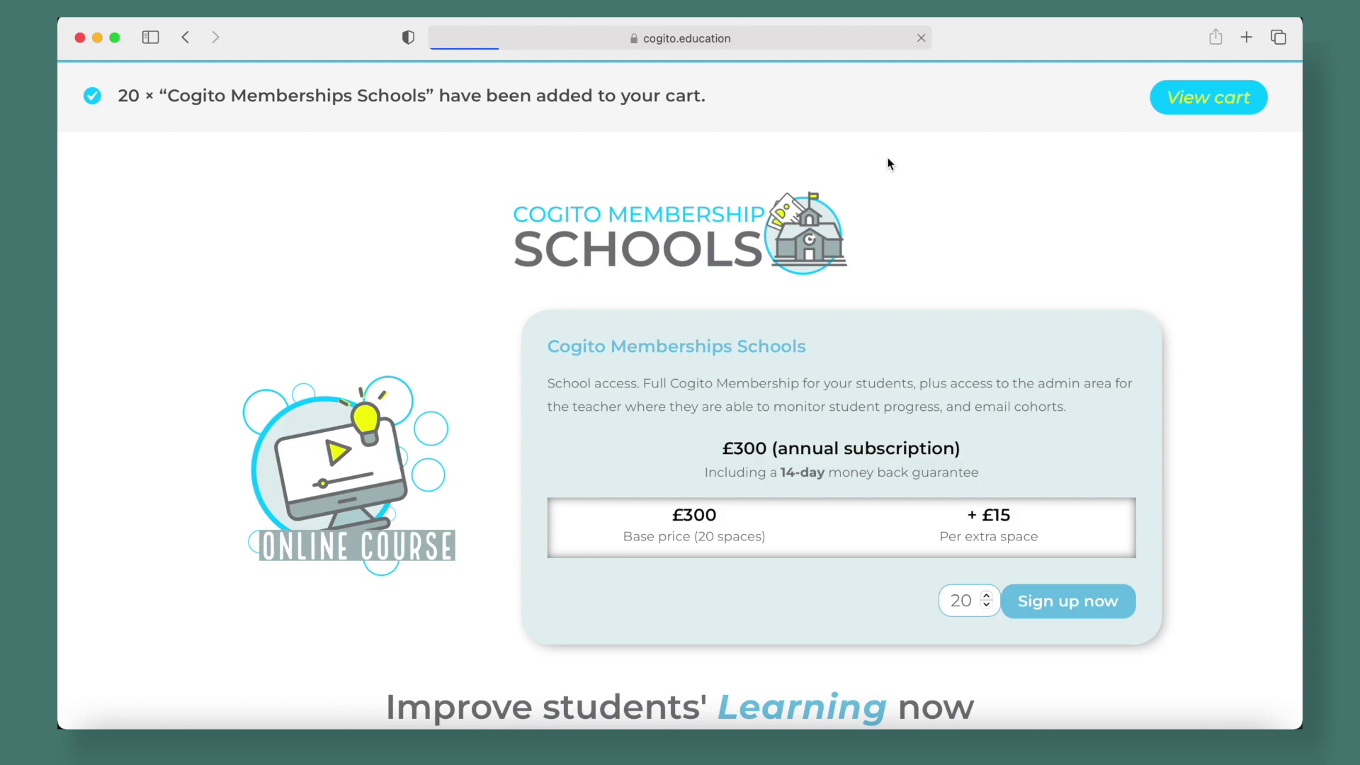
scroll(1002, 309, "down", 8)
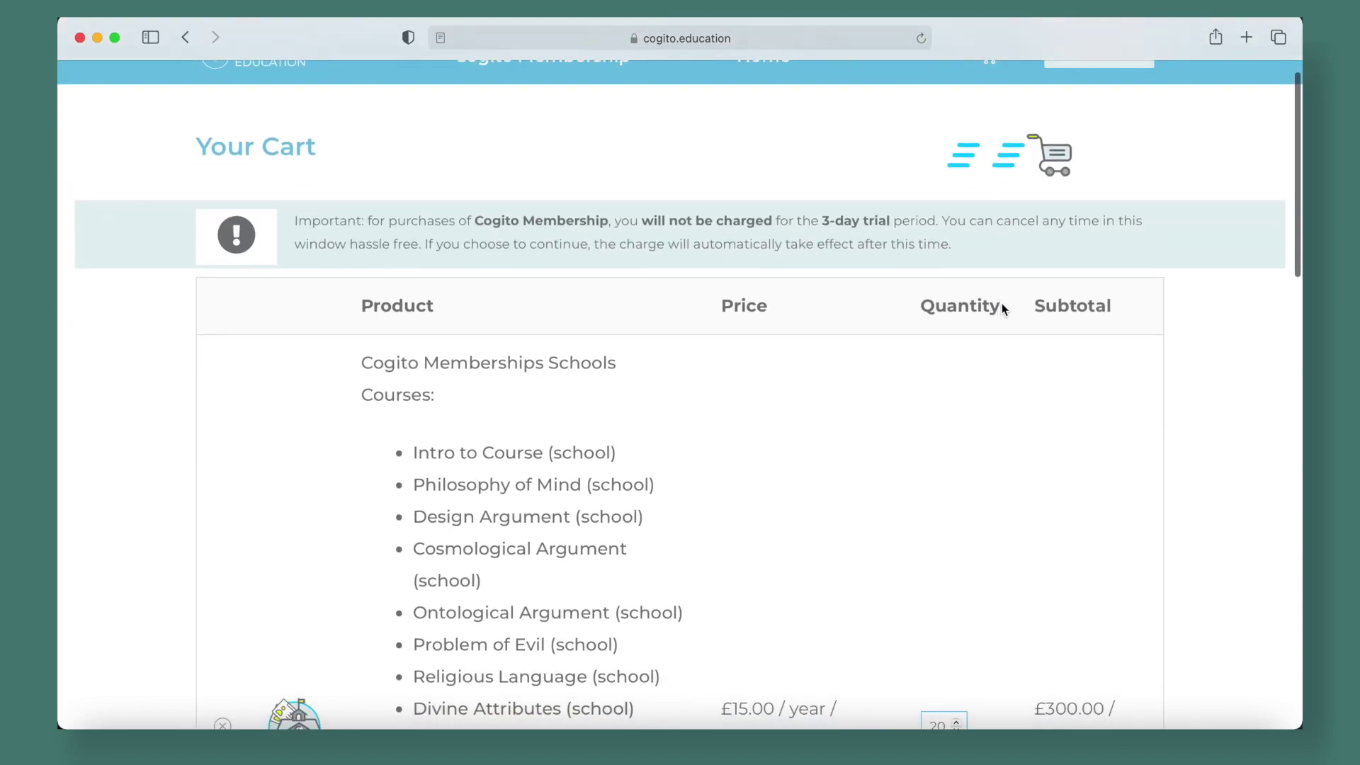
scroll(1003, 309, "down", 7)
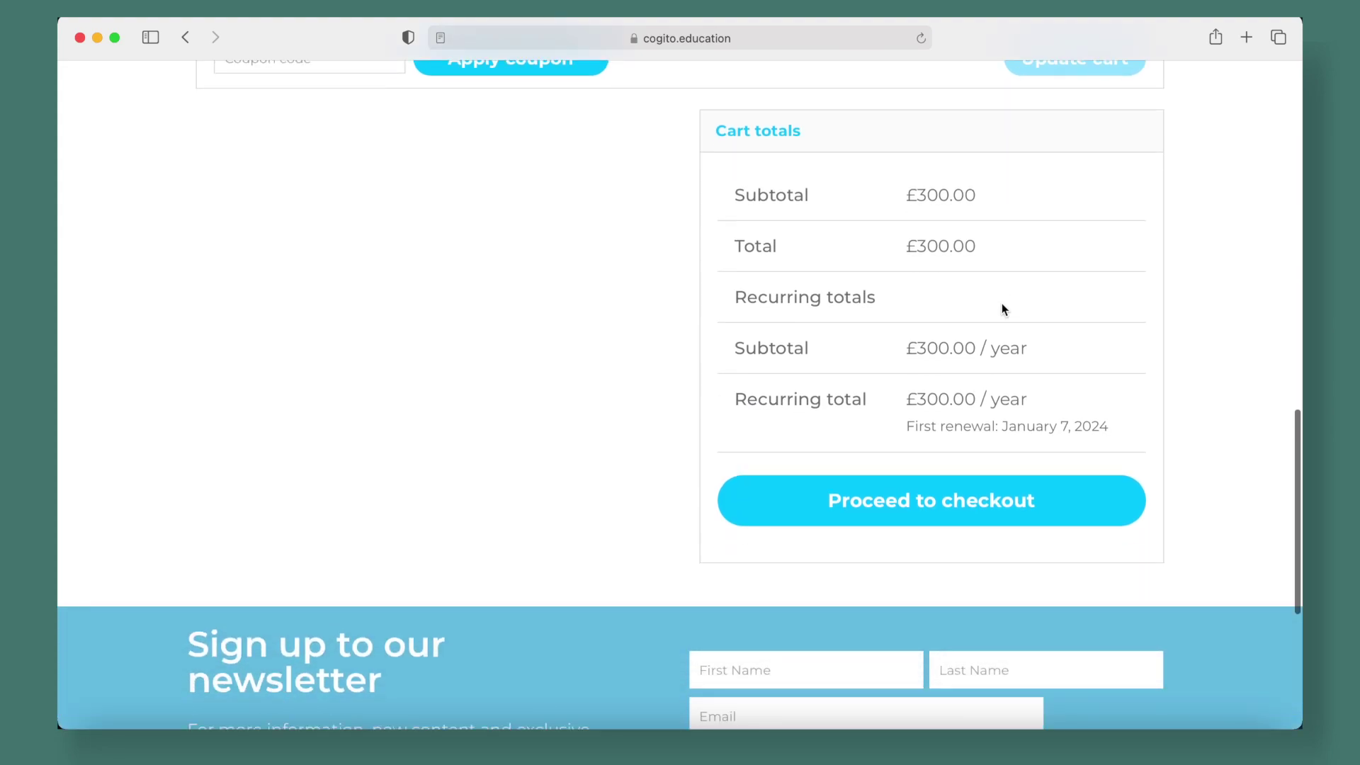
scroll(1001, 308, "up", 15)
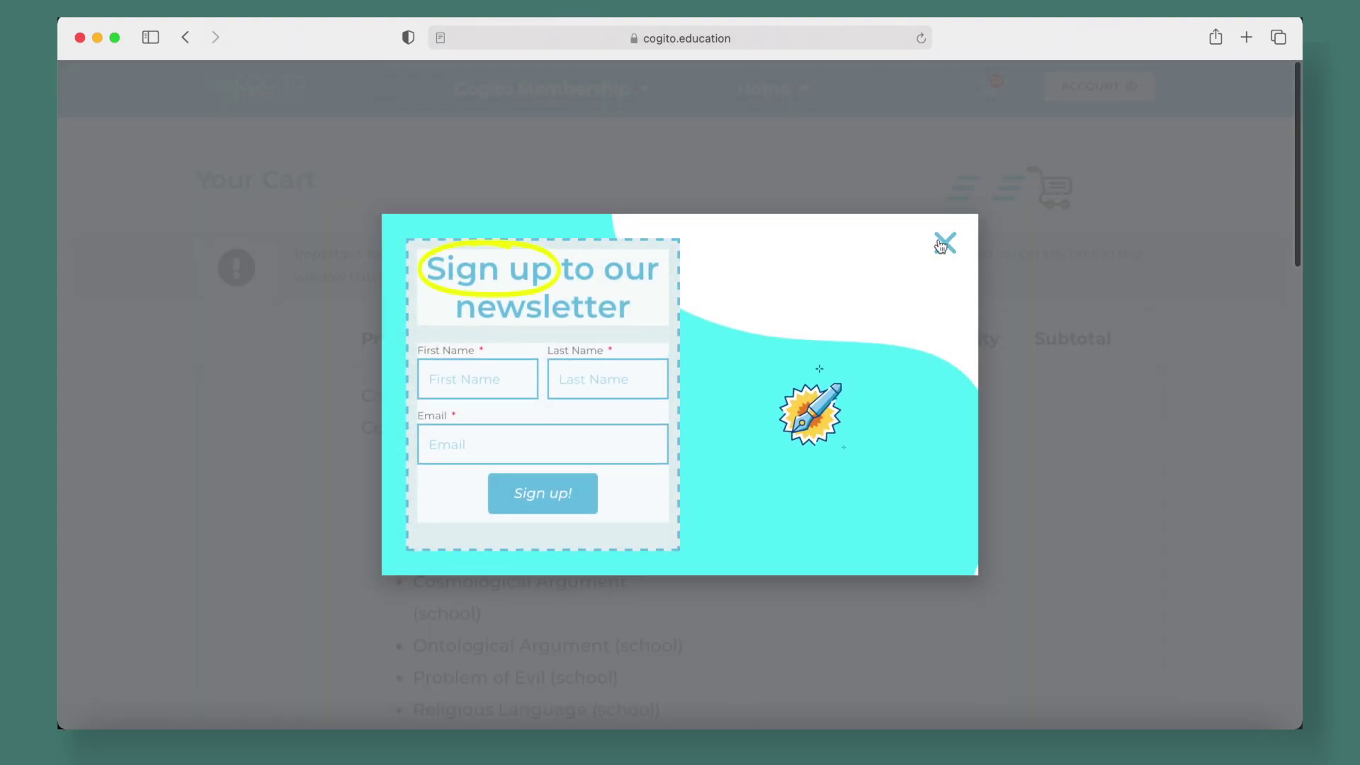
left_click(946, 243)
Apply coupon code 123 and confirm the cart total is £0.00
scroll(1077, 380, "down", 3)
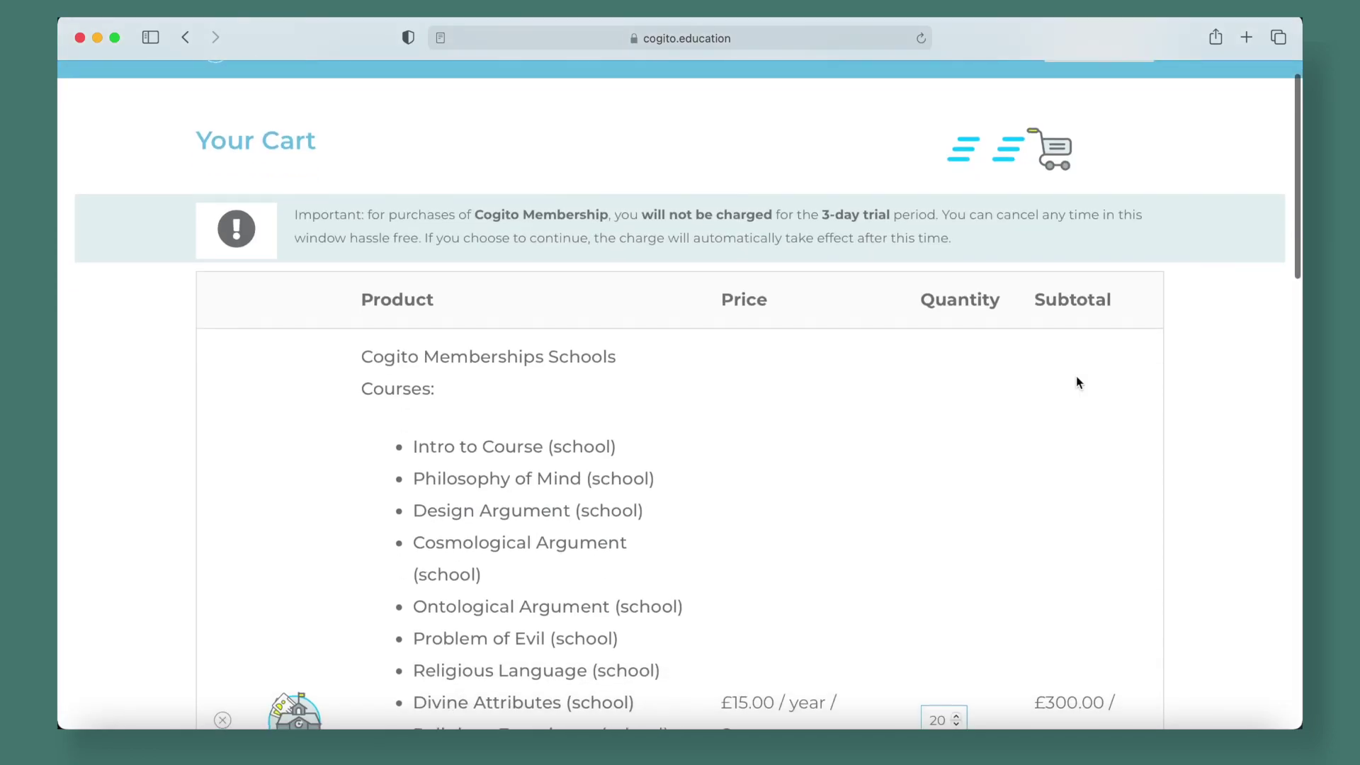
scroll(1077, 382, "down", 7)
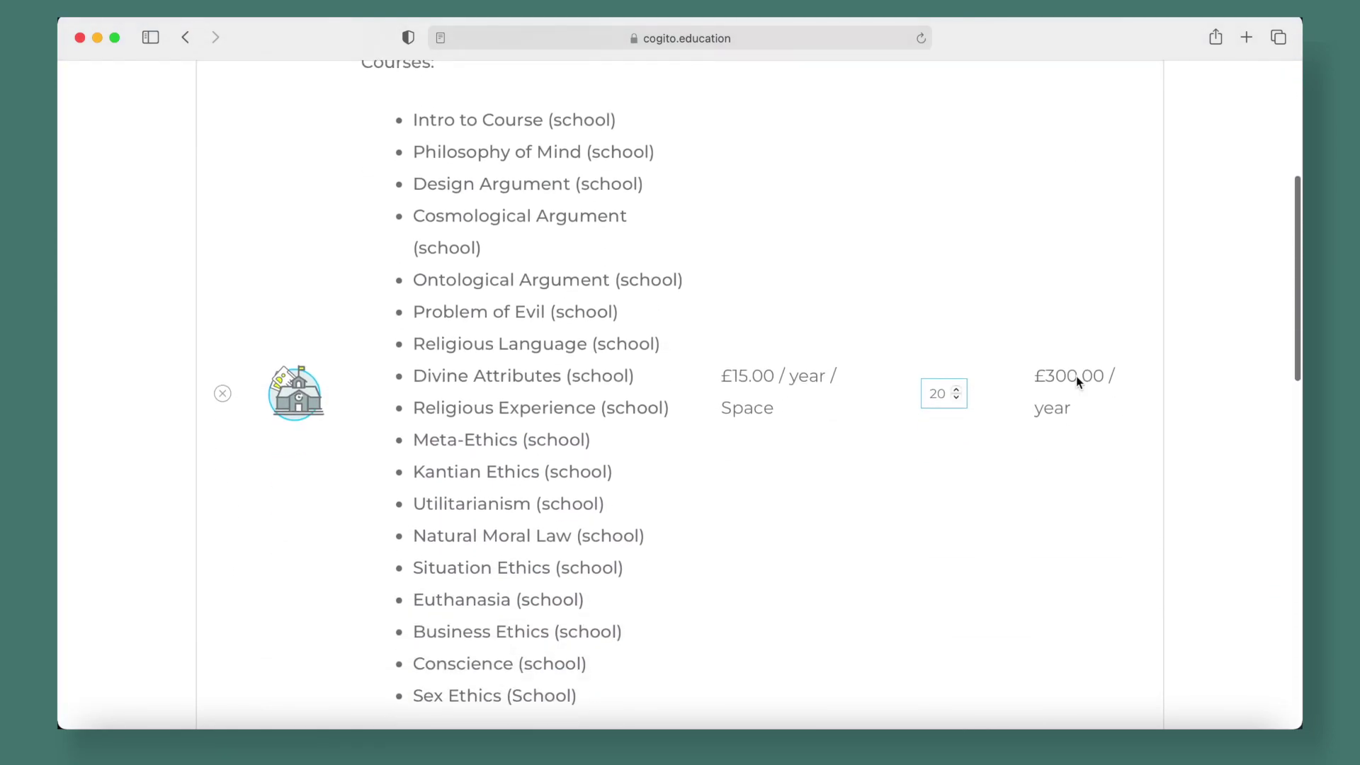
scroll(741, 464, "down", 4)
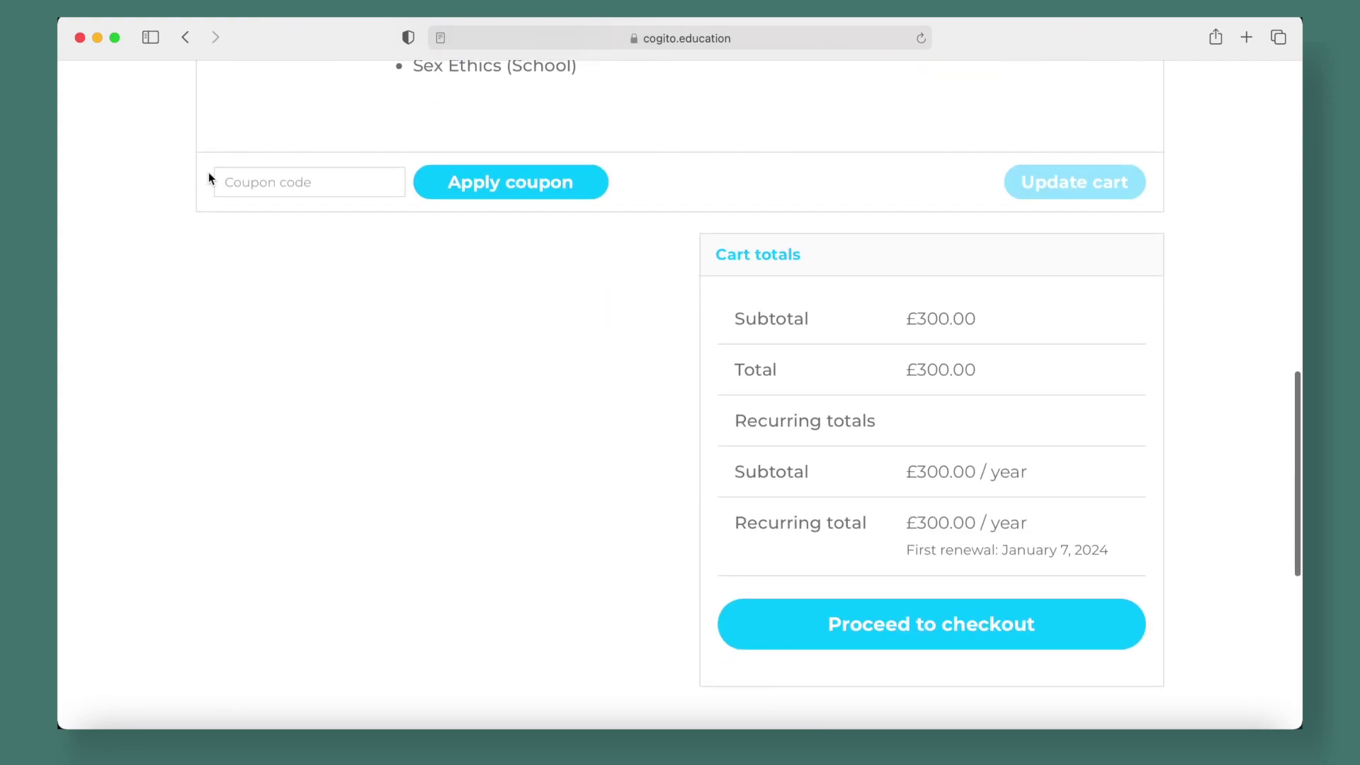
type("123")
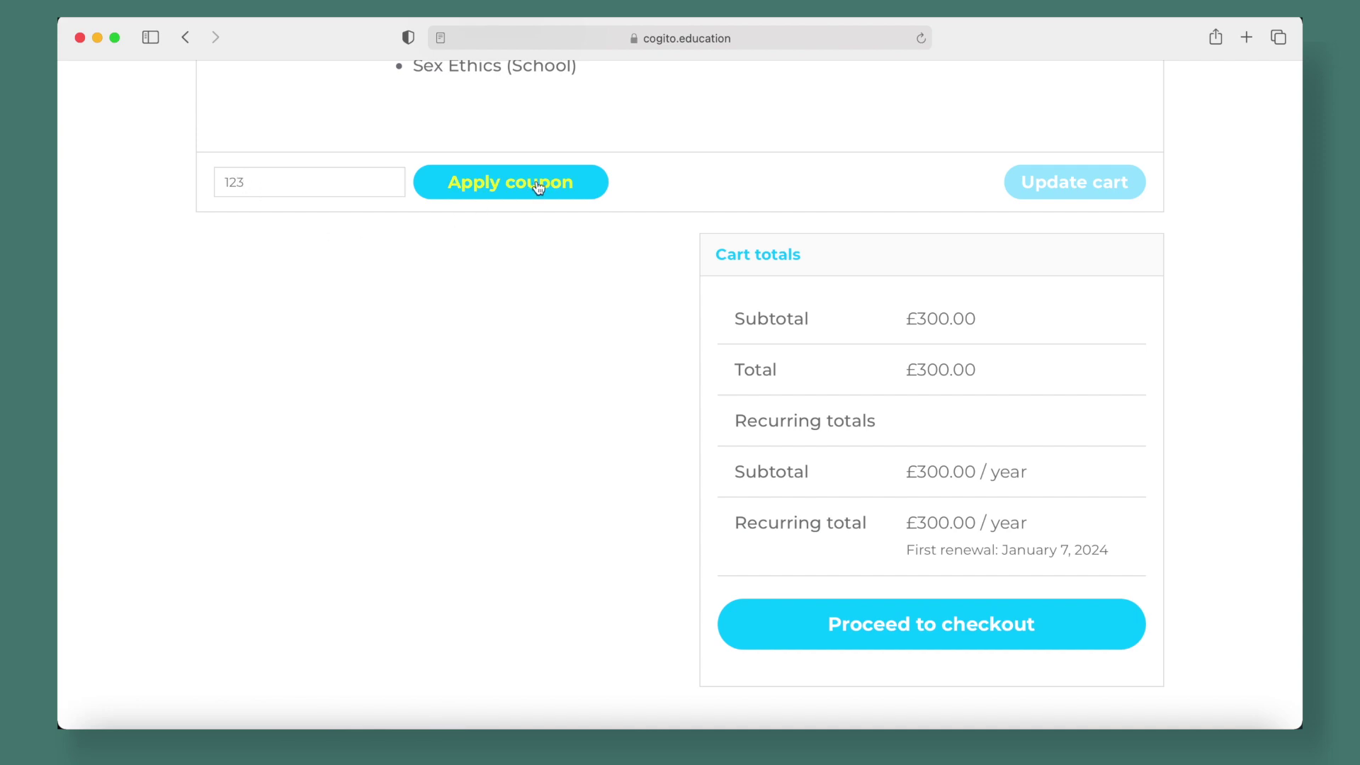
left_click(538, 186)
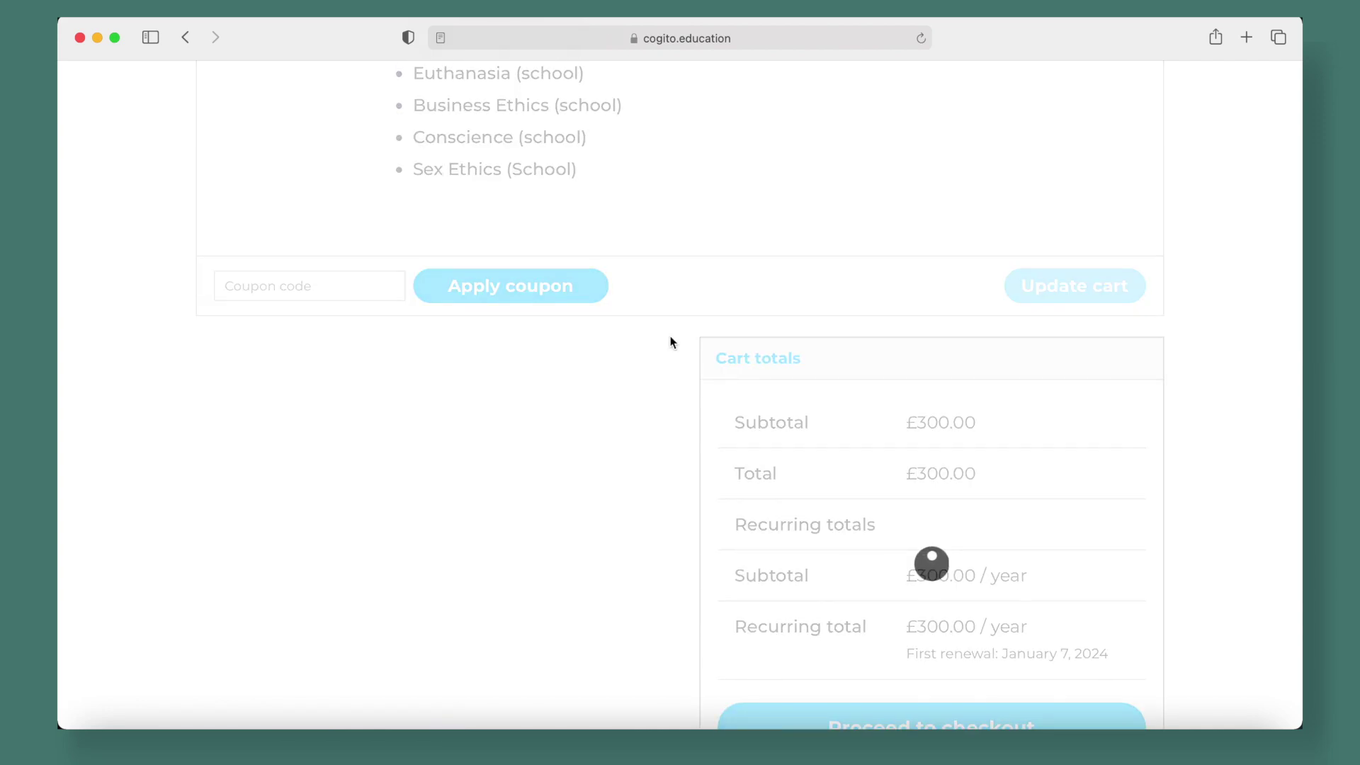
scroll(670, 342, "down", 5)
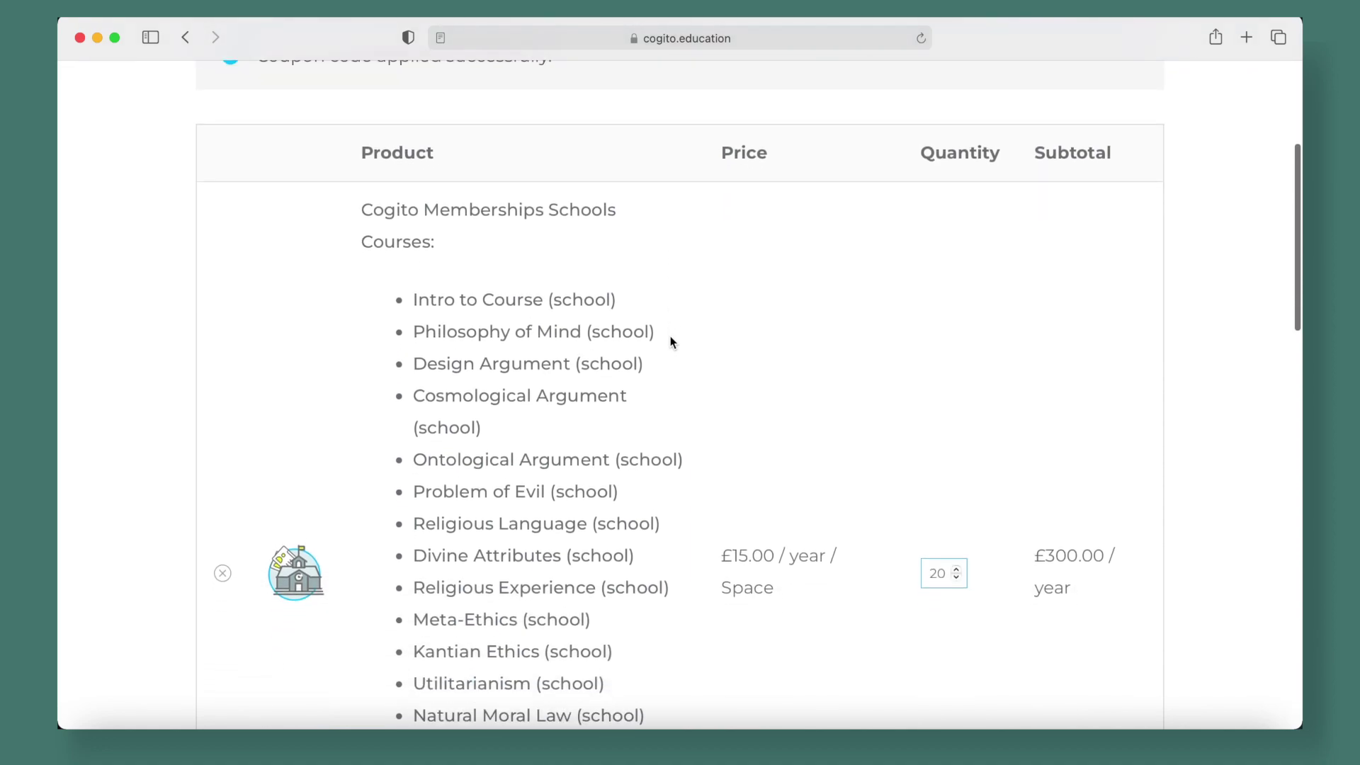
scroll(671, 342, "down", 10)
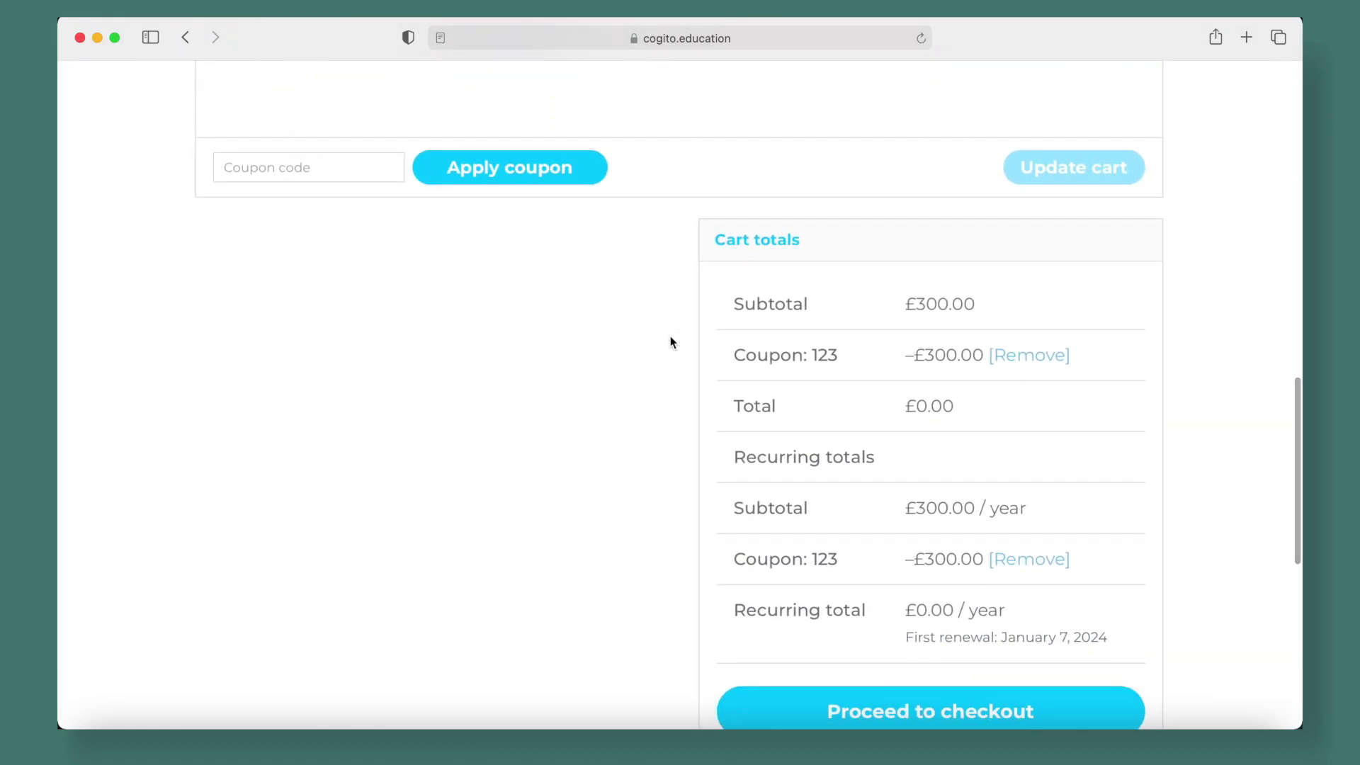
scroll(671, 342, "down", 2)
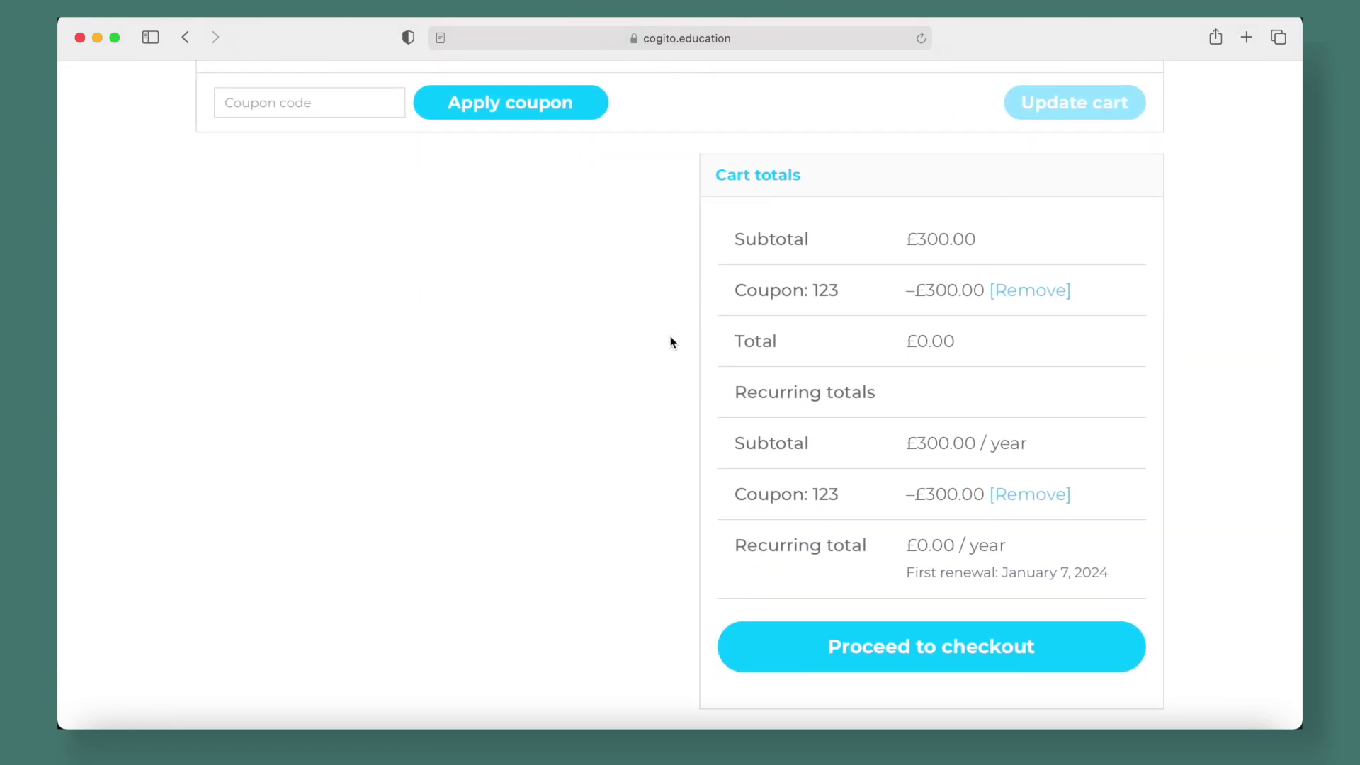
scroll(671, 340, "down", 4)
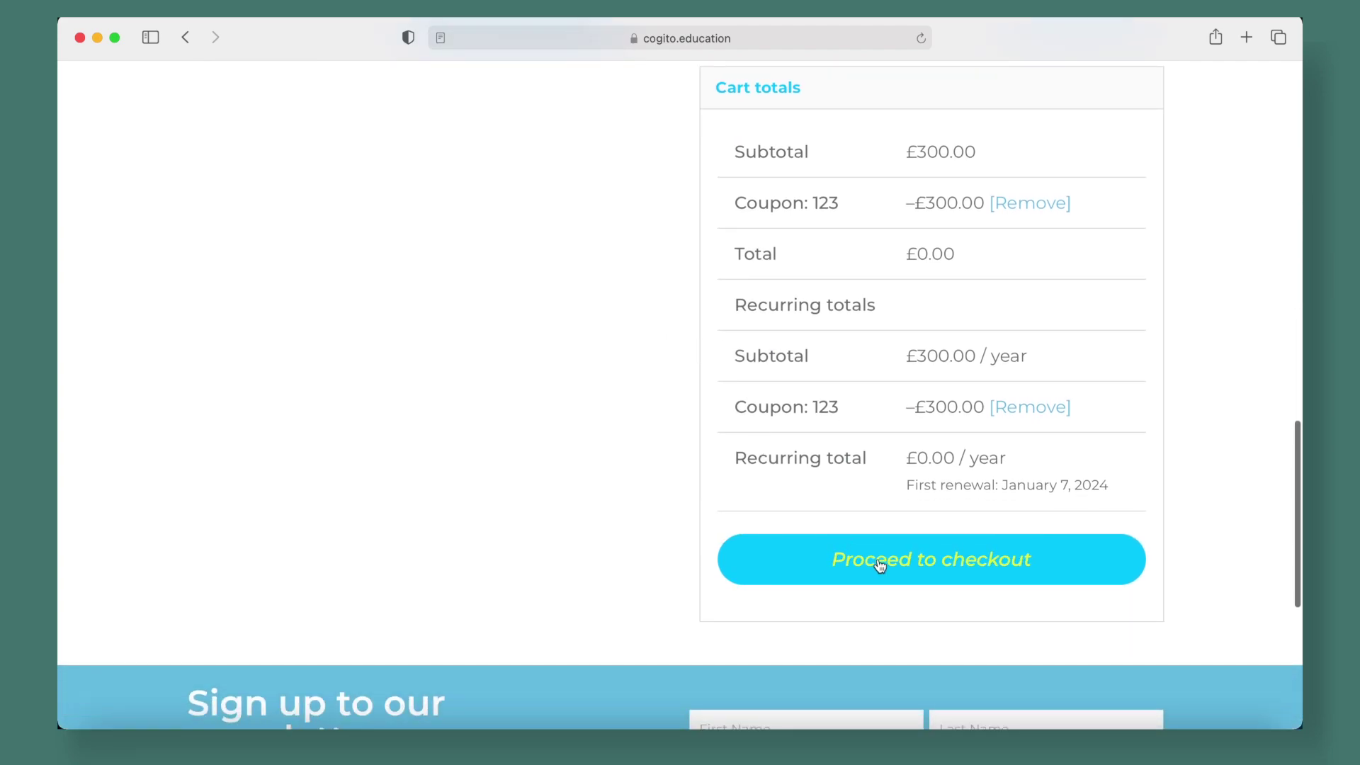
left_click(878, 560)
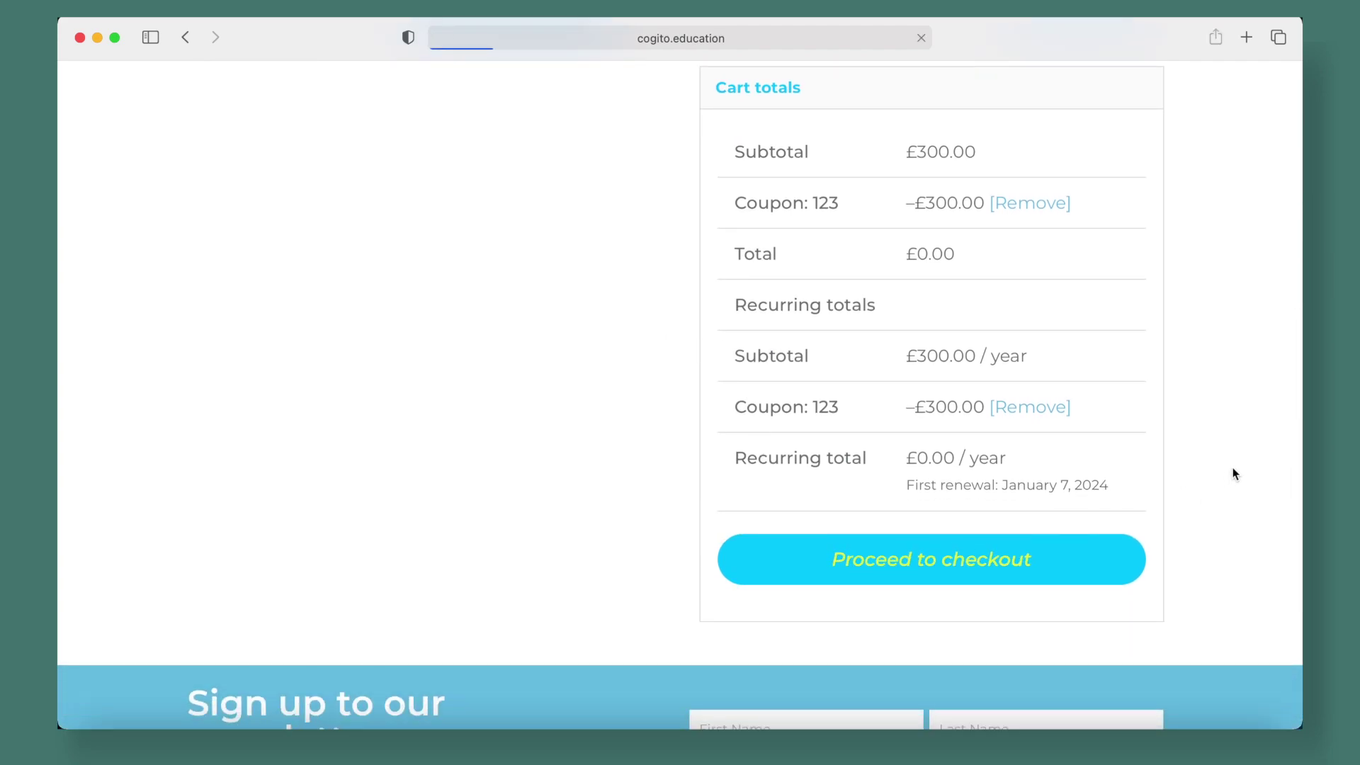
scroll(1233, 474, "down", 3)
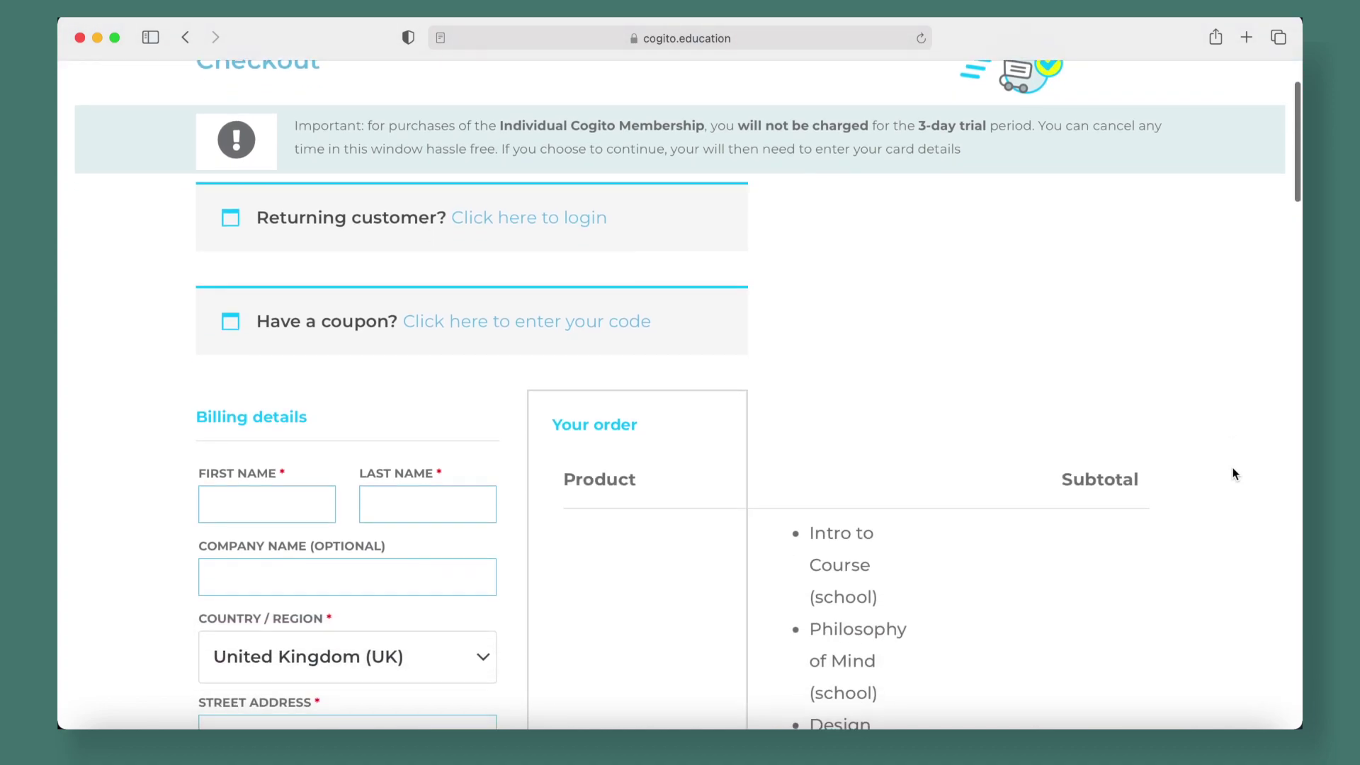
scroll(1233, 474, "down", 2)
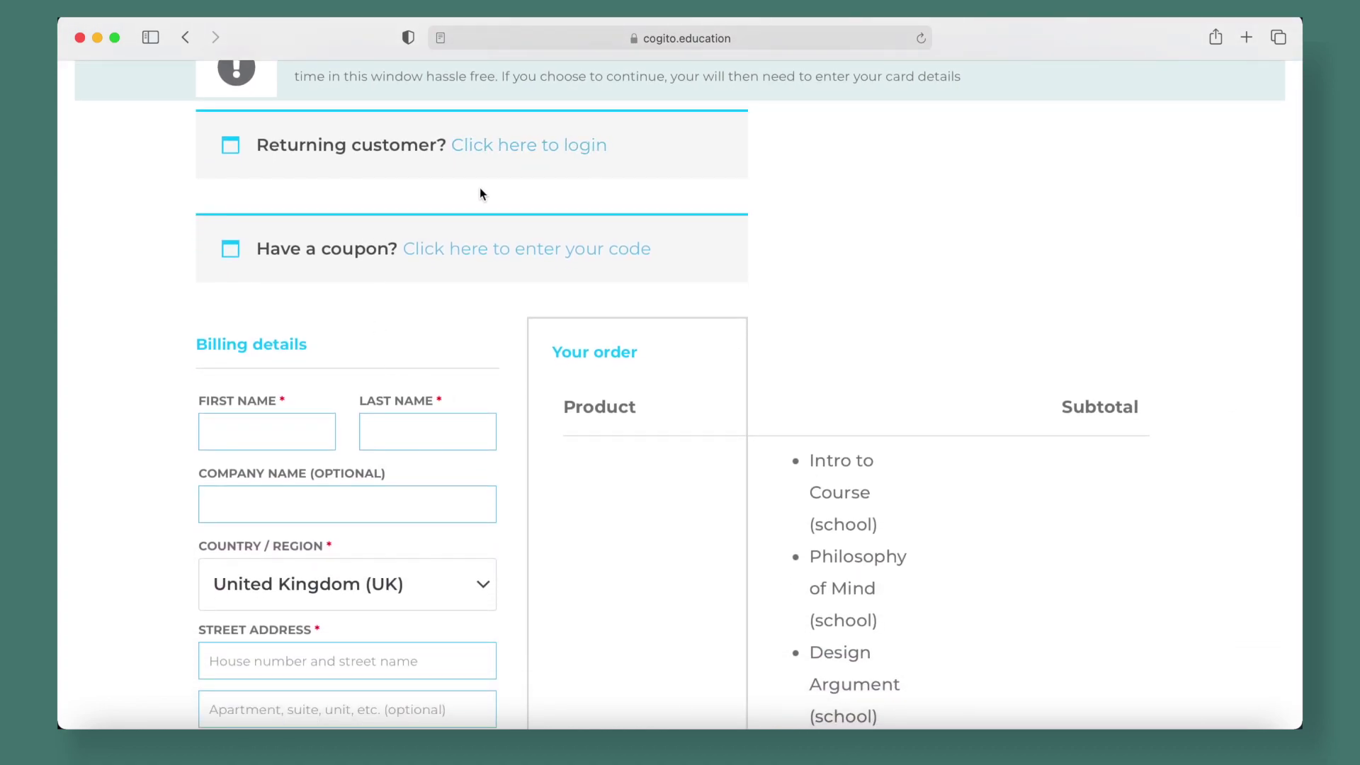
scroll(480, 190, "down", 1)
scroll(480, 191, "down", 20)
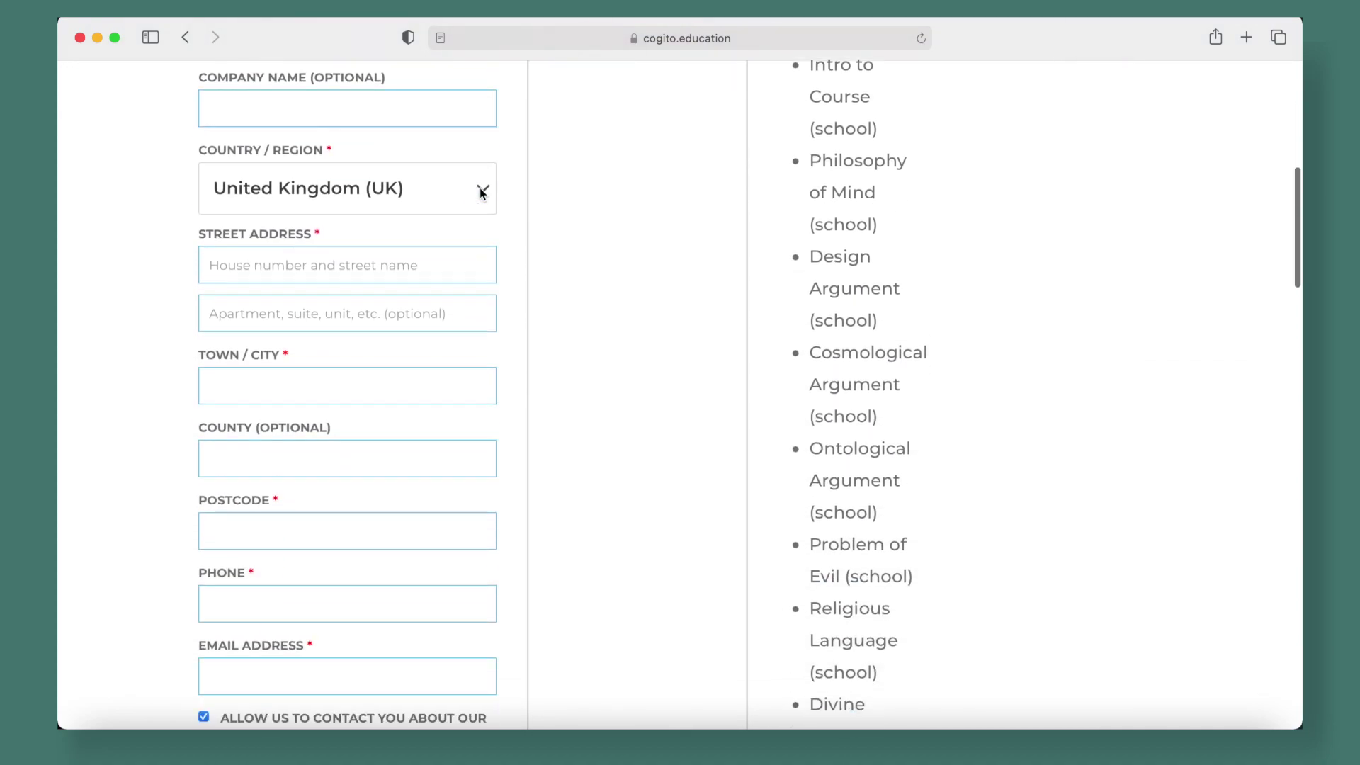
scroll(479, 193, "down", 20)
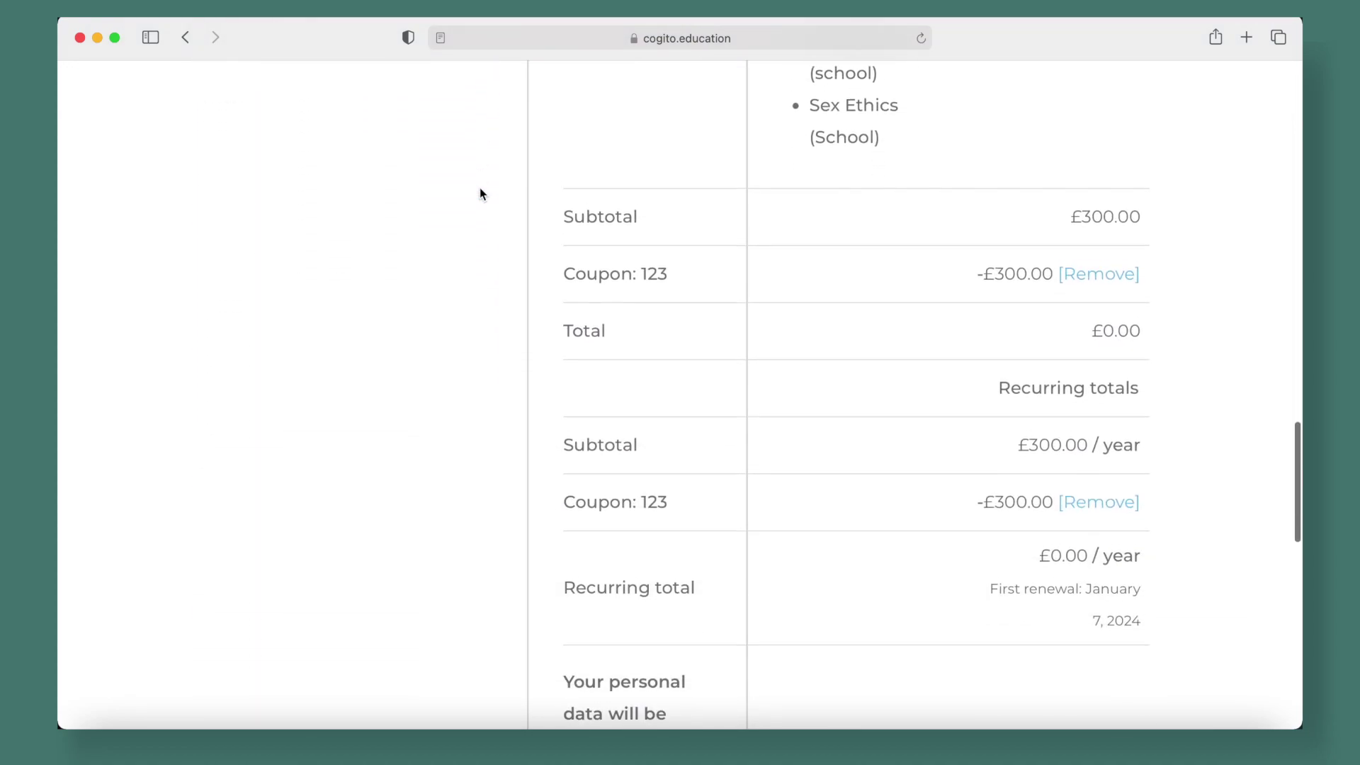
scroll(480, 193, "down", 10)
scroll(480, 193, "up", 20)
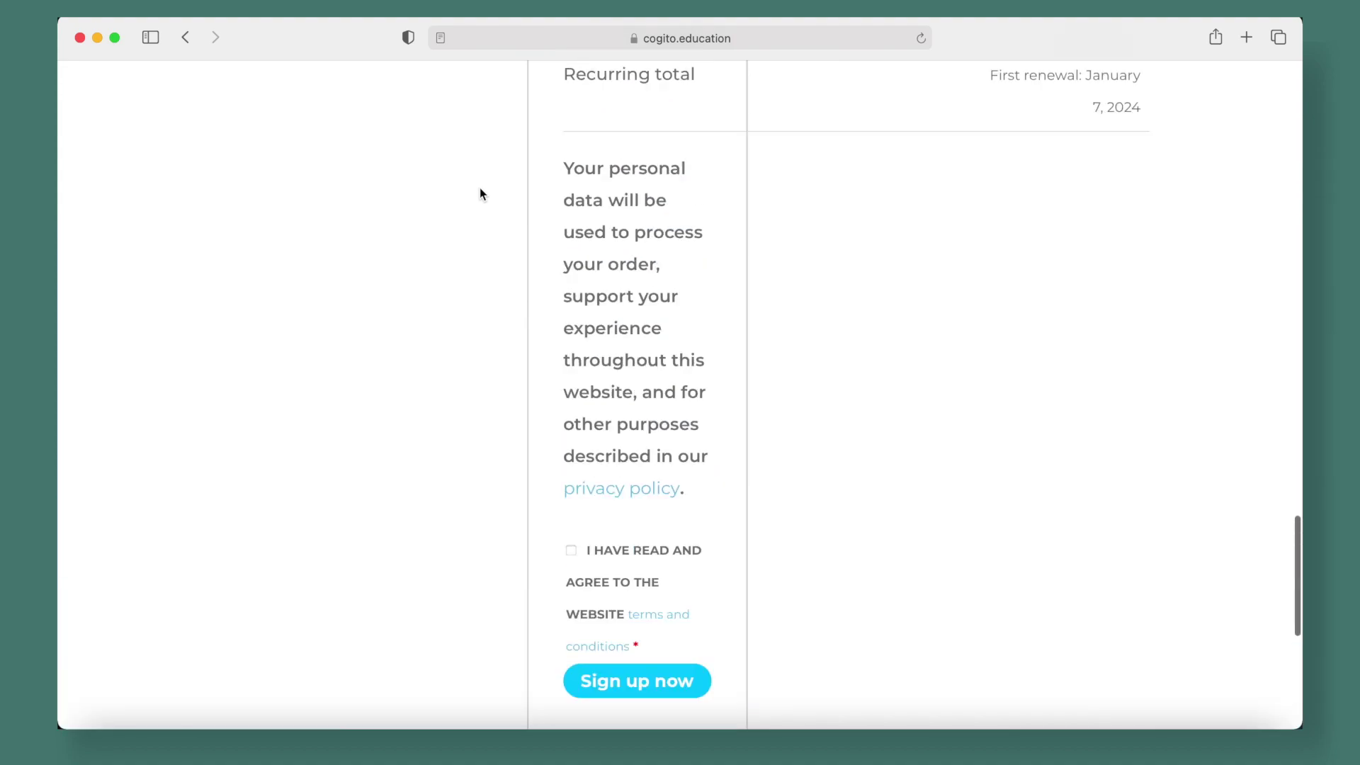
scroll(480, 193, "up", 15)
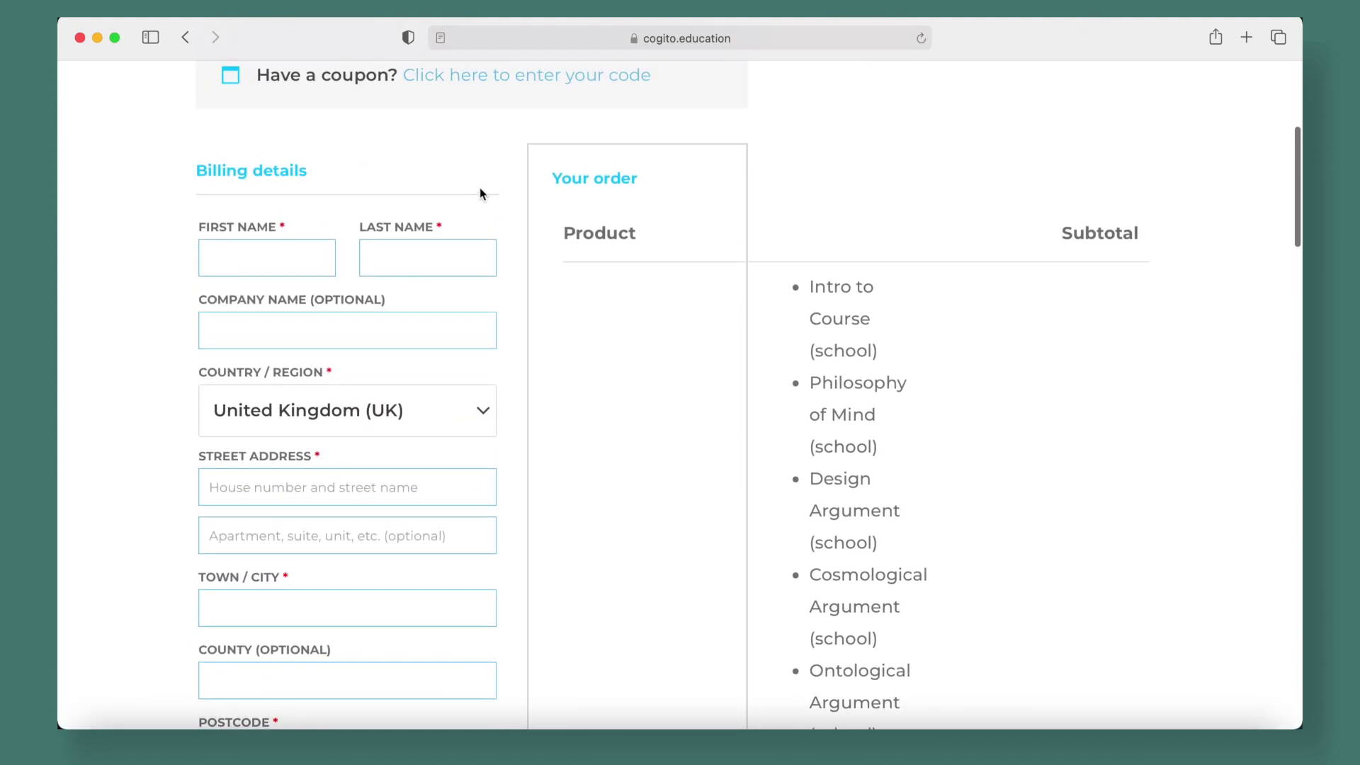
scroll(480, 192, "up", 4)
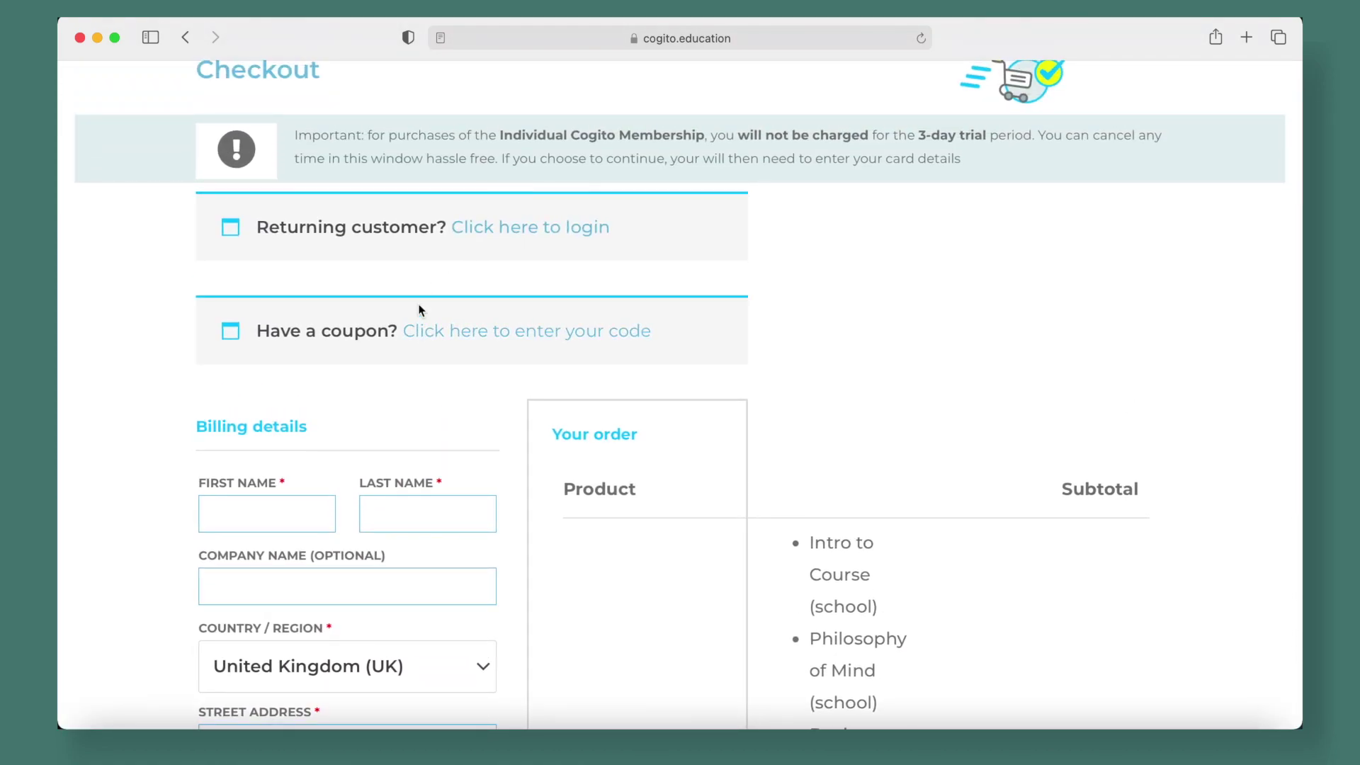
scroll(390, 413, "down", 4)
Enter the billing first and last name, fixing a typo, and leave company name blank
left_click(253, 349)
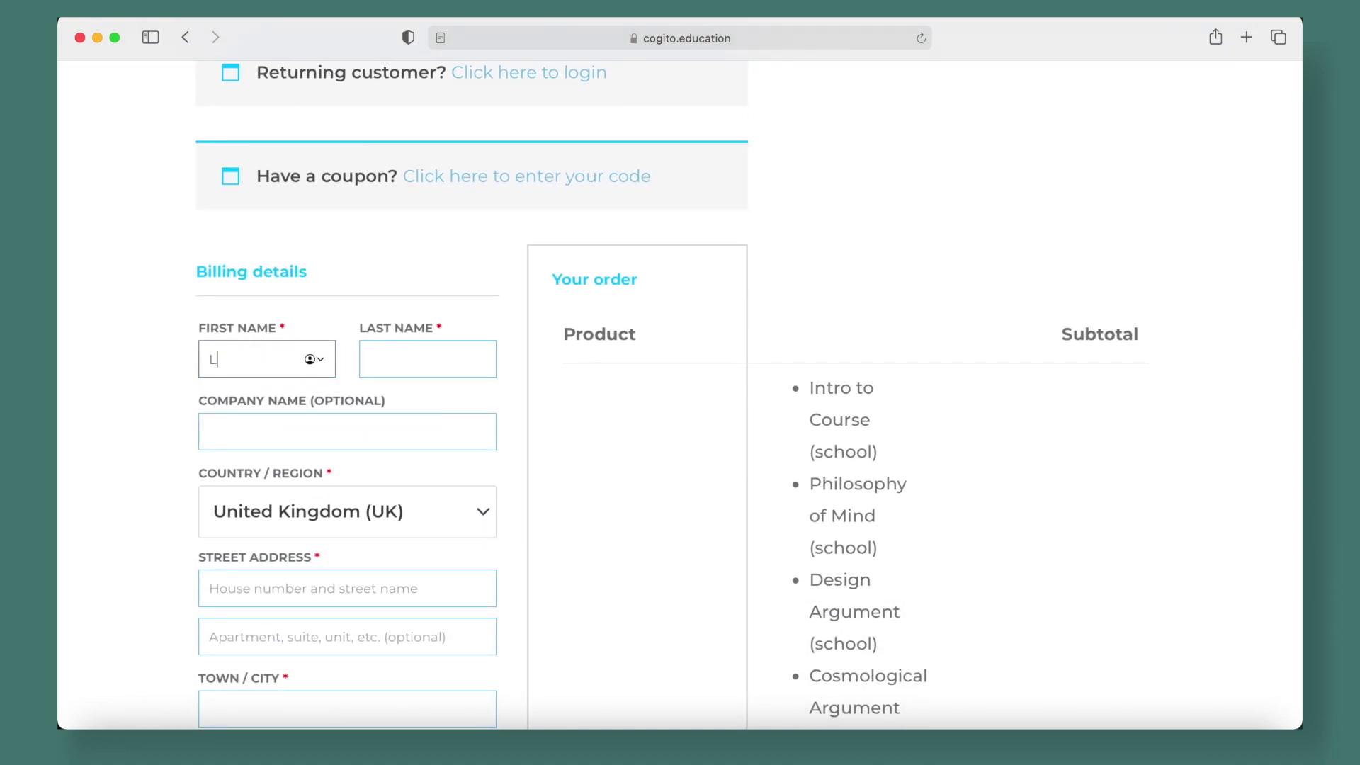
key("BackSpace")
left_click(421, 360)
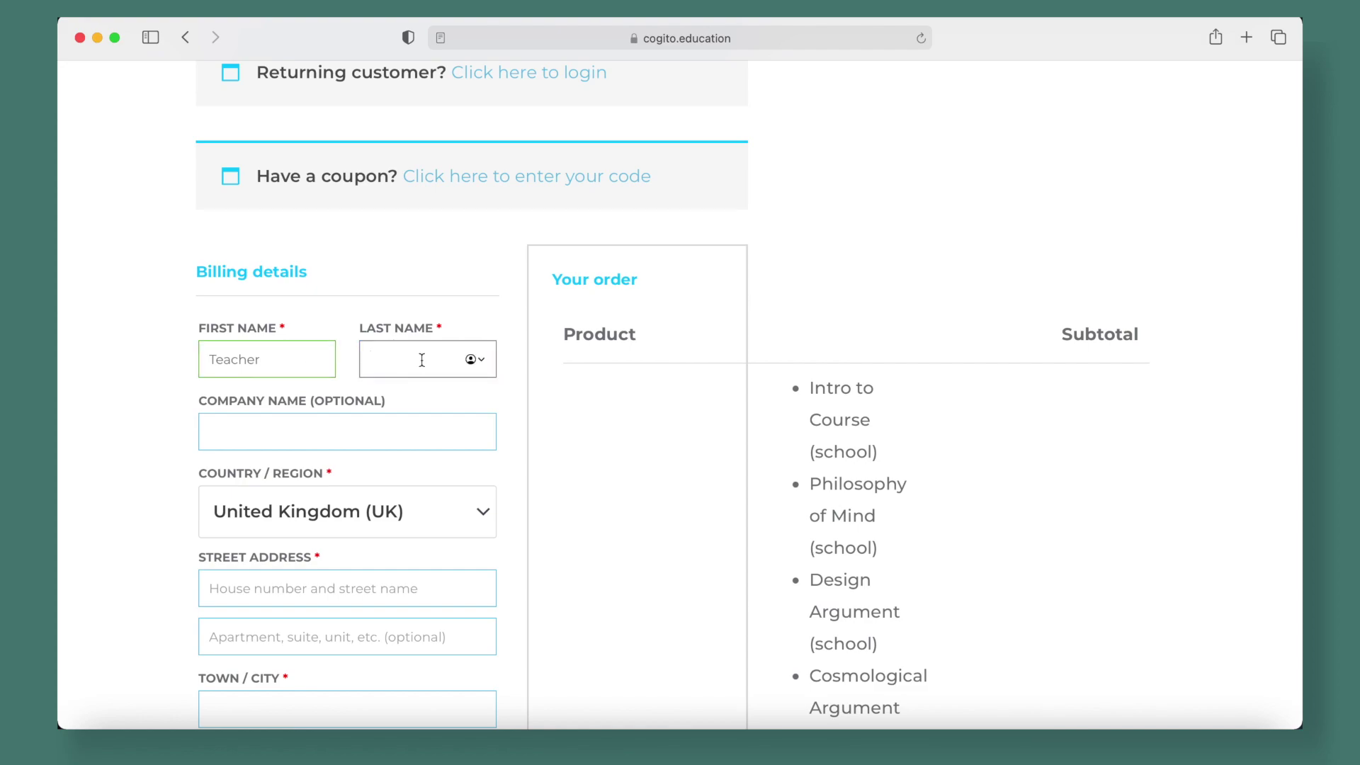
left_click(321, 439)
left_click(167, 482)
Move down the checkout form to the street address and account fields
scroll(160, 503, "down", 5)
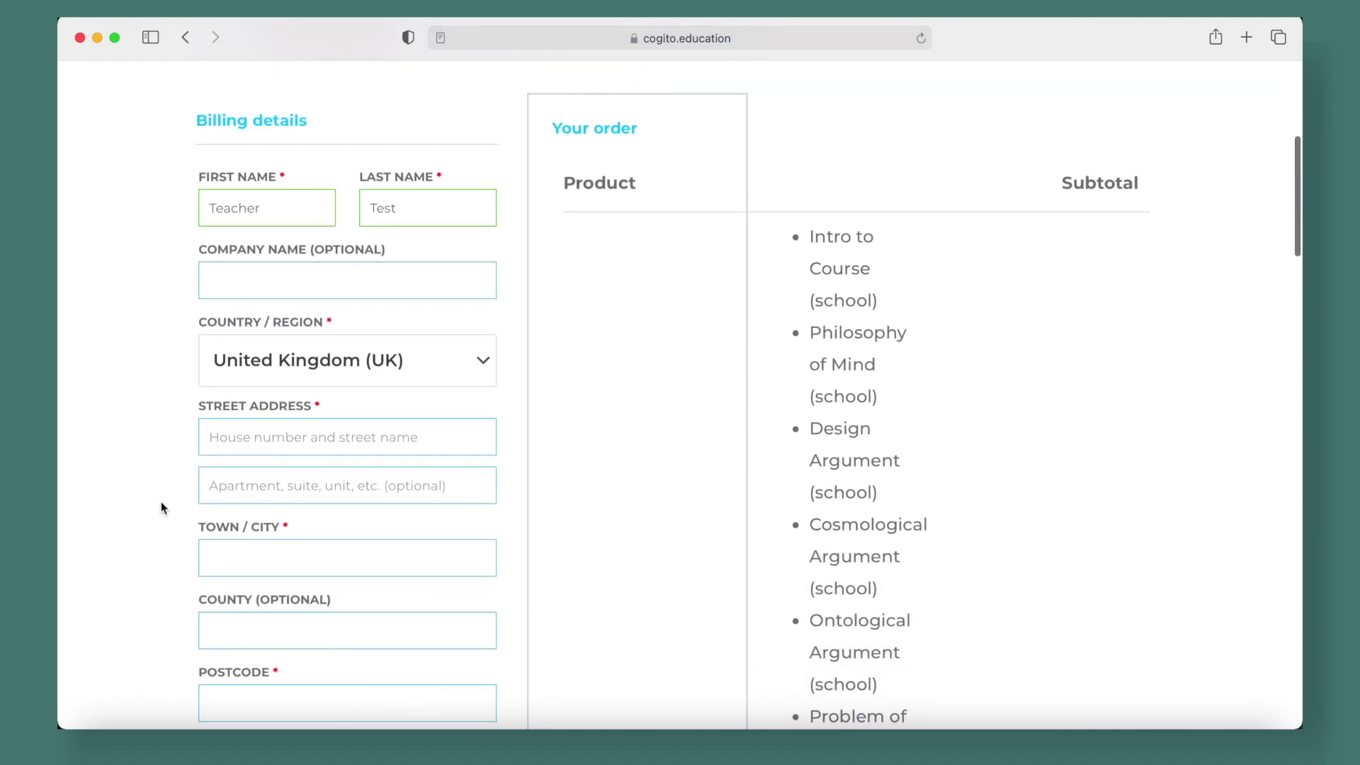
scroll(161, 501, "down", 1)
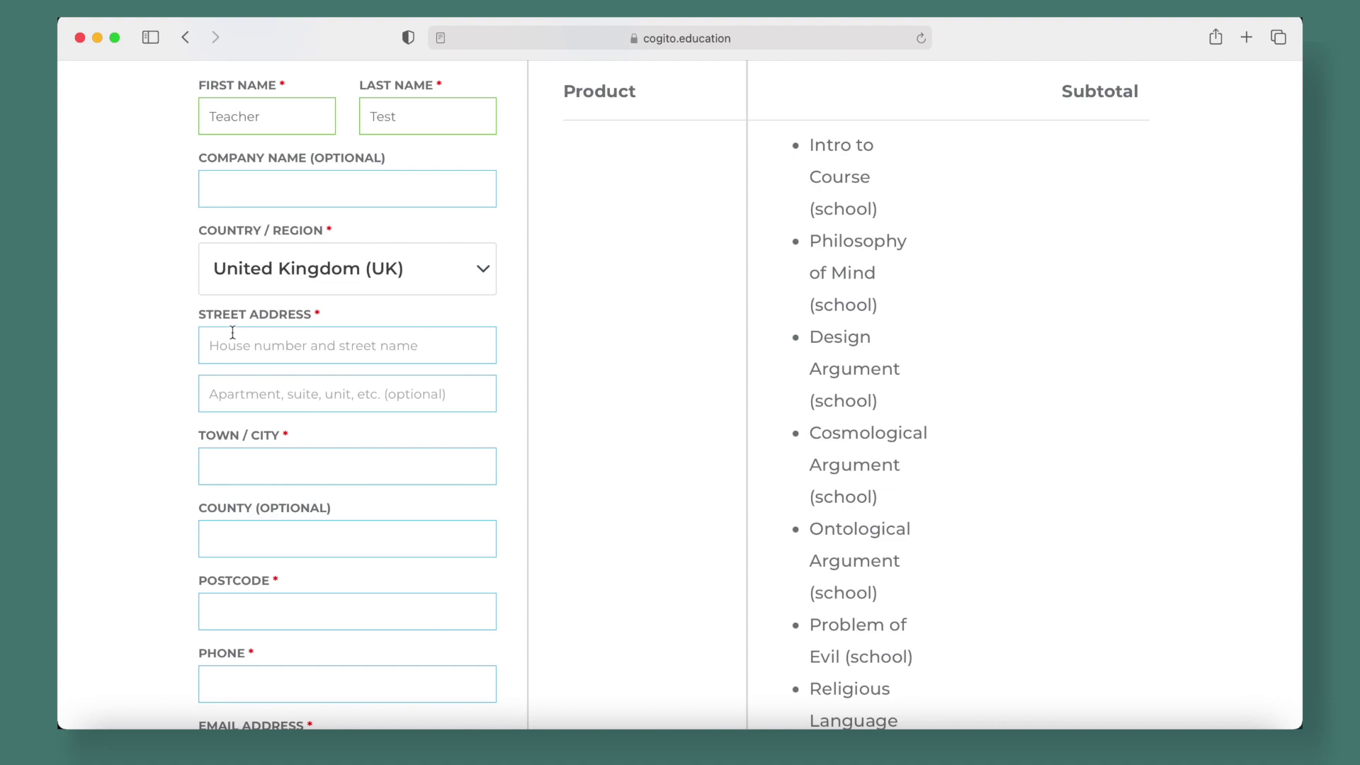
left_click(280, 353)
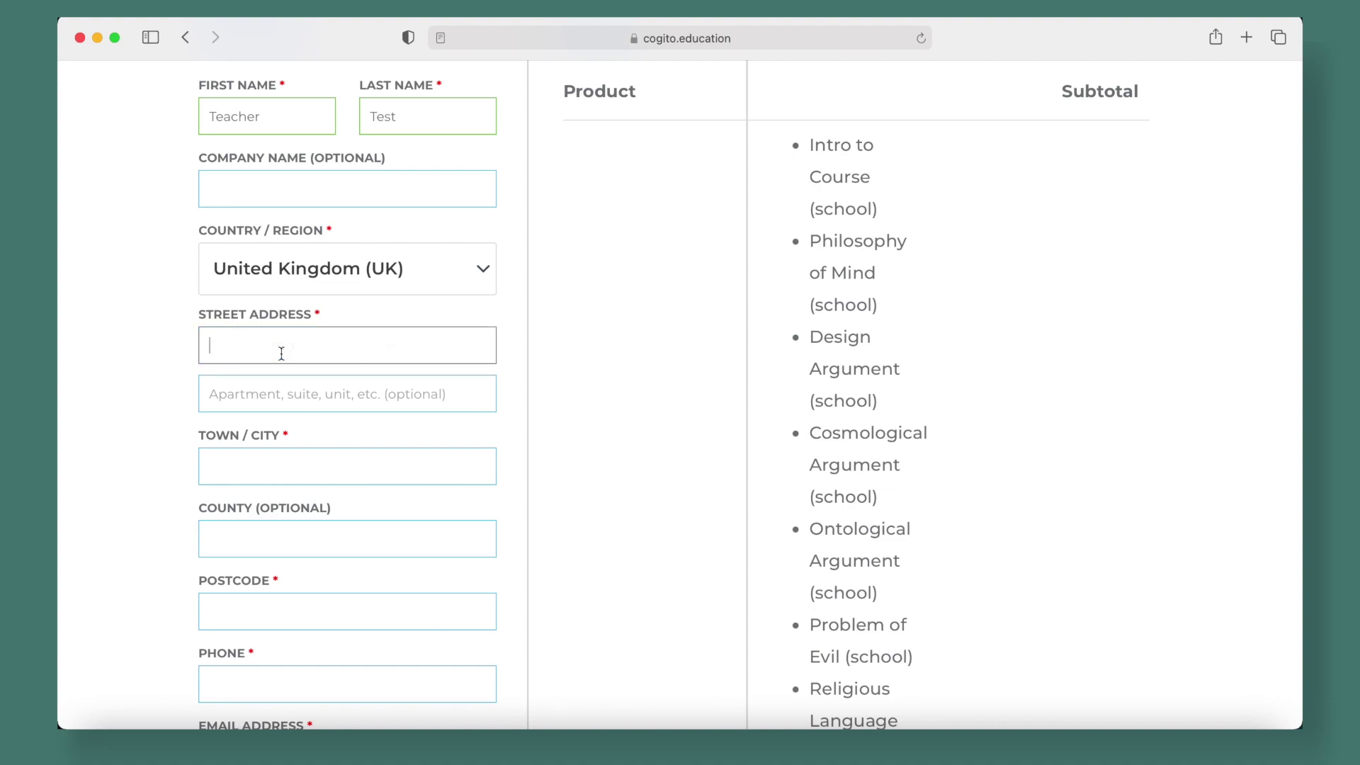
scroll(157, 150, "down", 15)
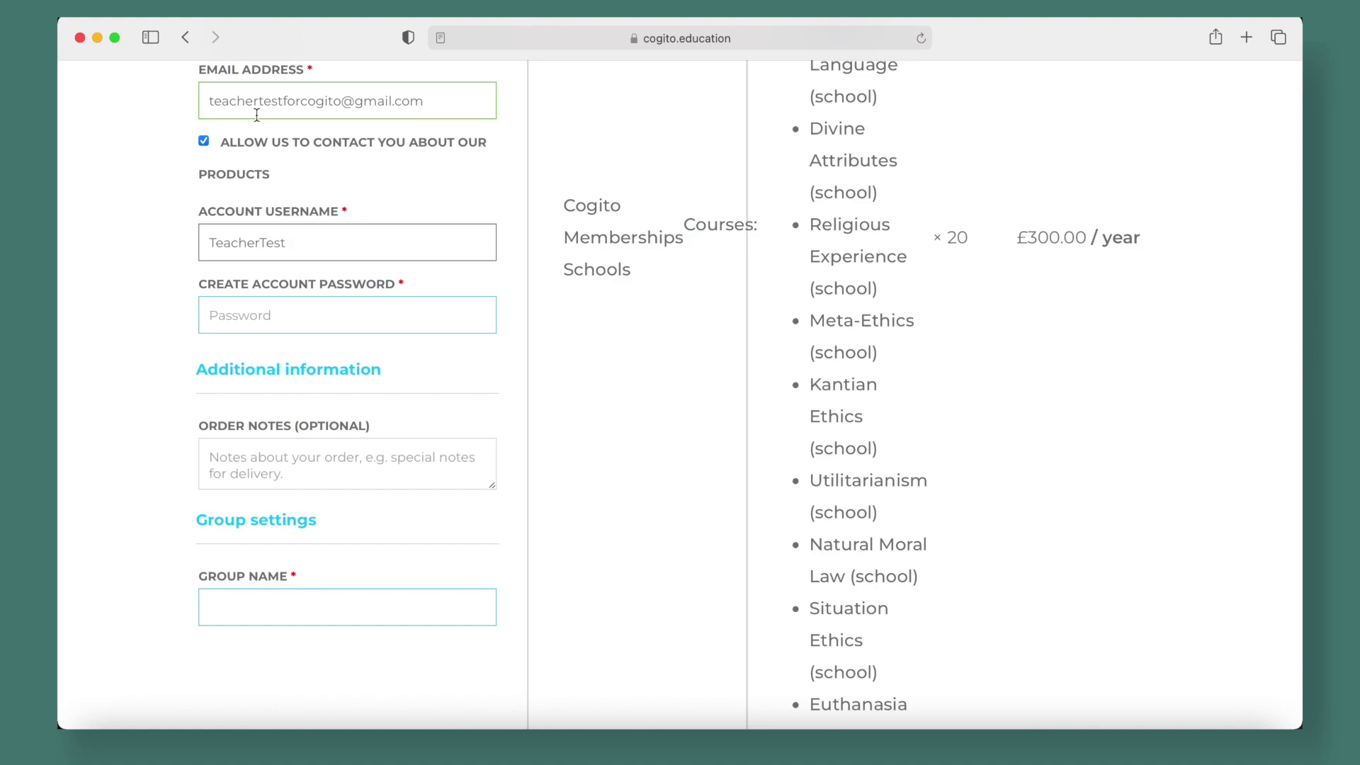
Decline Safari's suggested password and enter your own account password, rated Medium
left_click_drag(209, 102, 431, 104)
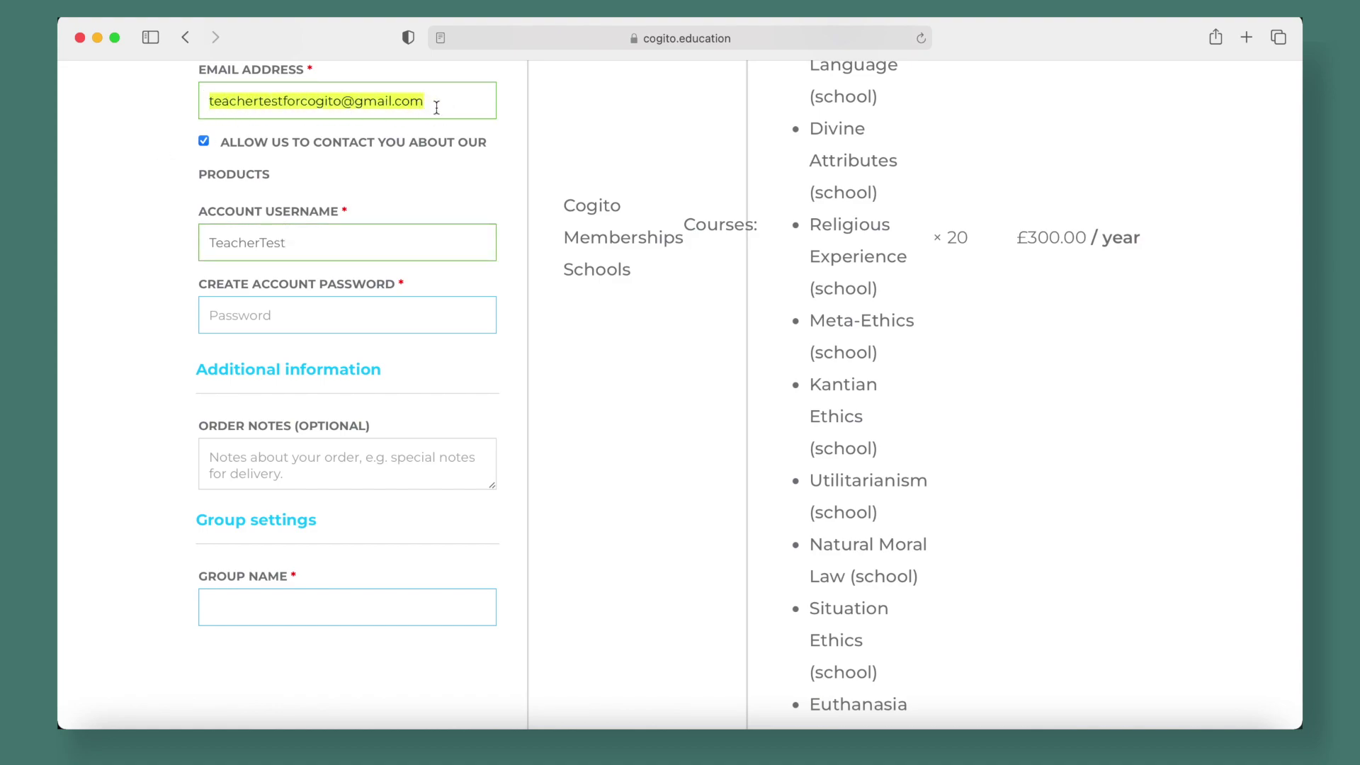
left_click(168, 205)
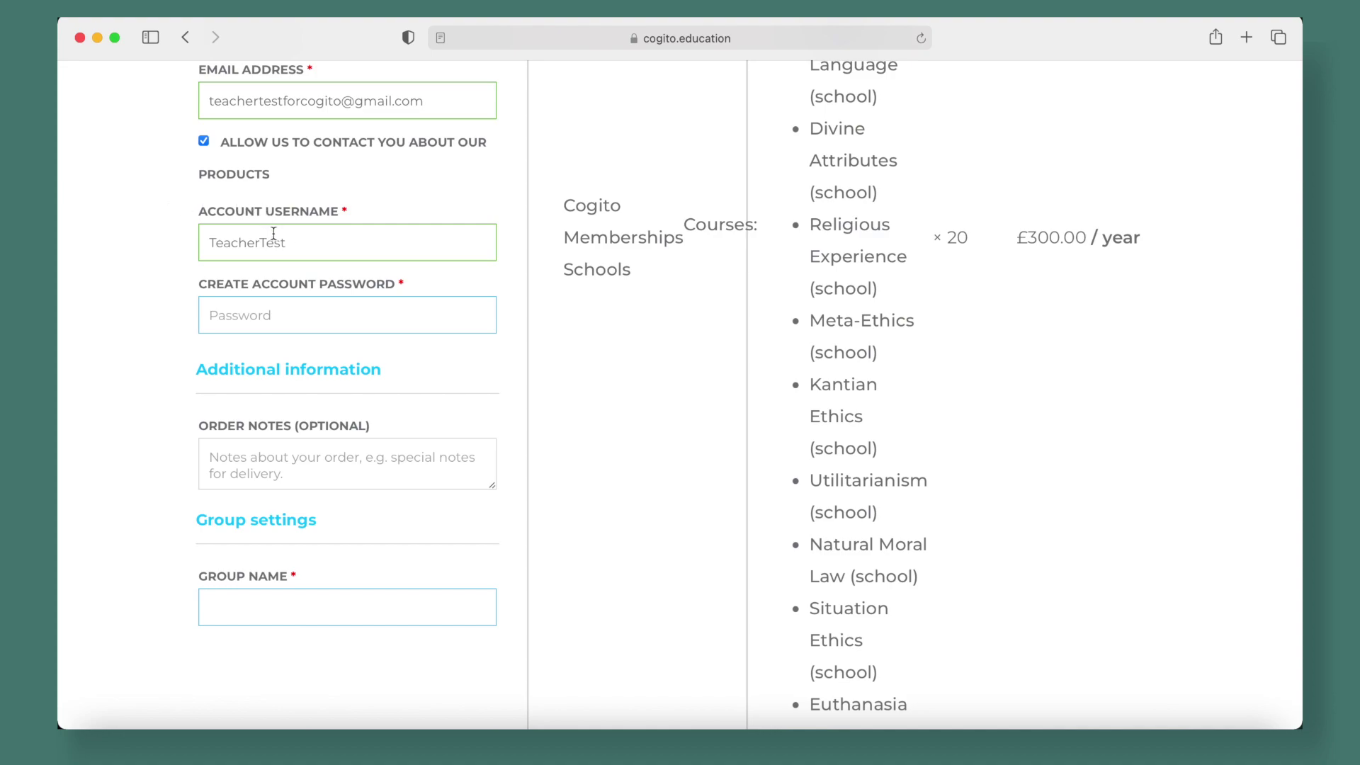
left_click(253, 310)
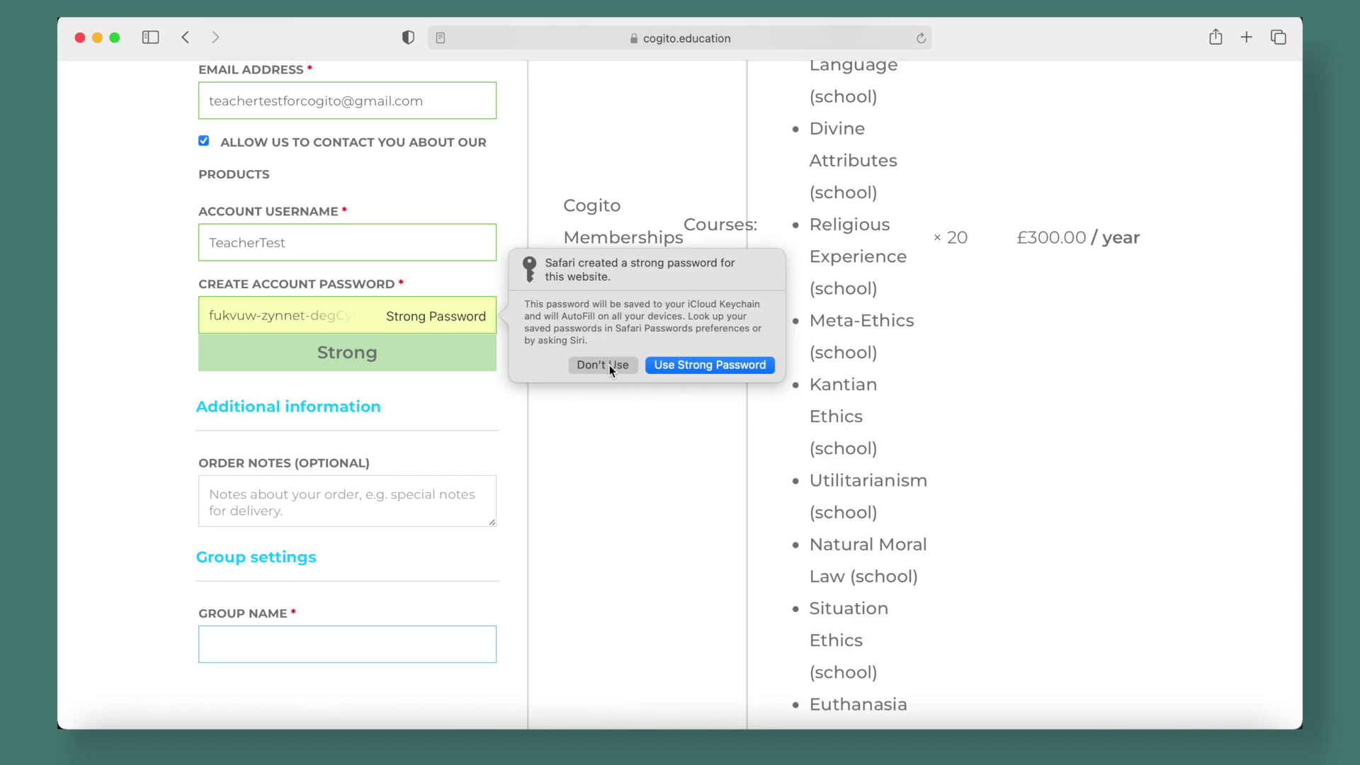
left_click(583, 366)
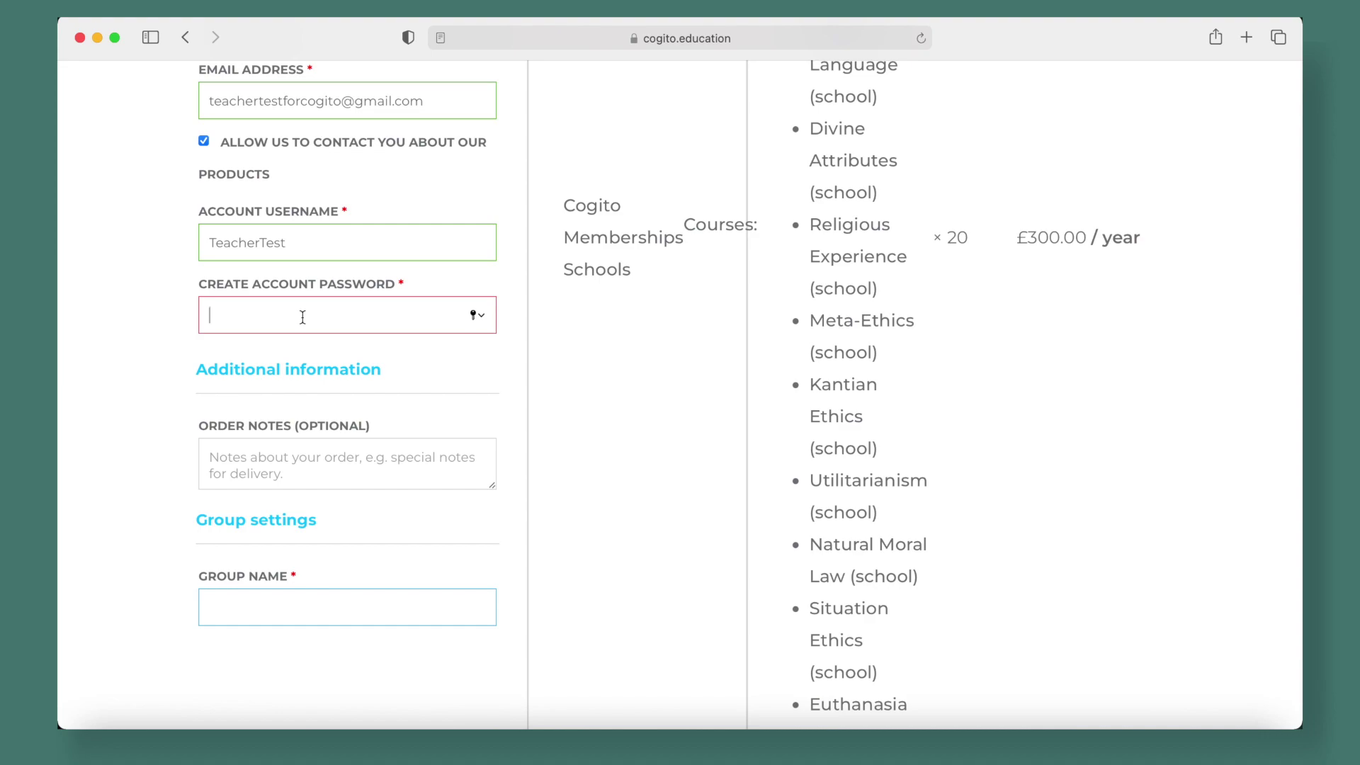
type("•••")
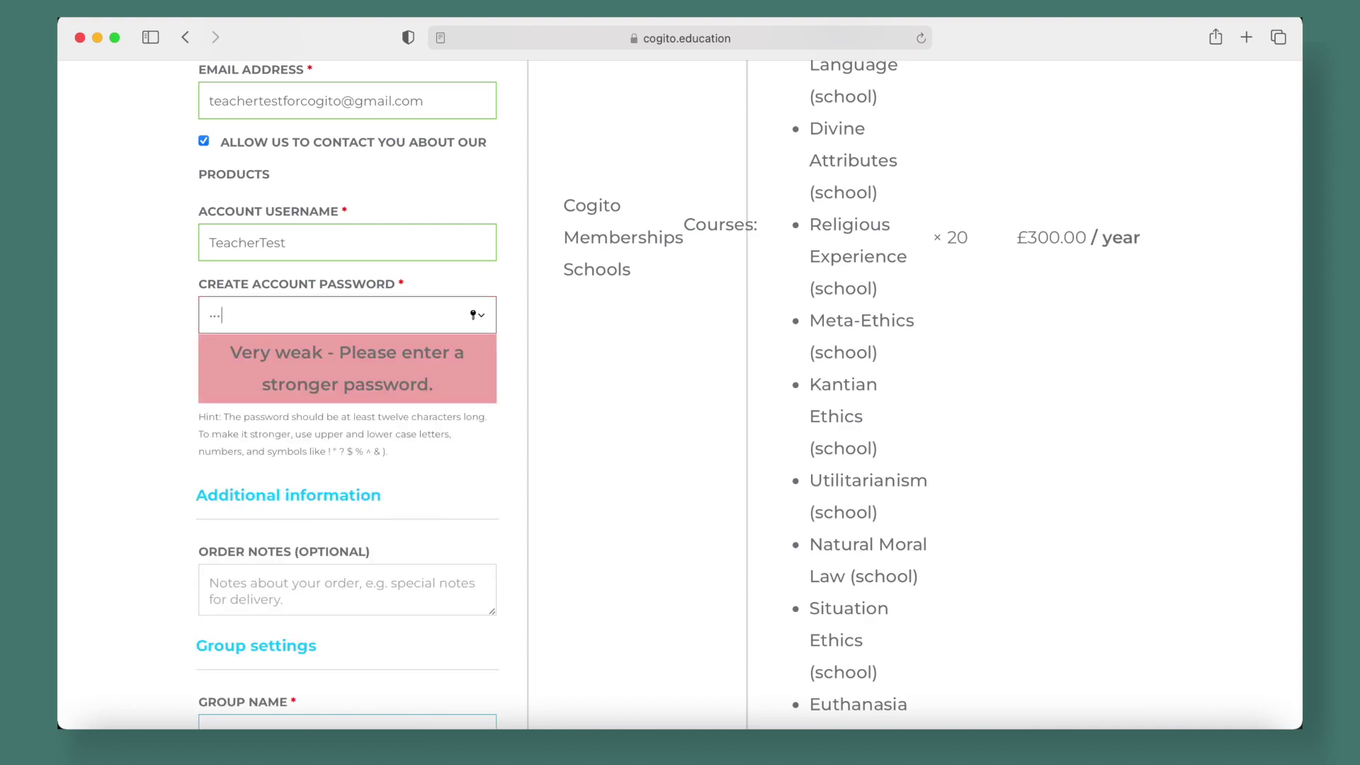
type("••••")
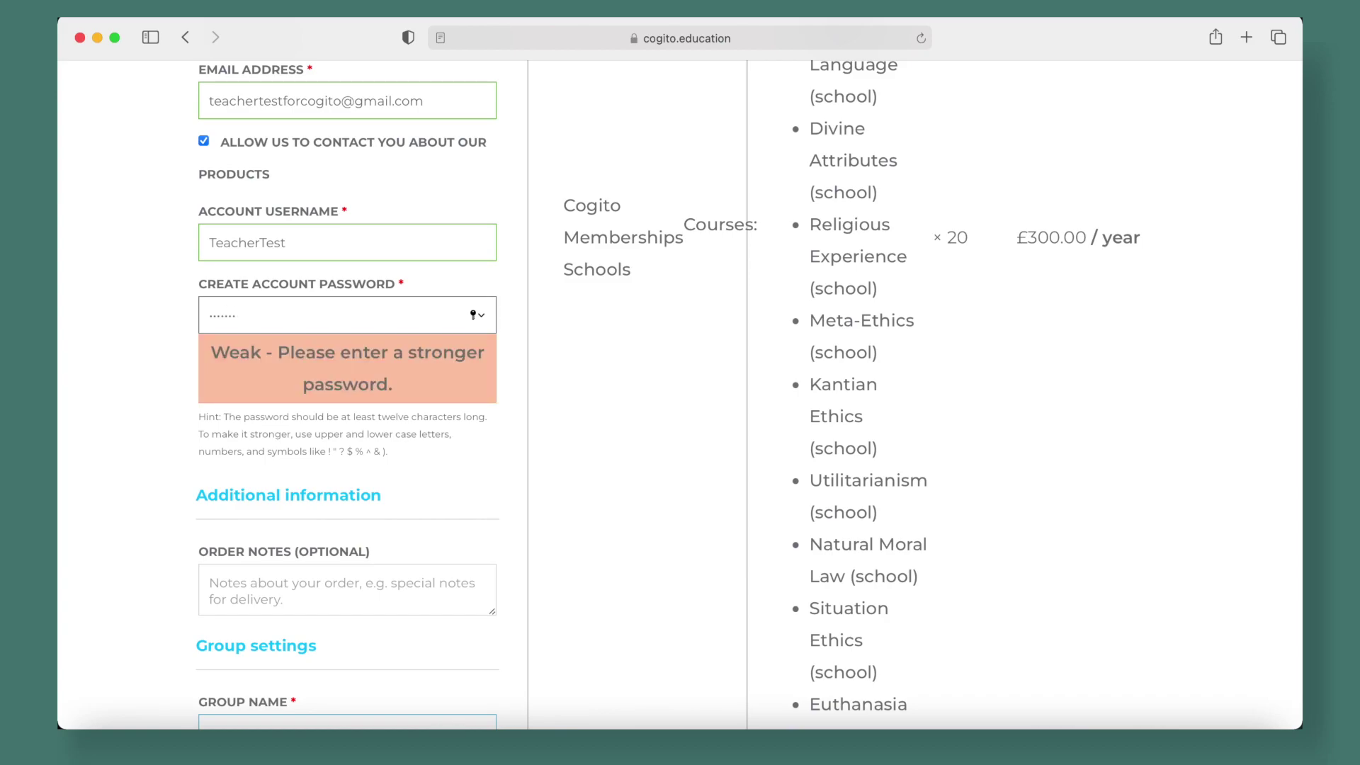
type("•••")
left_click(161, 359)
scroll(161, 358, "down", 3)
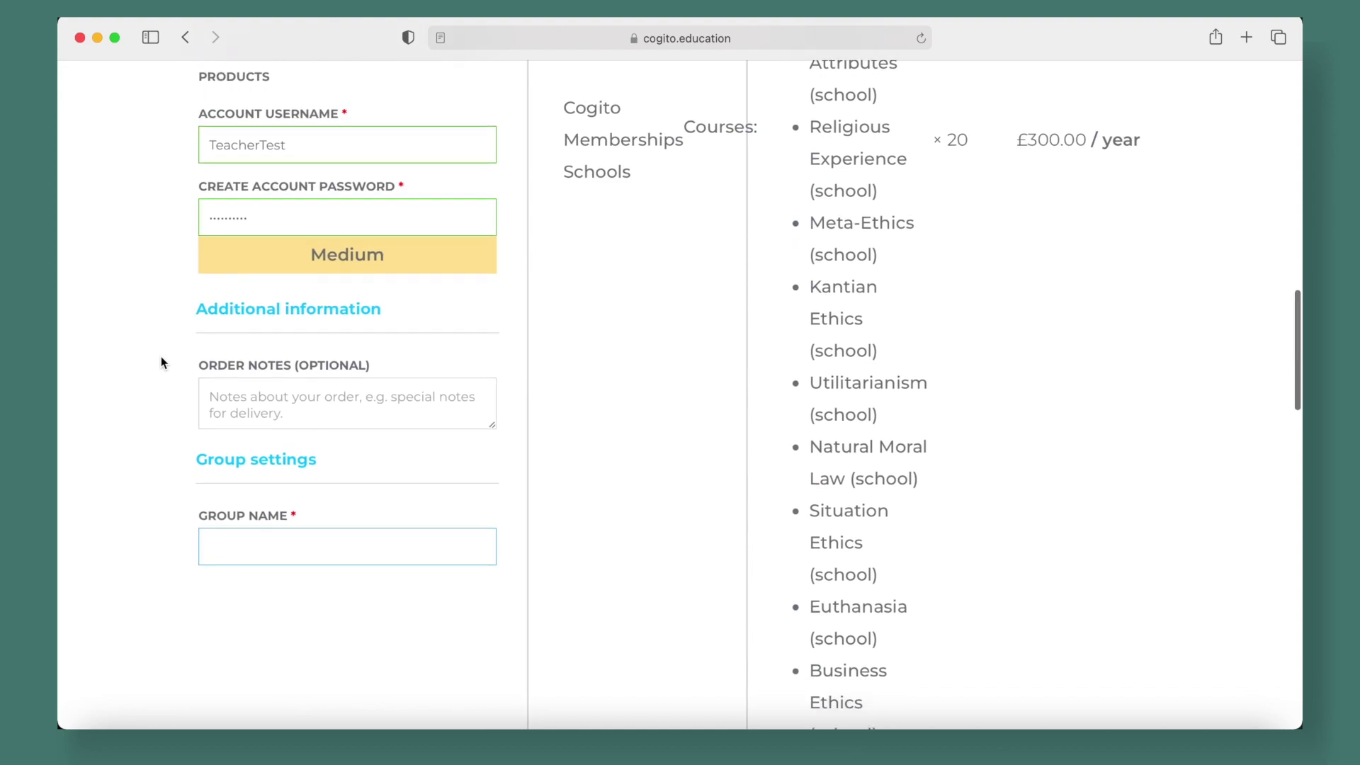
scroll(161, 358, "down", 3)
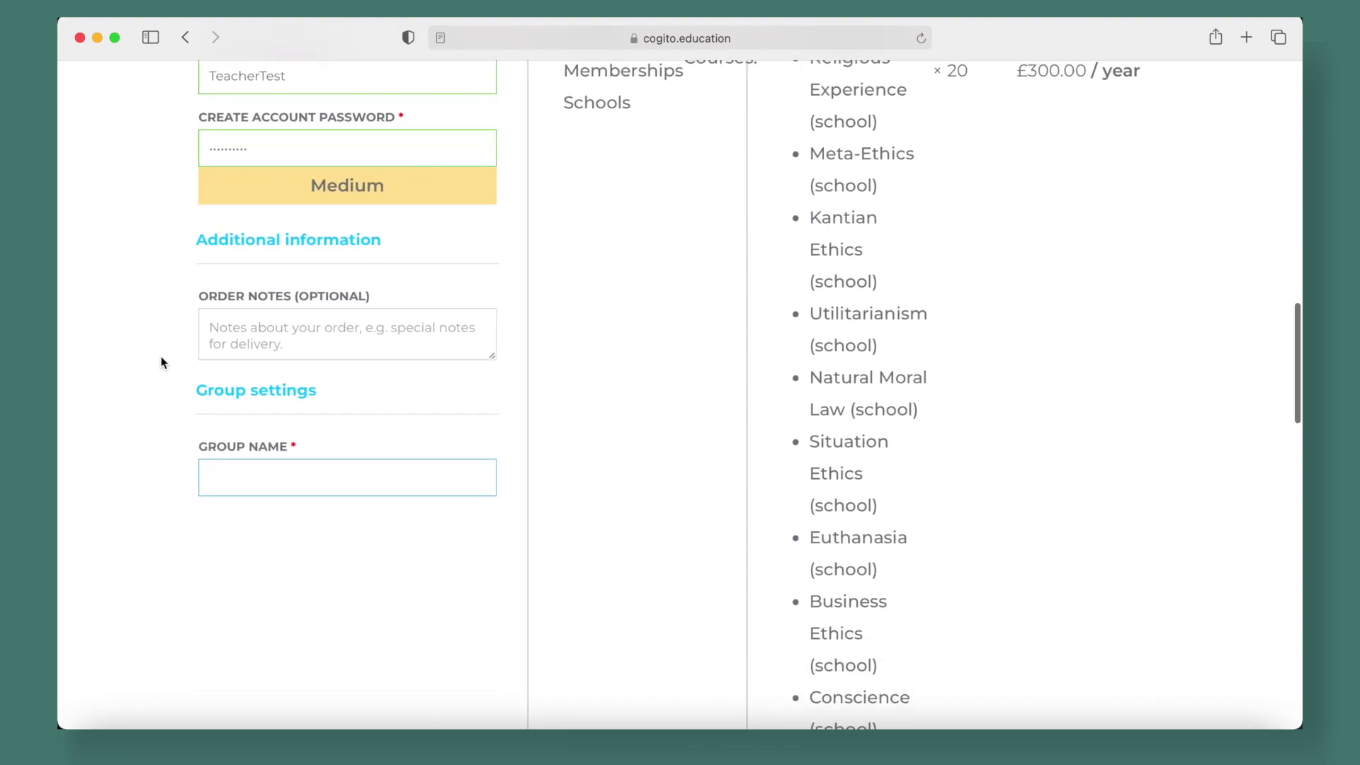
Enter 'Test School RS' as the group name on the checkout form
left_click(300, 445)
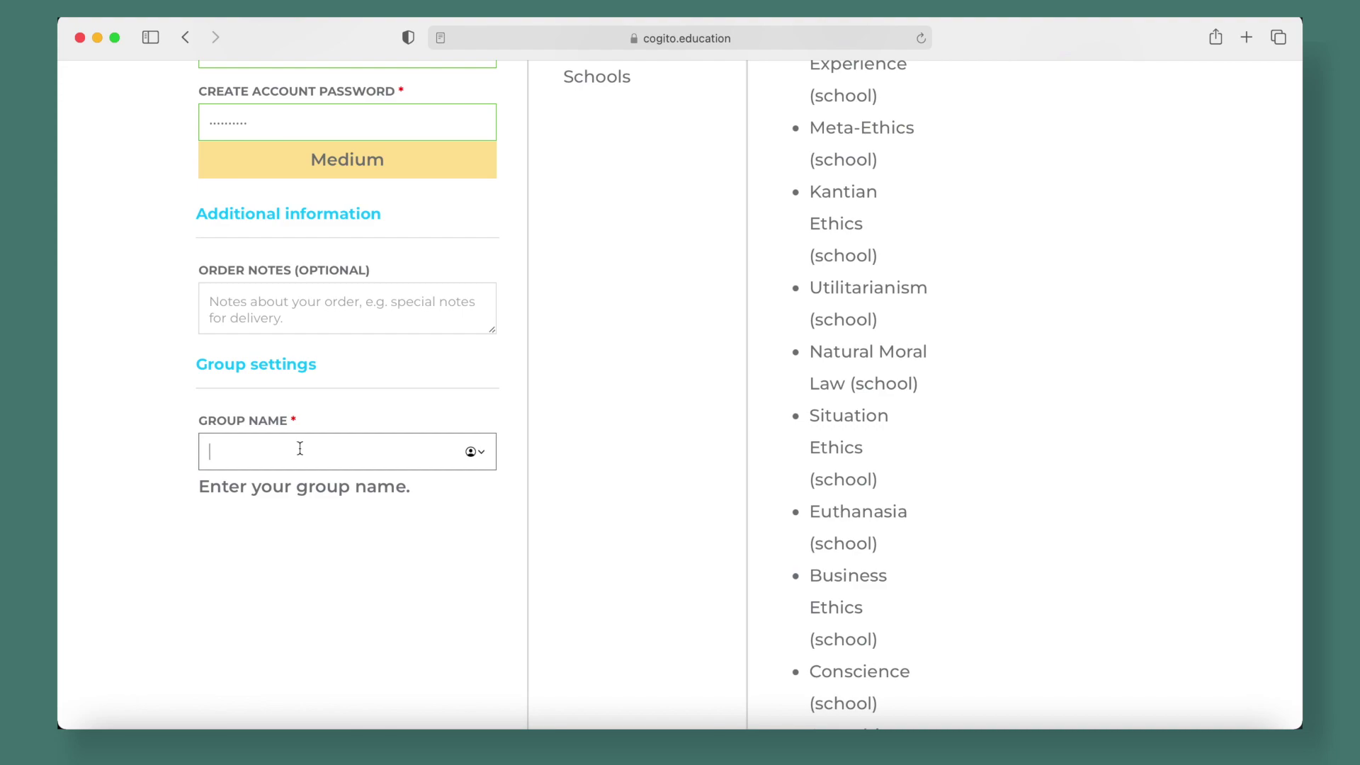
type("Test School RS")
left_click(289, 562)
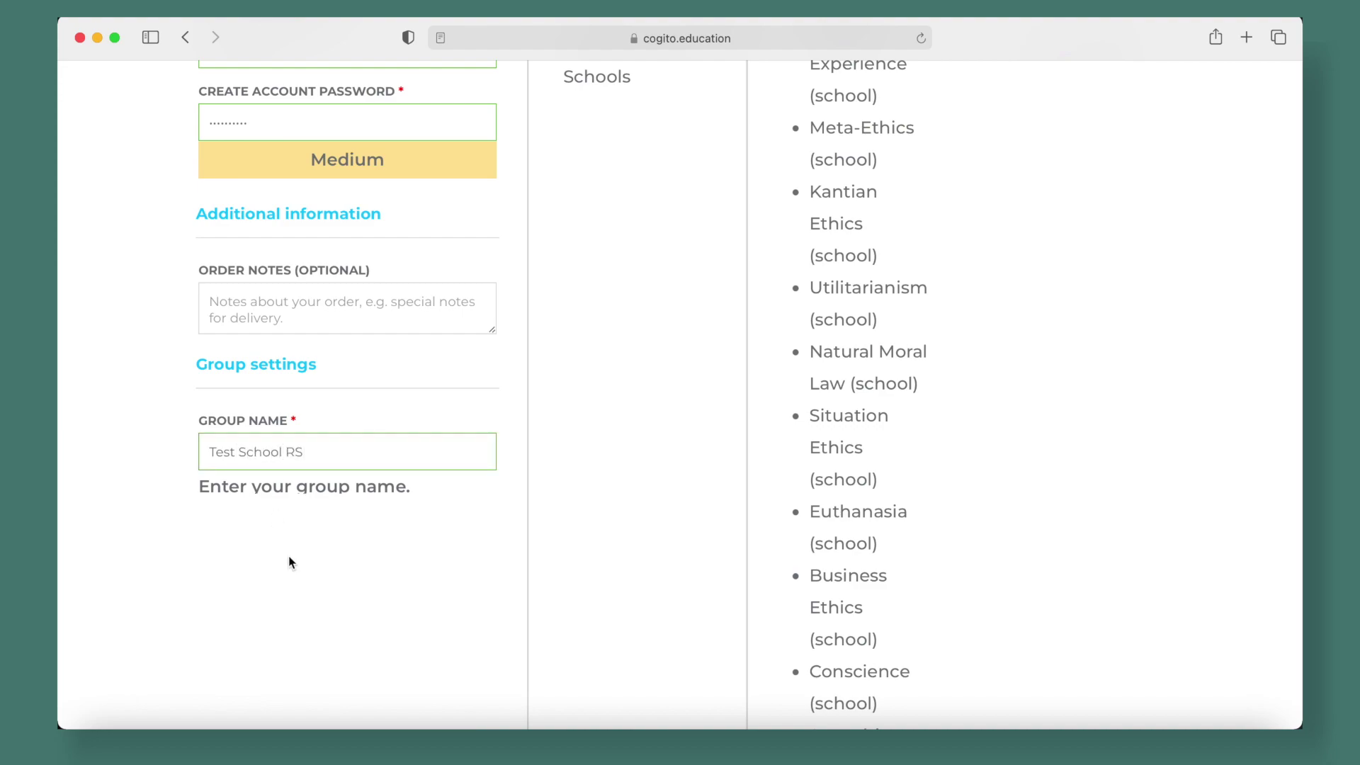
scroll(290, 562, "down", 3)
scroll(290, 562, "down", 10)
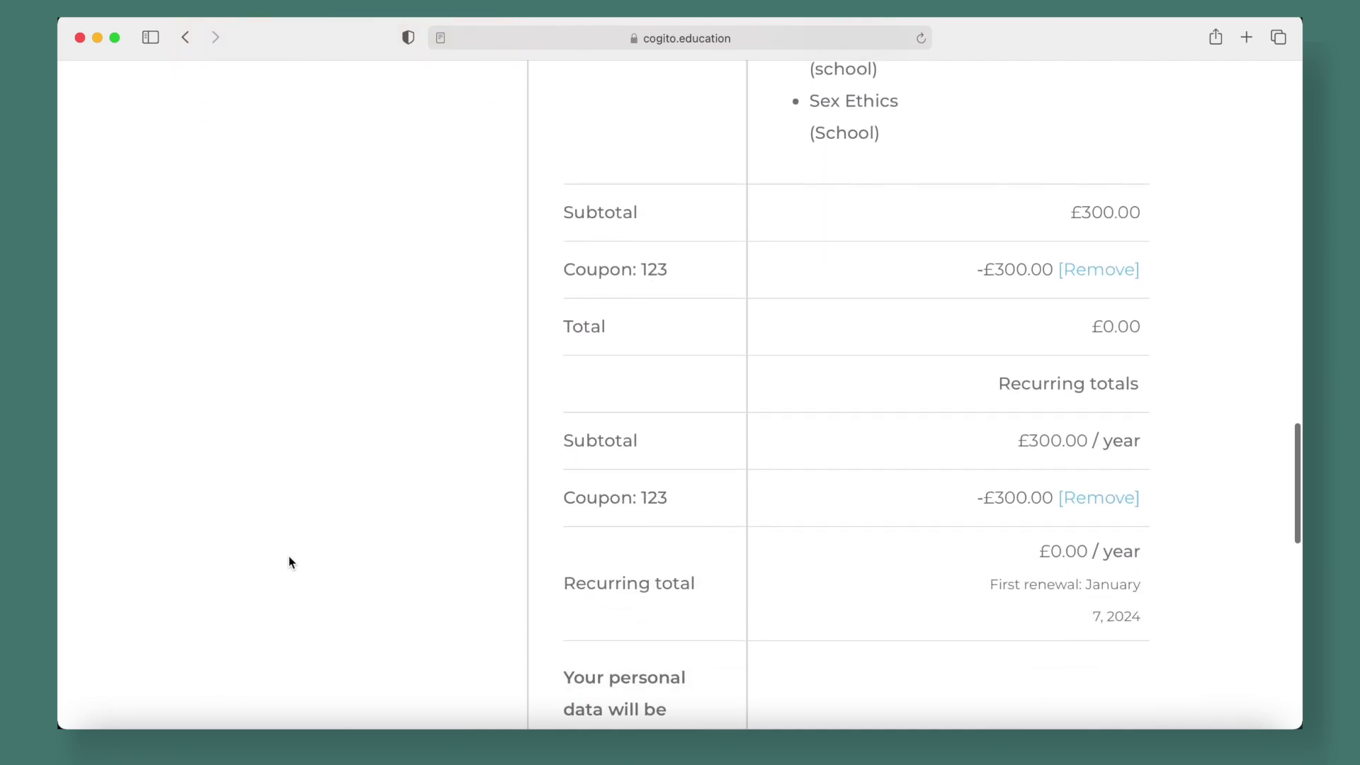
scroll(290, 562, "down", 8)
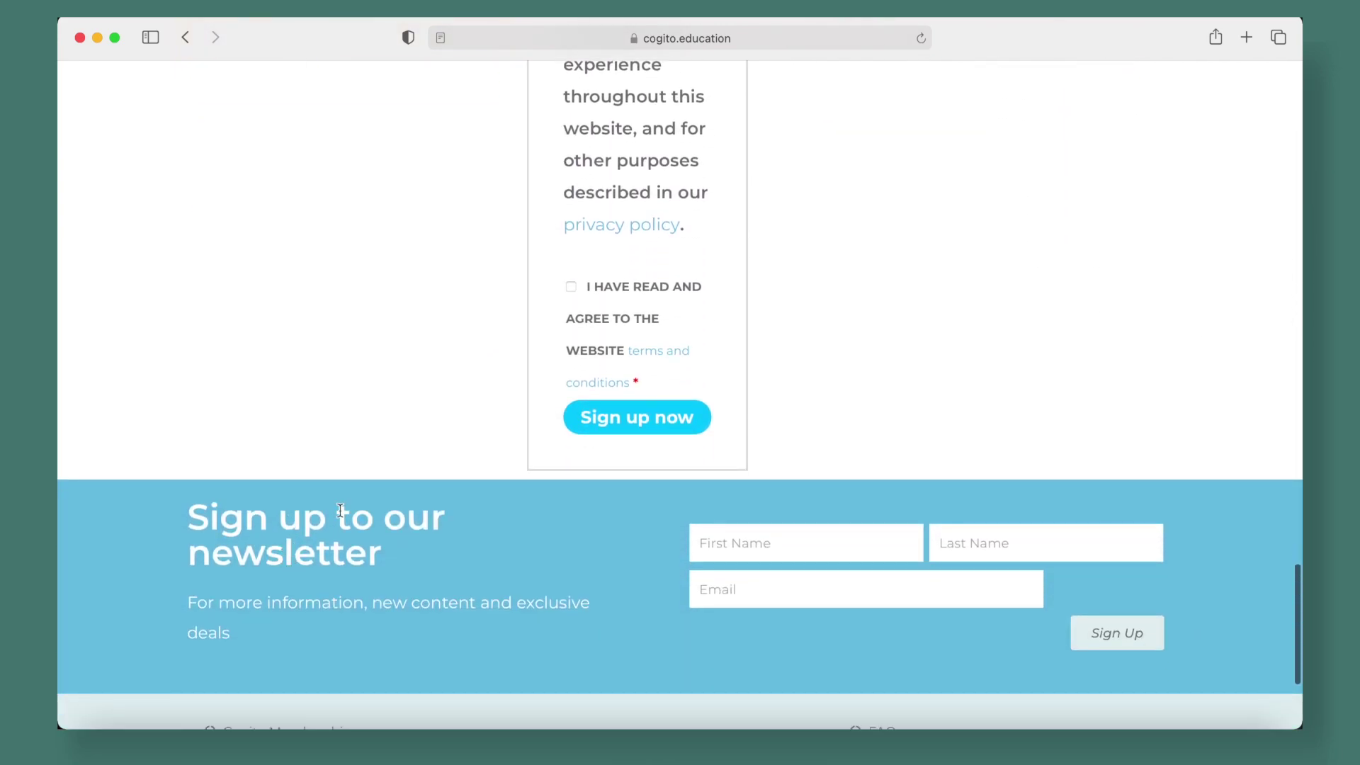
Accept the terms, submit the sign-up order, and decline saving the password
left_click(571, 287)
scroll(830, 368, "up", 2)
left_click(661, 476)
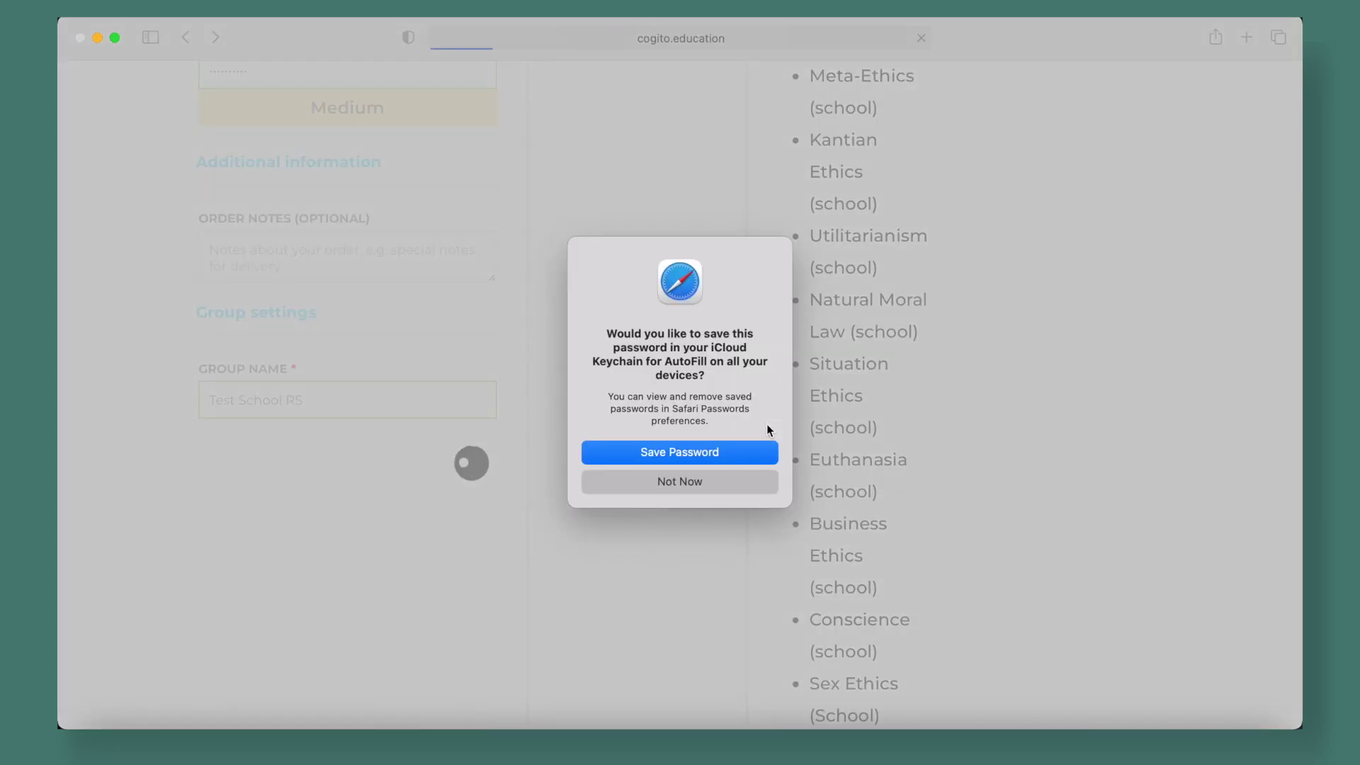
left_click(721, 488)
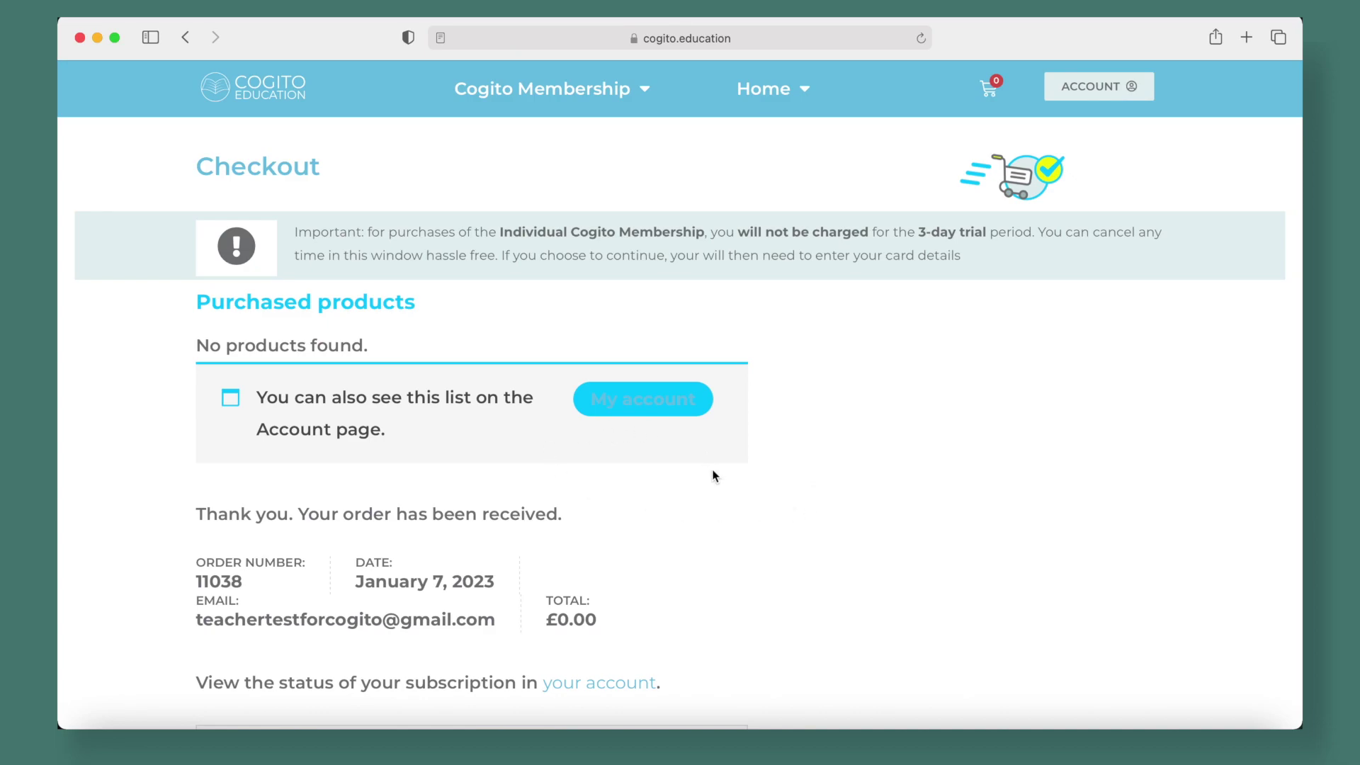
Review the order details with the £0.00 total, then go to My account
scroll(714, 475, "down", 2)
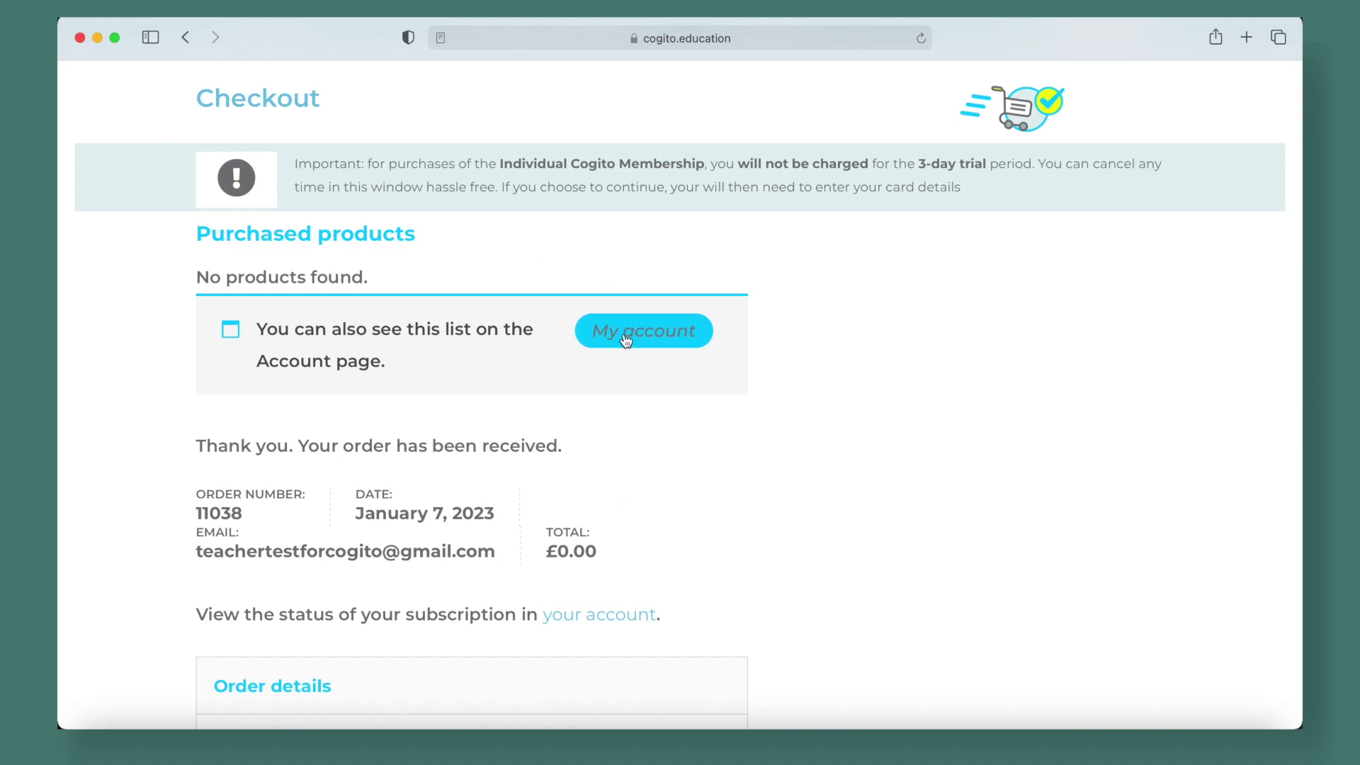
scroll(695, 486, "down", 3)
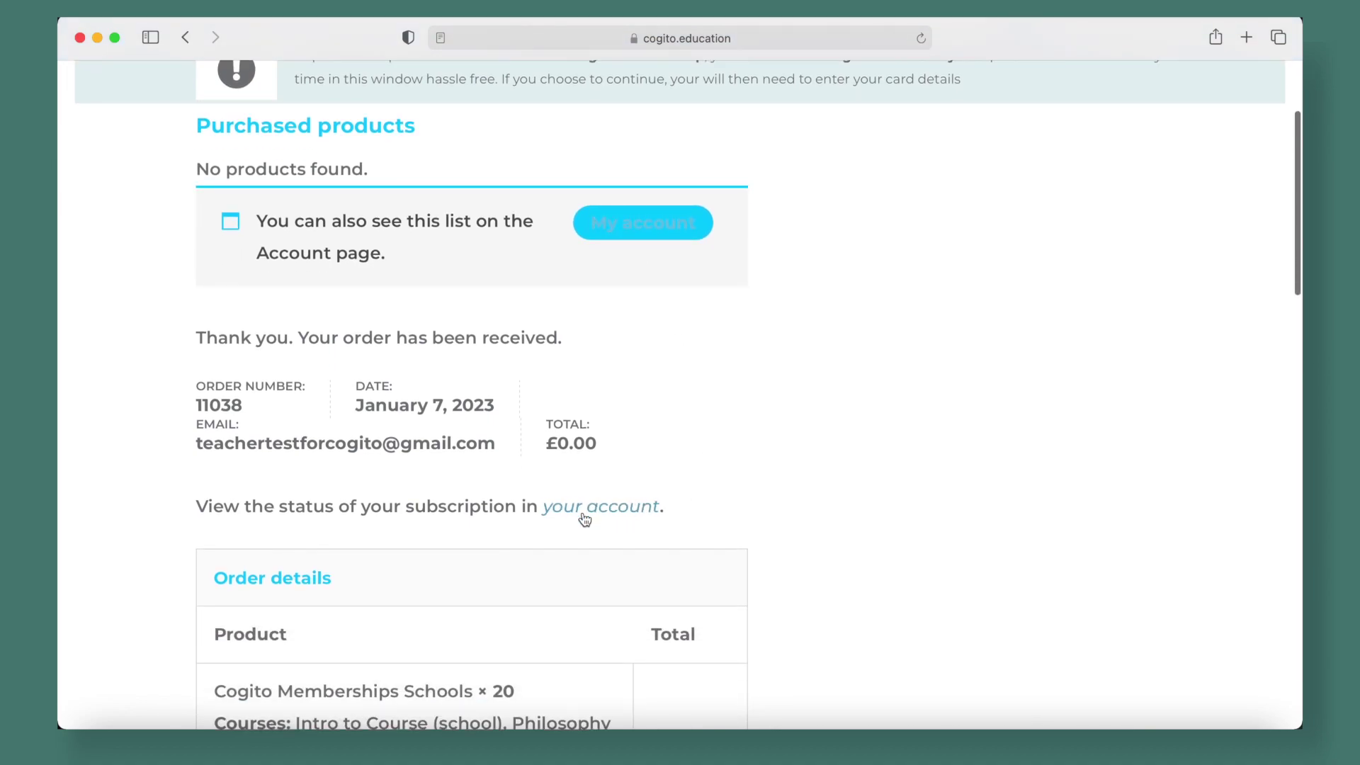
scroll(825, 451, "down", 8)
scroll(831, 451, "up", 2)
scroll(831, 451, "down", 2)
scroll(831, 450, "down", 2)
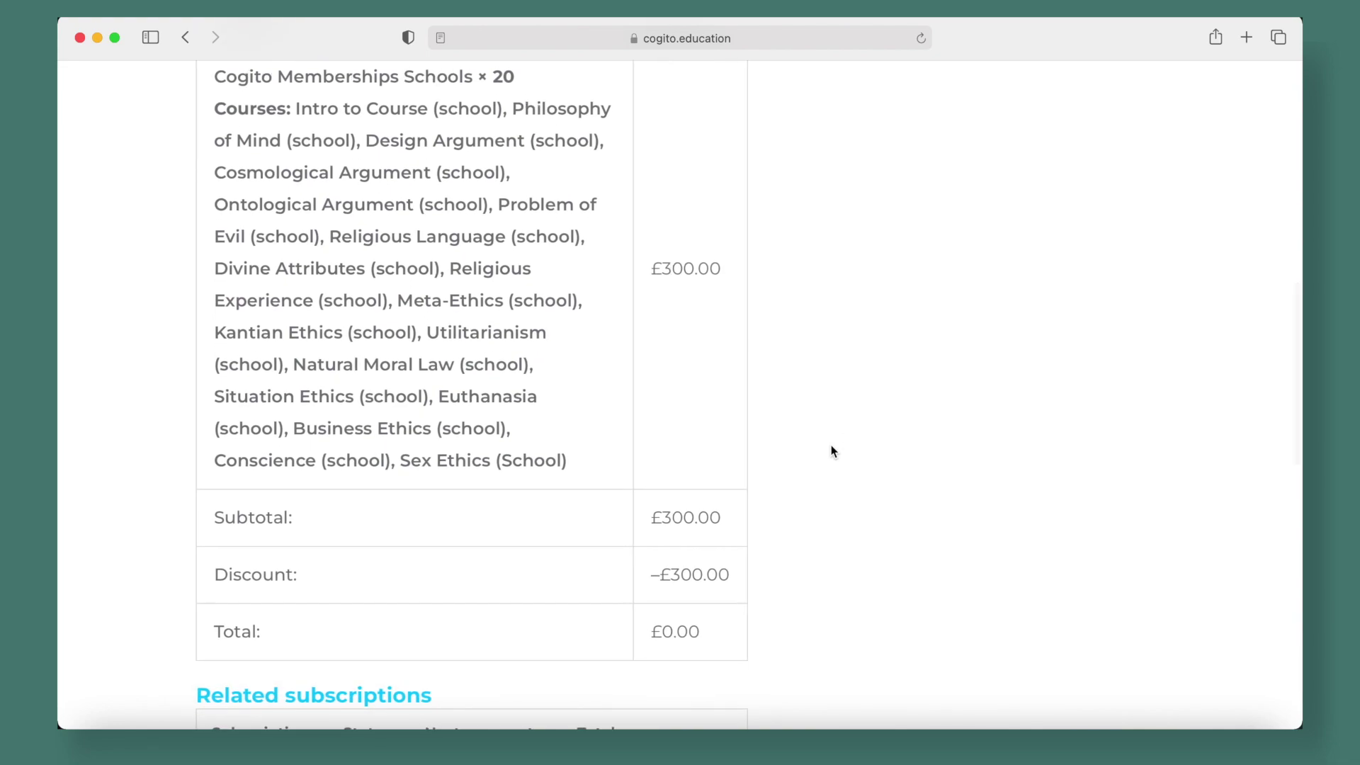
scroll(831, 451, "up", 6)
scroll(831, 451, "up", 4)
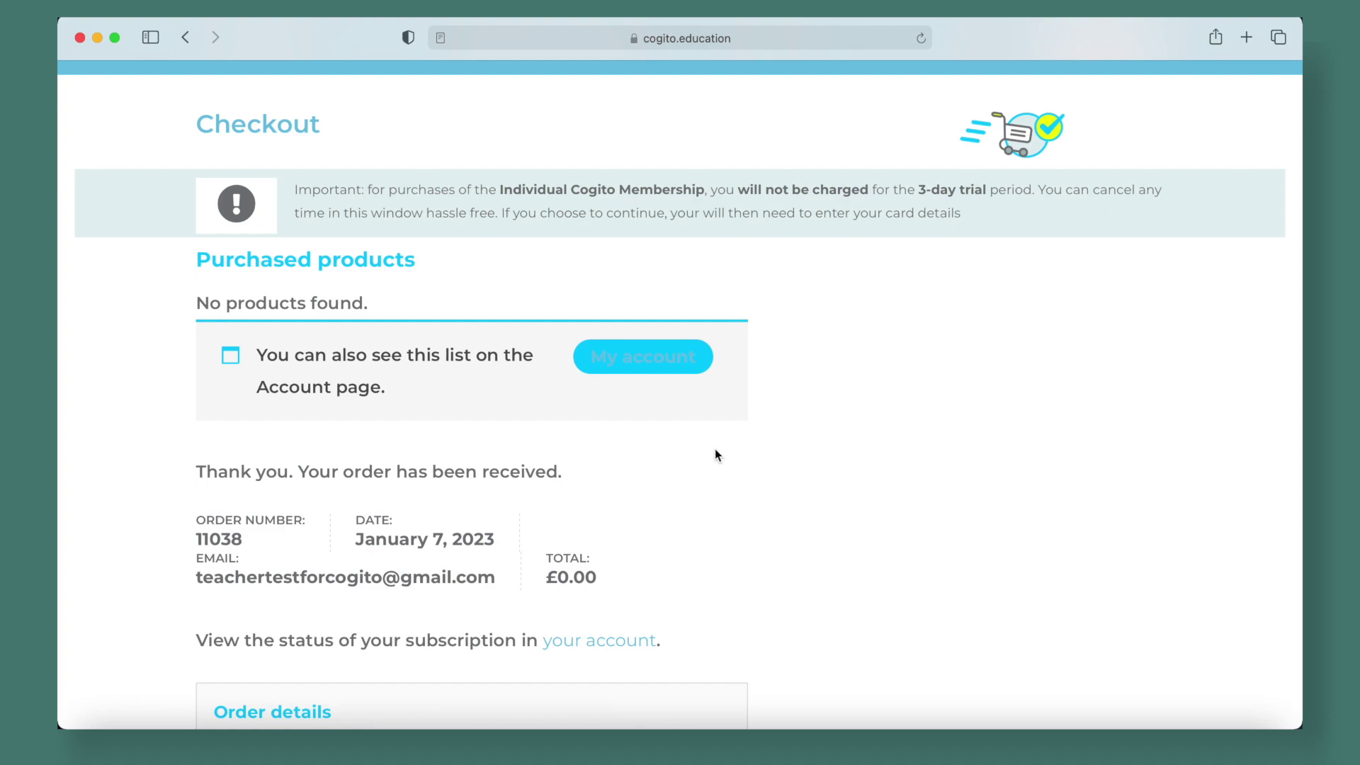
scroll(714, 450, "up", 1)
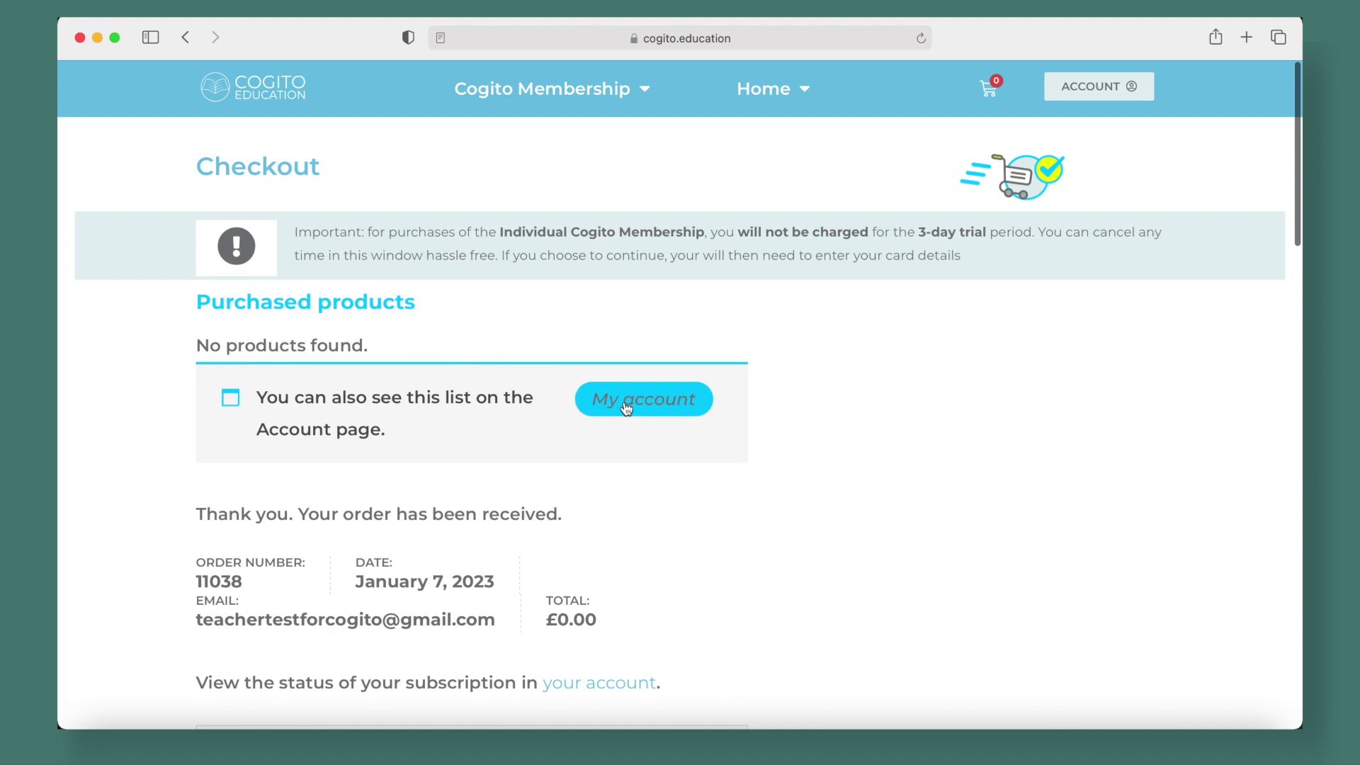
scroll(659, 458, "down", 3)
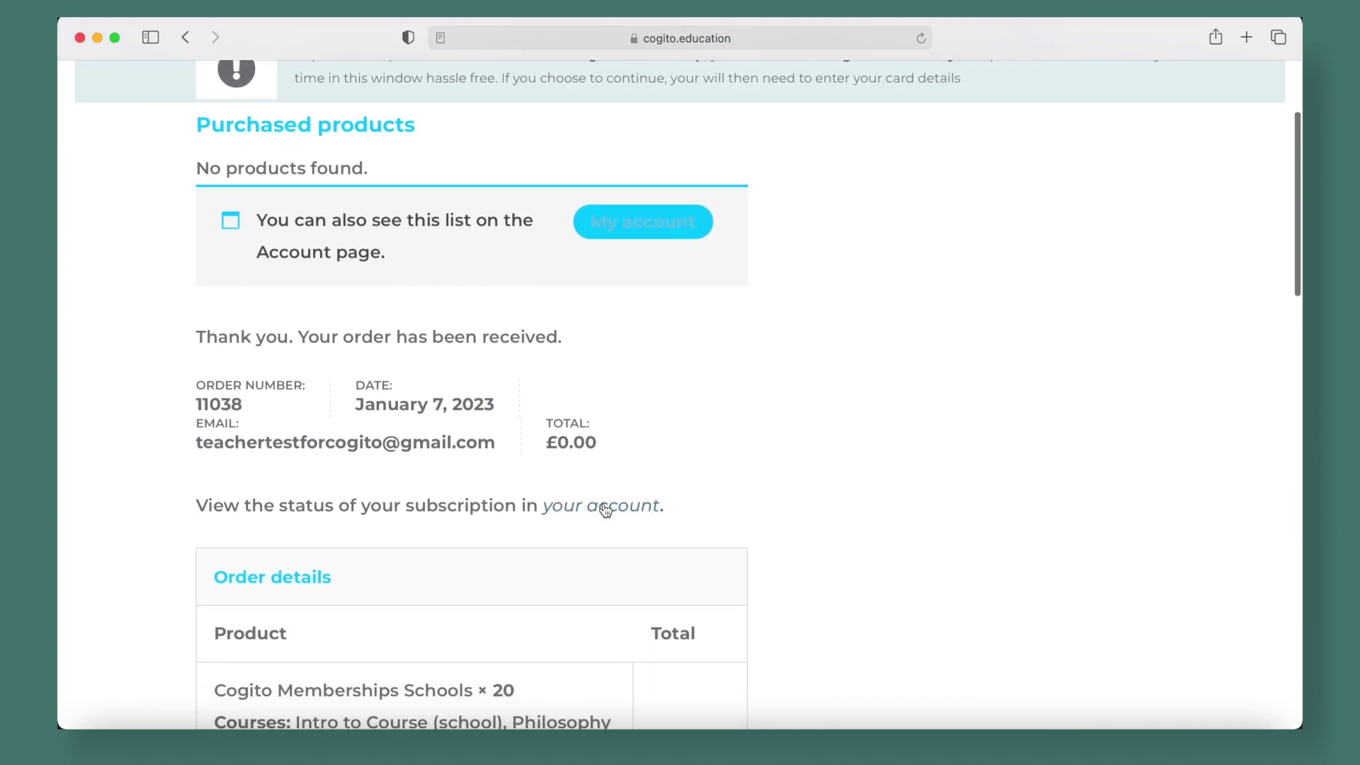
left_click(635, 225)
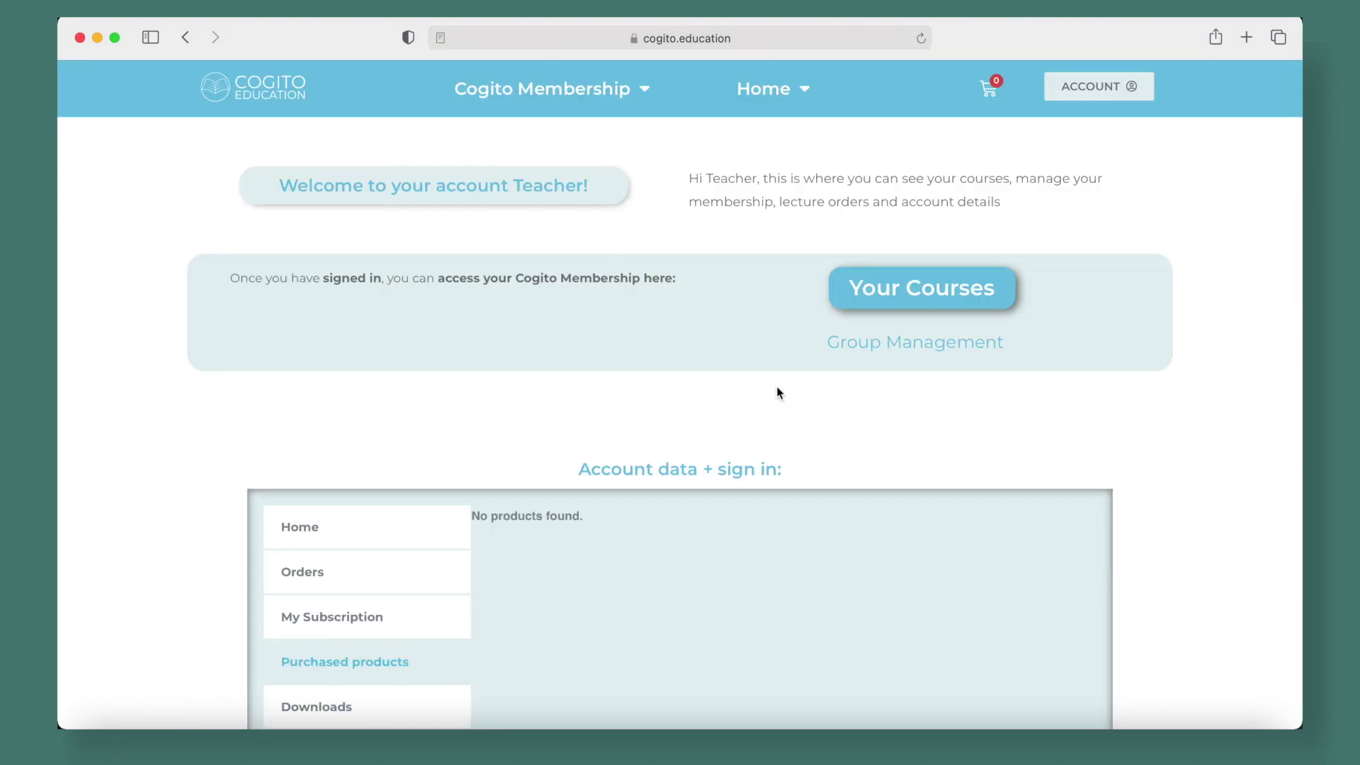
Scroll the account sidebar and log out of the teacher account
scroll(1111, 445, "down", 4)
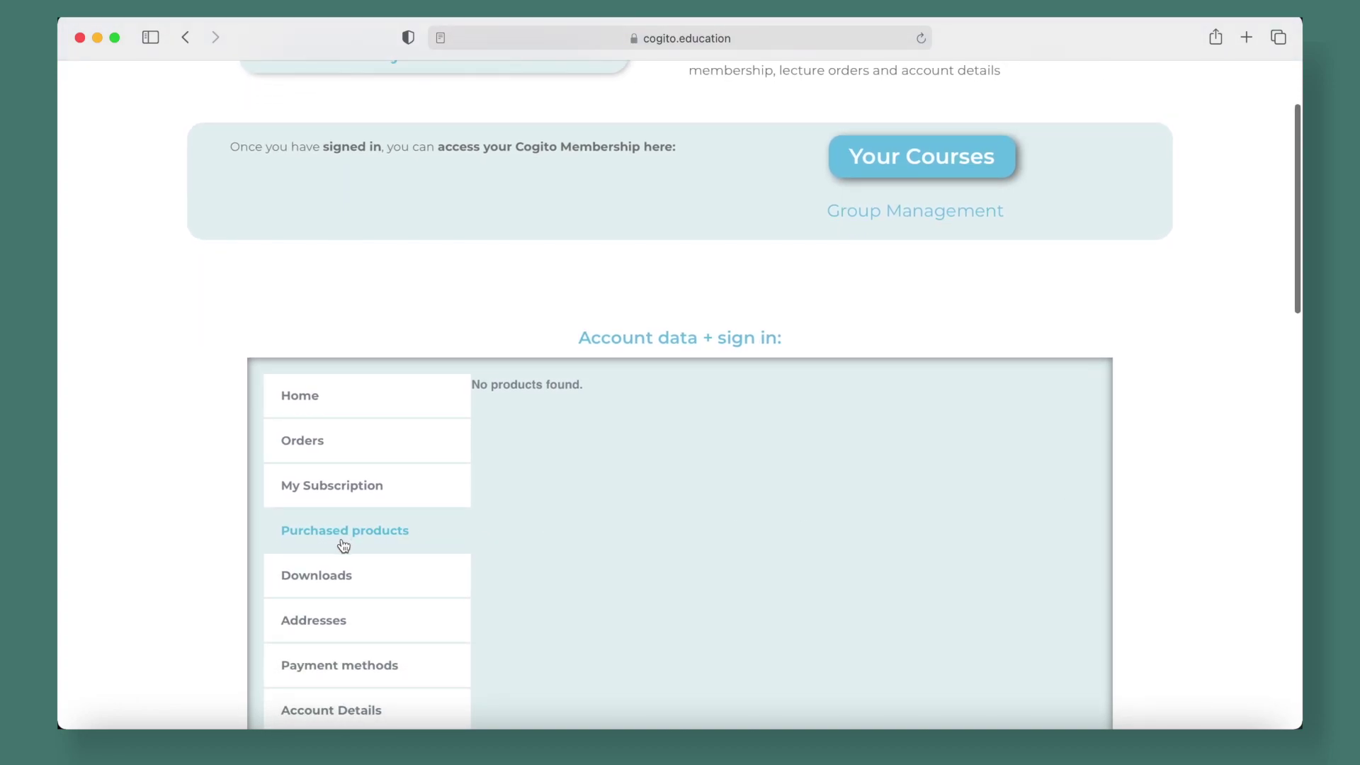
scroll(343, 546, "down", 2)
scroll(343, 546, "up", 6)
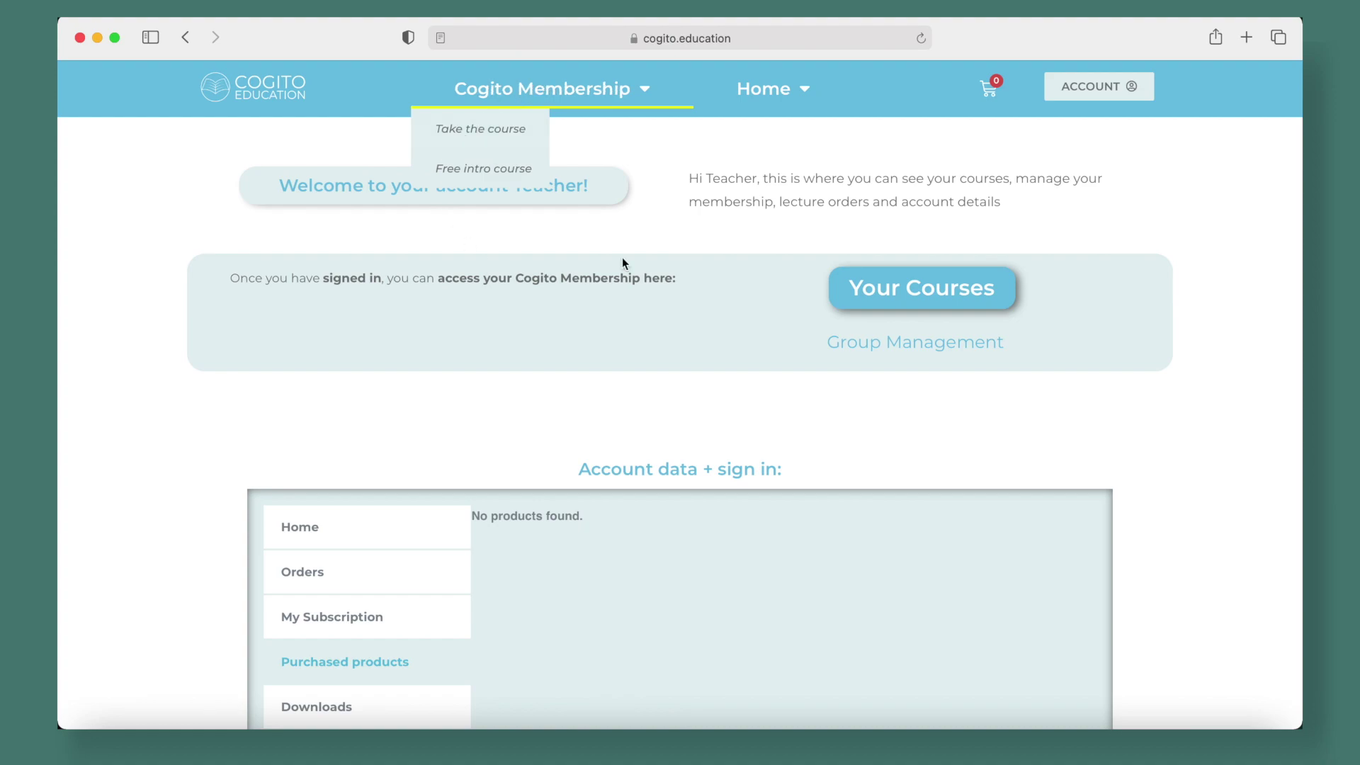
left_click(653, 235)
scroll(653, 237, "down", 3)
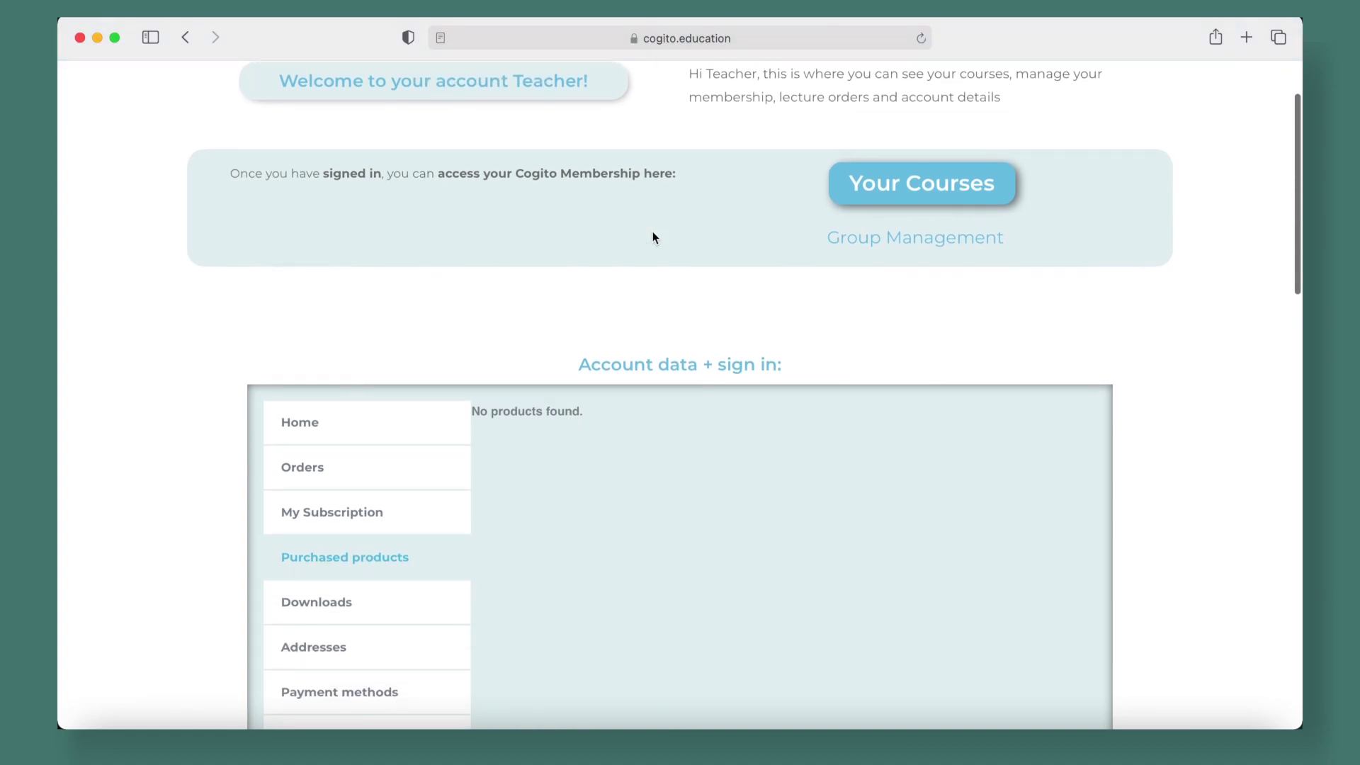
scroll(654, 237, "up", 3)
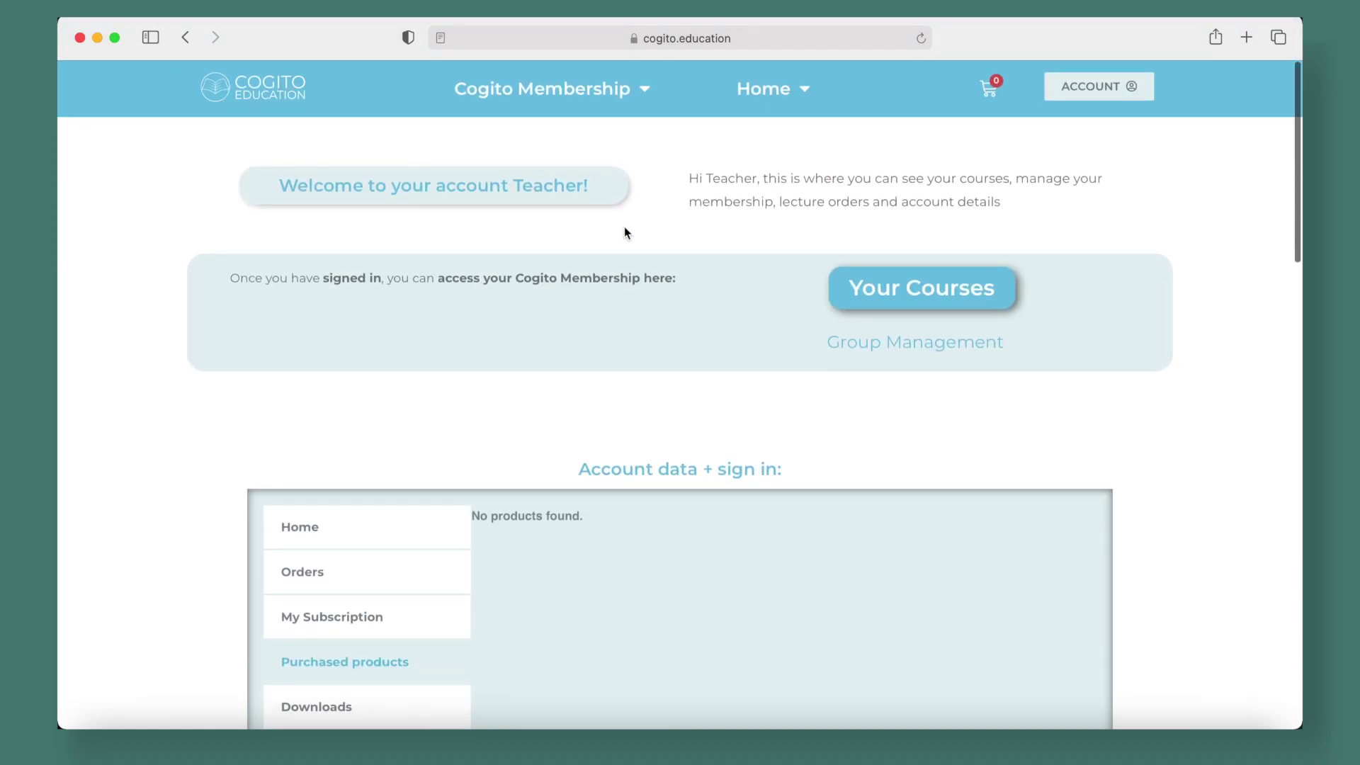
scroll(636, 434, "down", 5)
left_click(334, 604)
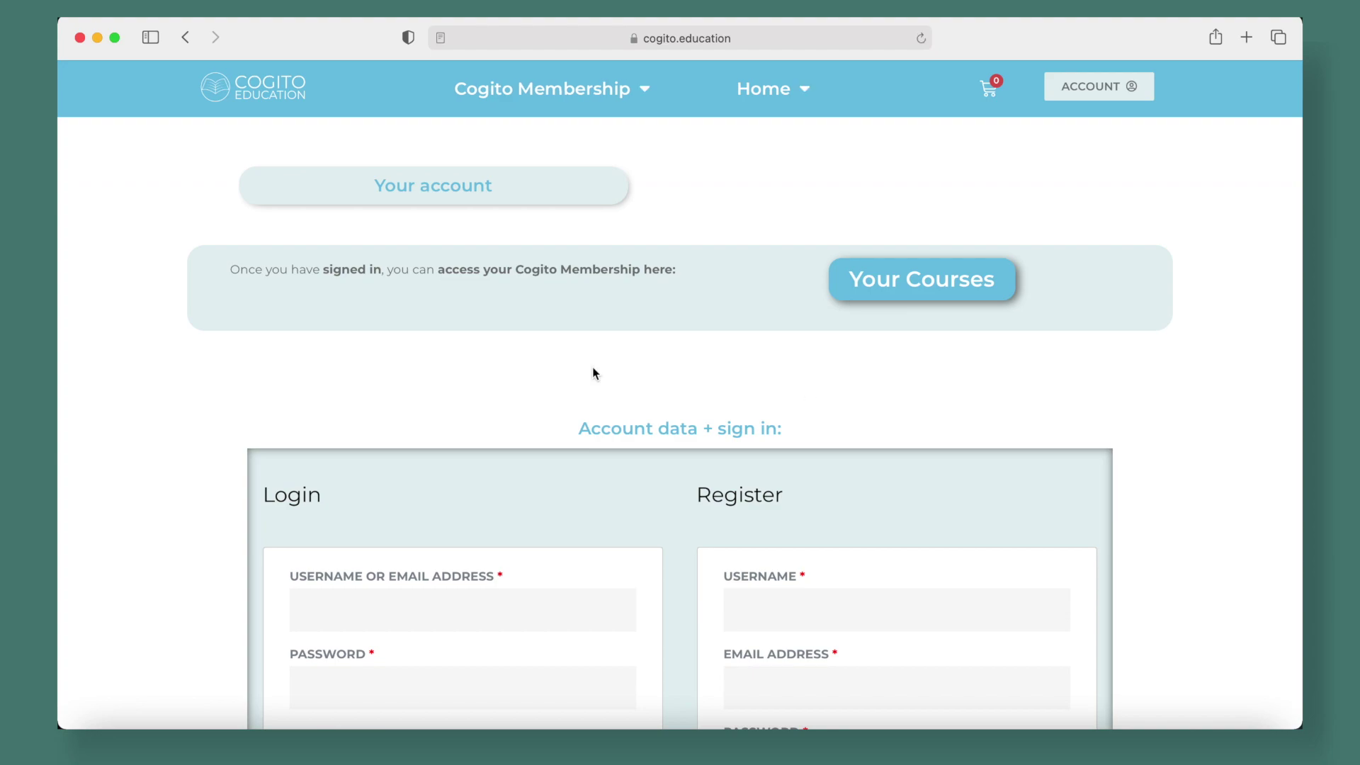
Return to the home page and bring up the account login form
left_click(243, 95)
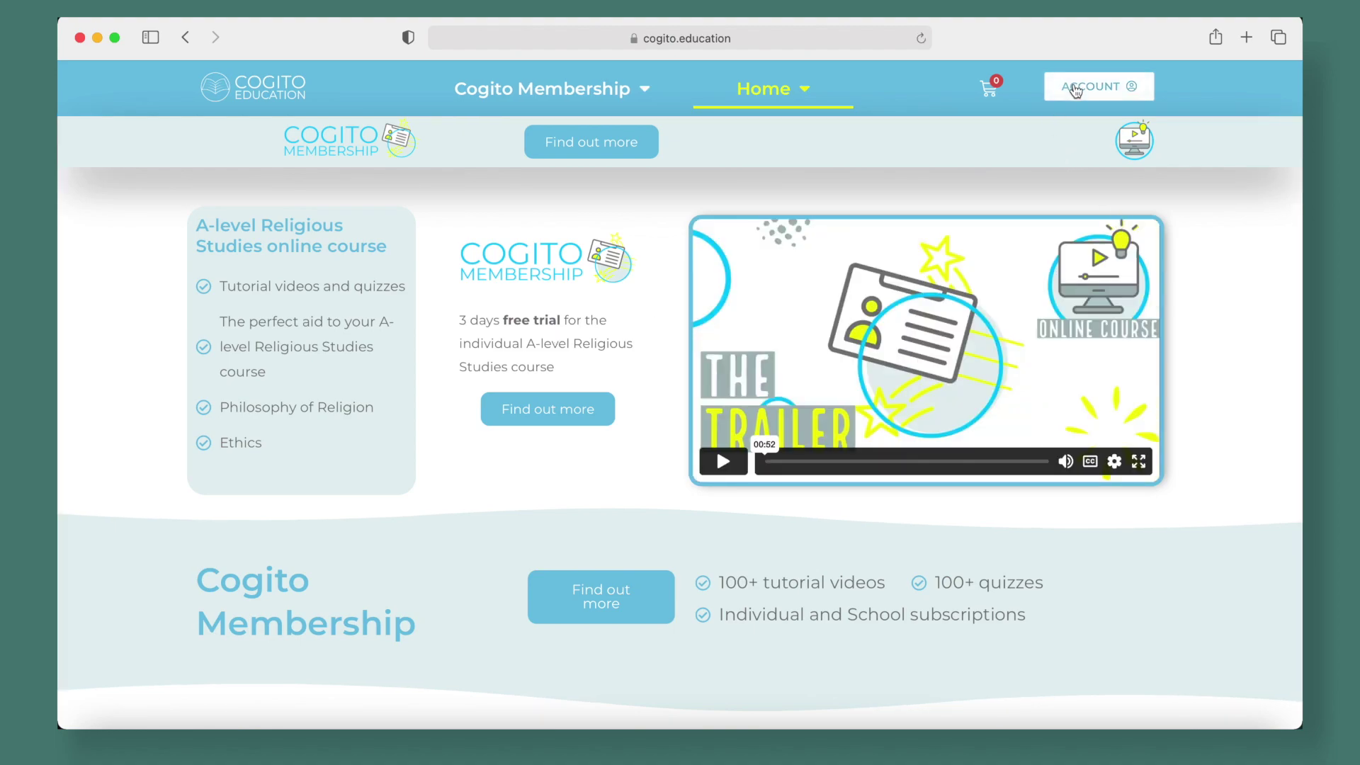
left_click(1076, 90)
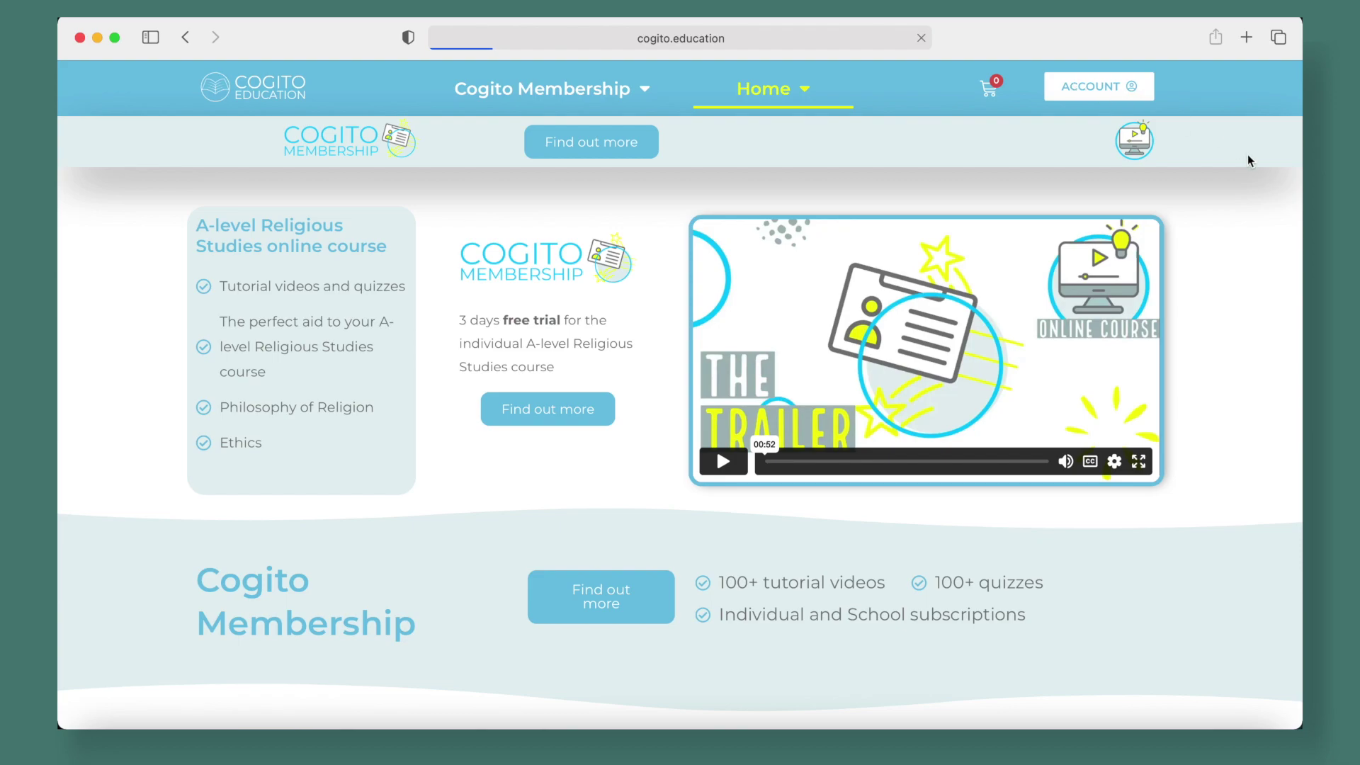
scroll(1229, 248, "down", 3)
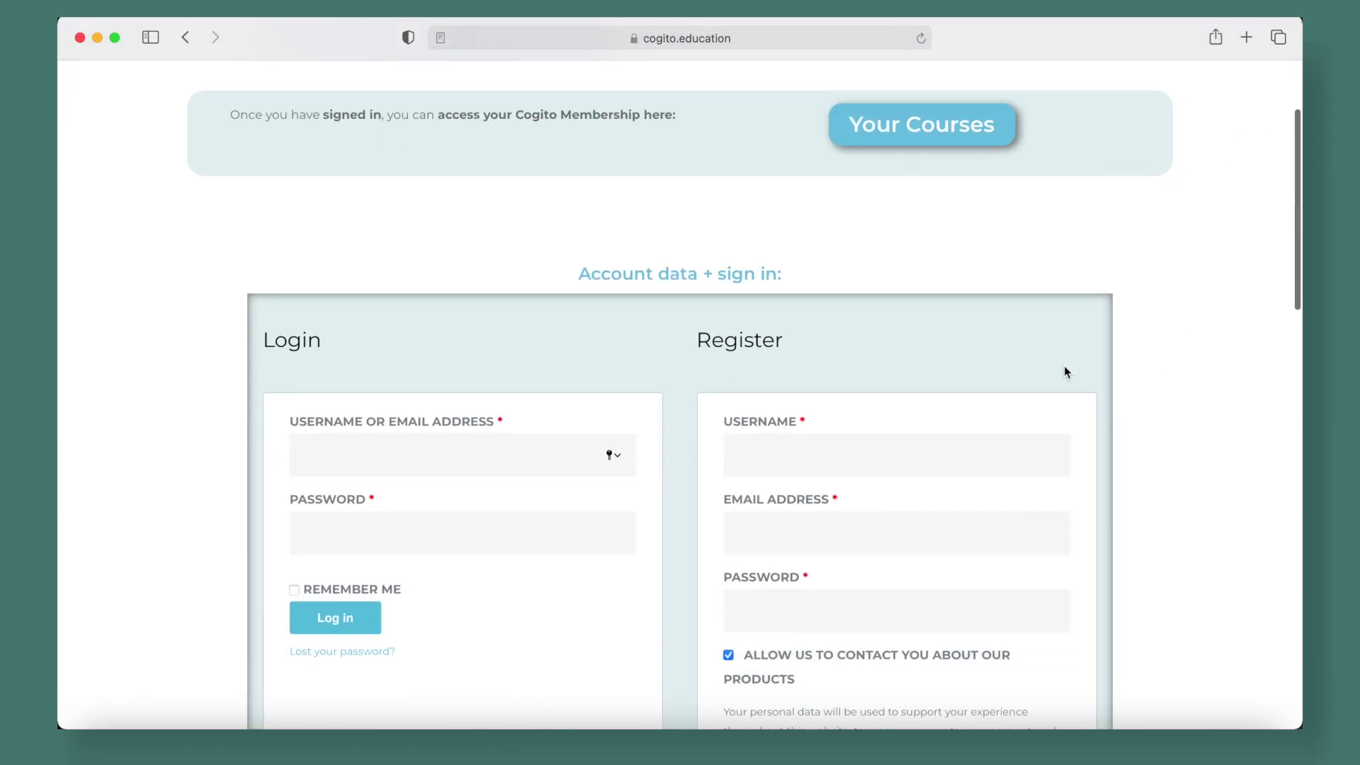
Log in with the saved username and password, letting Safari save the password
left_click(474, 453)
left_click(431, 485)
left_click(392, 545)
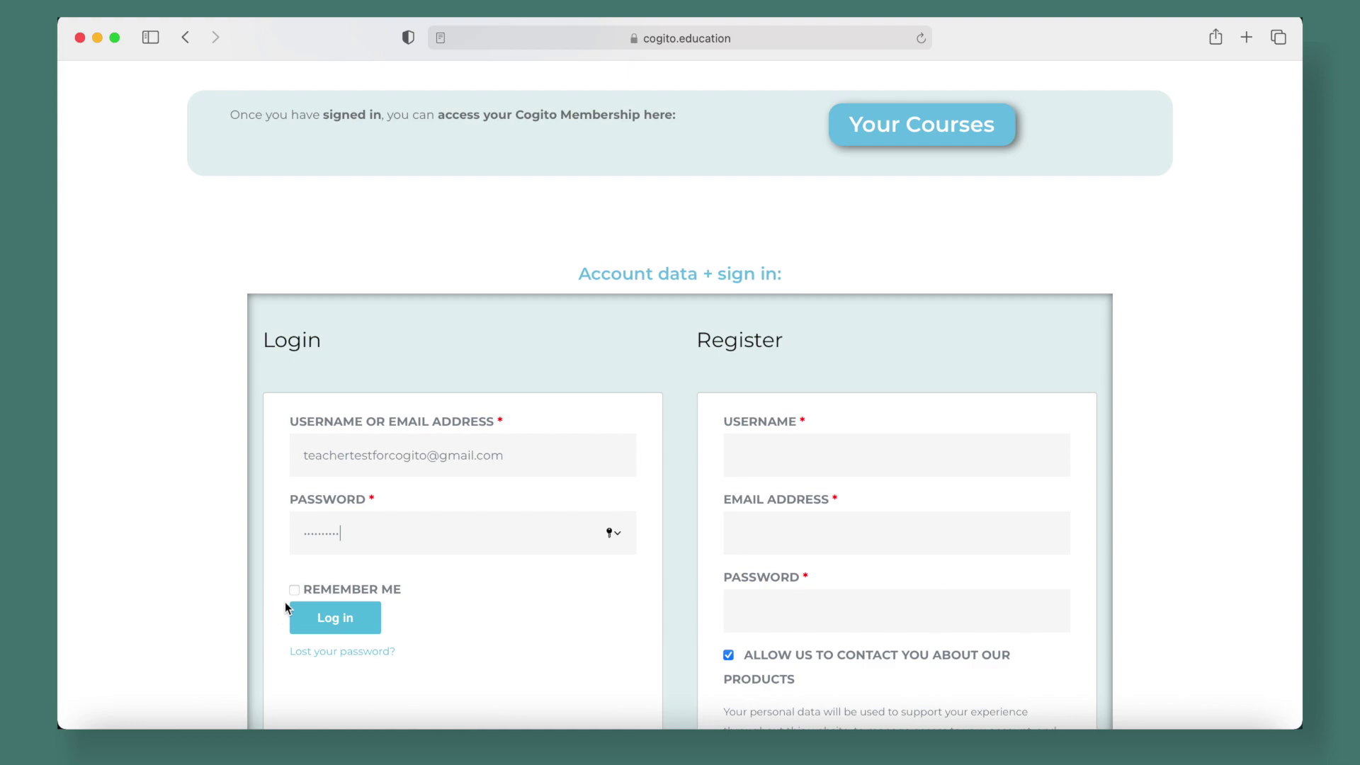
left_click(336, 621)
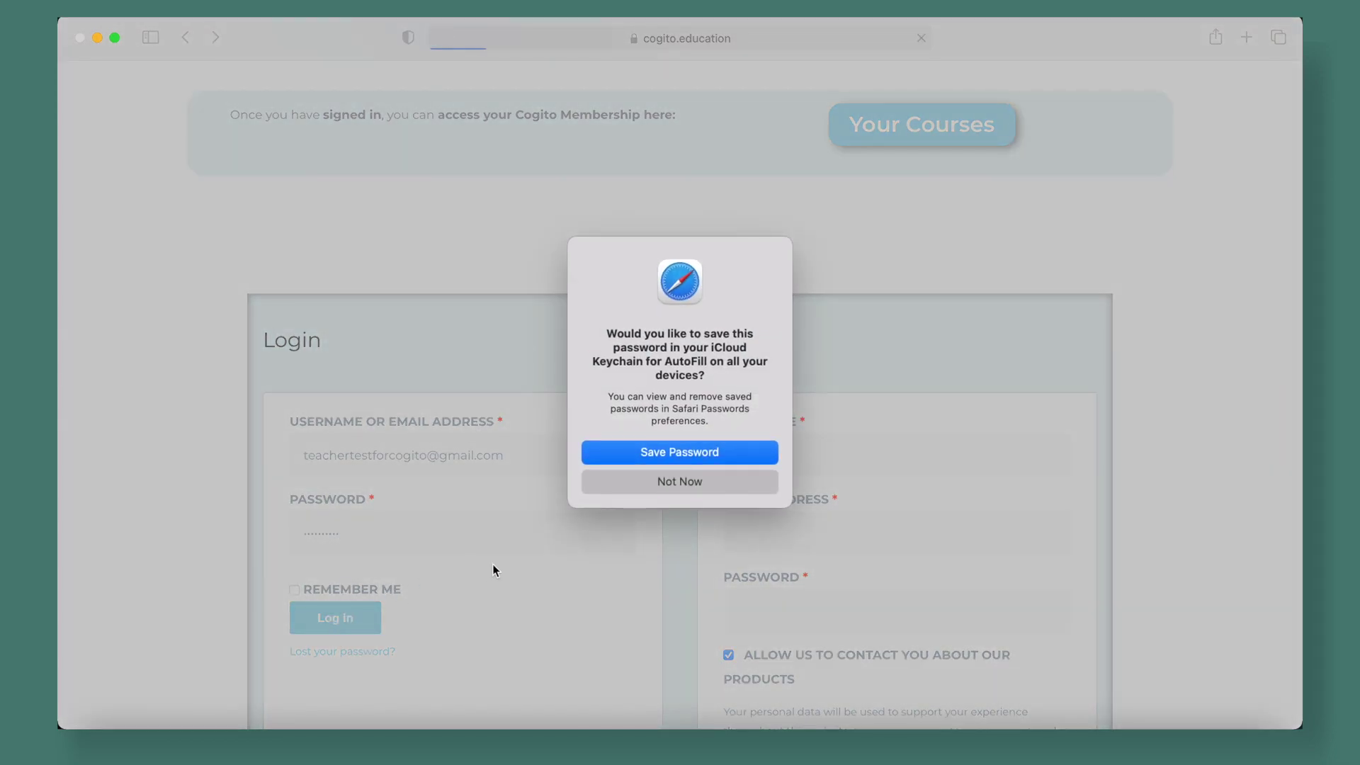
left_click(682, 457)
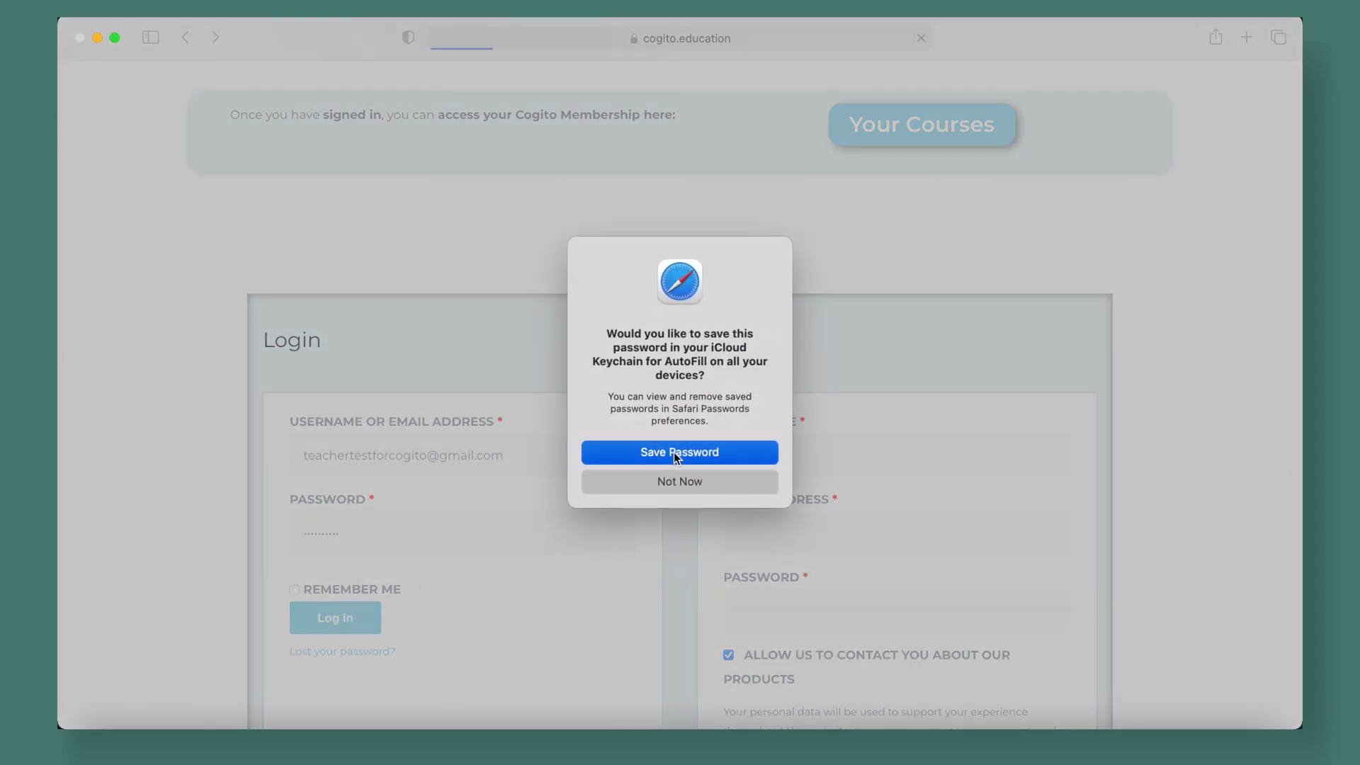
scroll(783, 572, "down", 3)
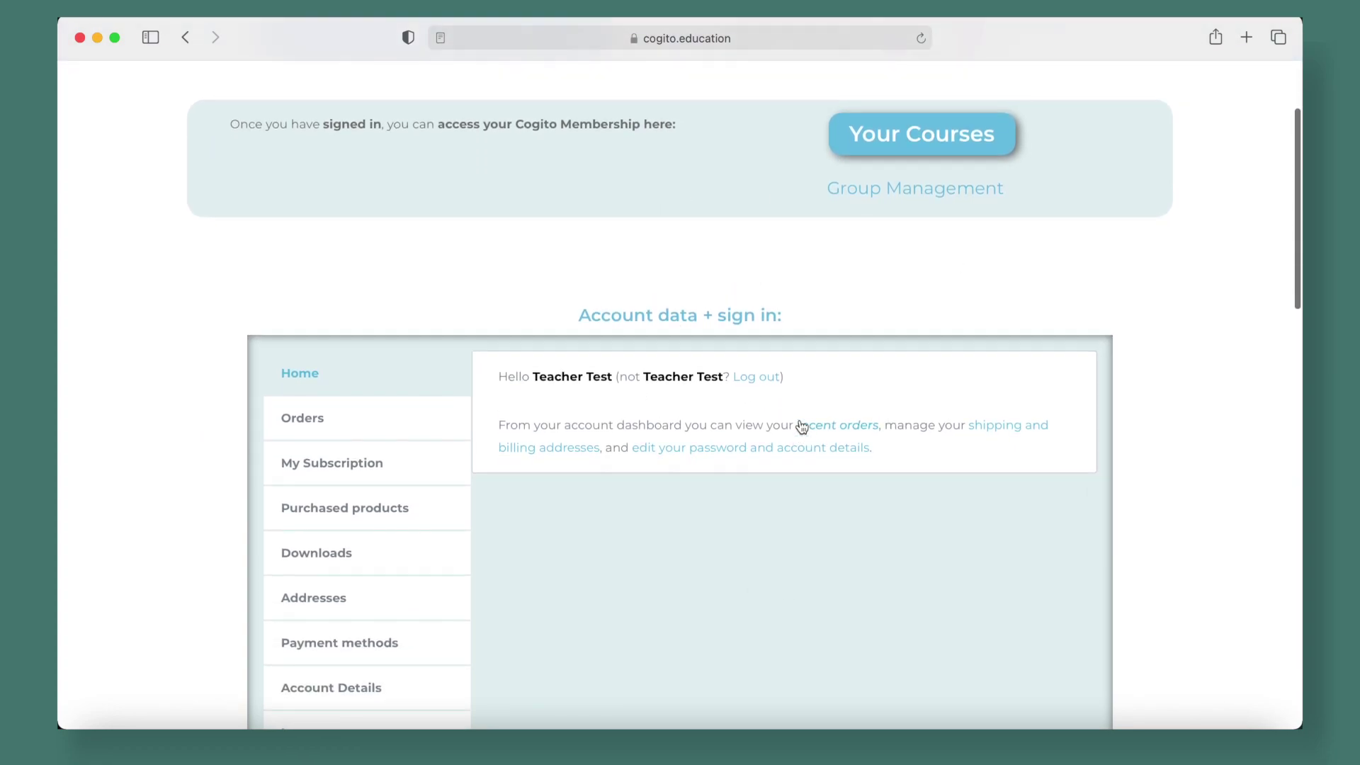
Open My Subscription to show the active Test School RS plan
scroll(921, 429, "up", 1)
scroll(1045, 441, "up", 3)
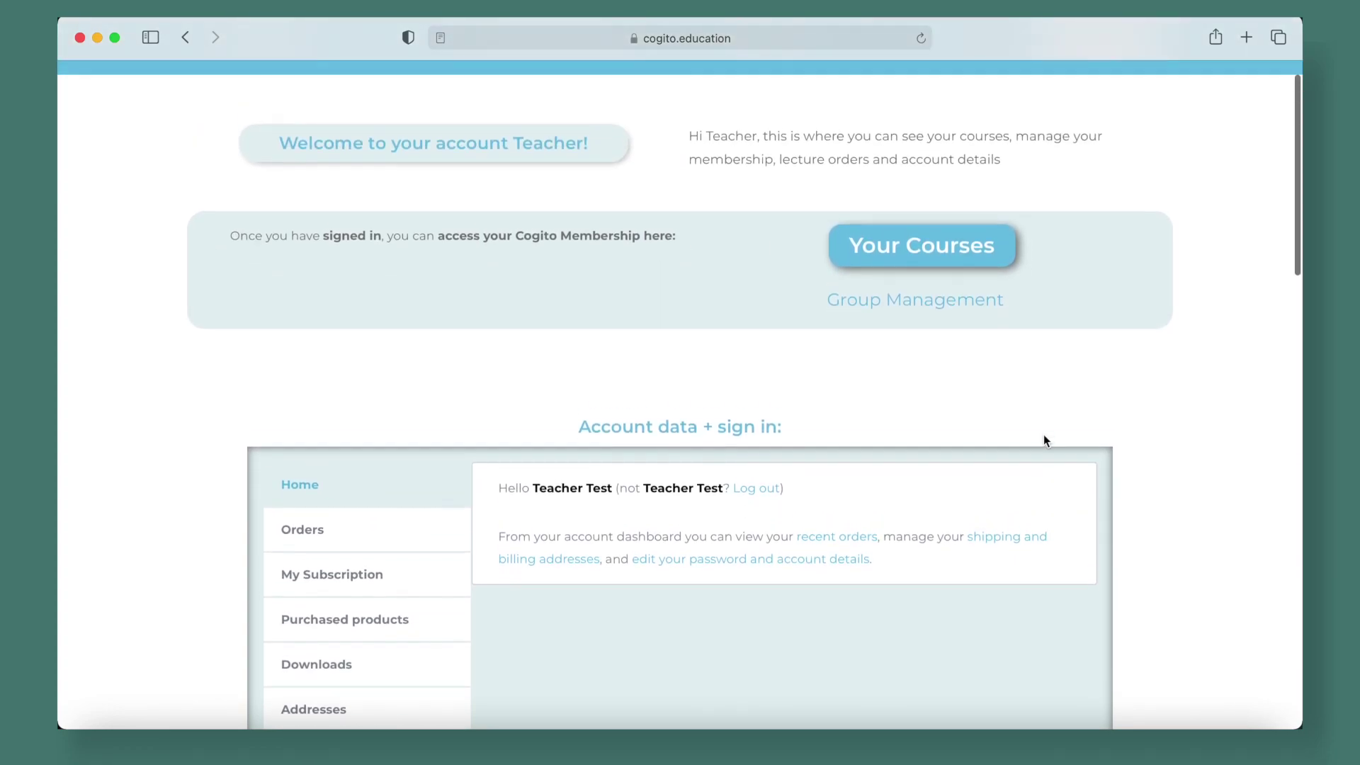
scroll(954, 422, "down", 4)
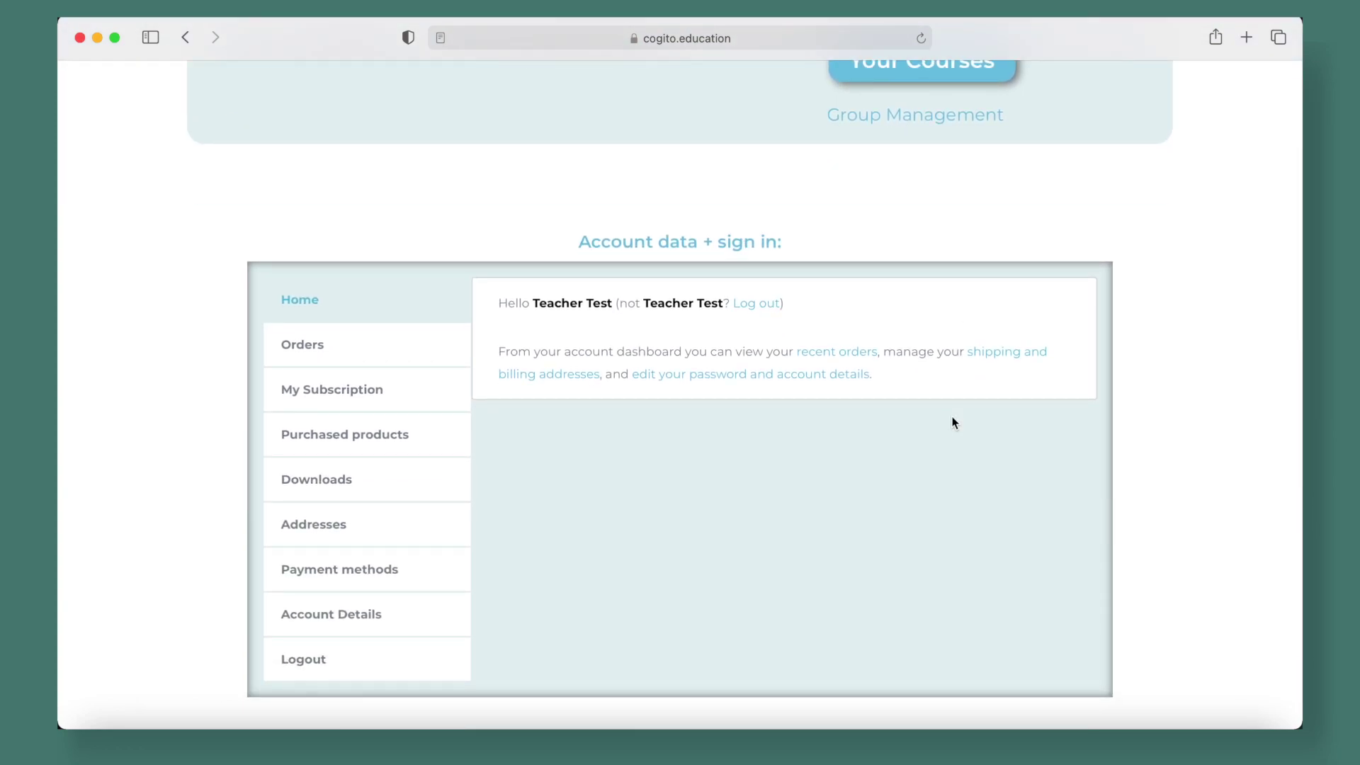
scroll(954, 423, "down", 1)
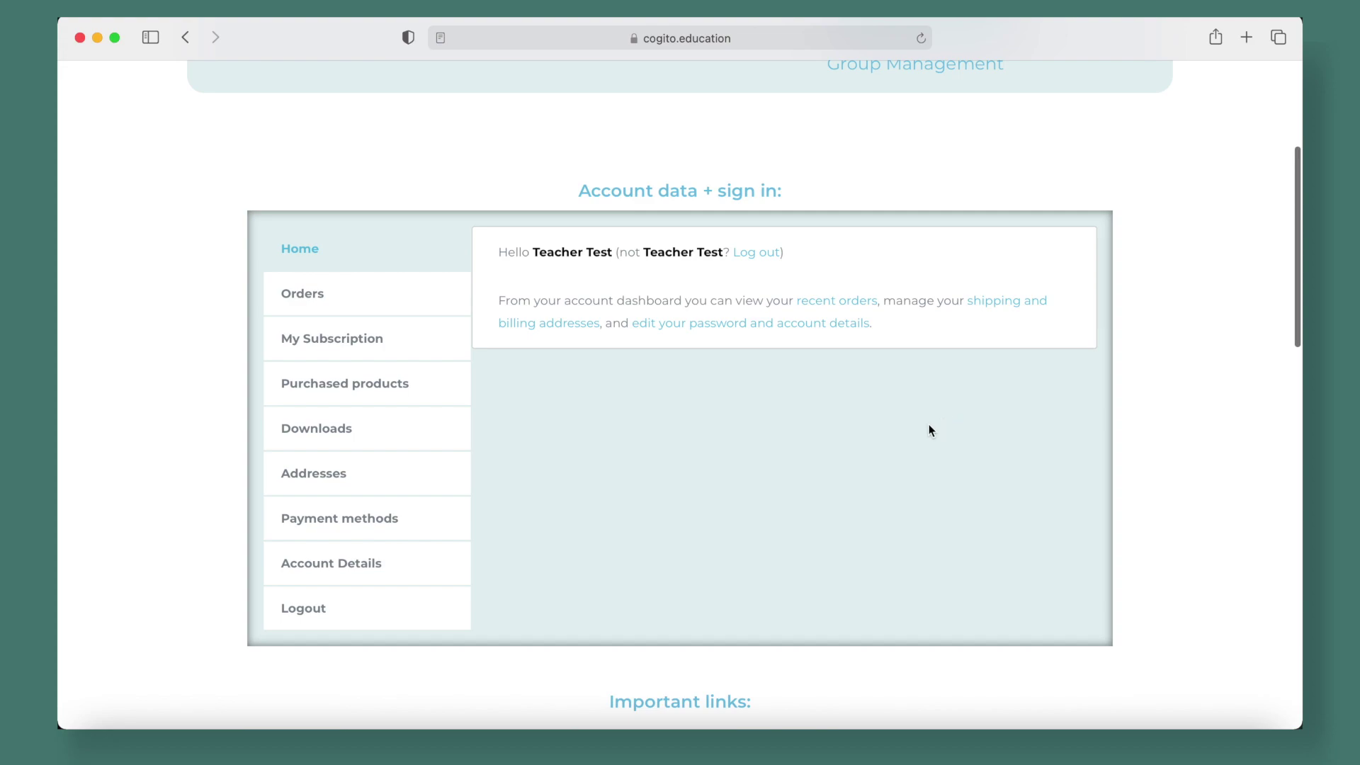
left_click(350, 338)
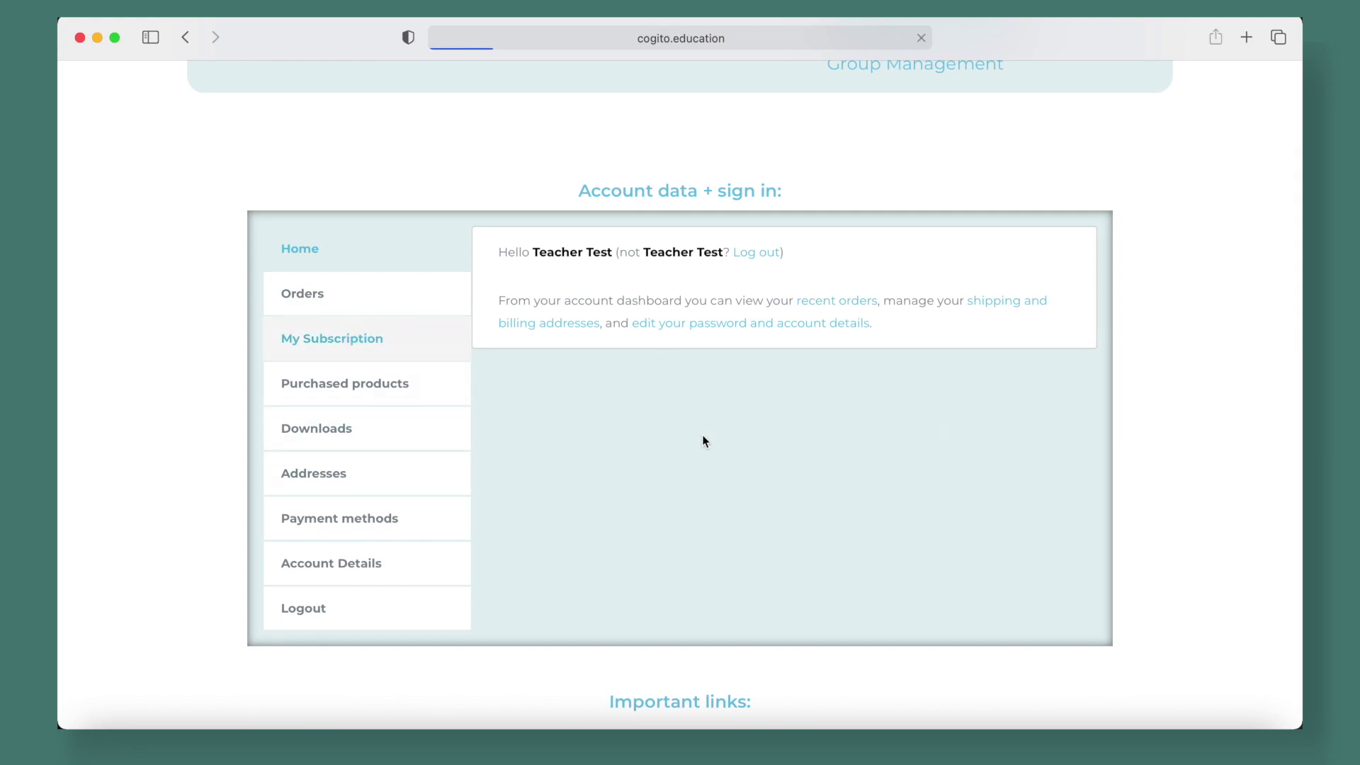
Point out the next payment date, January 7, 2024, and the list of included courses
scroll(834, 505, "down", 5)
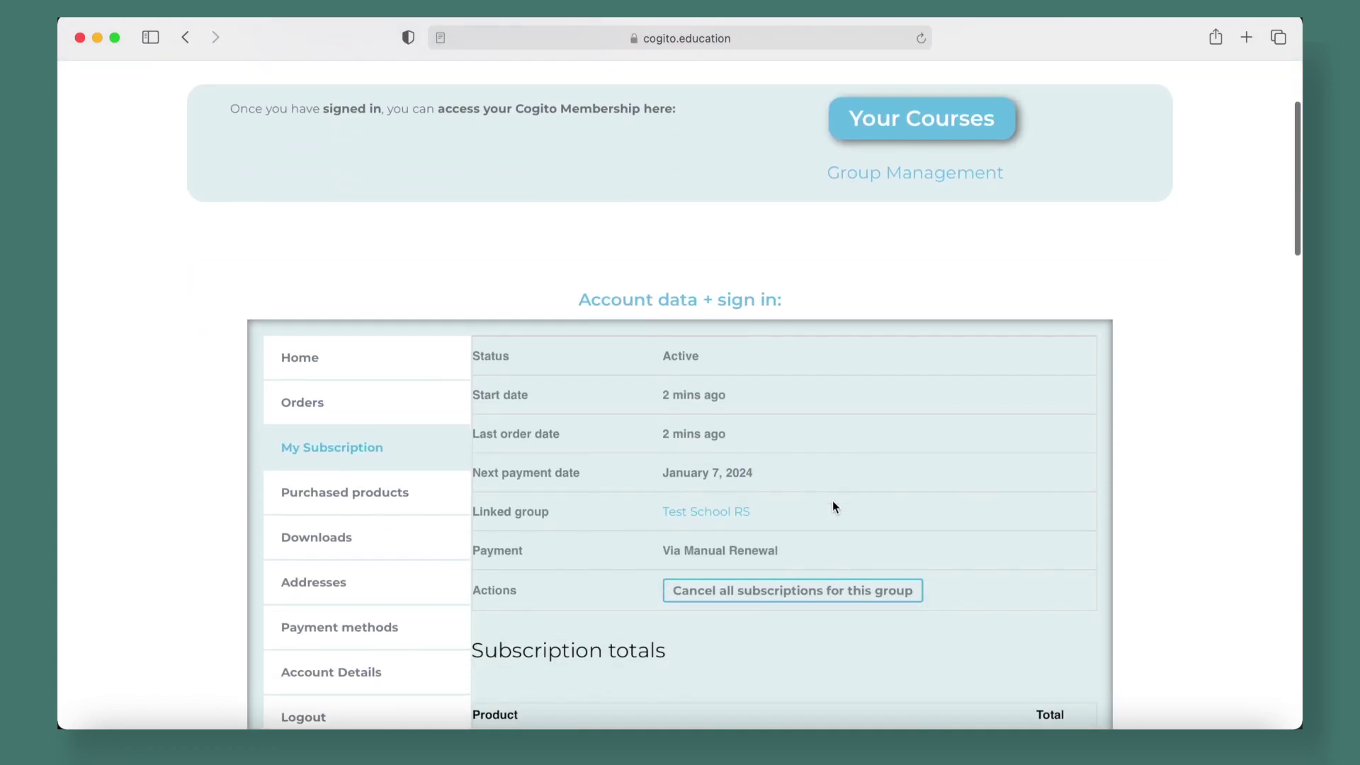
scroll(833, 505, "down", 3)
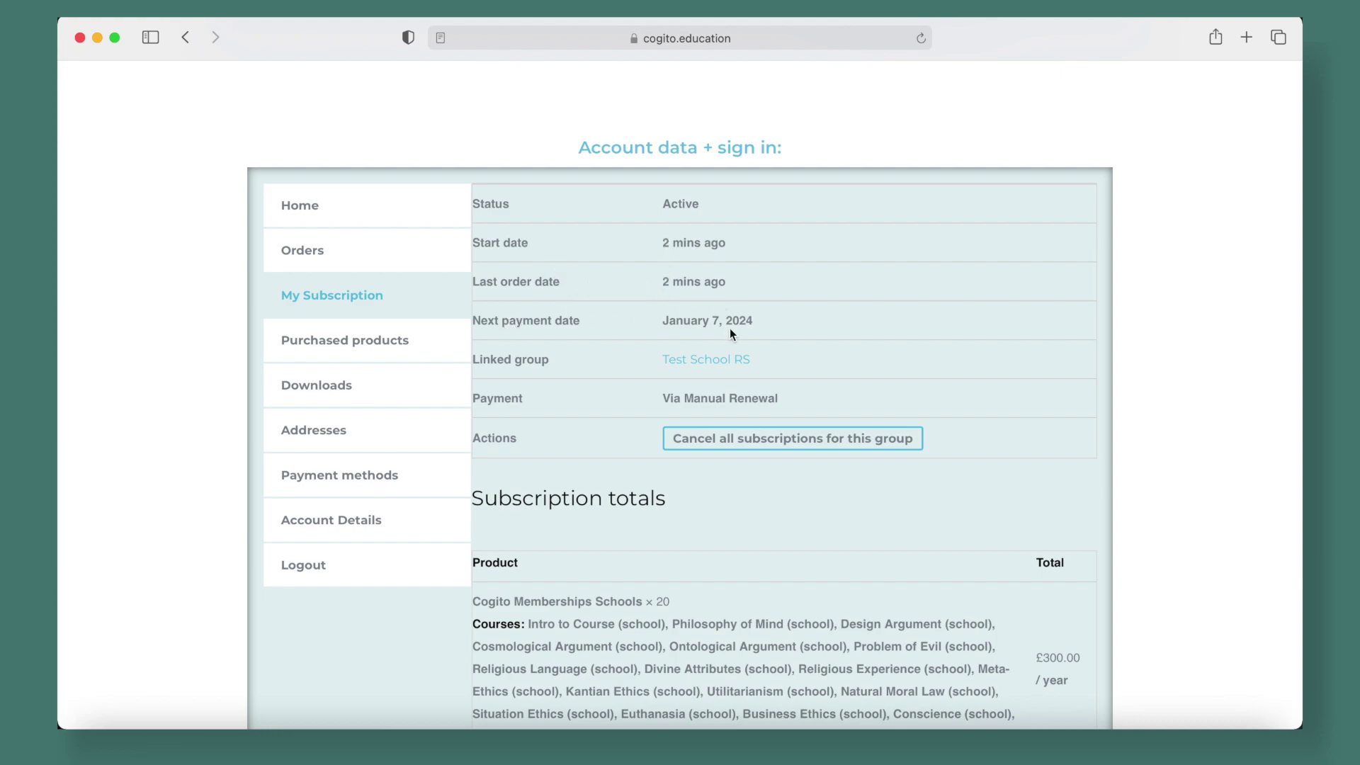
left_click_drag(662, 320, 763, 320)
left_click(828, 325)
scroll(828, 324, "down", 3)
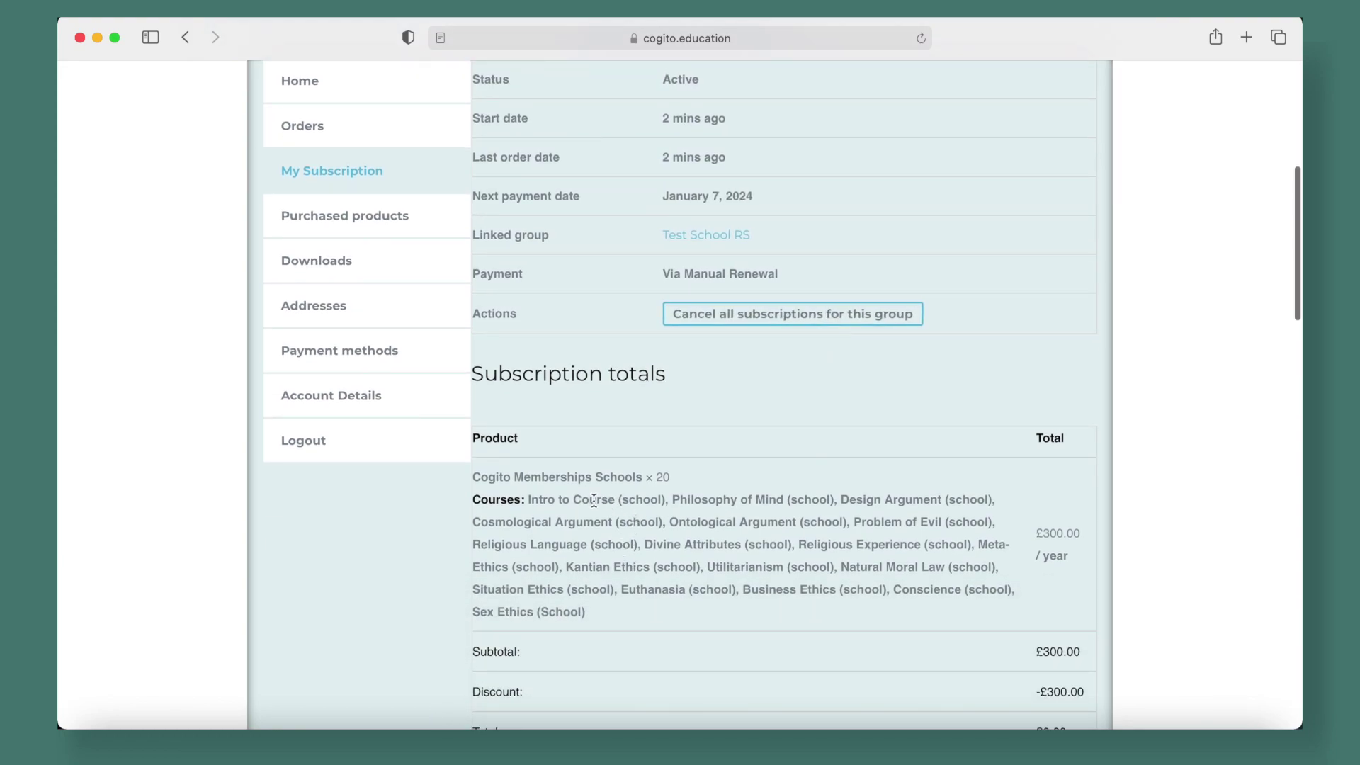
left_click_drag(528, 499, 716, 606)
left_click(716, 606)
scroll(915, 599, "up", 3)
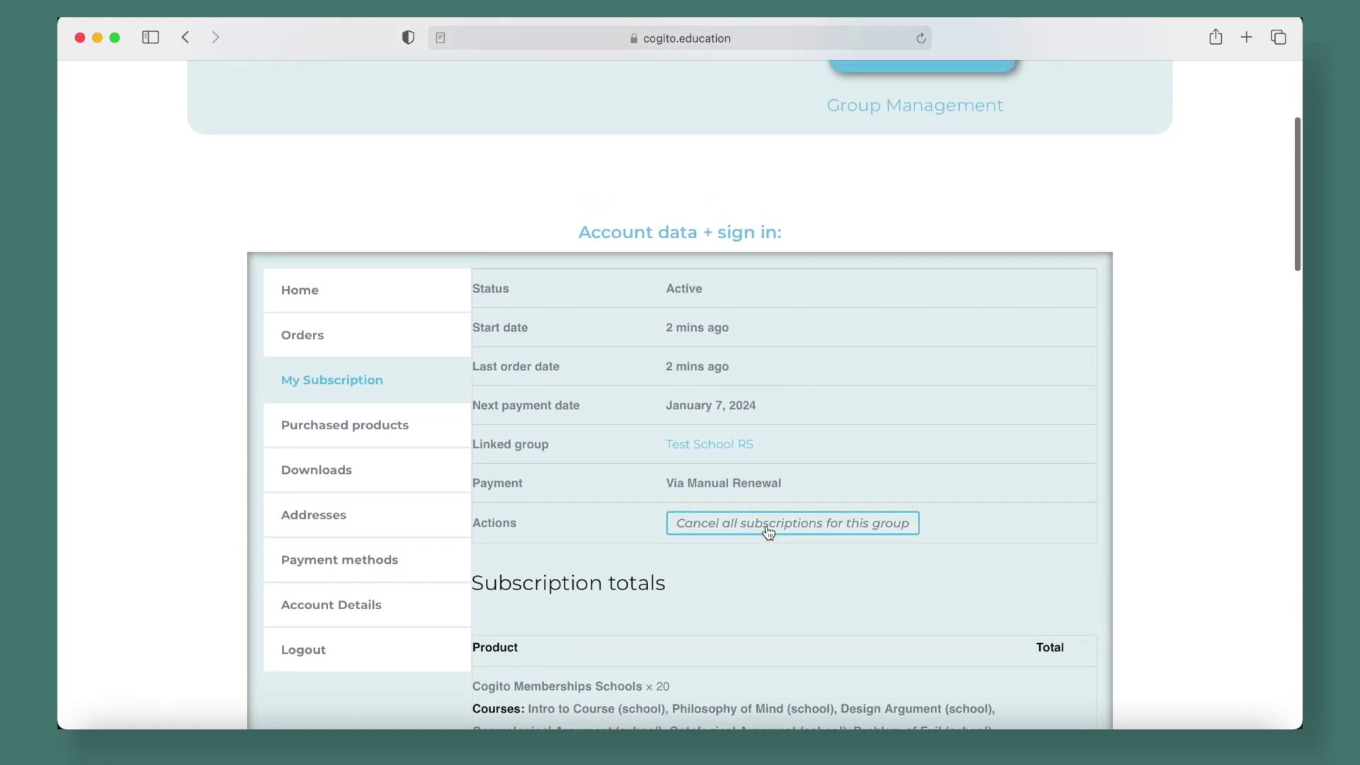
scroll(1182, 503, "up", 3)
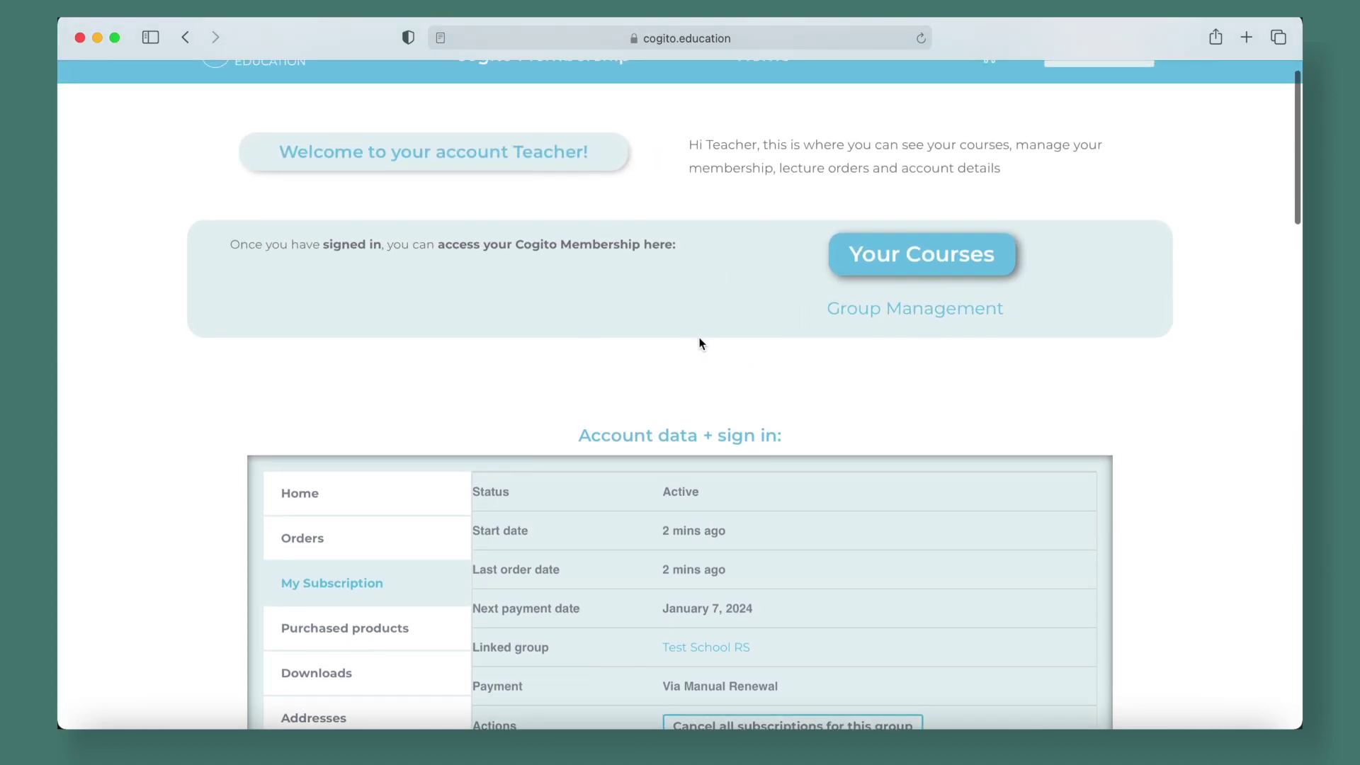
left_click(918, 255)
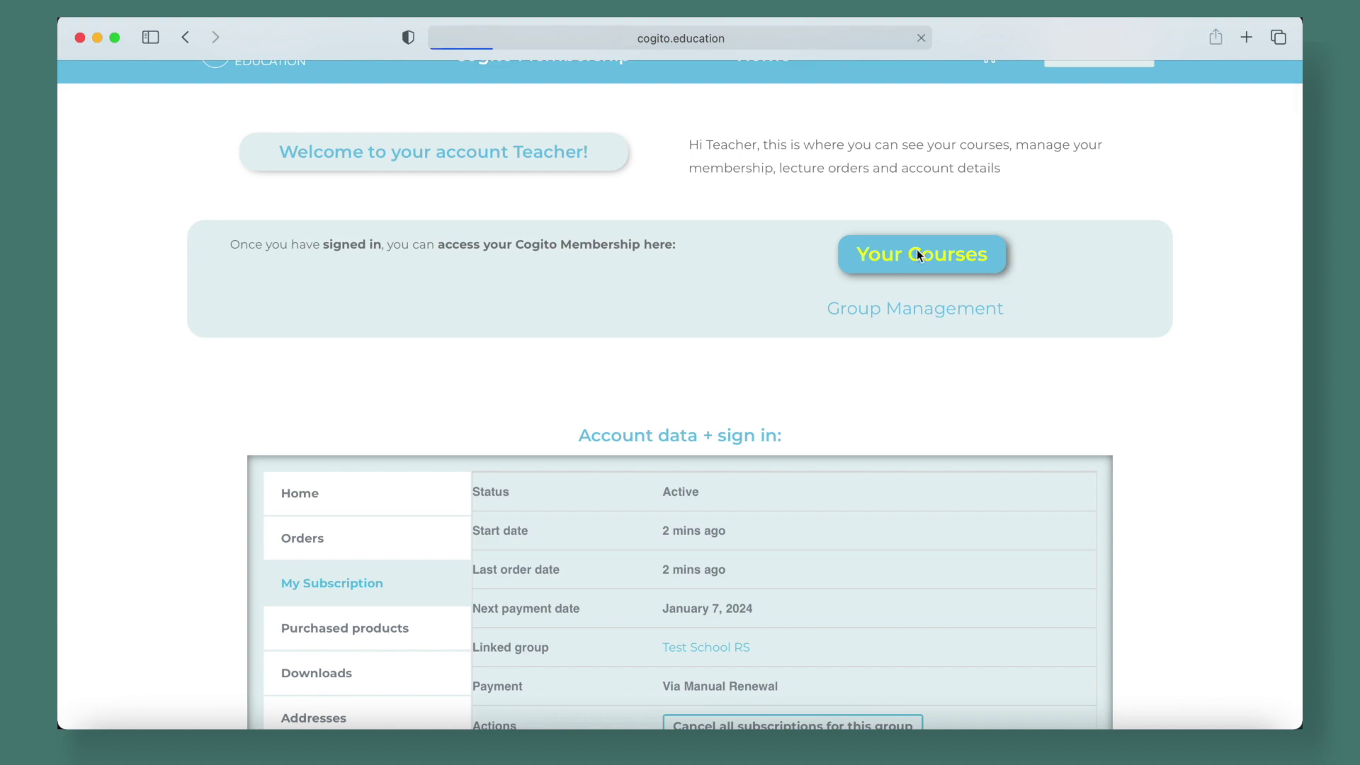
scroll(747, 368, "down", 2)
scroll(747, 368, "down", 3)
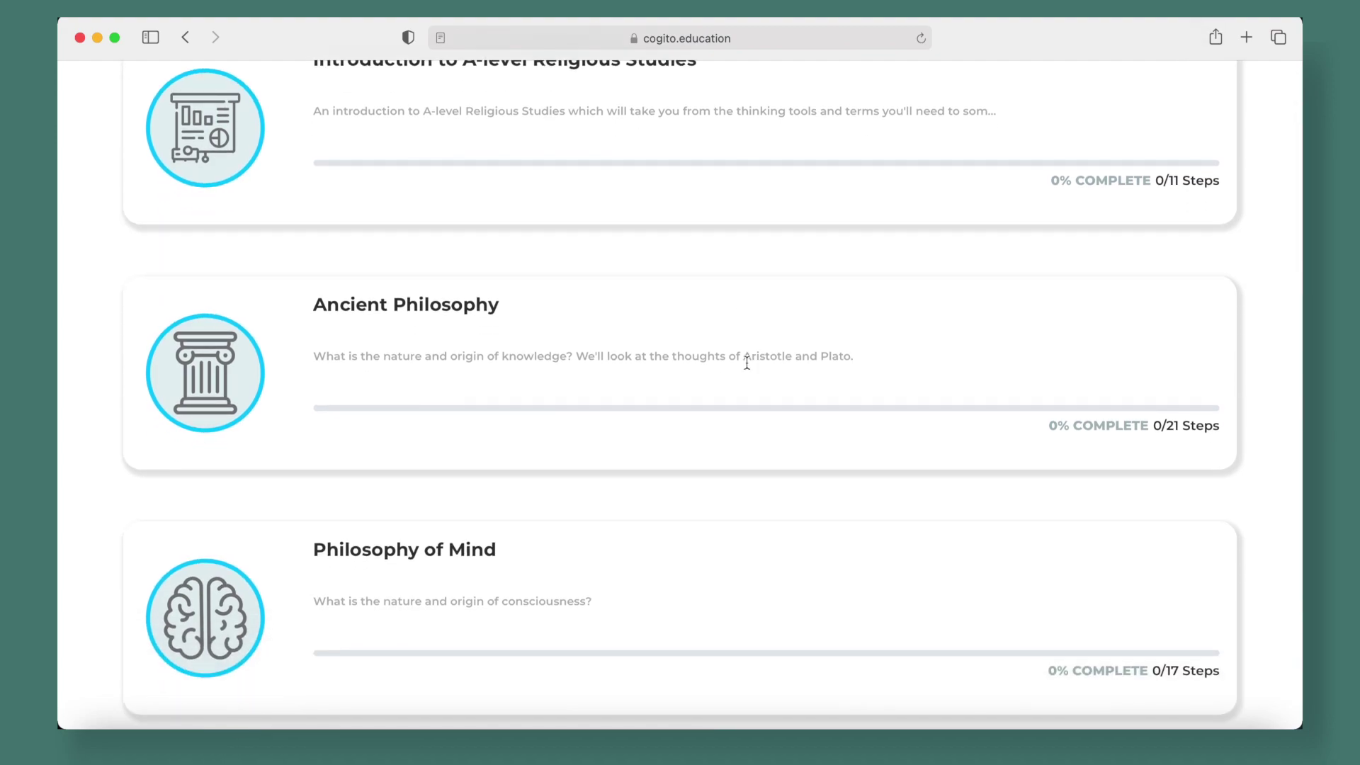
scroll(747, 363, "down", 4)
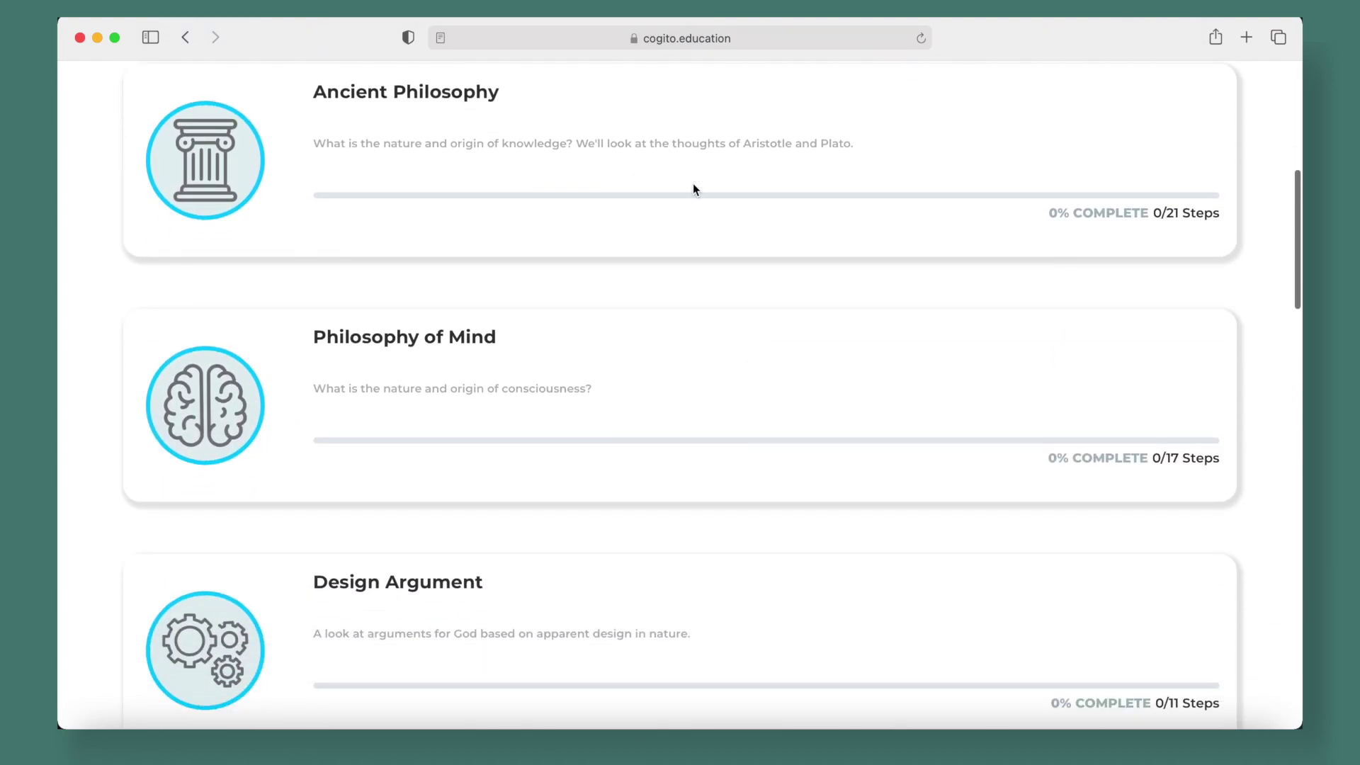
scroll(581, 402, "down", 20)
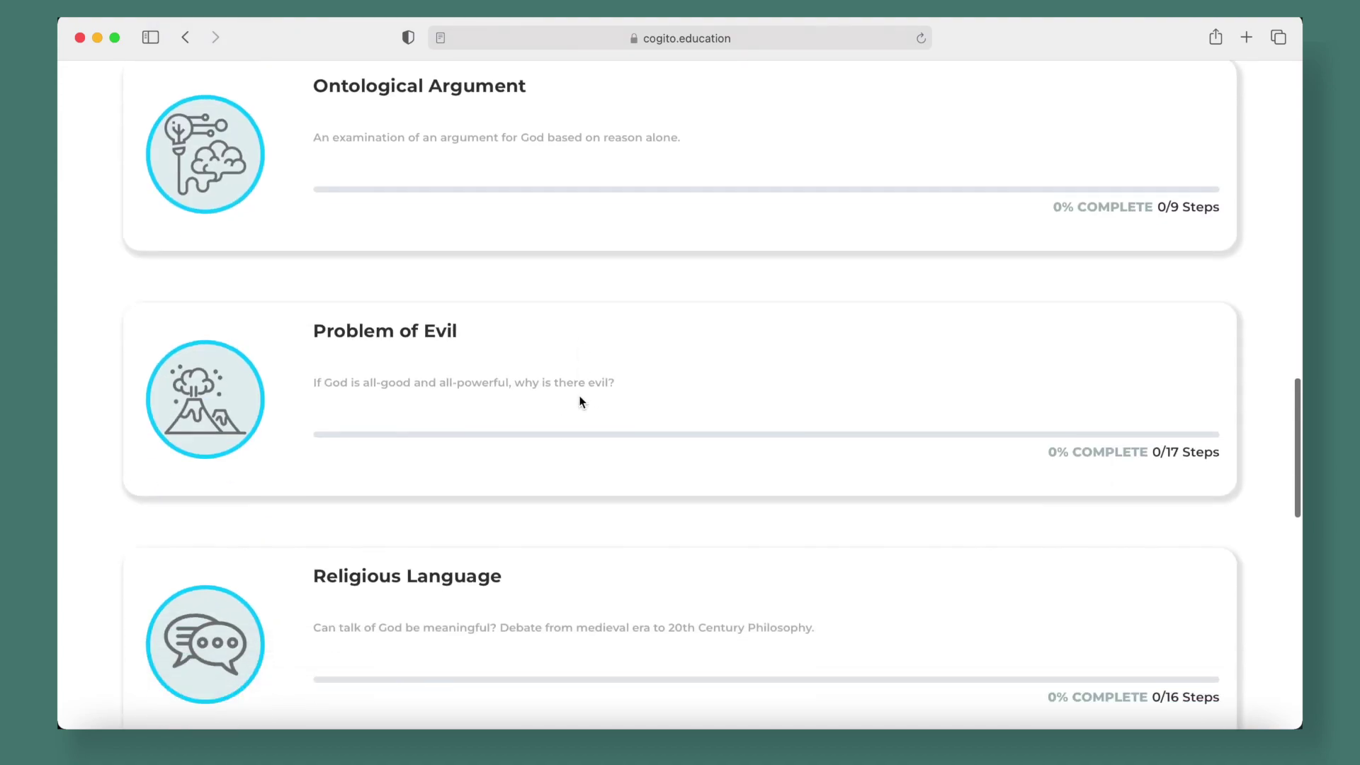
scroll(581, 403, "down", 1)
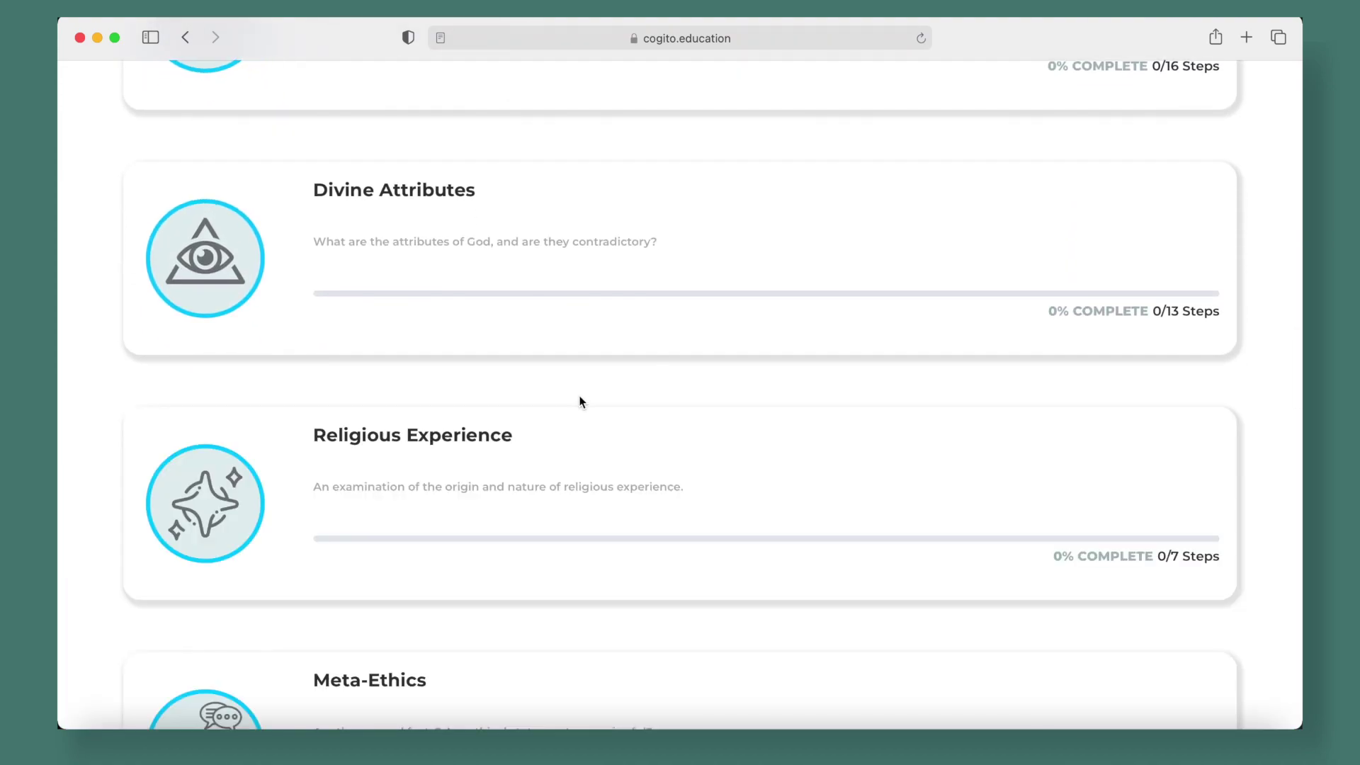
scroll(580, 403, "down", 7)
scroll(580, 402, "down", 3)
scroll(580, 402, "up", 20)
scroll(580, 395, "left", 5)
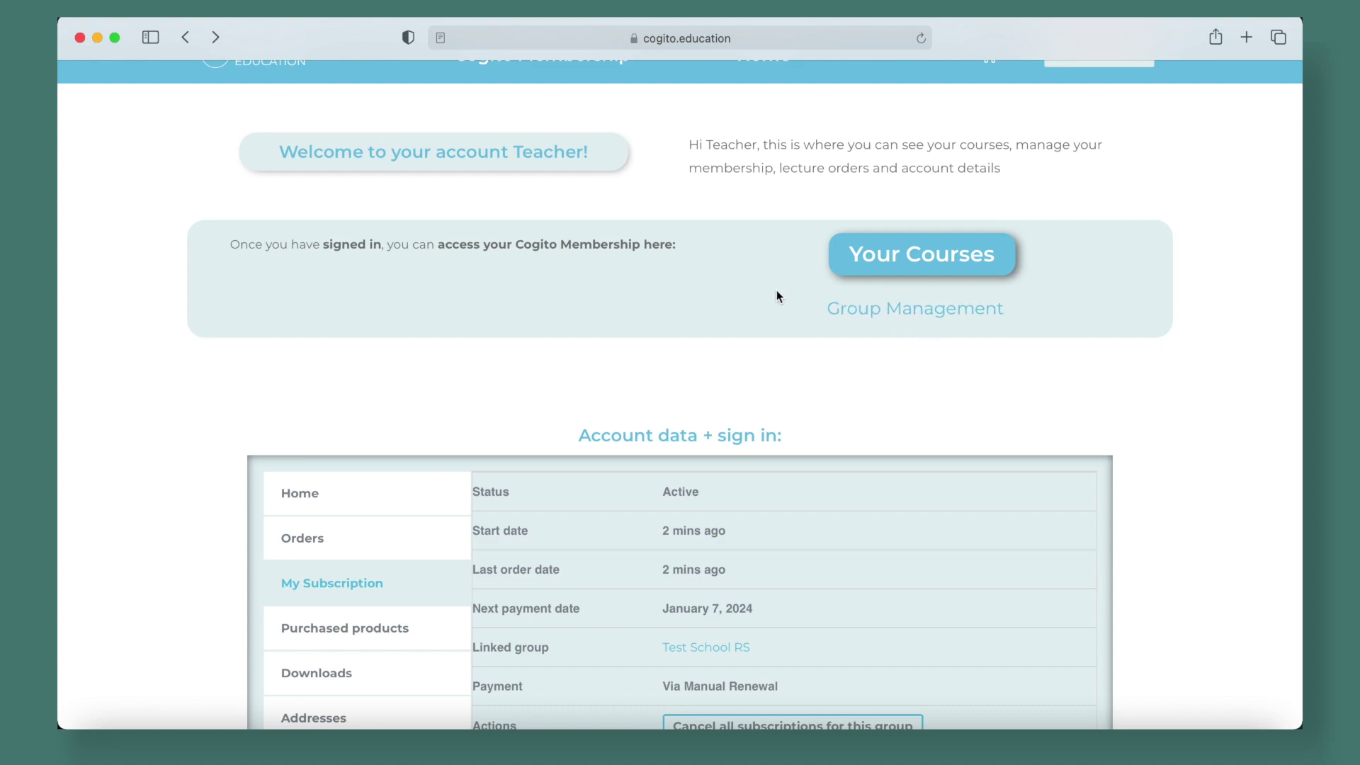
Open group management for Test School RS, showing 1 enrolled user and 19 of 20 spaces
left_click(928, 315)
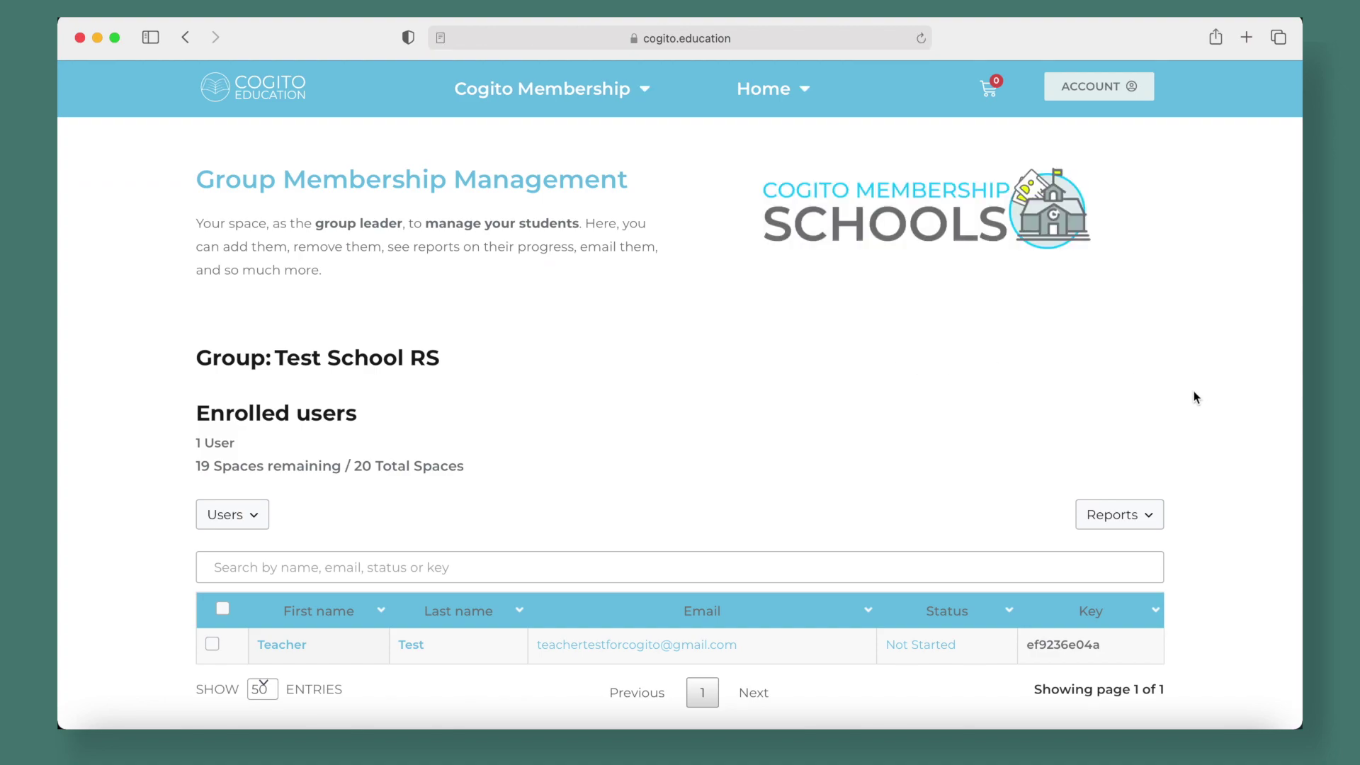
scroll(1194, 395, "down", 4)
scroll(1194, 397, "down", 3)
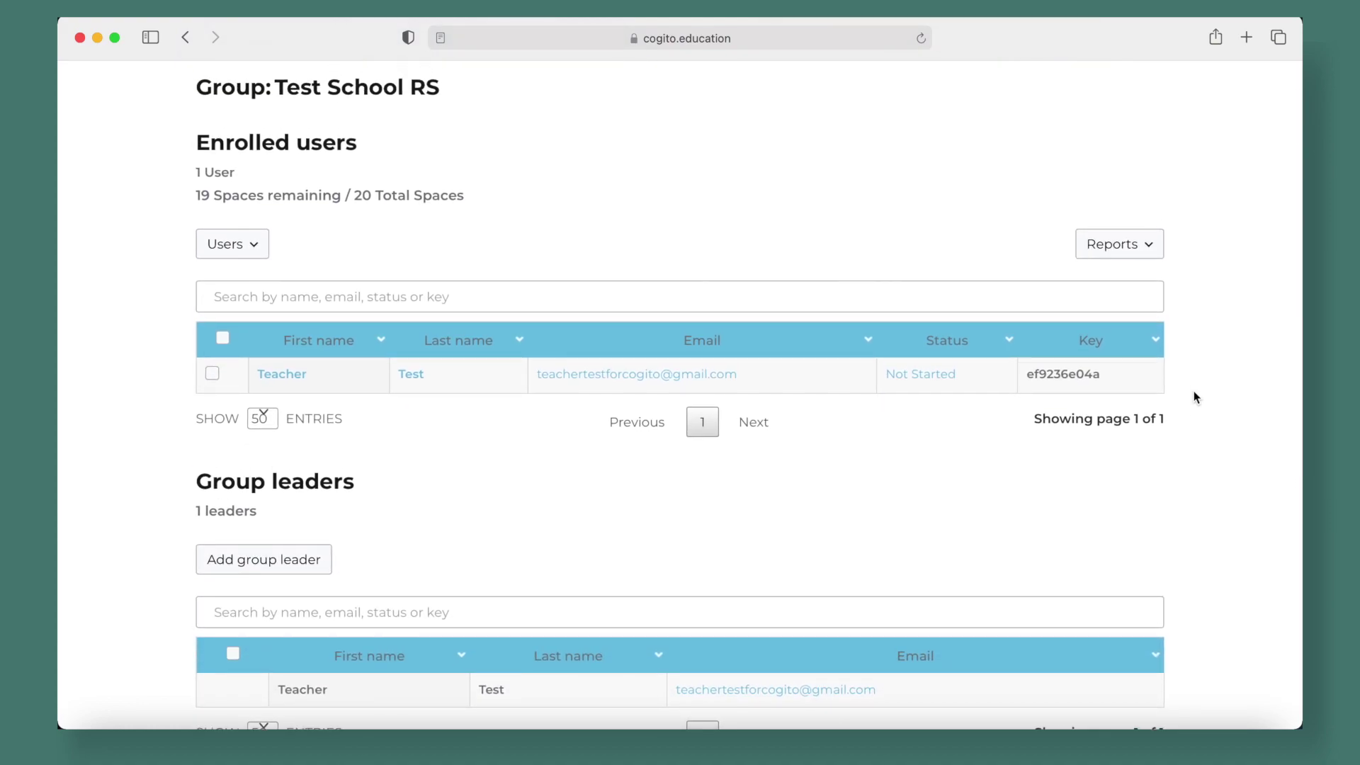
scroll(1194, 397, "up", 8)
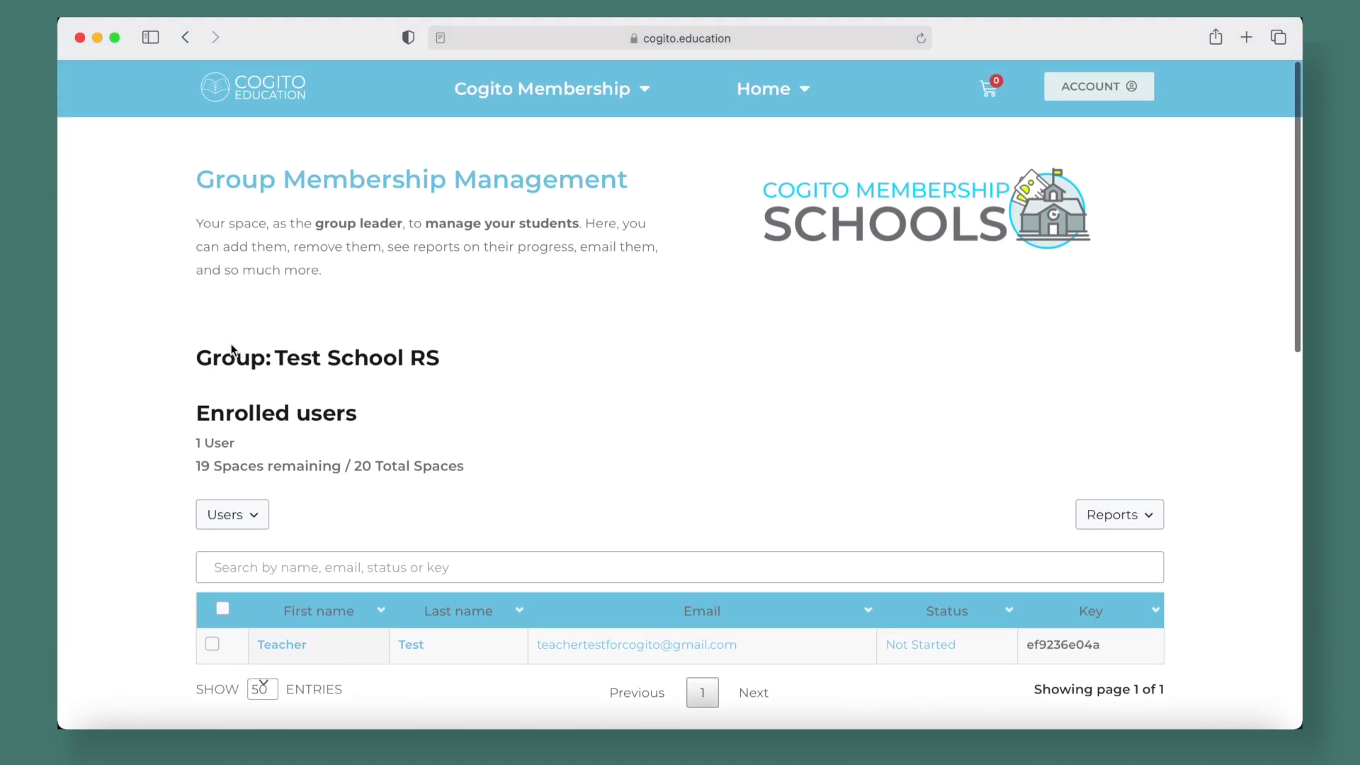
Point out the group name Test School RS and scroll down to the Group leaders table
left_click(274, 355)
left_click_drag(274, 354, 435, 362)
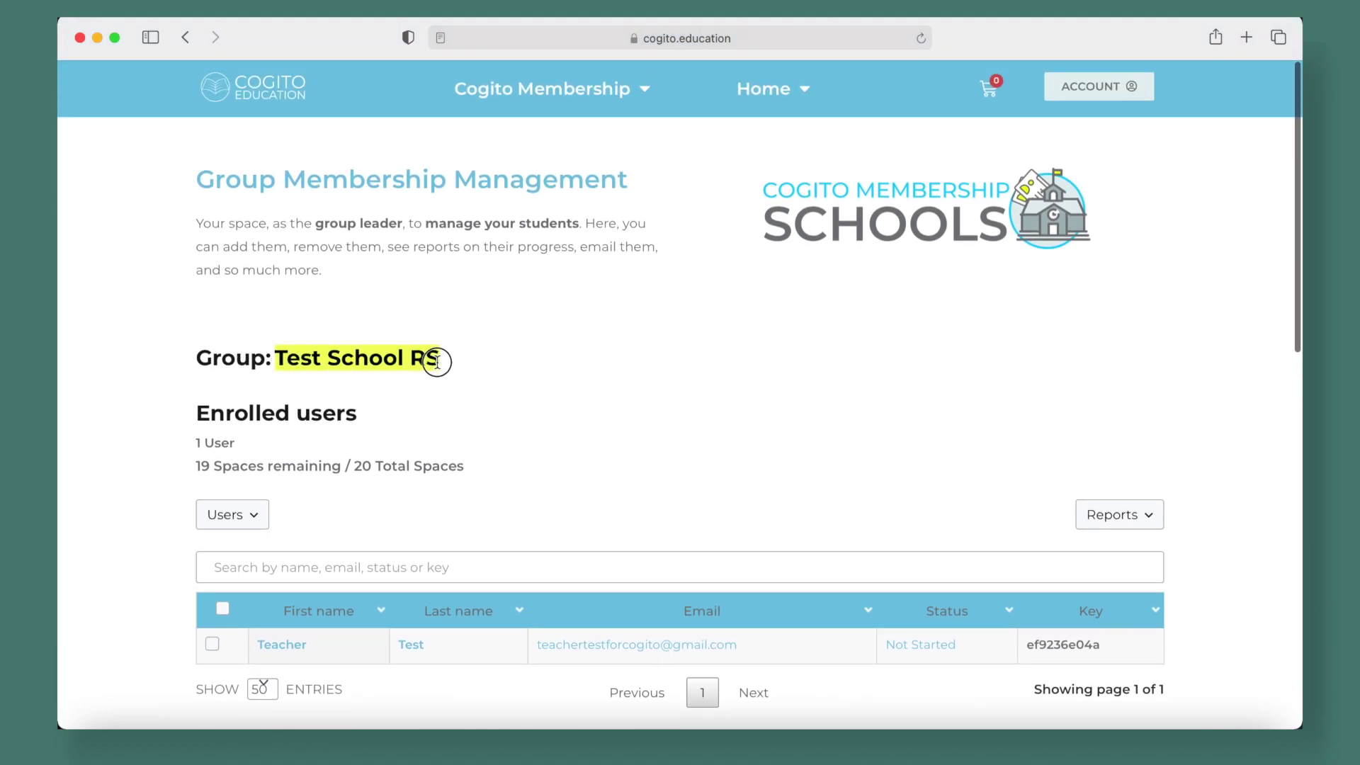
left_click(560, 374)
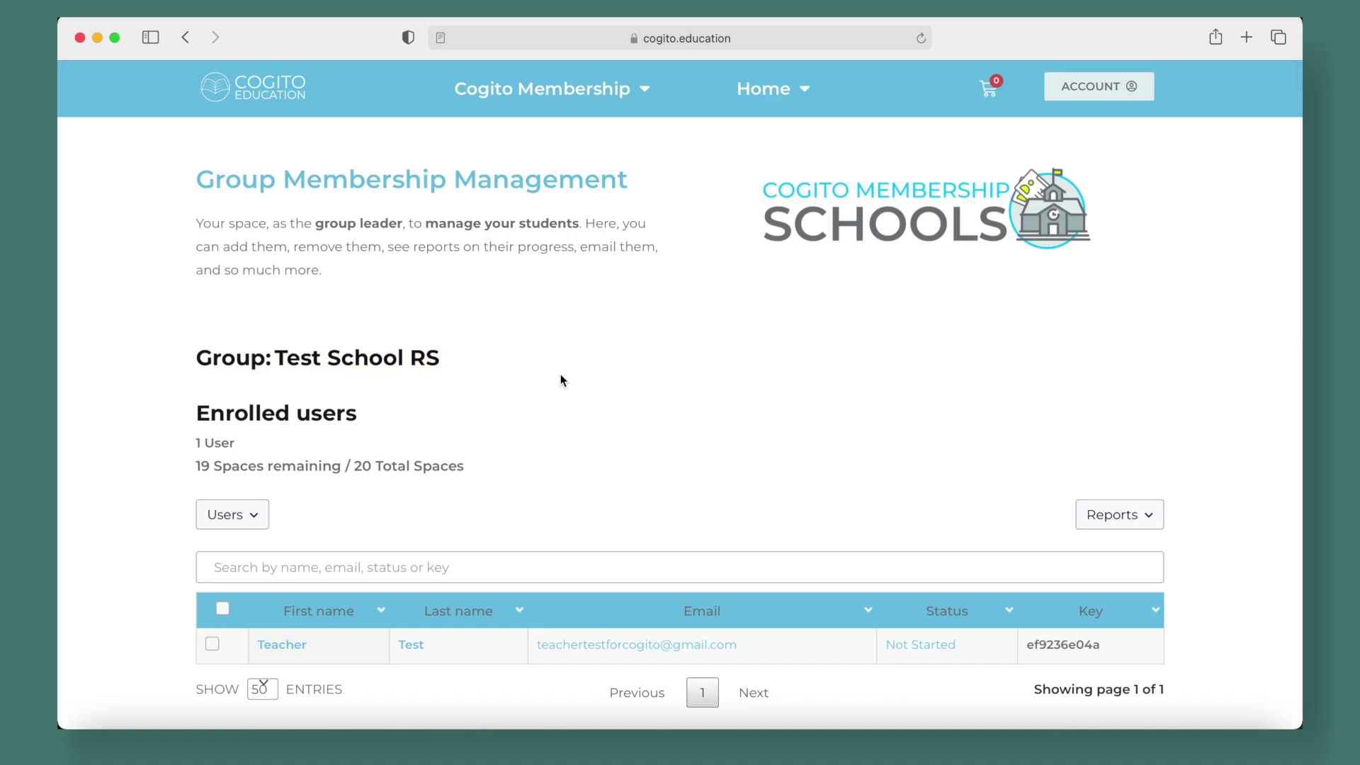
scroll(561, 374, "down", 1)
scroll(560, 377, "down", 3)
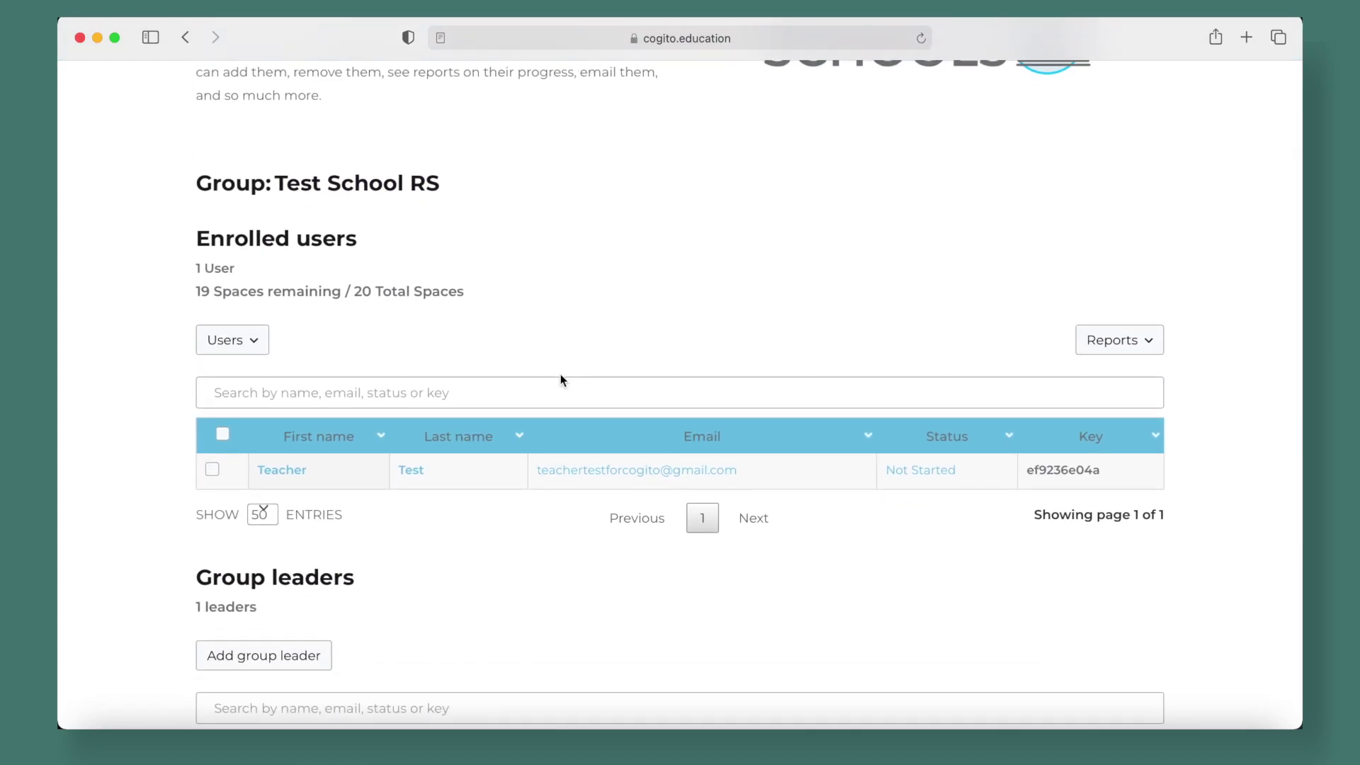
scroll(635, 352, "down", 3)
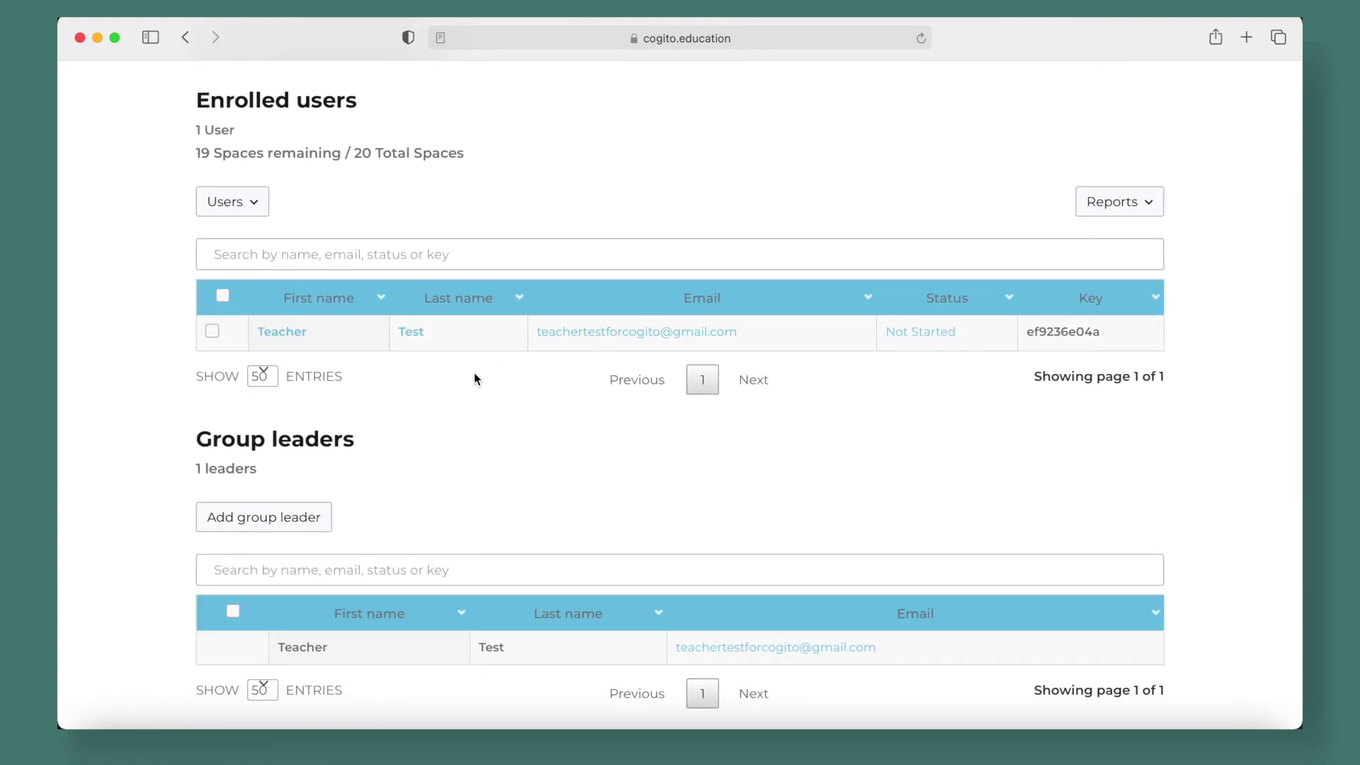
scroll(474, 372, "down", 5)
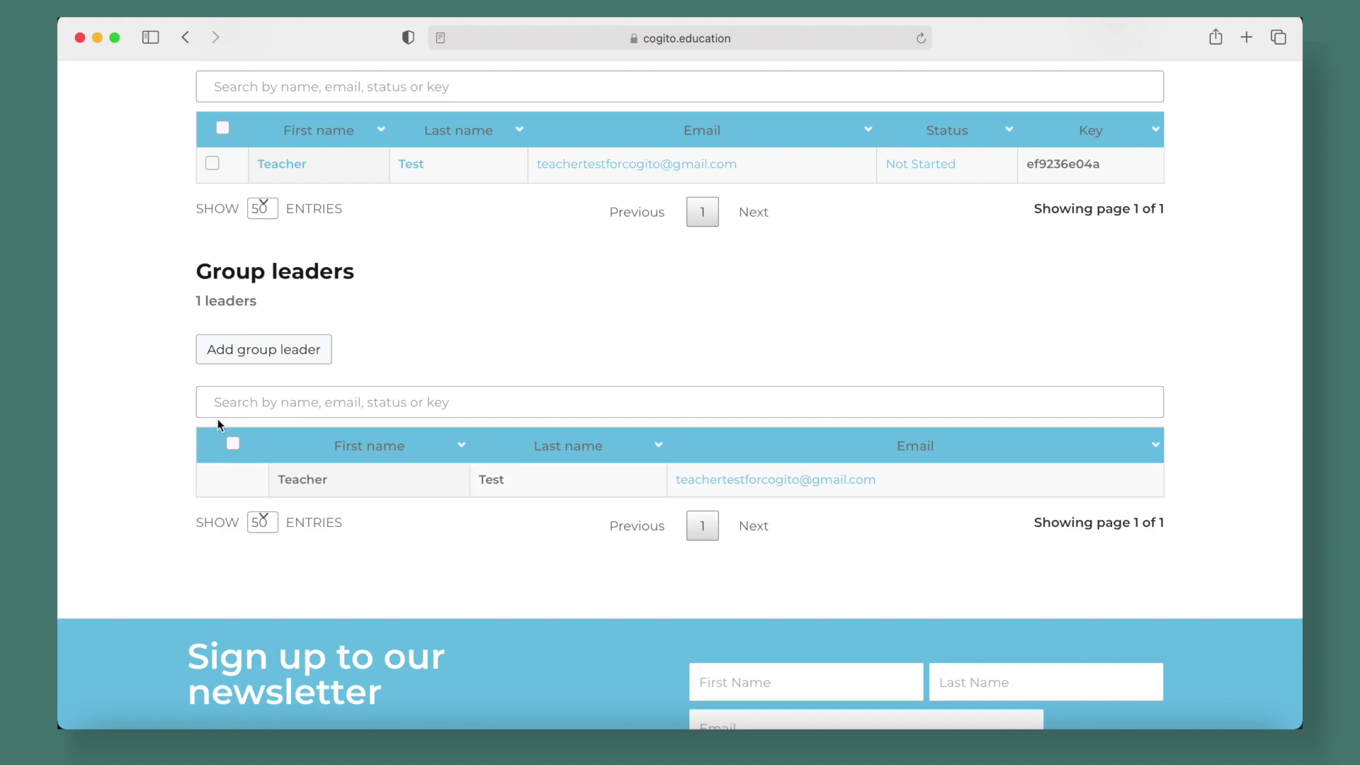
left_click(238, 357)
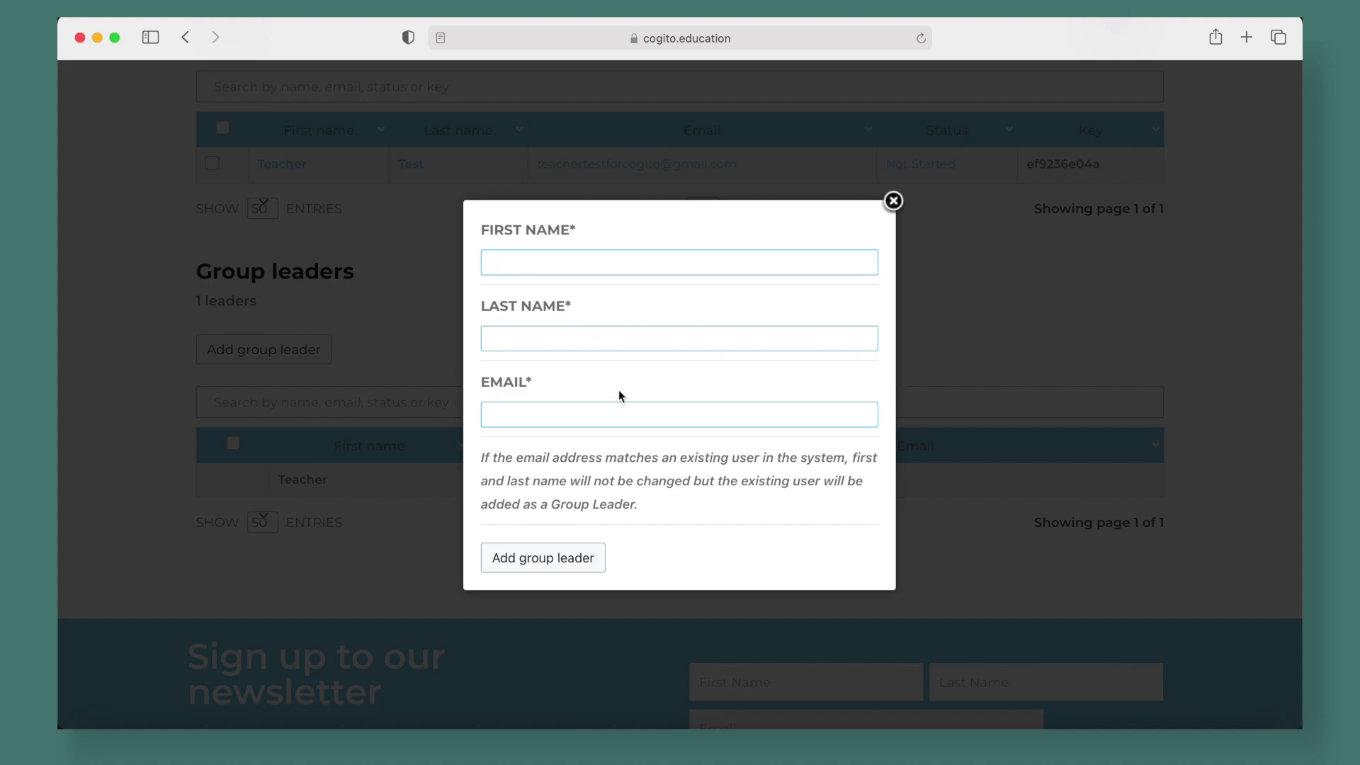
left_click(893, 201)
scroll(909, 305, "up", 3)
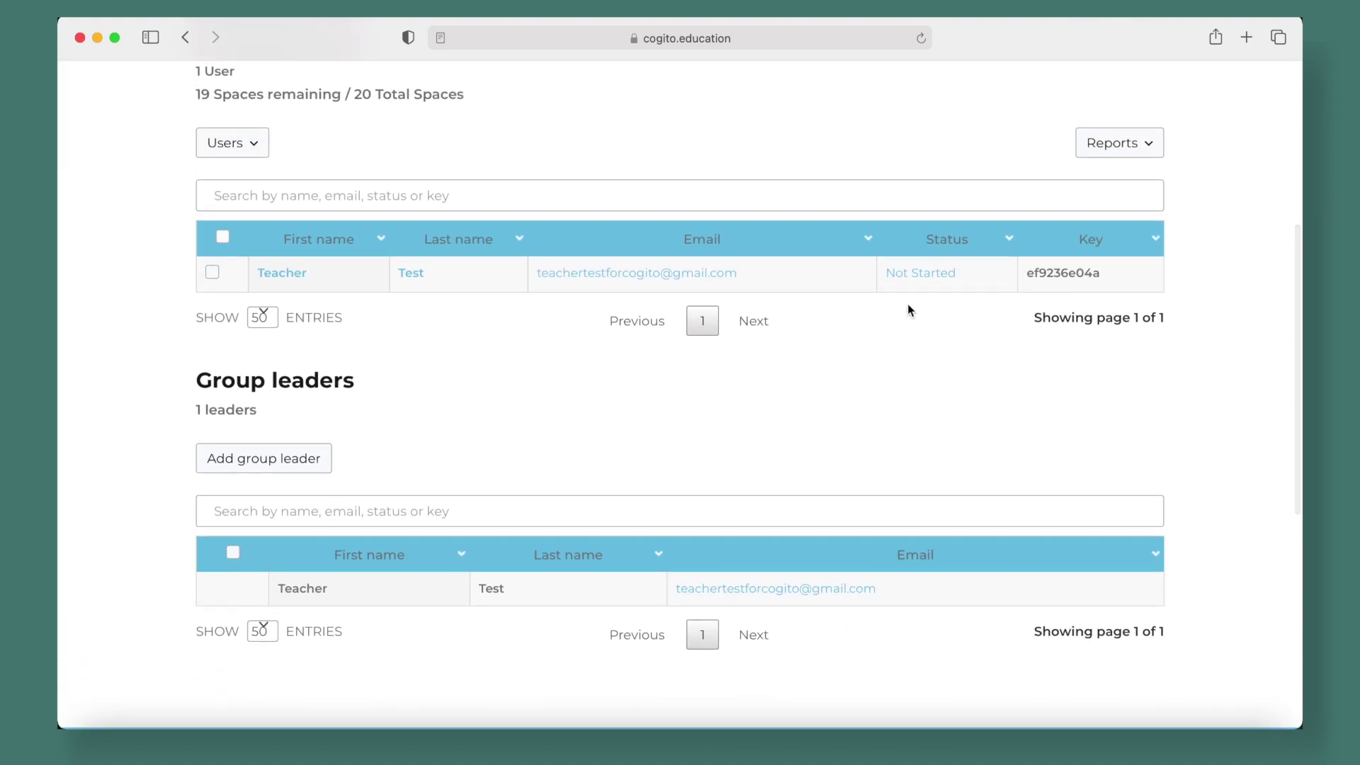
scroll(821, 447, "up", 5)
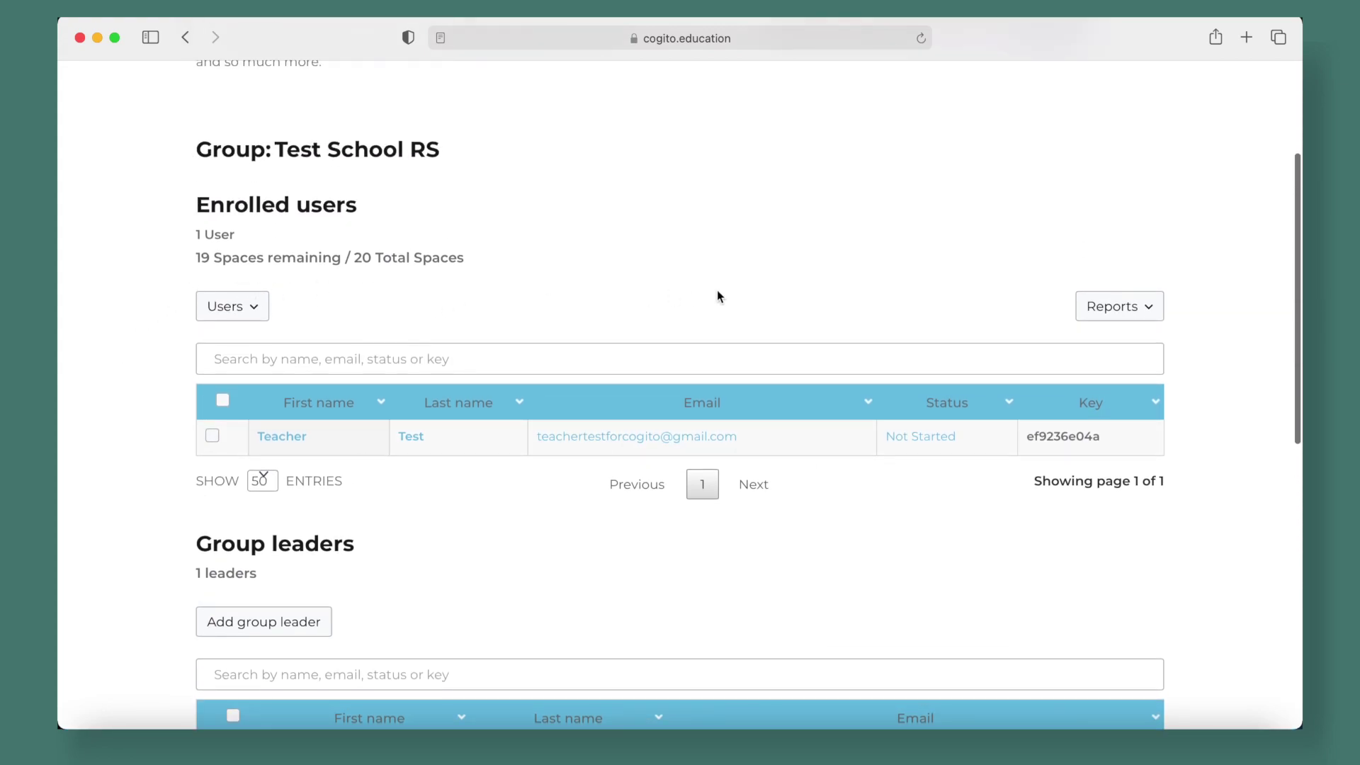
scroll(717, 294, "up", 3)
scroll(717, 296, "down", 3)
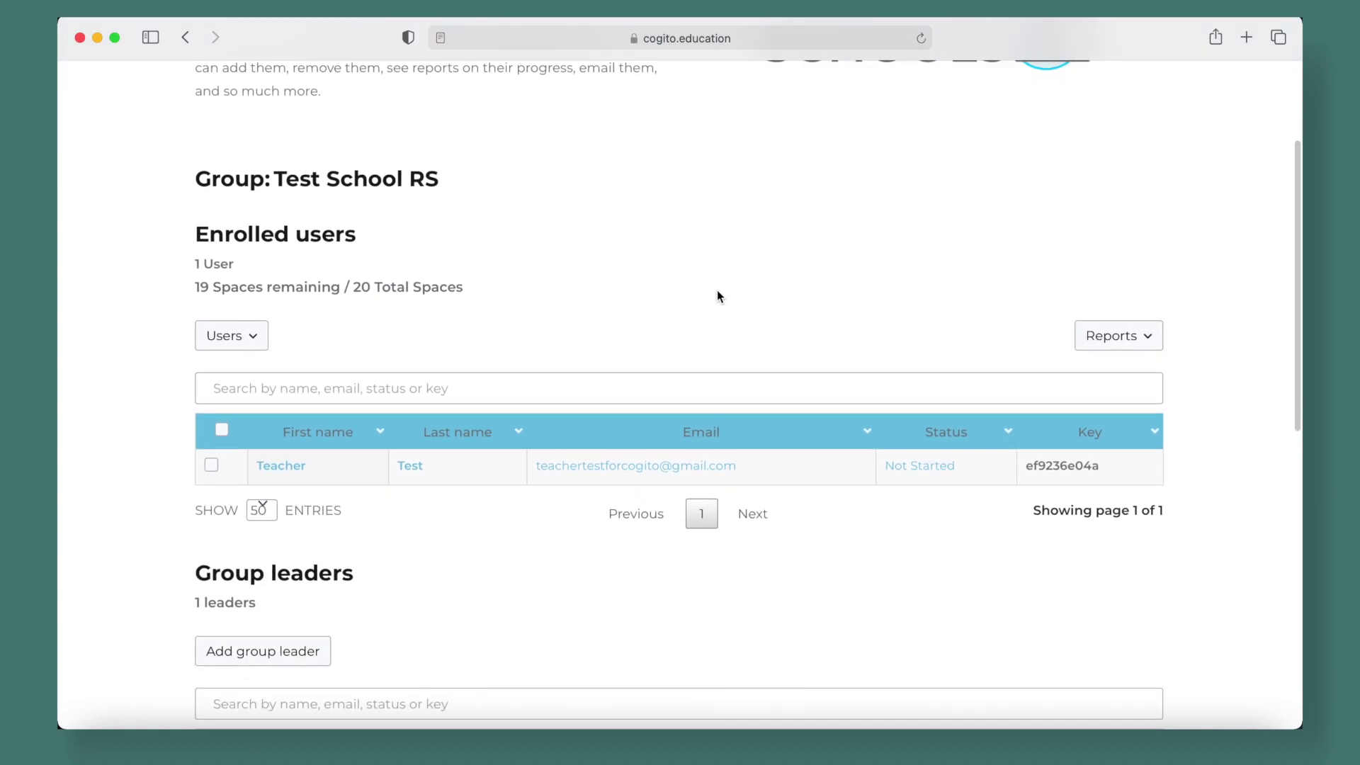
left_click(245, 345)
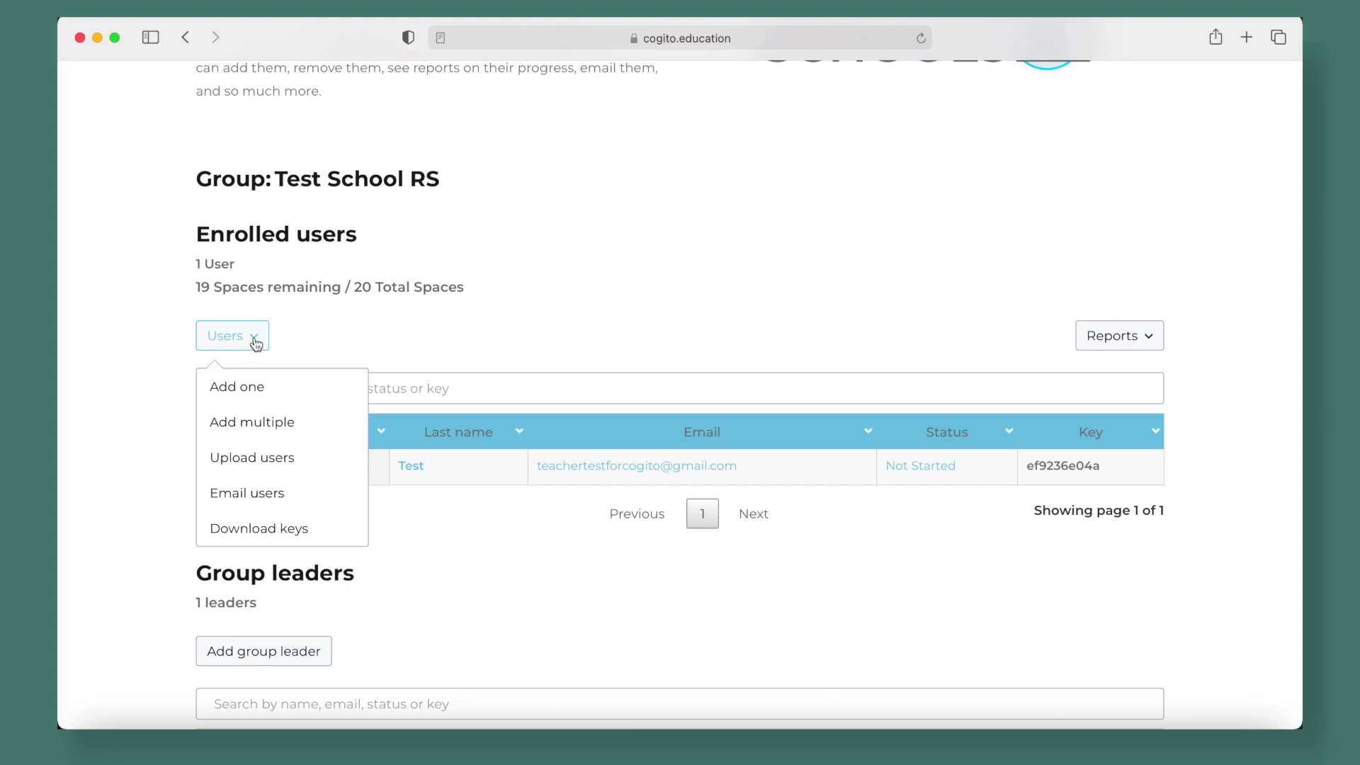
left_click(435, 330)
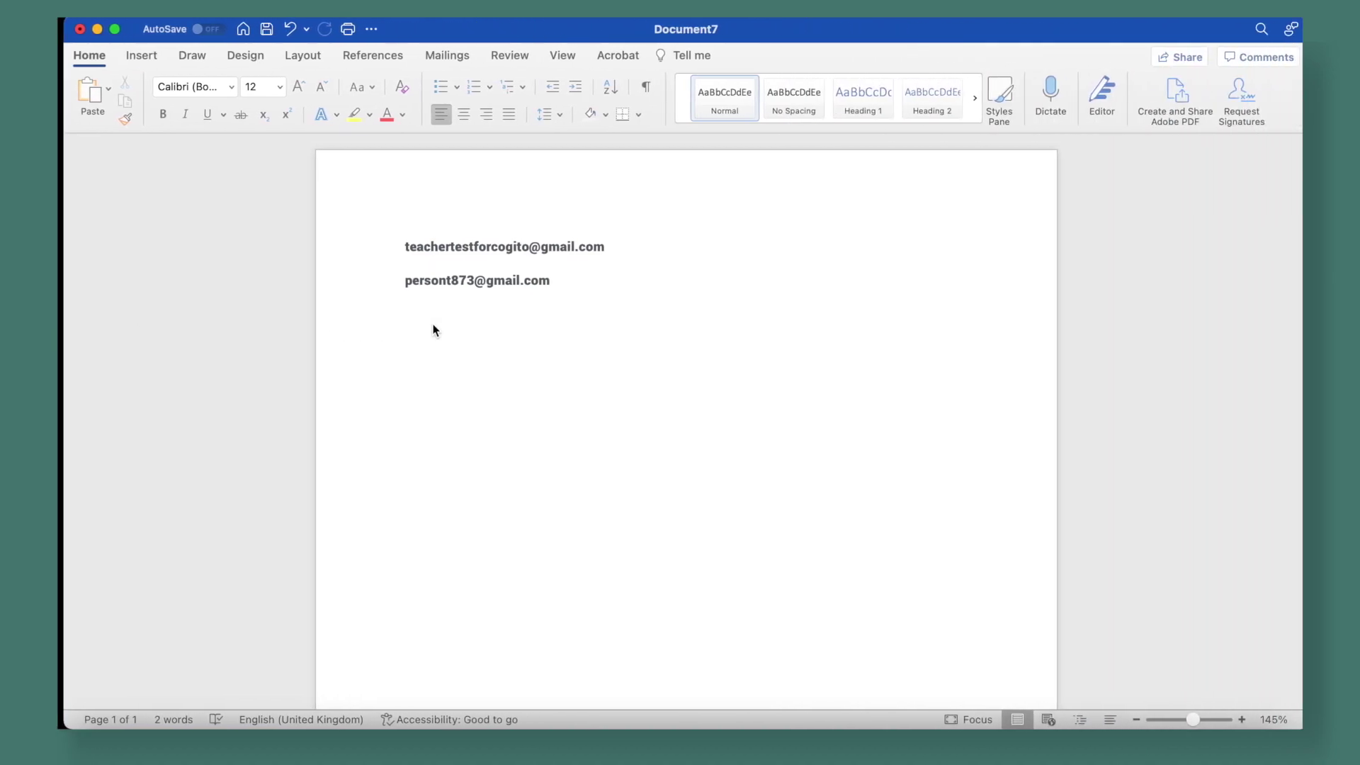
left_click_drag(541, 278, 411, 280)
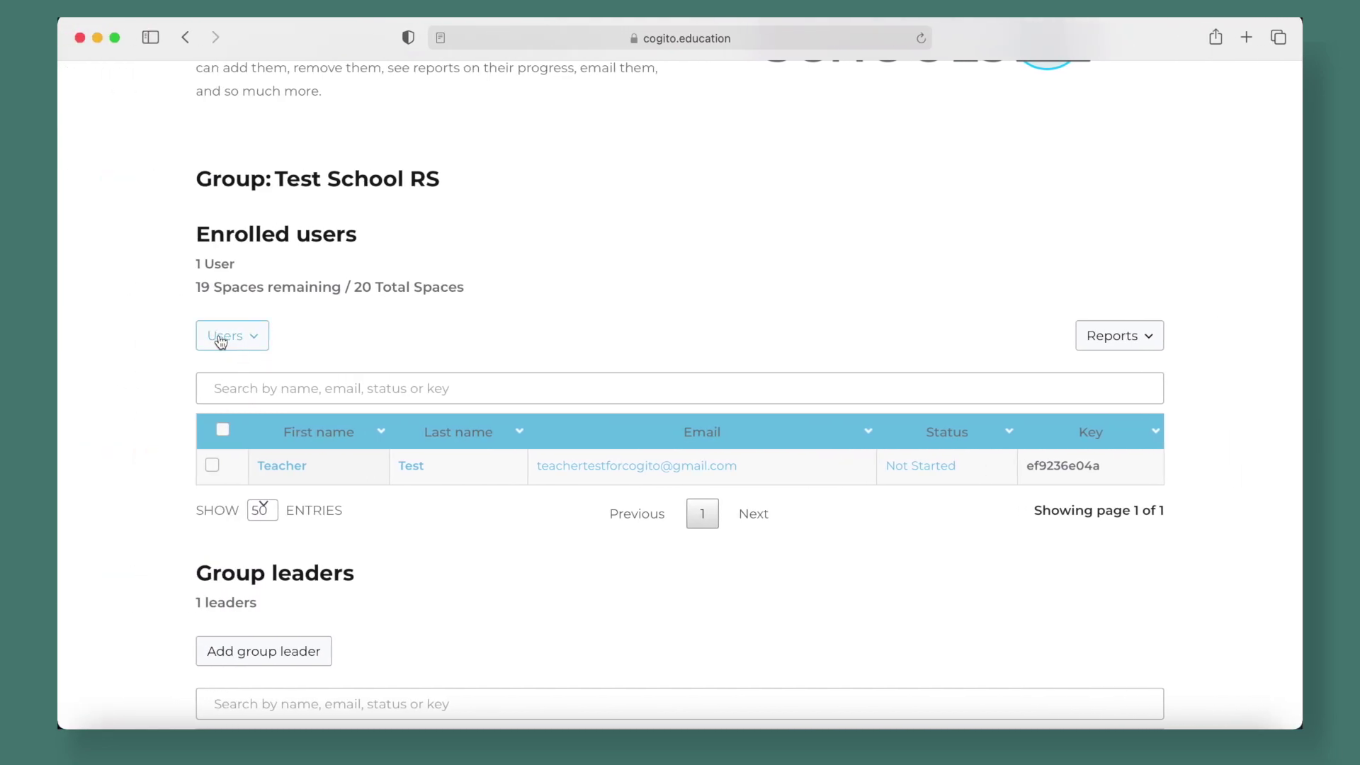
left_click(221, 341)
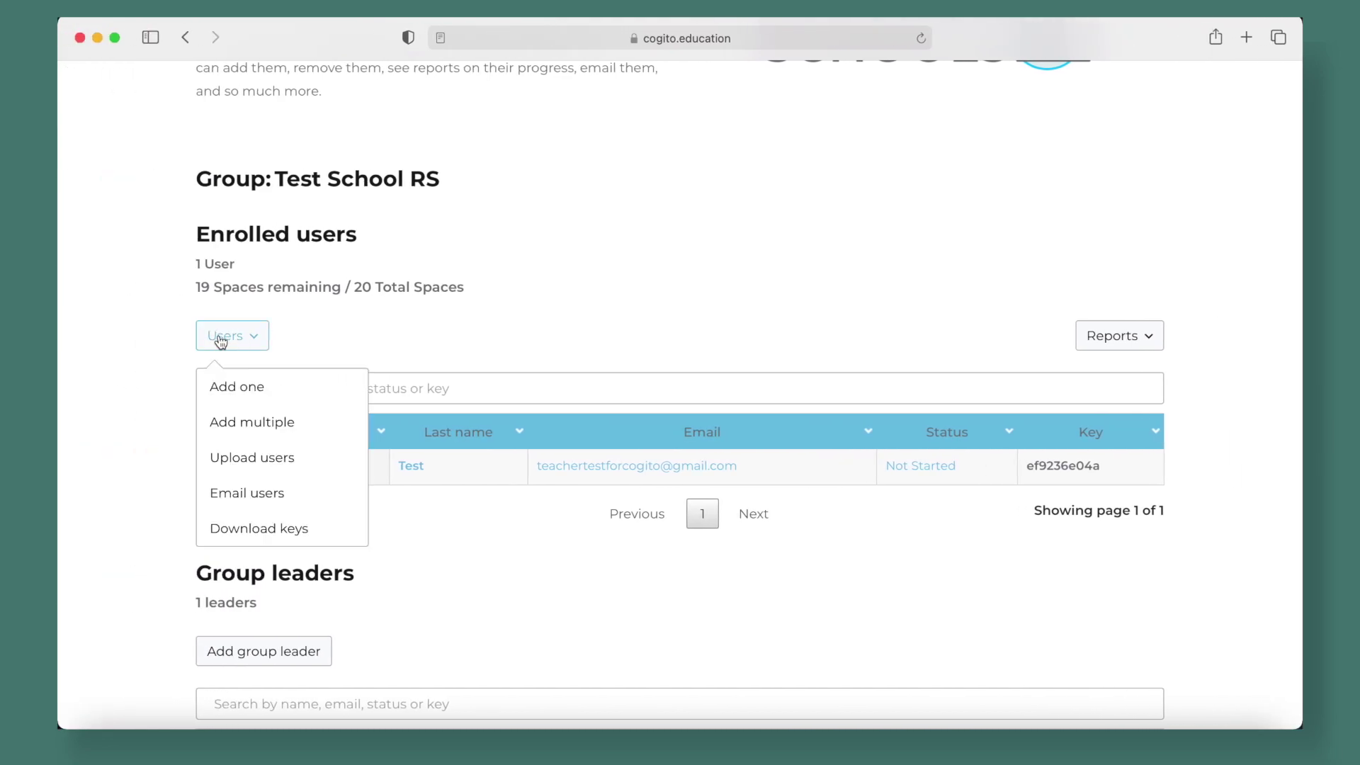
left_click(234, 424)
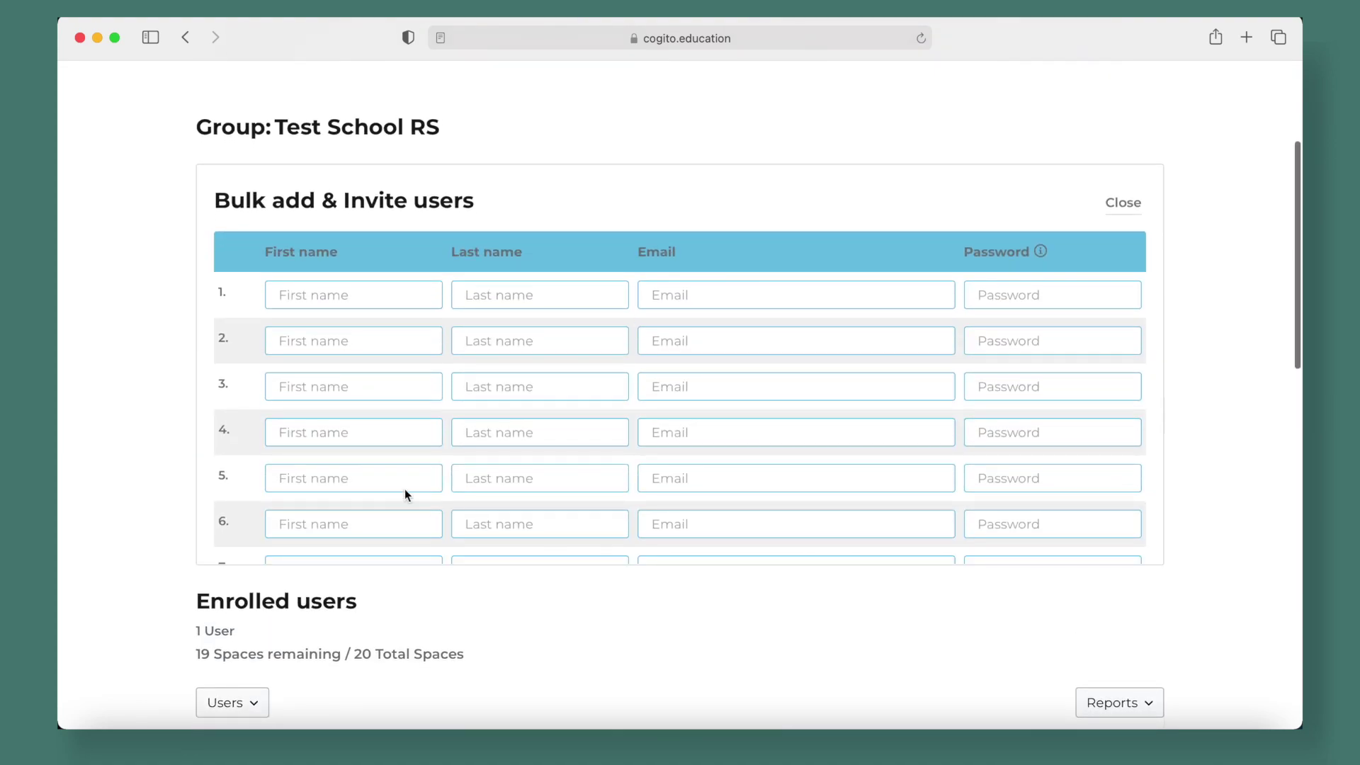
scroll(587, 388, "down", 10)
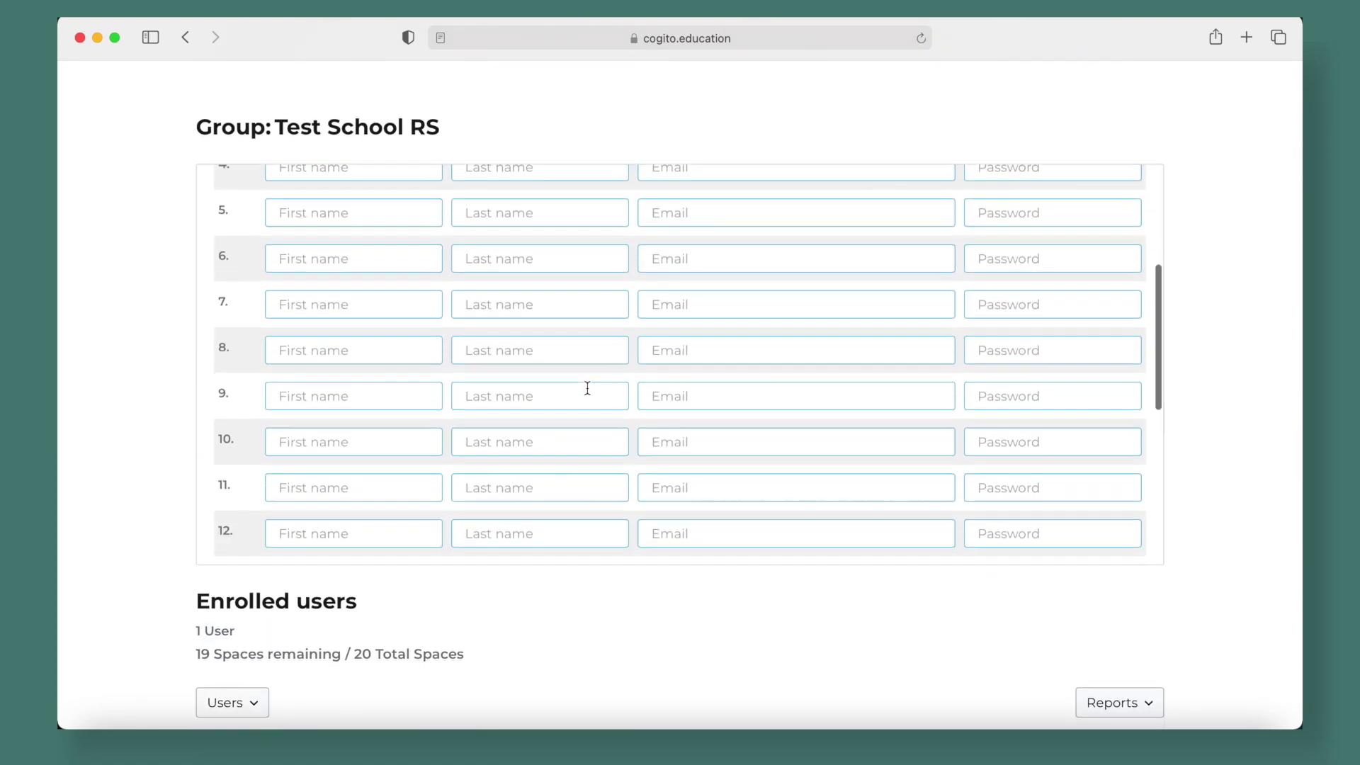
scroll(587, 388, "down", 5)
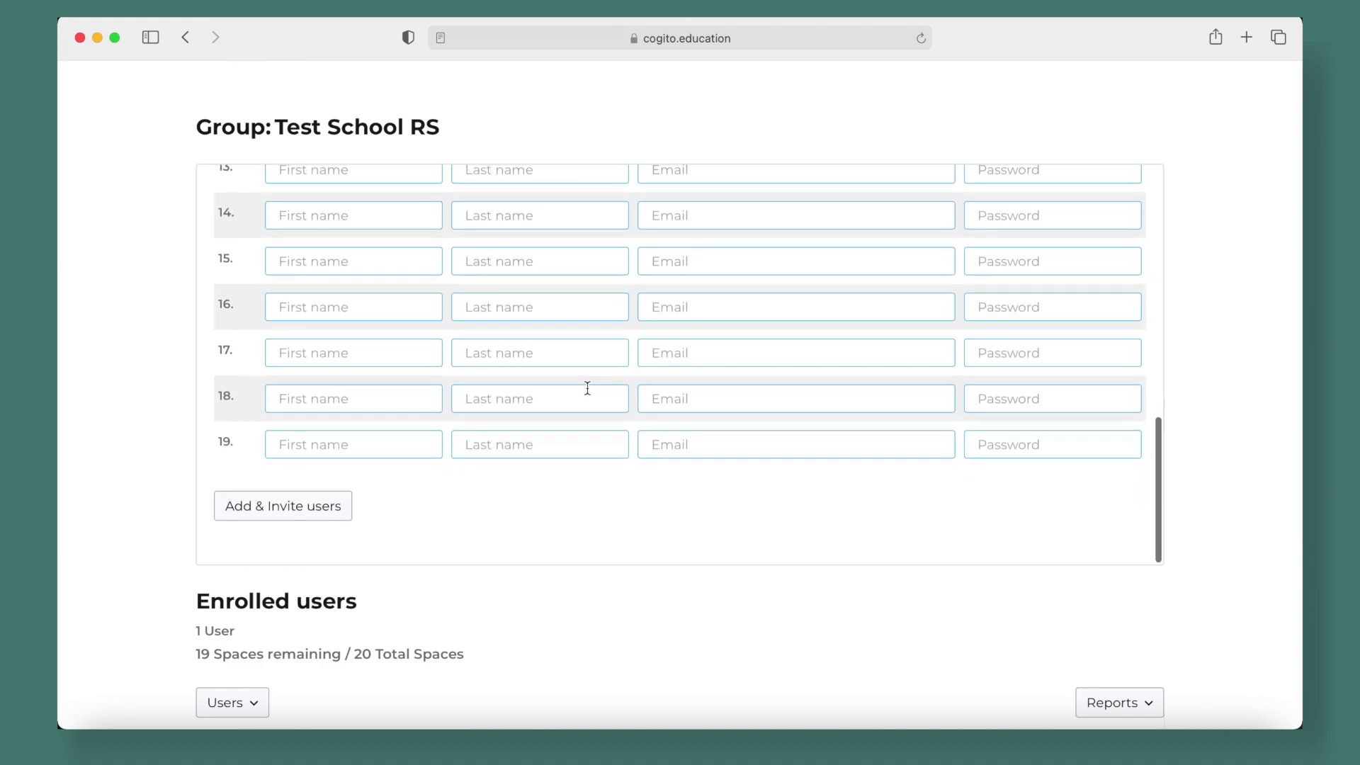
scroll(587, 388, "up", 5)
scroll(587, 388, "up", 8)
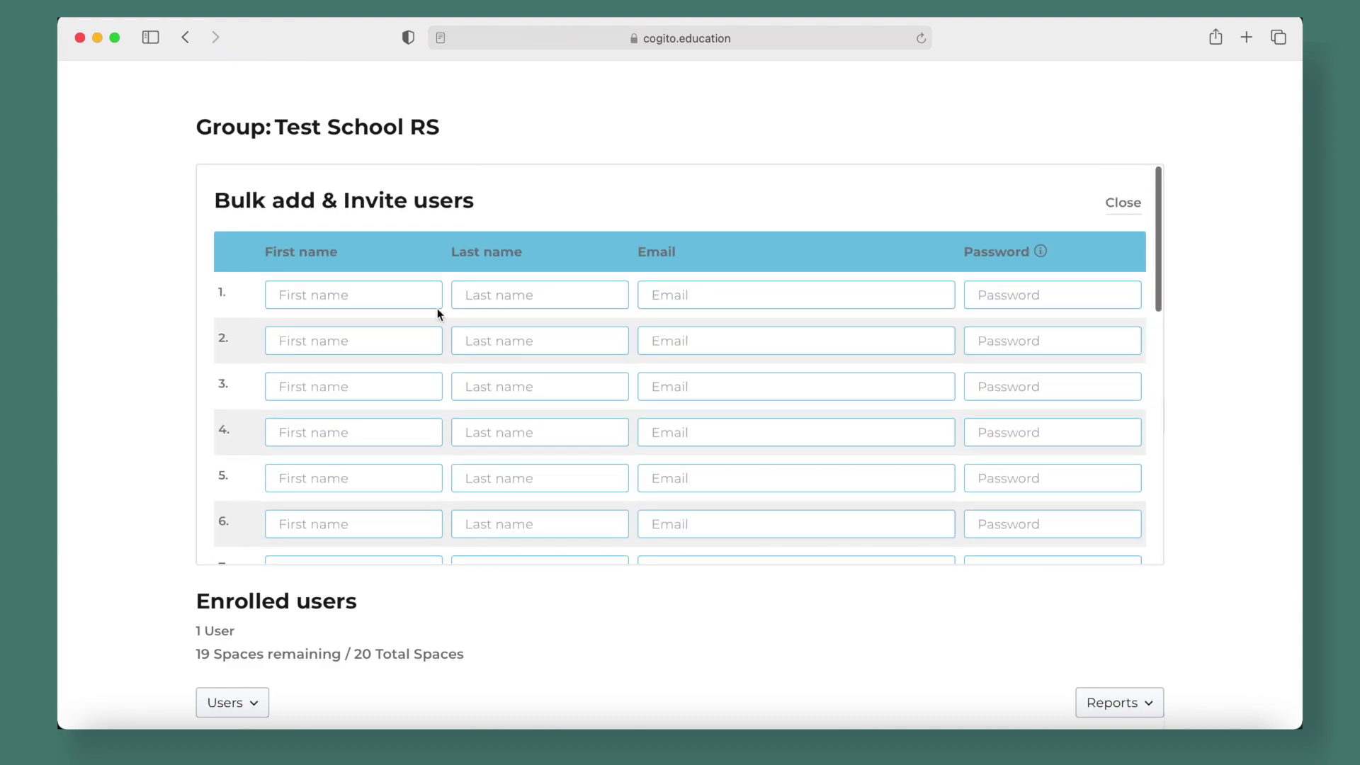
scroll(449, 339, "down", 10)
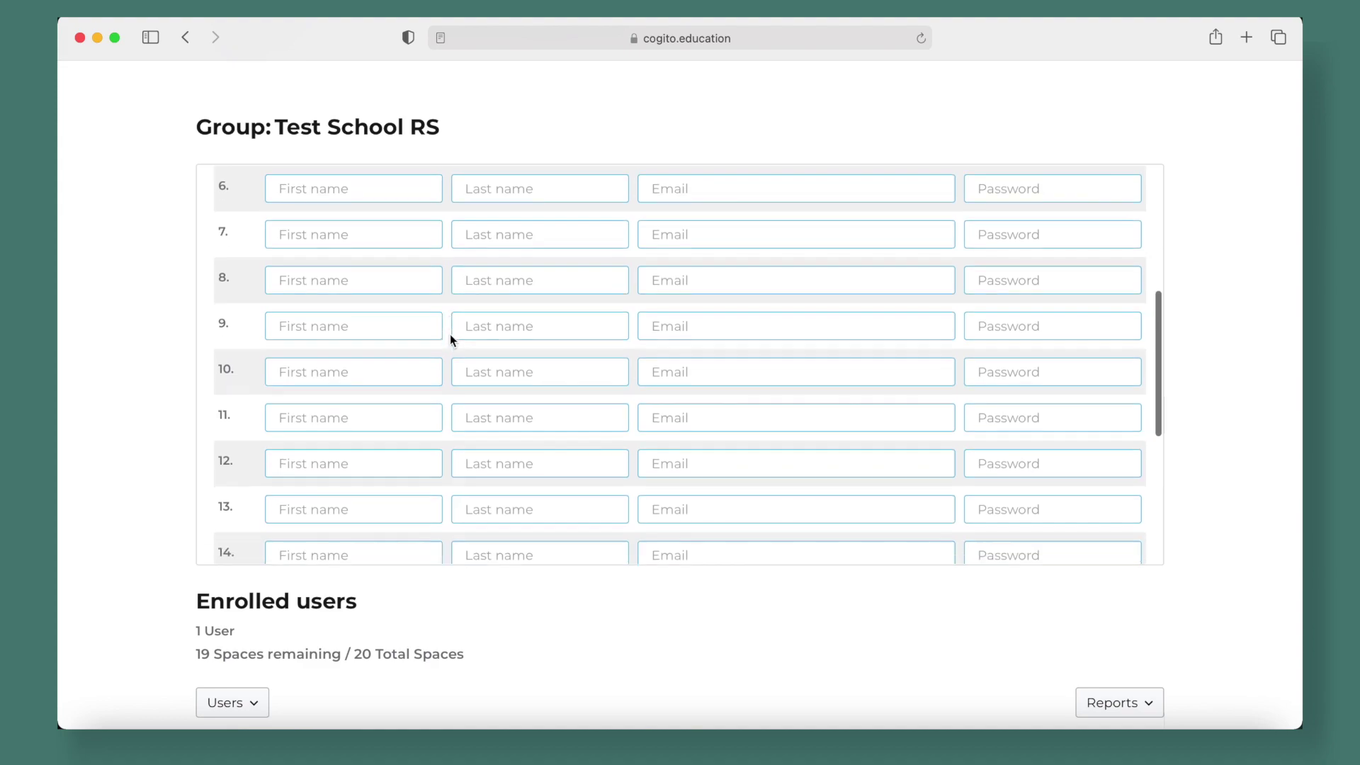
scroll(450, 339, "down", 3)
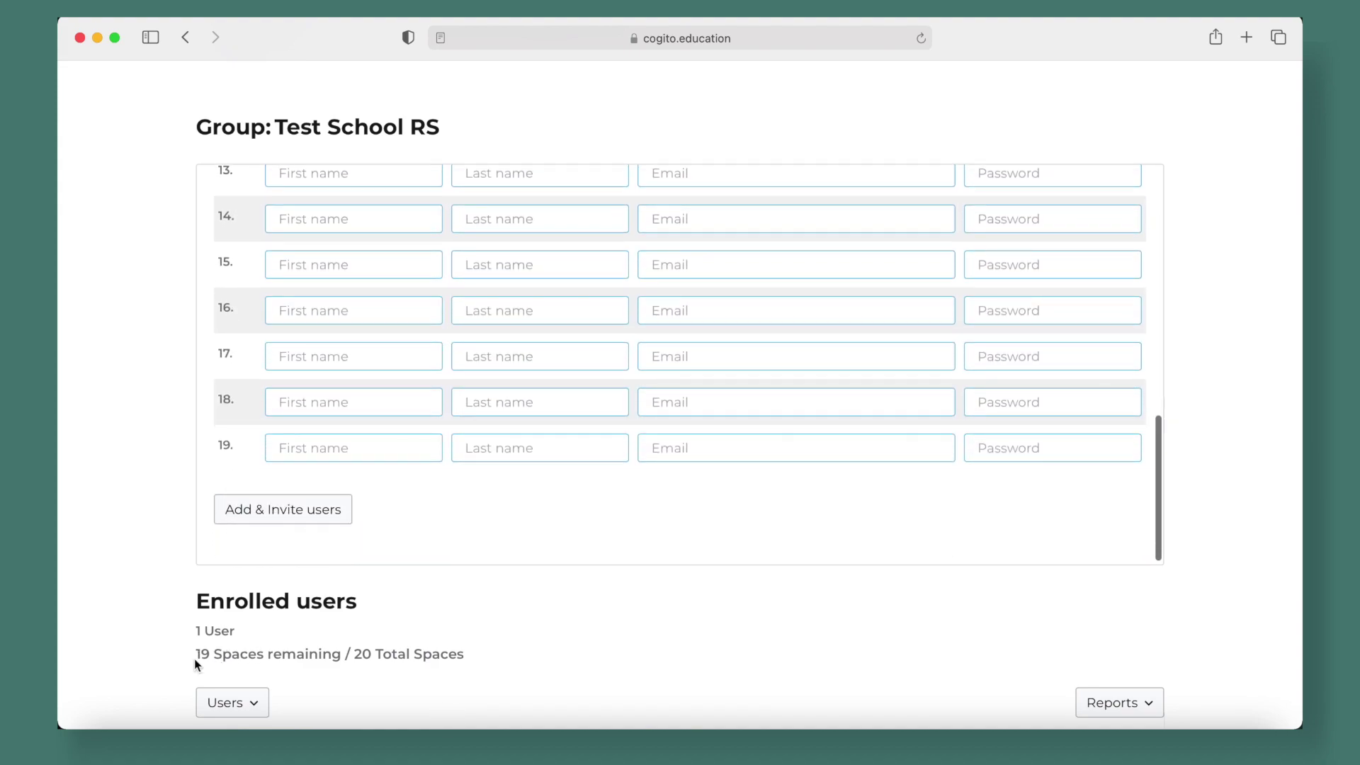
left_click_drag(354, 653, 467, 653)
left_click(467, 654)
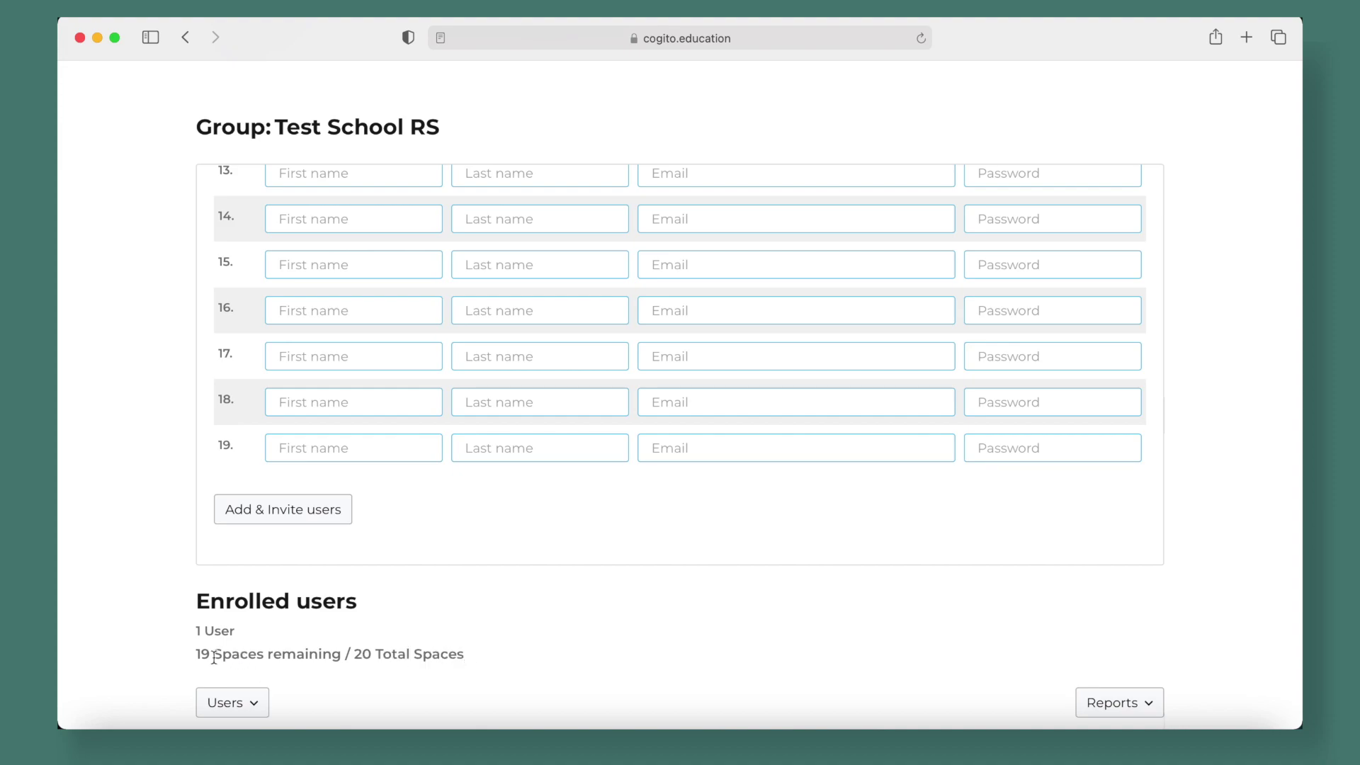
left_click_drag(195, 655, 340, 654)
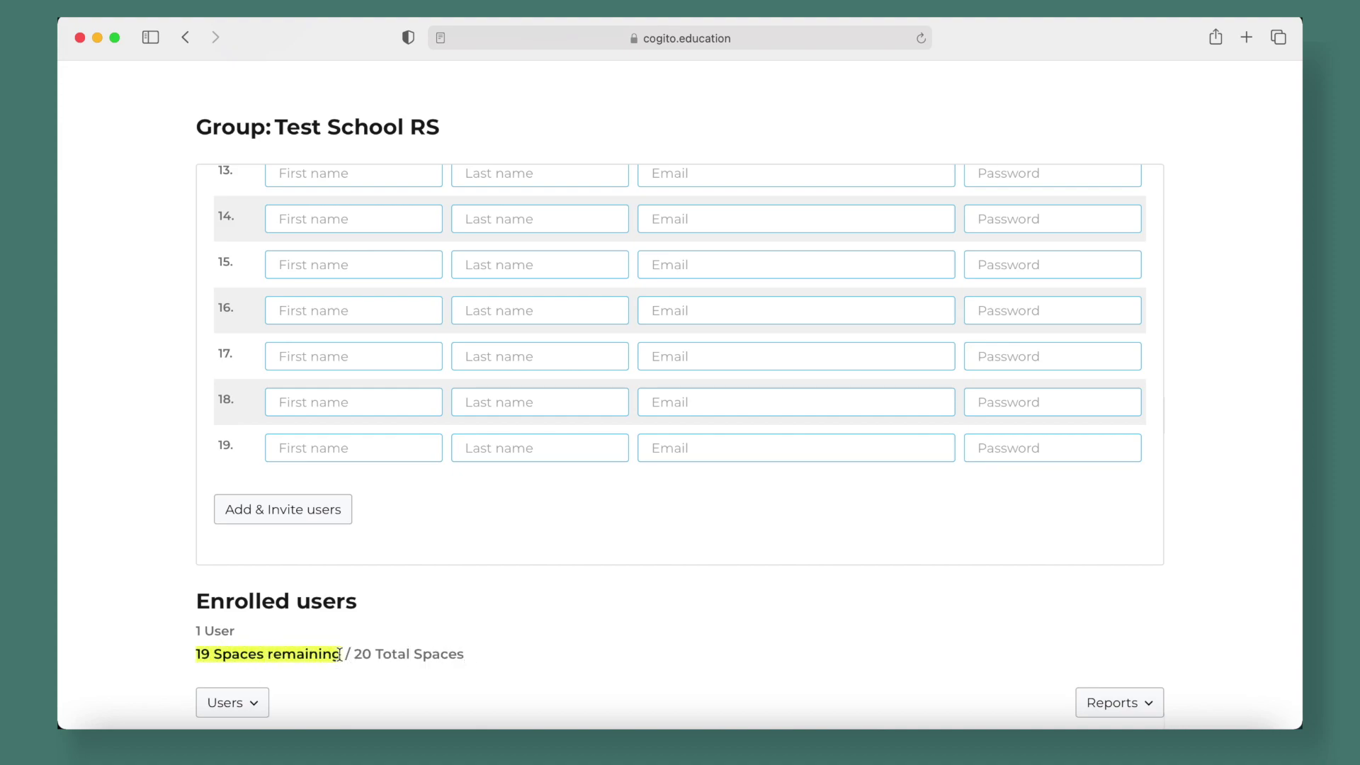
left_click(571, 607)
scroll(619, 397, "up", 4)
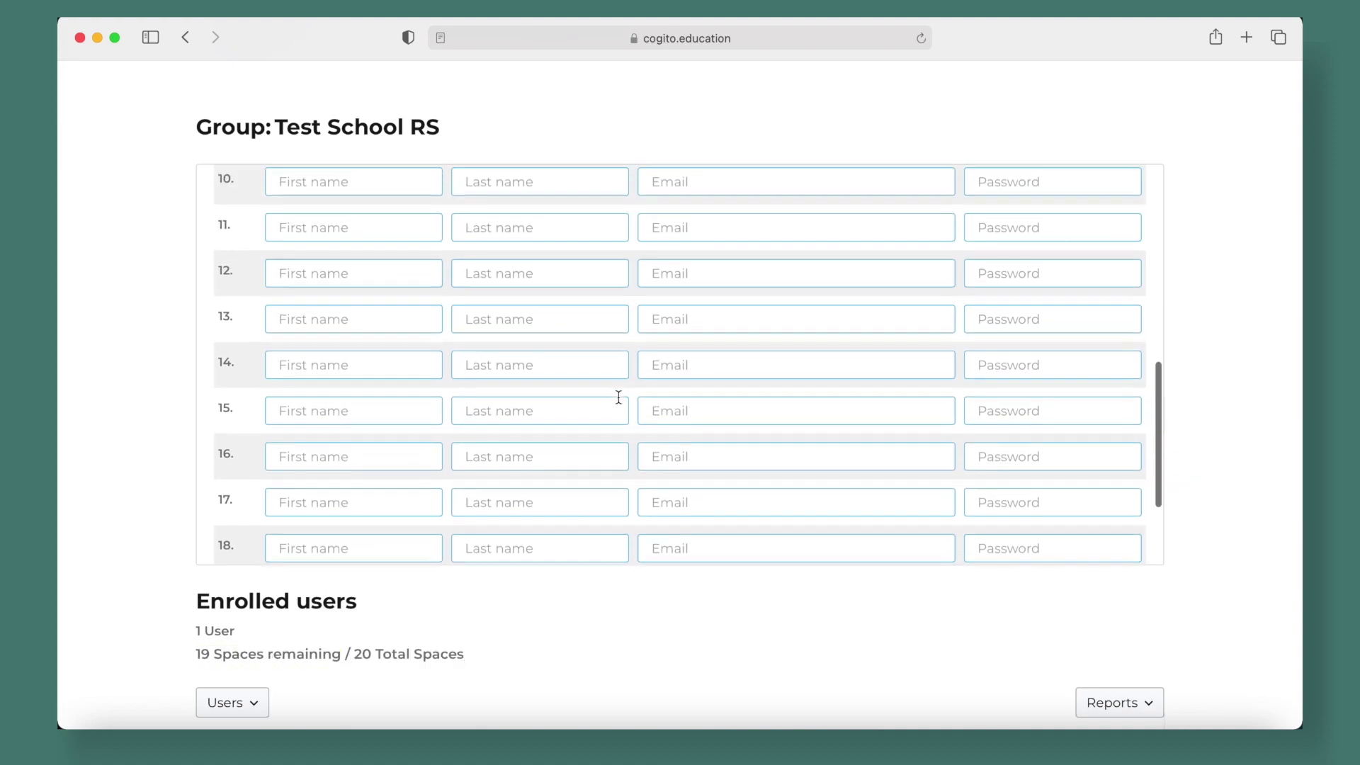
scroll(619, 396, "up", 6)
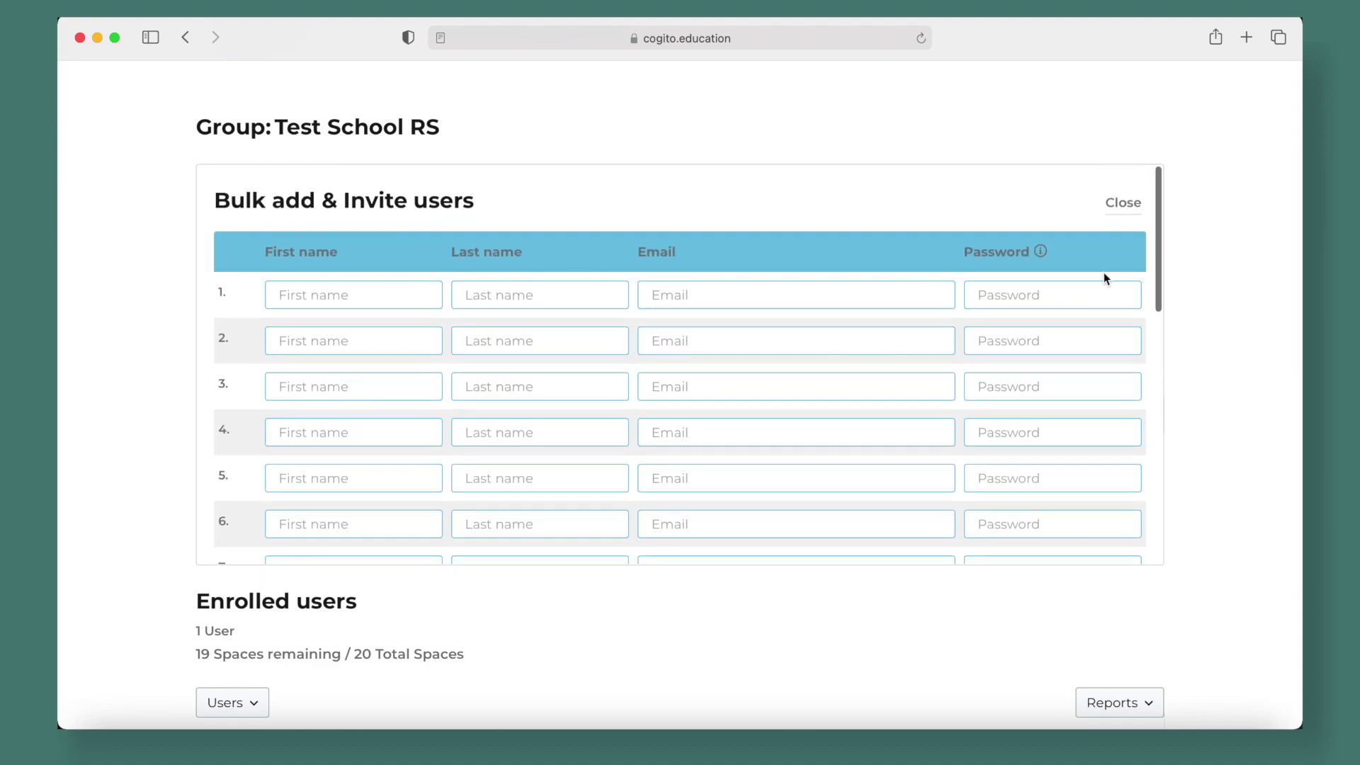
left_click(1124, 203)
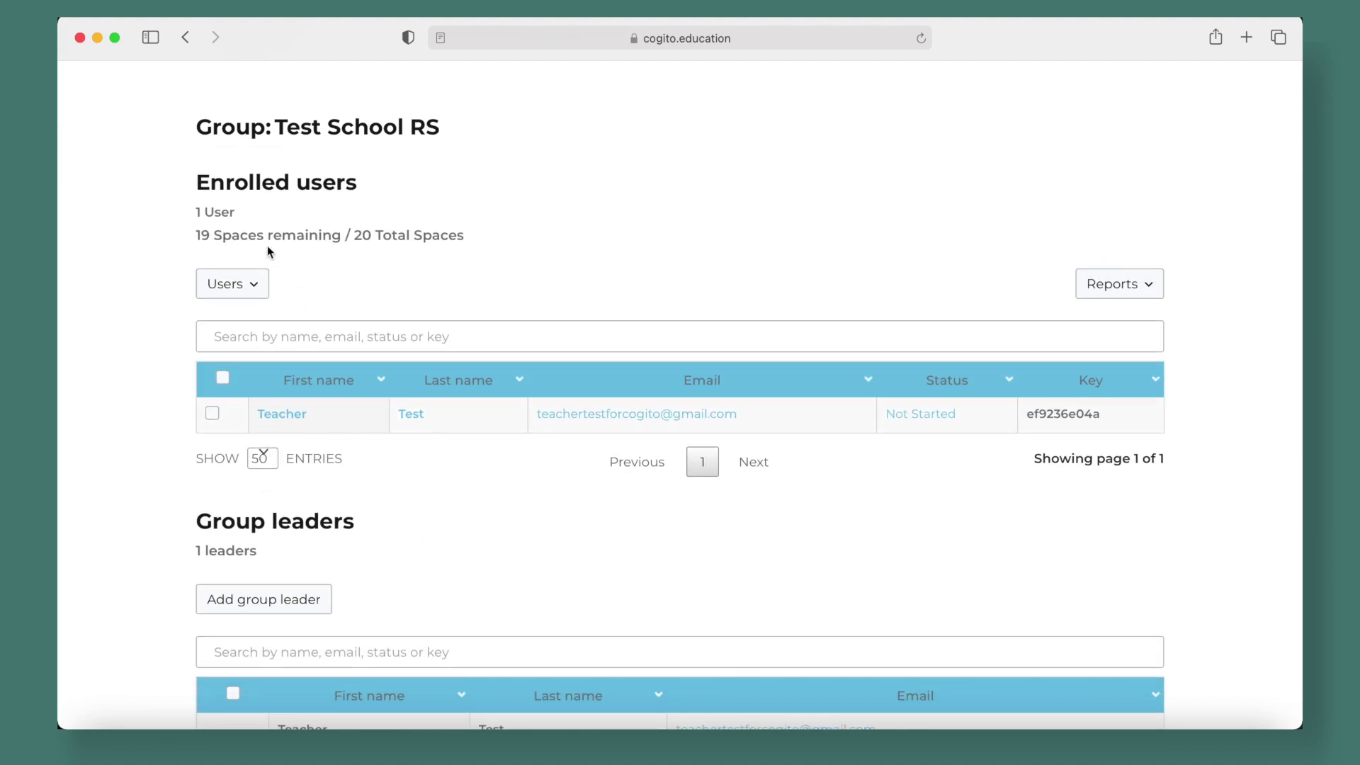
left_click(234, 283)
Add Test Student to the group by sending an enrollment key to the student's e-mail address
left_click(222, 333)
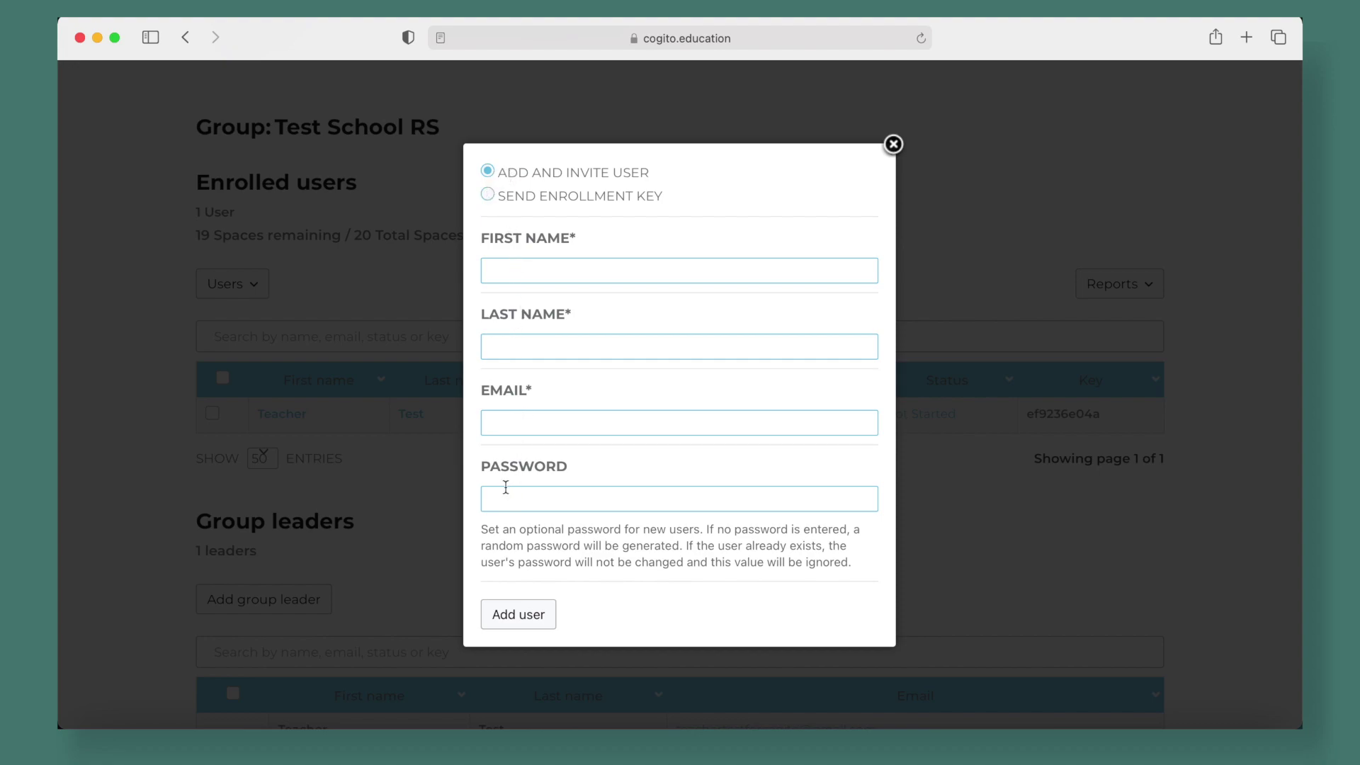
left_click(487, 195)
left_click(618, 343)
type("Test")
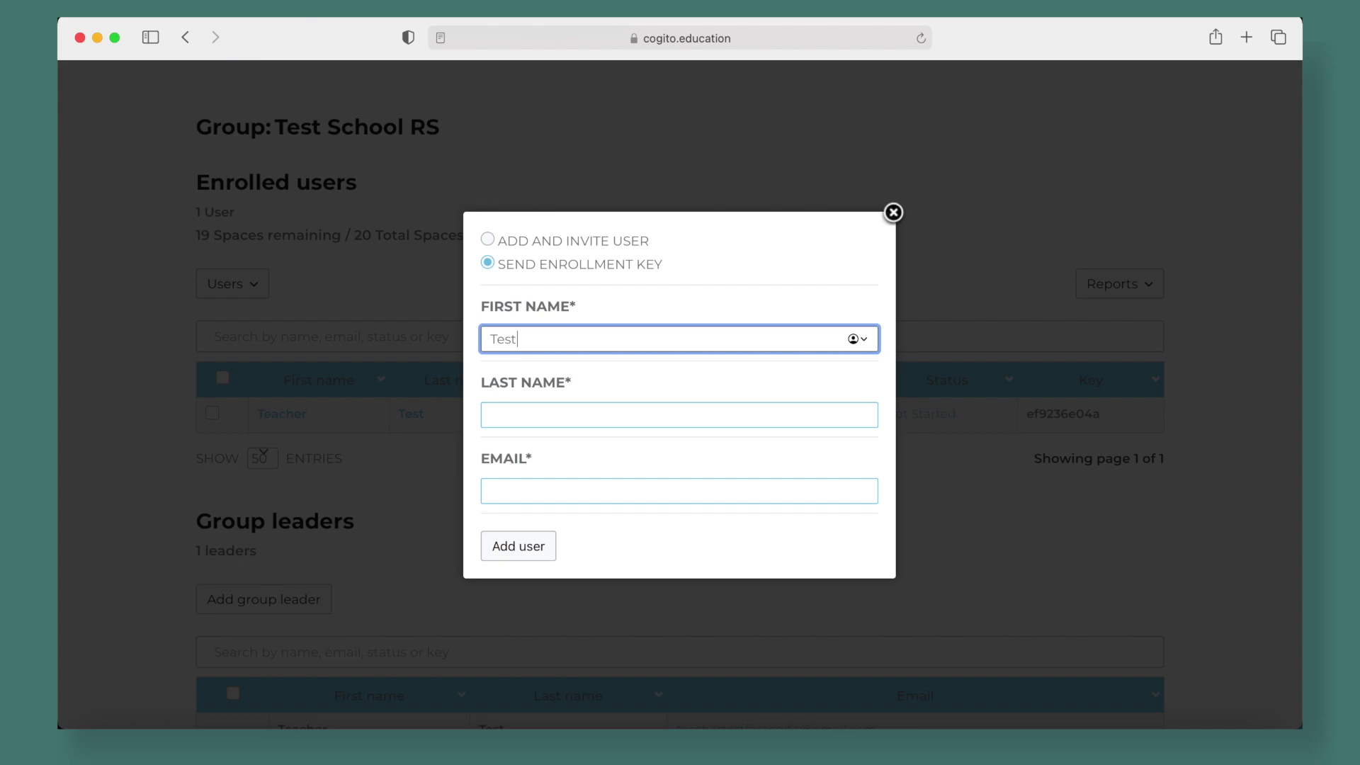
left_click(629, 415)
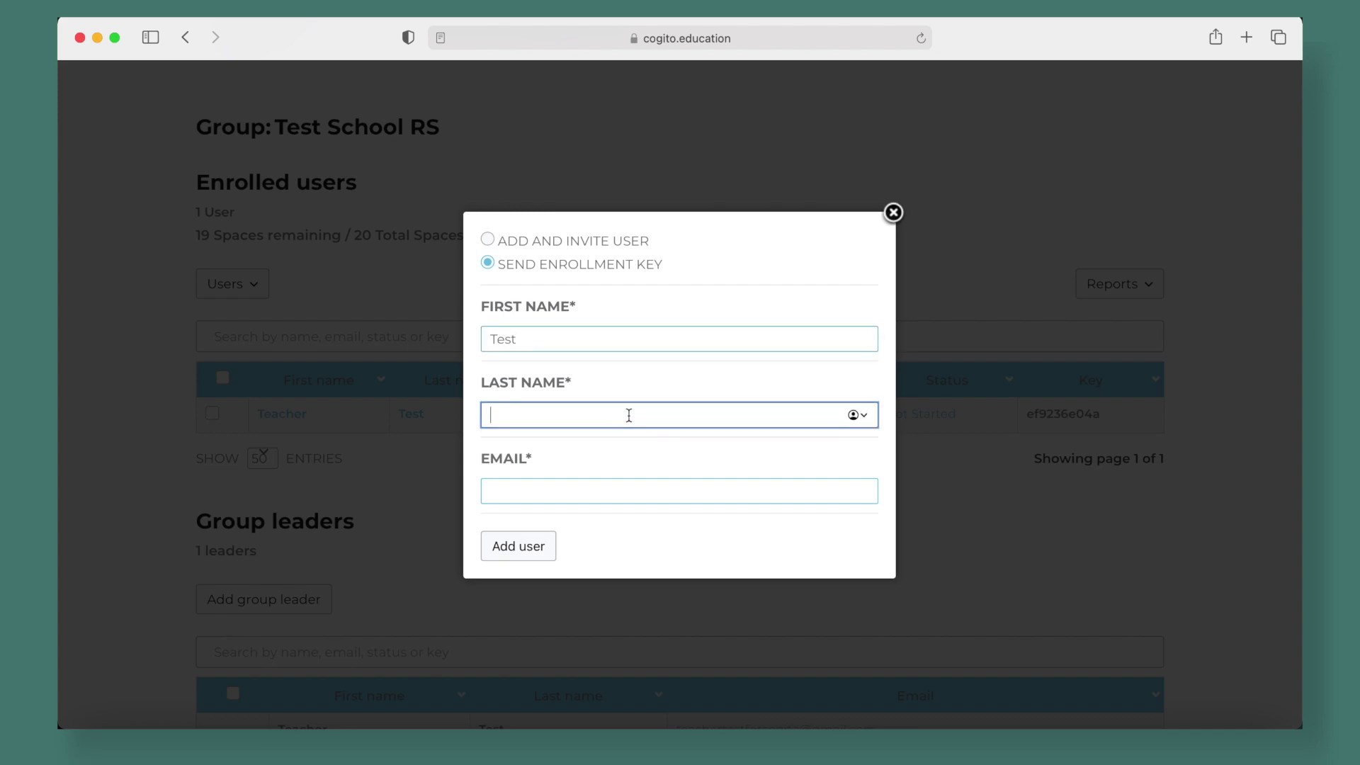
type("Studen")
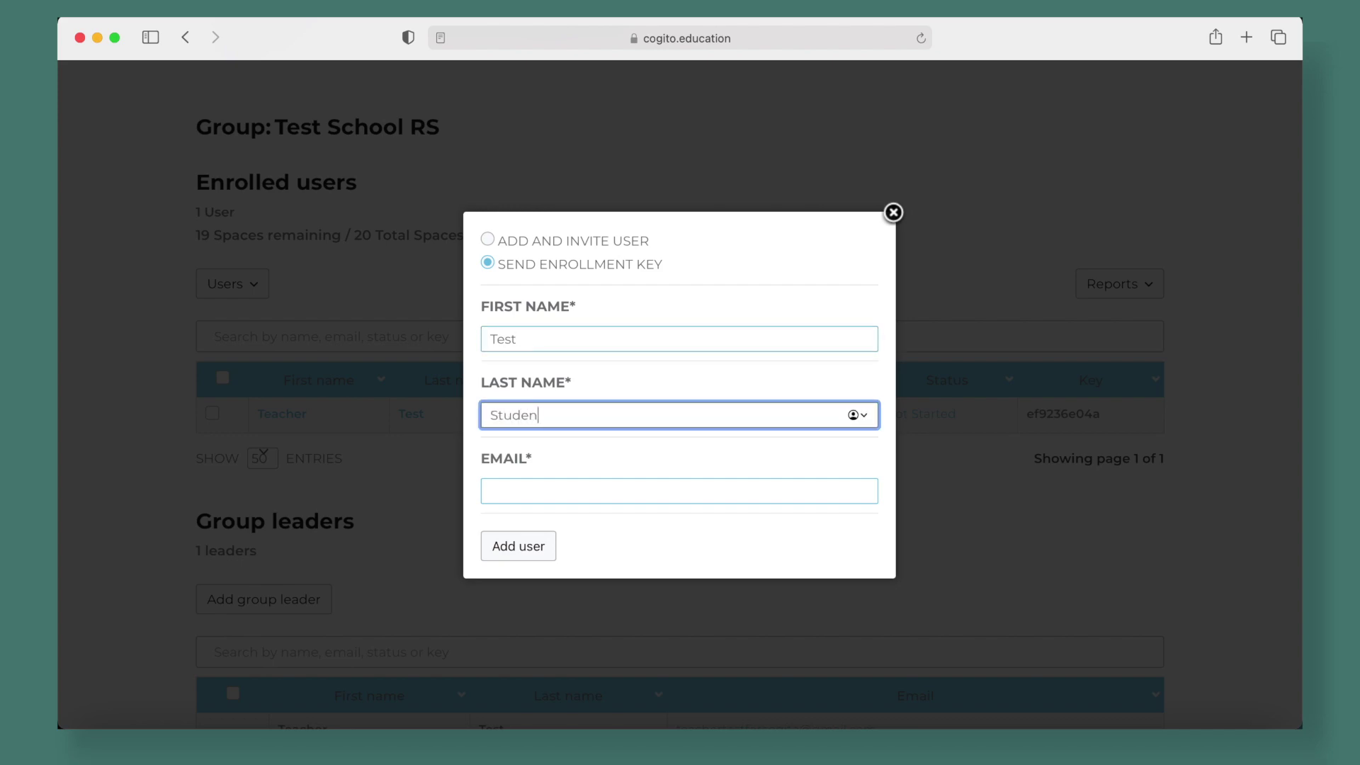
type("t")
left_click(604, 495)
key("super+v")
left_click(655, 464)
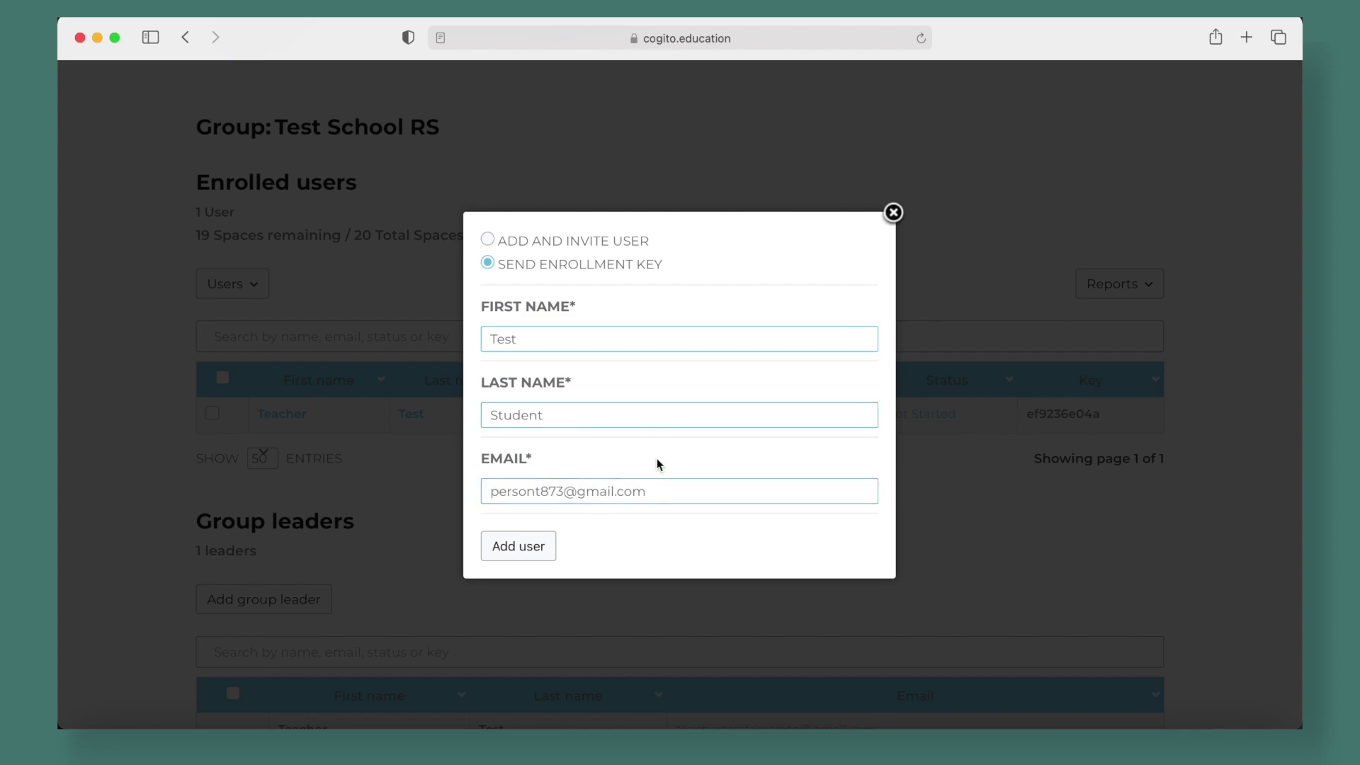
left_click(525, 558)
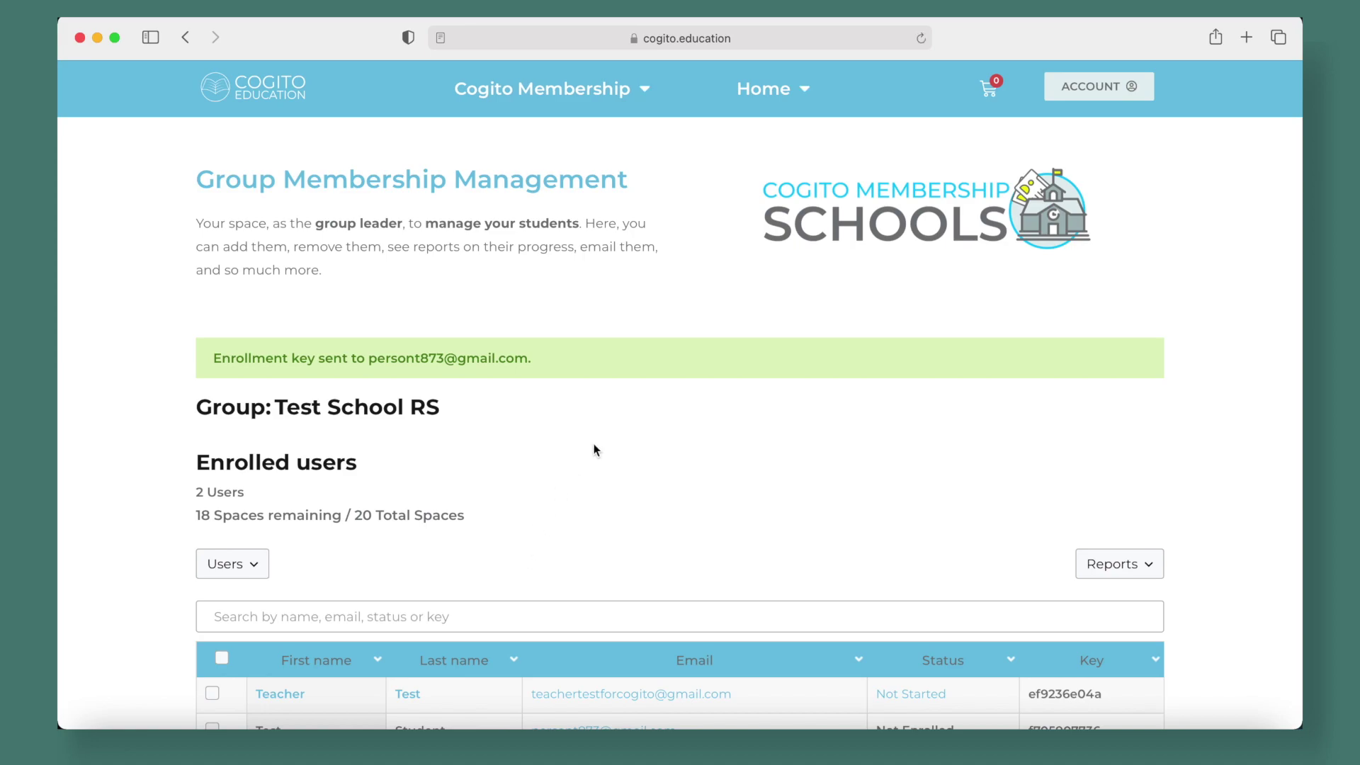
Point out the student's Not Enrolled status in the Status column
scroll(832, 449, "down", 5)
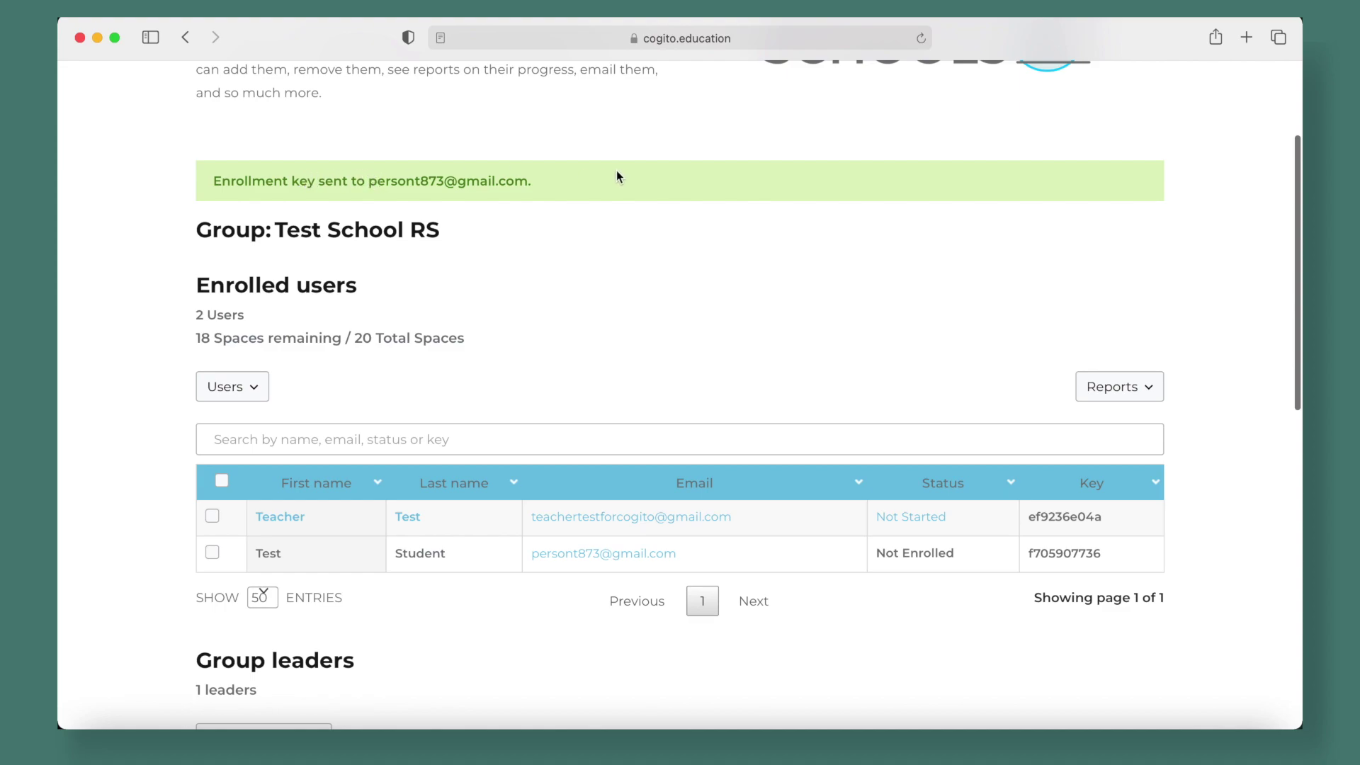
scroll(606, 361, "down", 2)
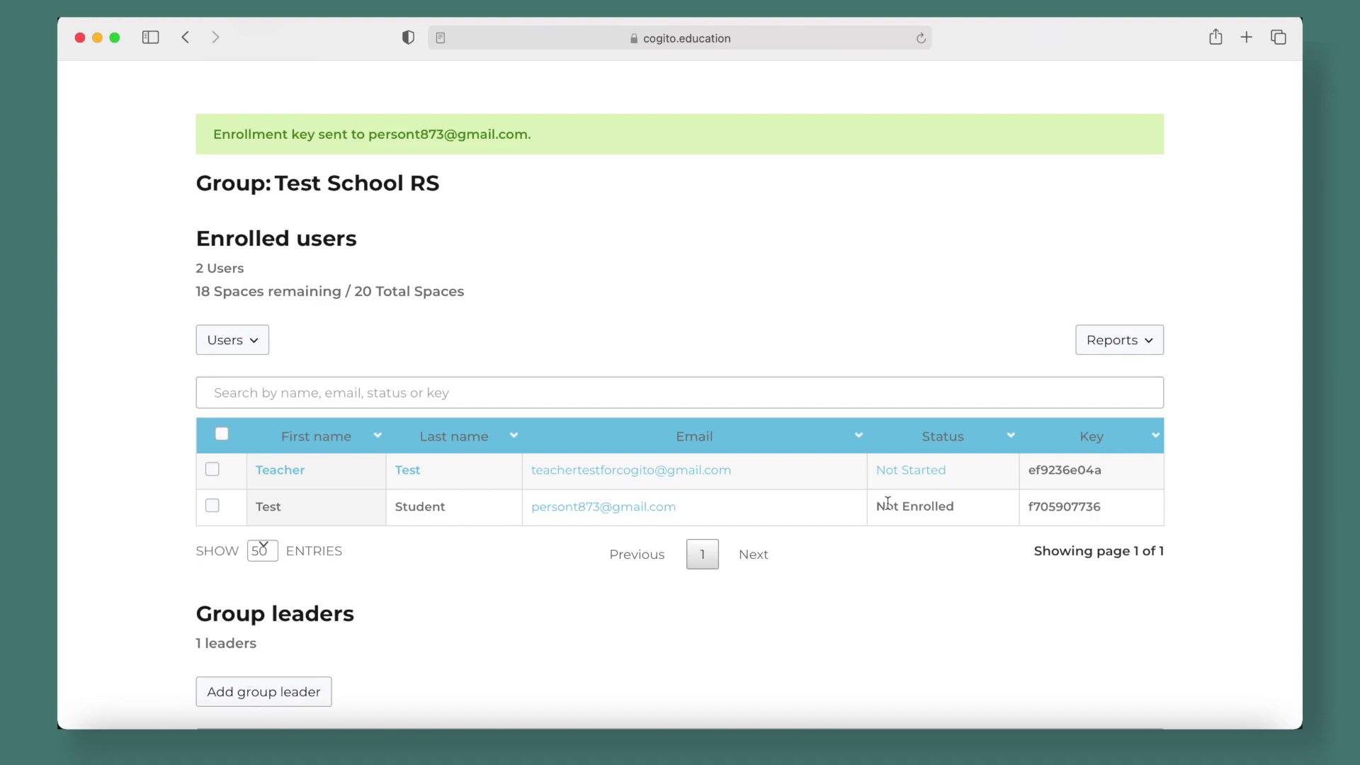
left_click_drag(961, 507, 876, 503)
left_click(932, 561)
scroll(889, 359, "up", 5)
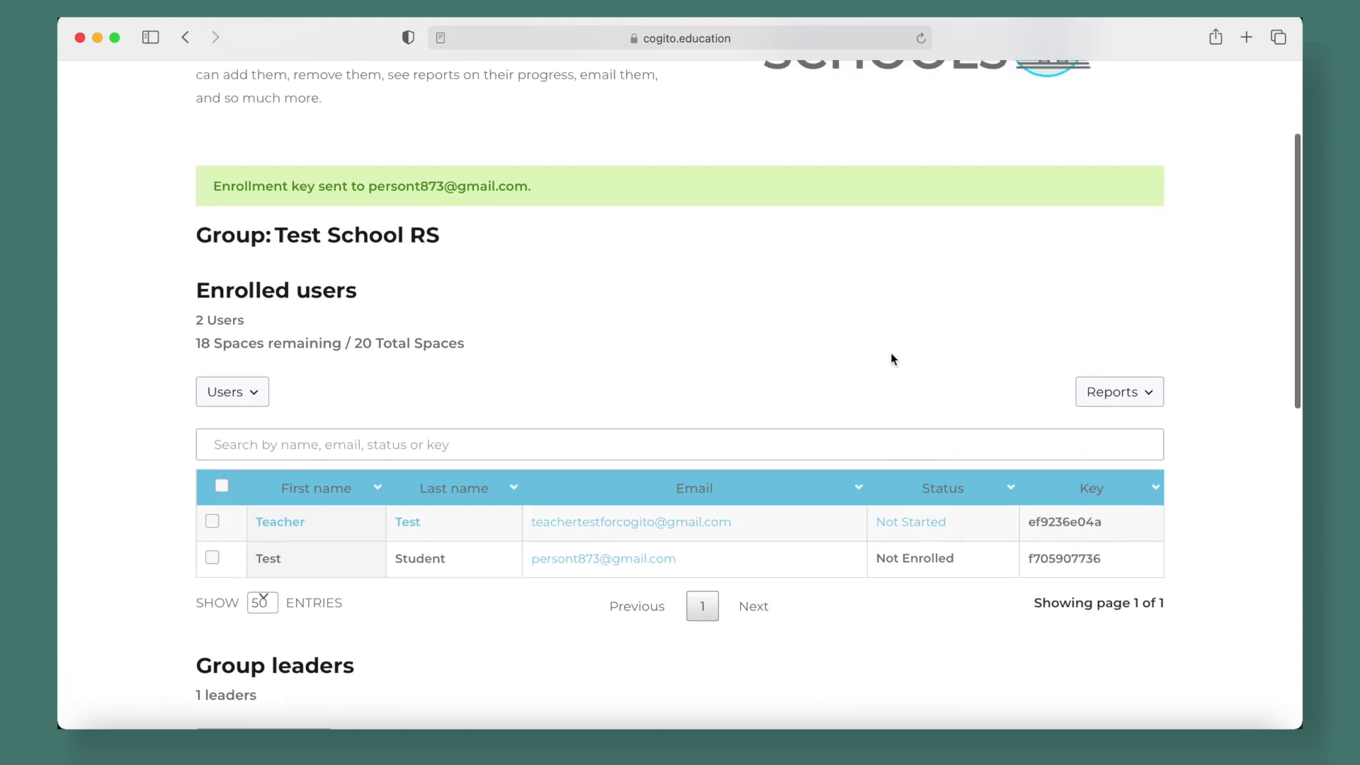
Log out of the teacher account from the ACCOUNT dashboard
left_click(1099, 88)
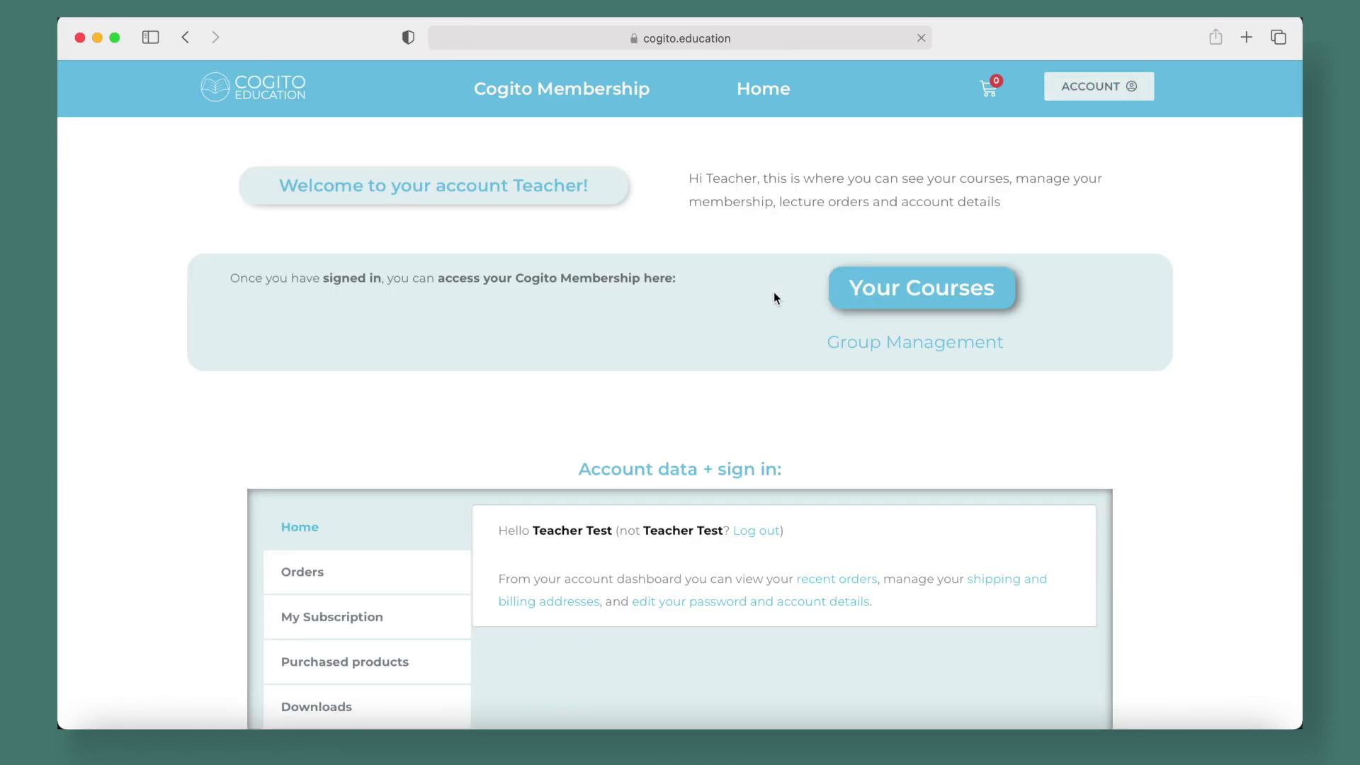
scroll(815, 421, "down", 3)
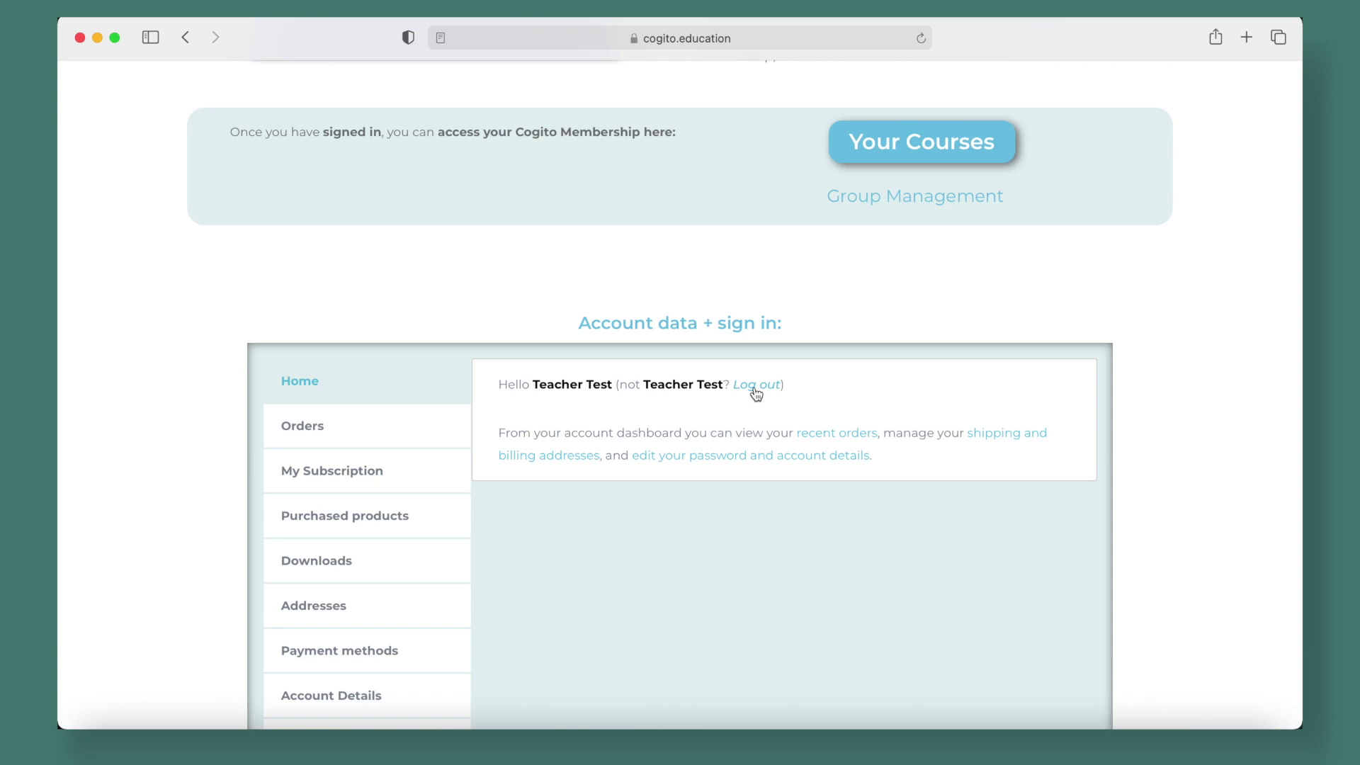
left_click(755, 390)
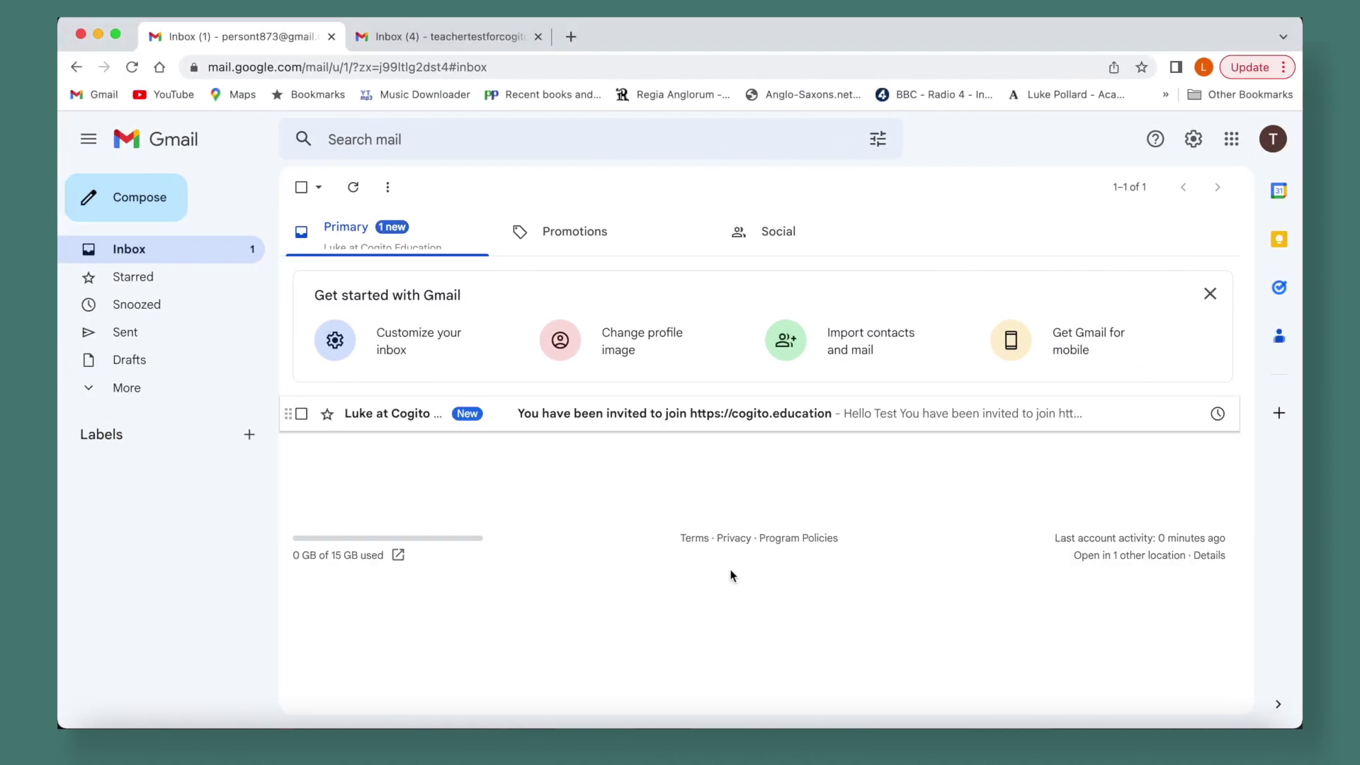
In the teacher's Gmail, read the Schools Membership e-mail under Promotions
left_click(376, 36)
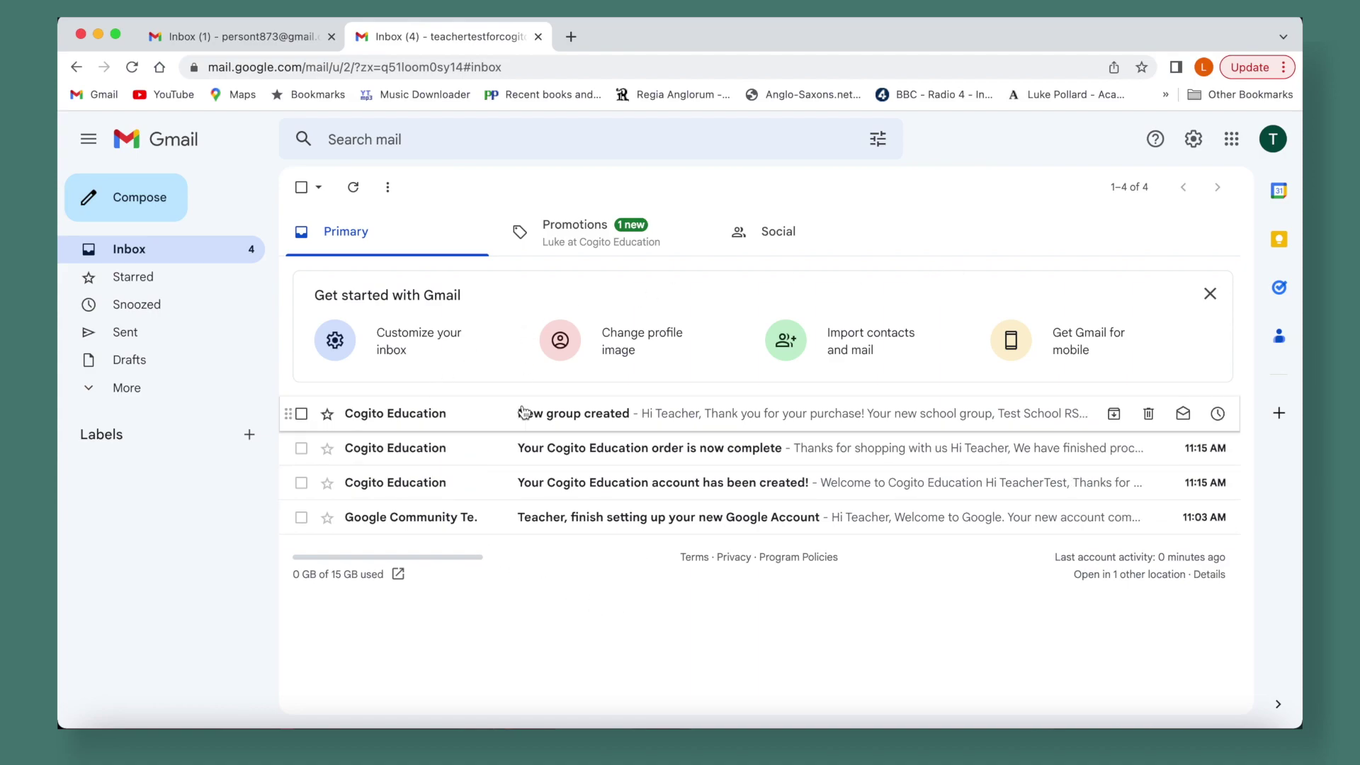
left_click(604, 254)
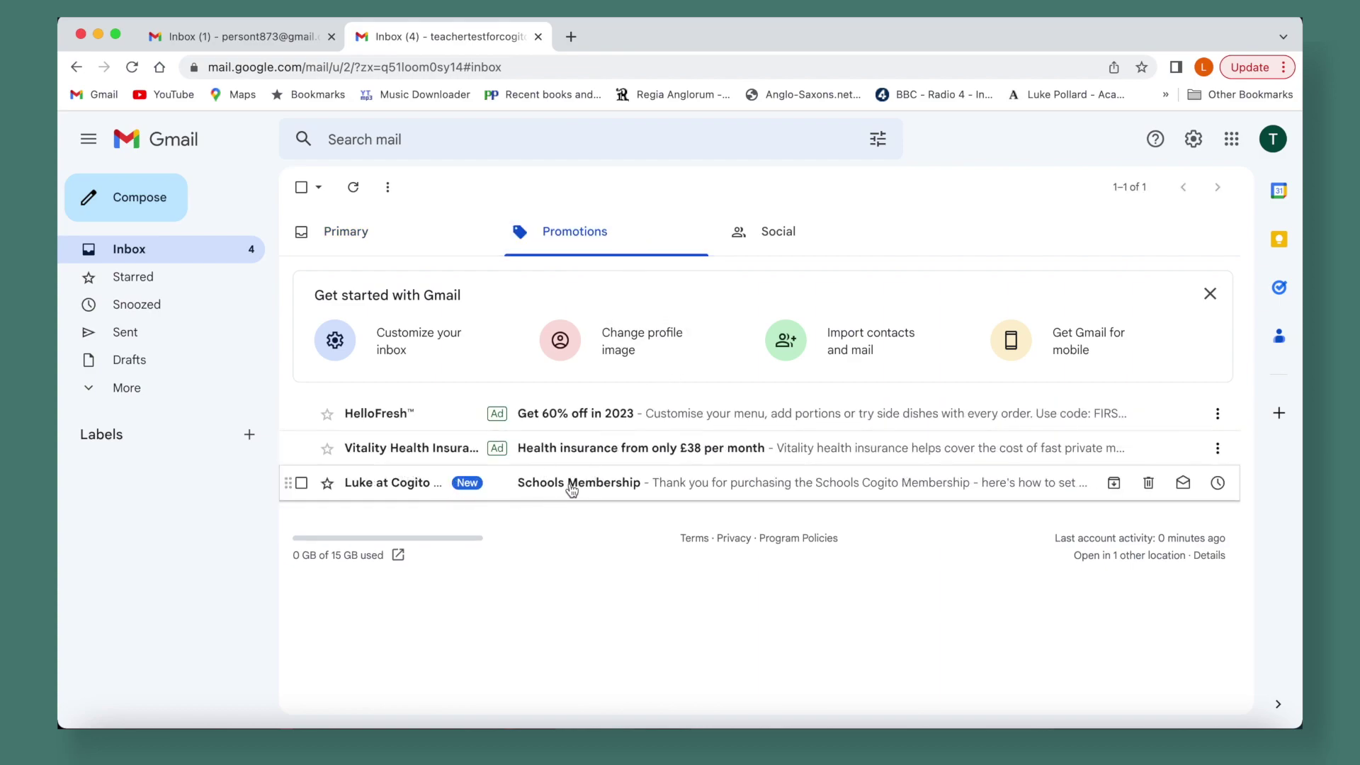
left_click(572, 488)
scroll(709, 461, "down", 3)
scroll(708, 461, "down", 8)
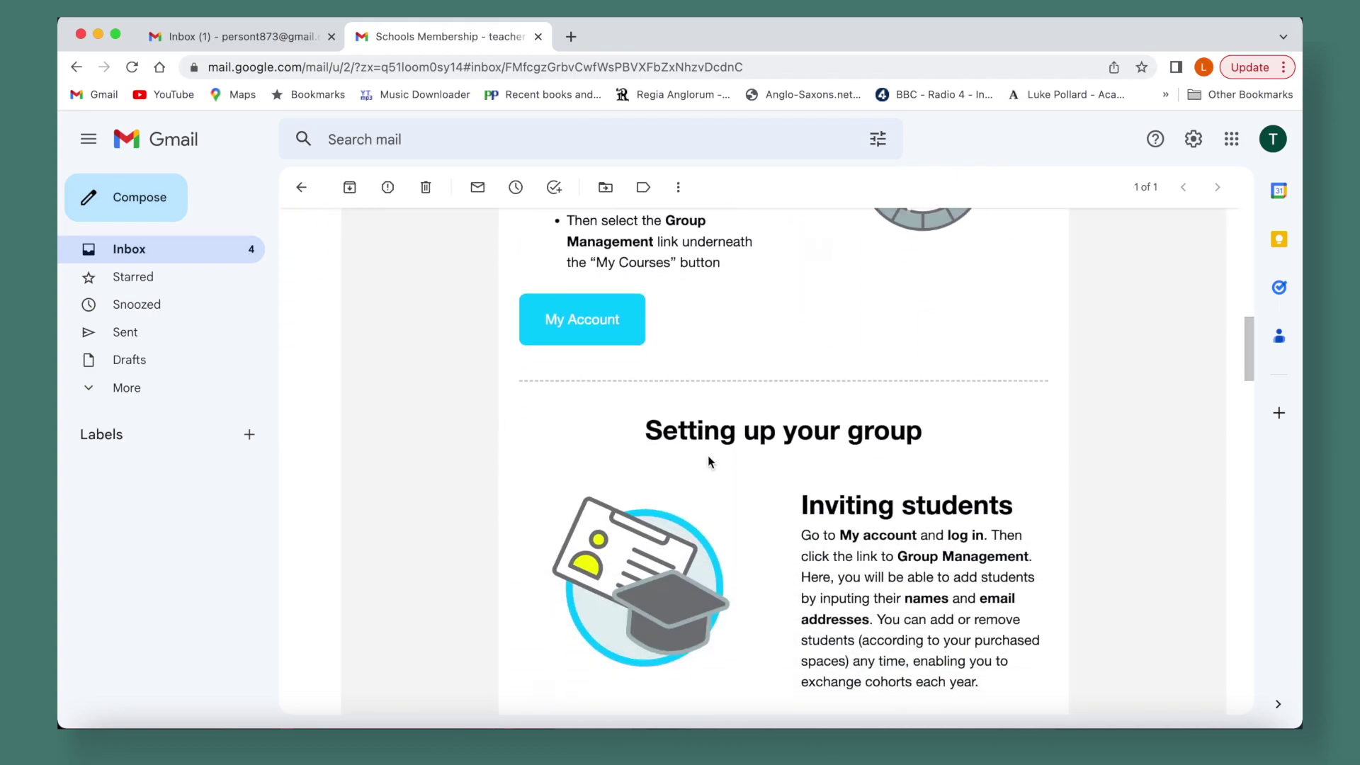
scroll(709, 461, "up", 5)
scroll(709, 461, "down", 1)
scroll(709, 462, "down", 10)
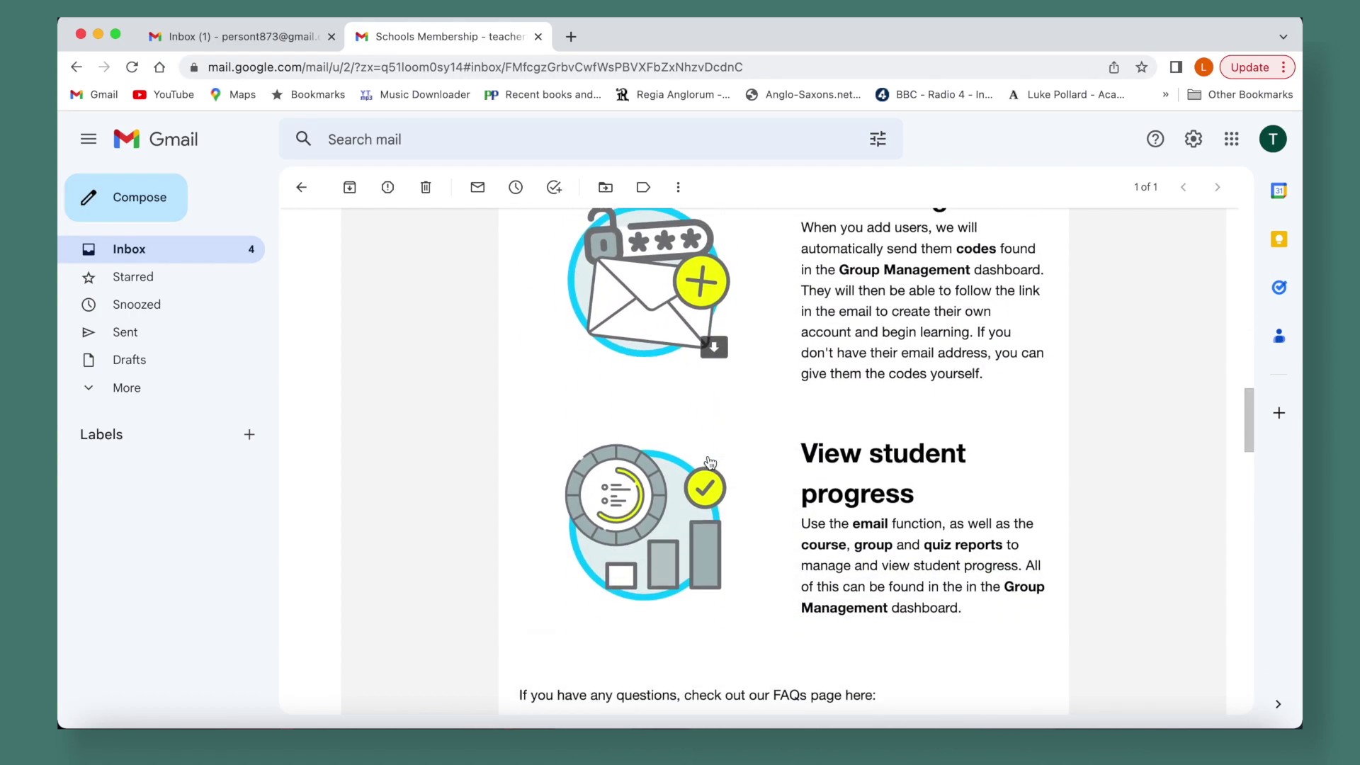
scroll(719, 533, "down", 3)
scroll(720, 533, "up", 15)
left_click(301, 187)
Read the New group created, order complete and account created e-mails in Primary
left_click(301, 231)
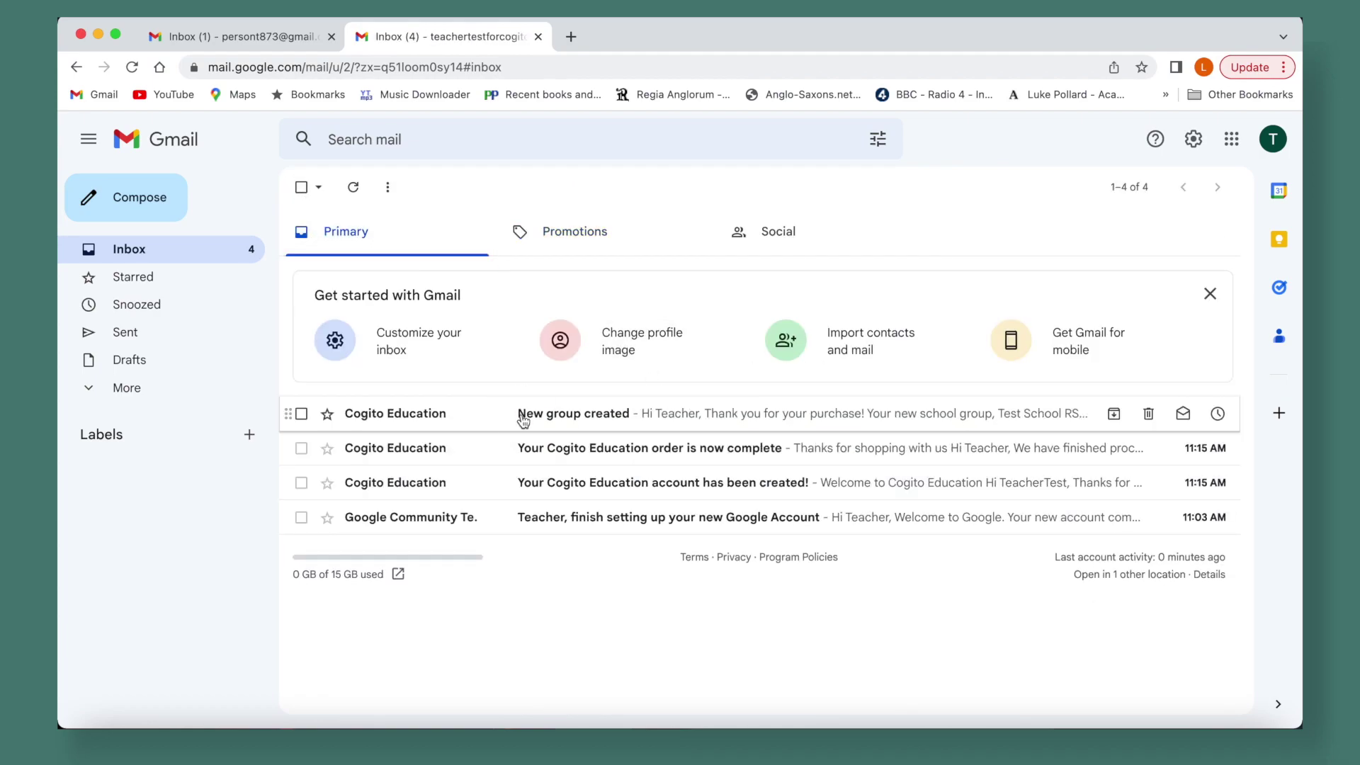
left_click(522, 418)
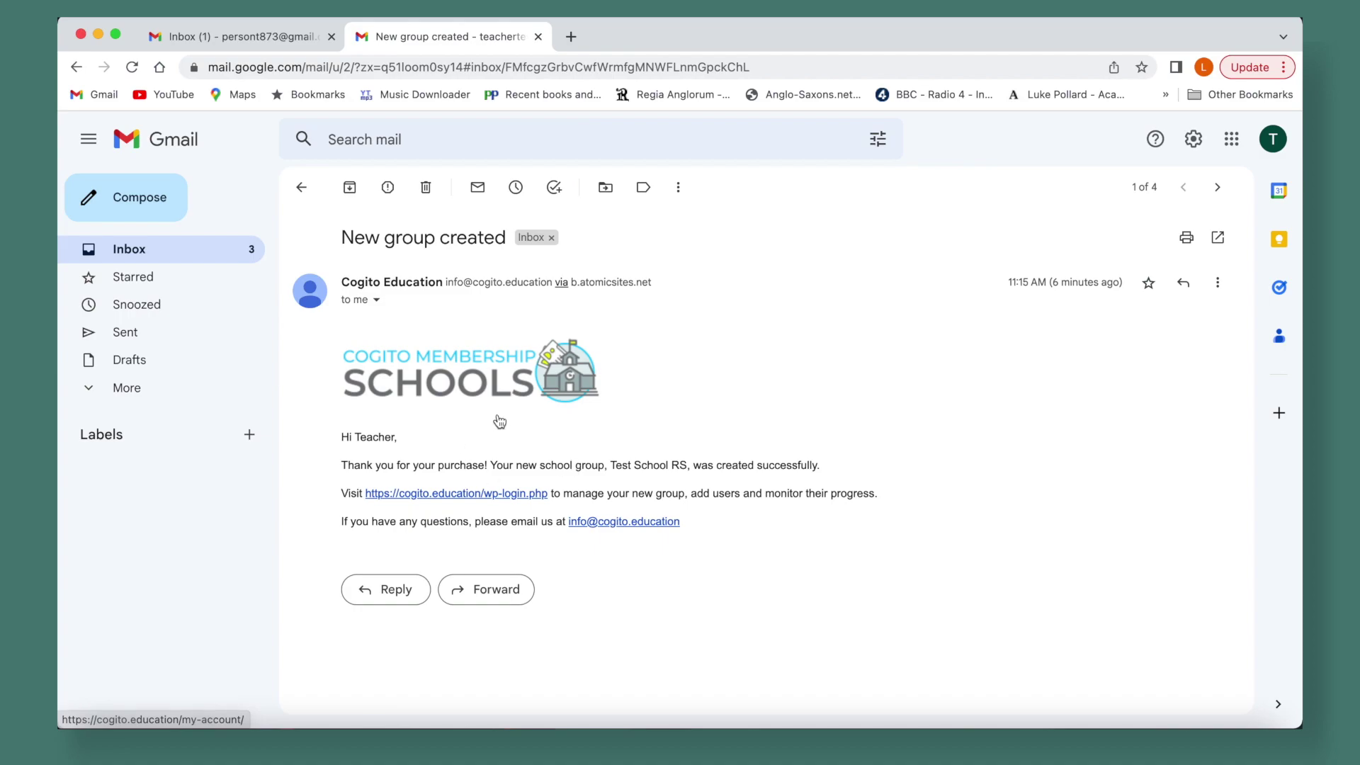
left_click(301, 189)
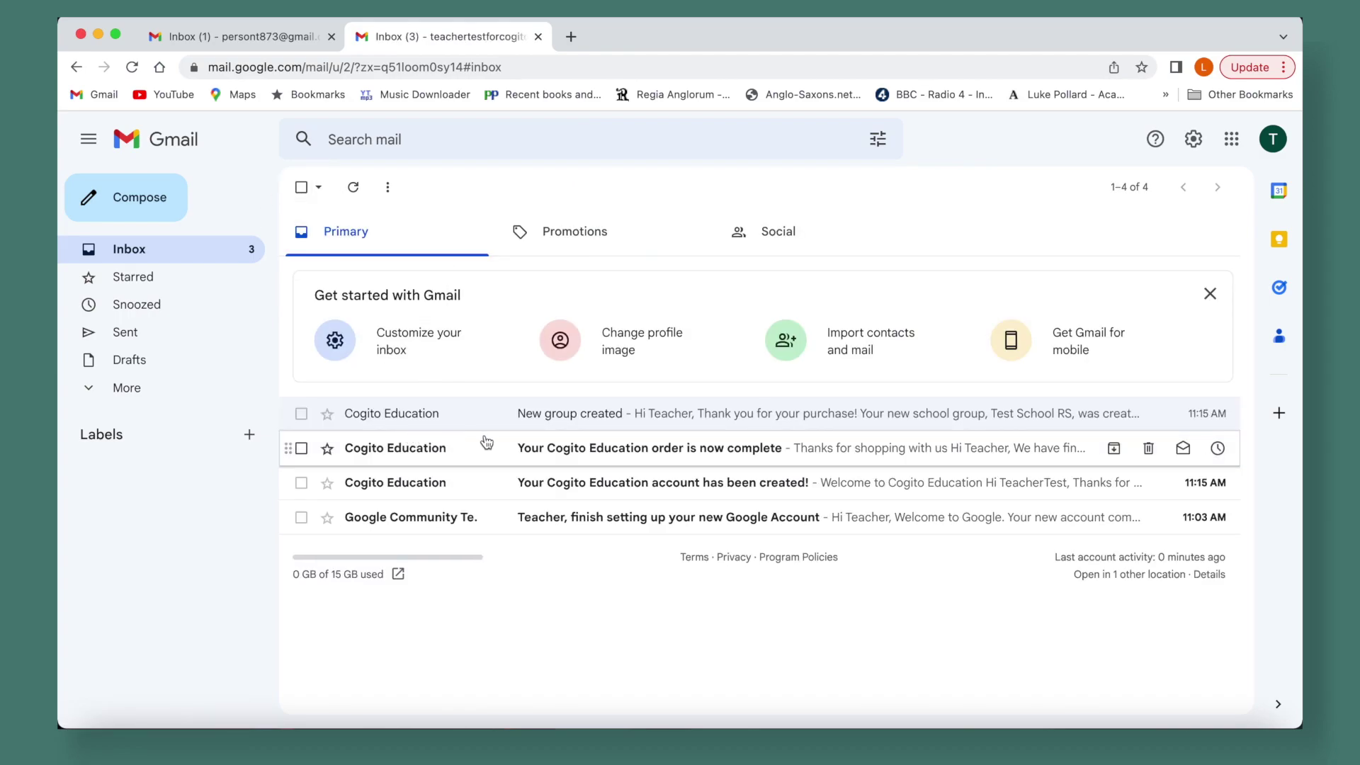
left_click(549, 450)
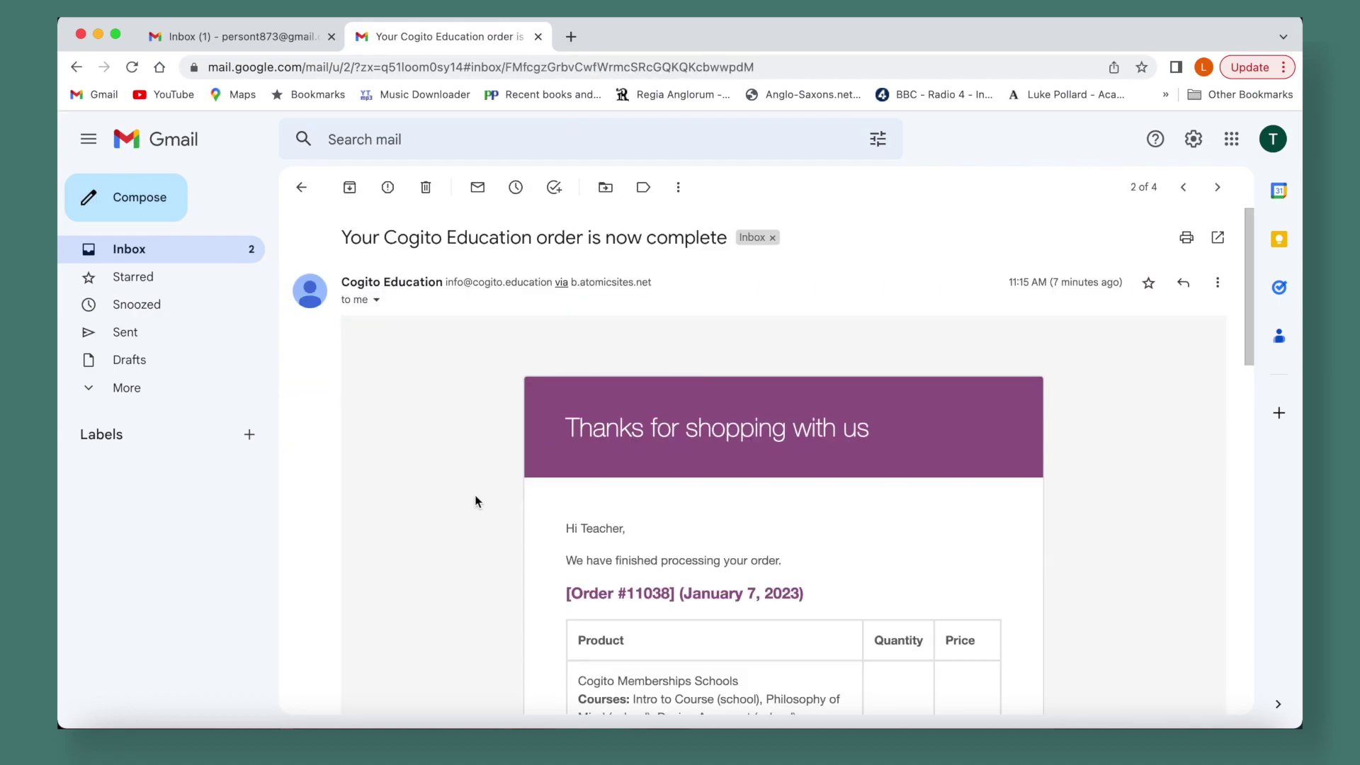
scroll(476, 500, "down", 3)
scroll(476, 501, "down", 5)
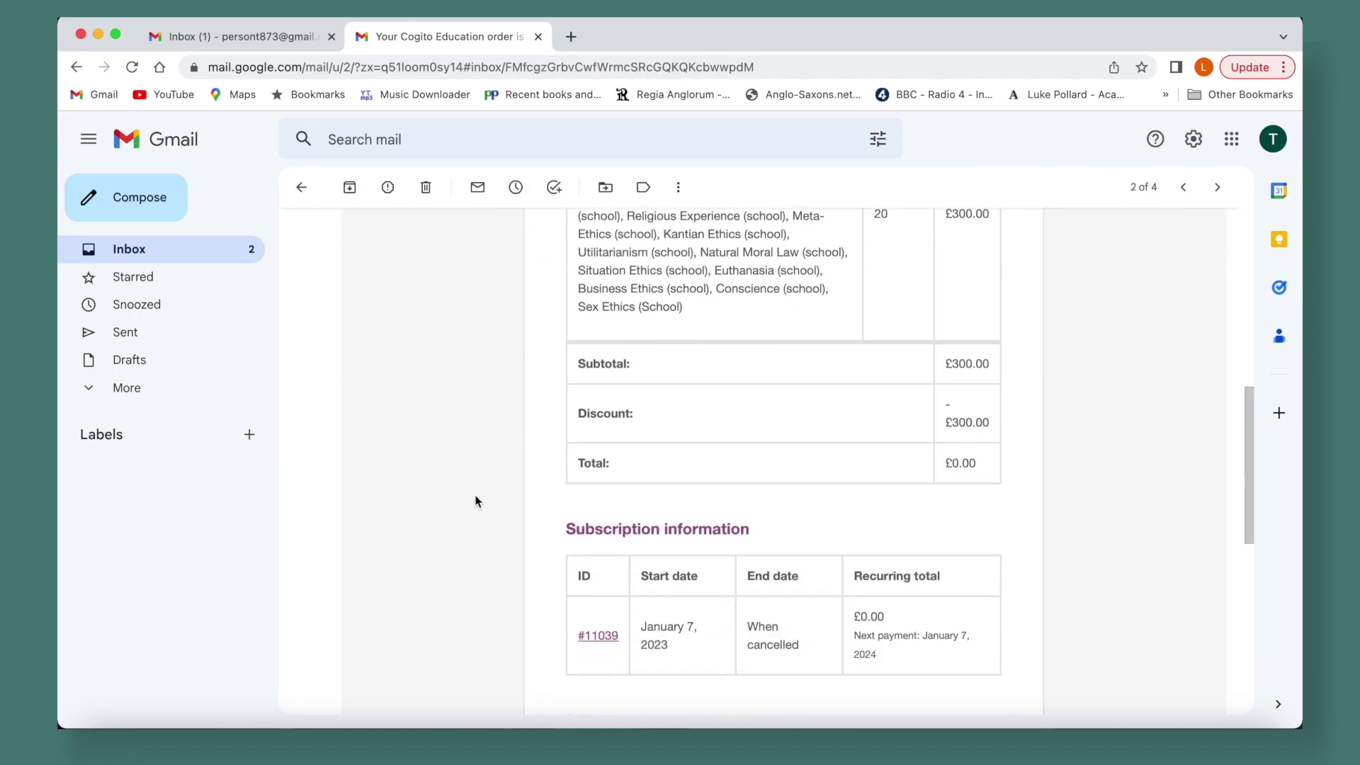
scroll(474, 501, "up", 8)
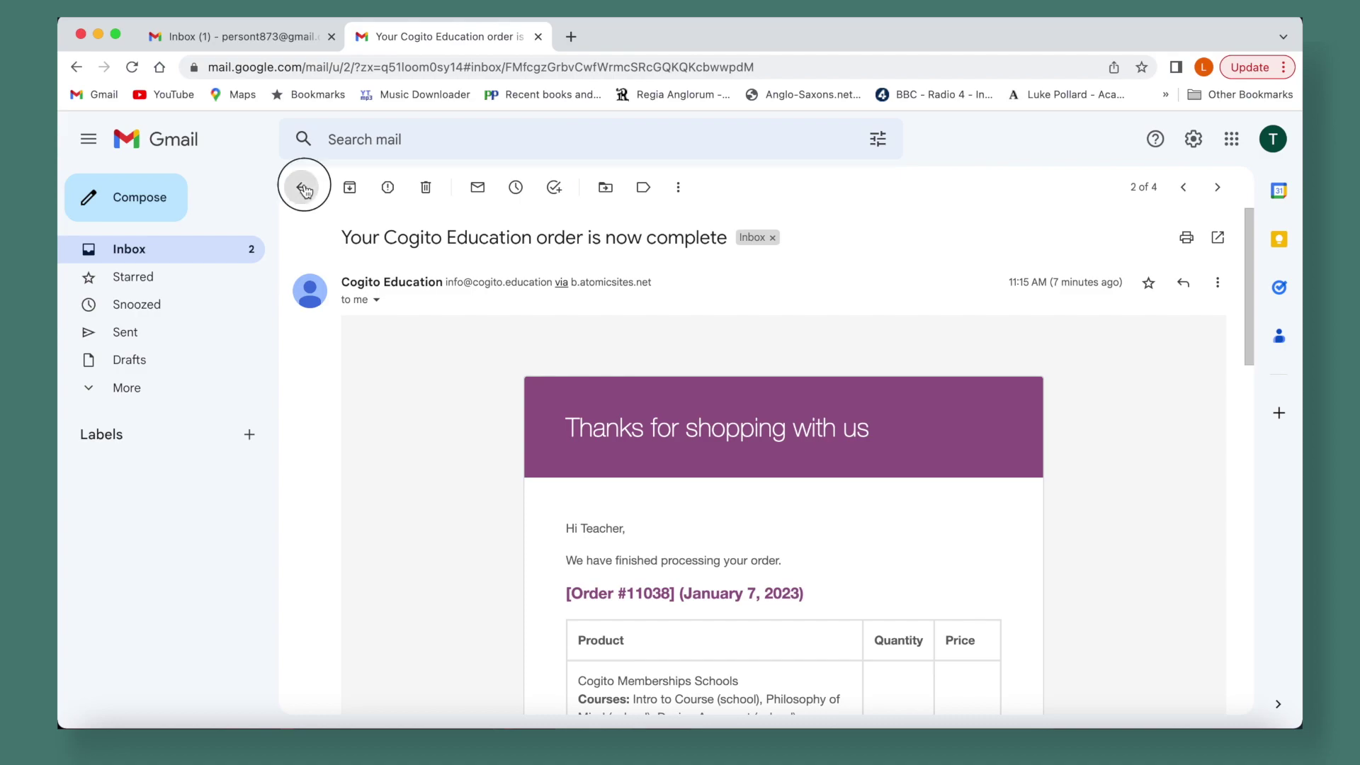
left_click(302, 187)
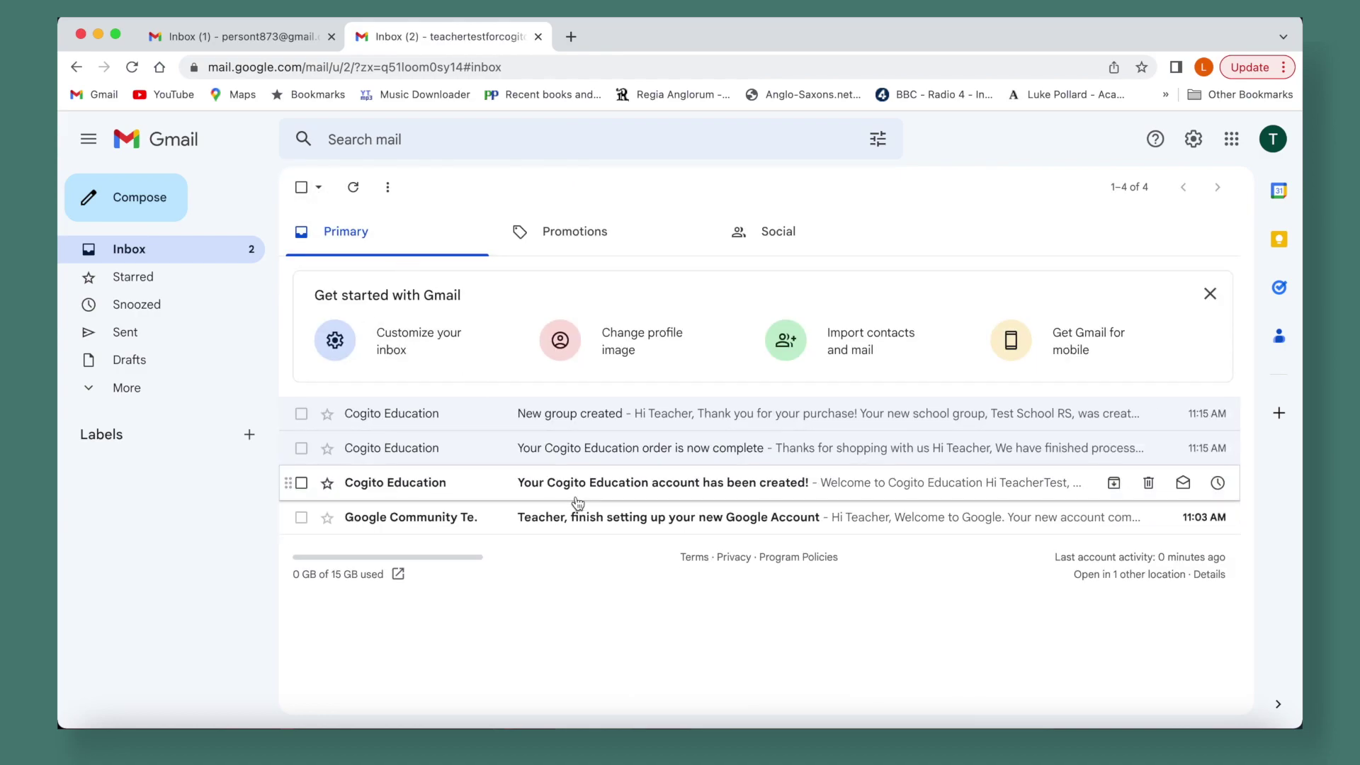
left_click(554, 493)
scroll(552, 492, "down", 3)
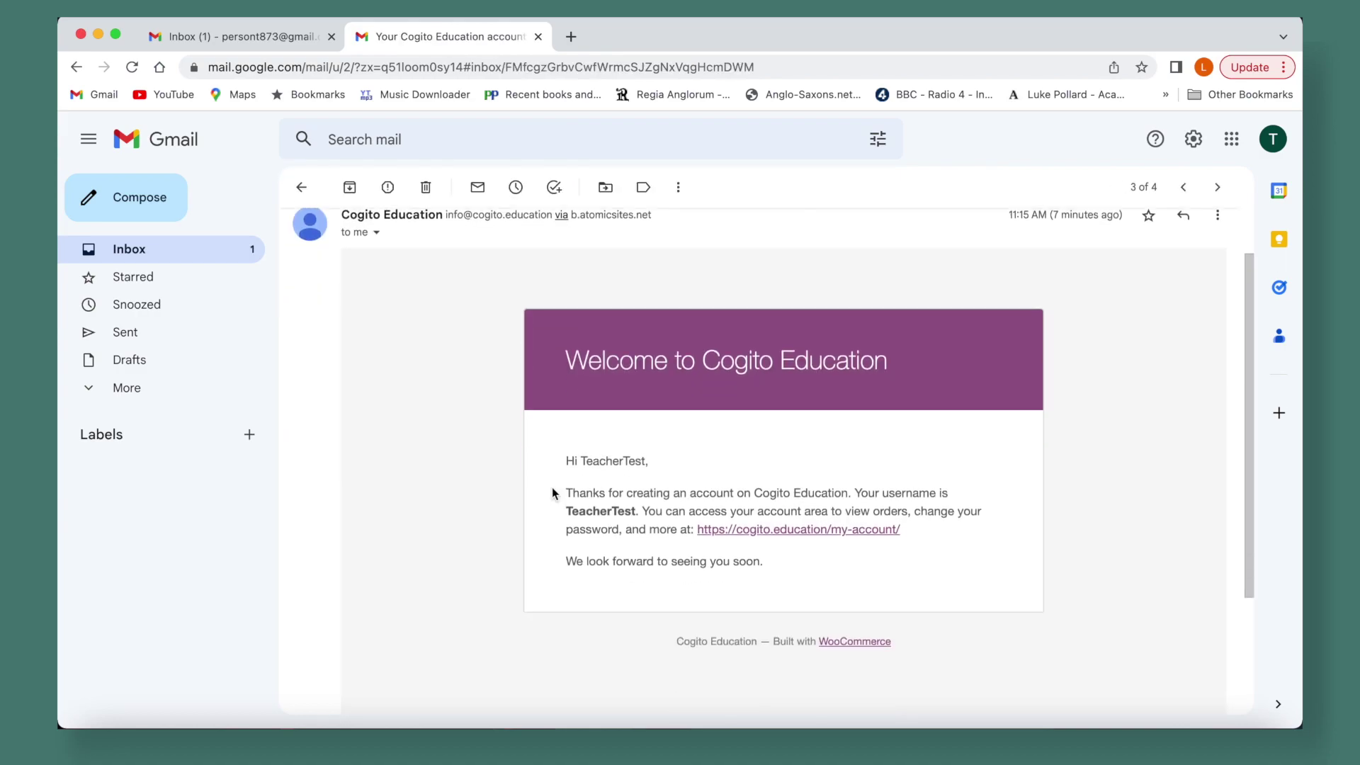
scroll(553, 493, "up", 3)
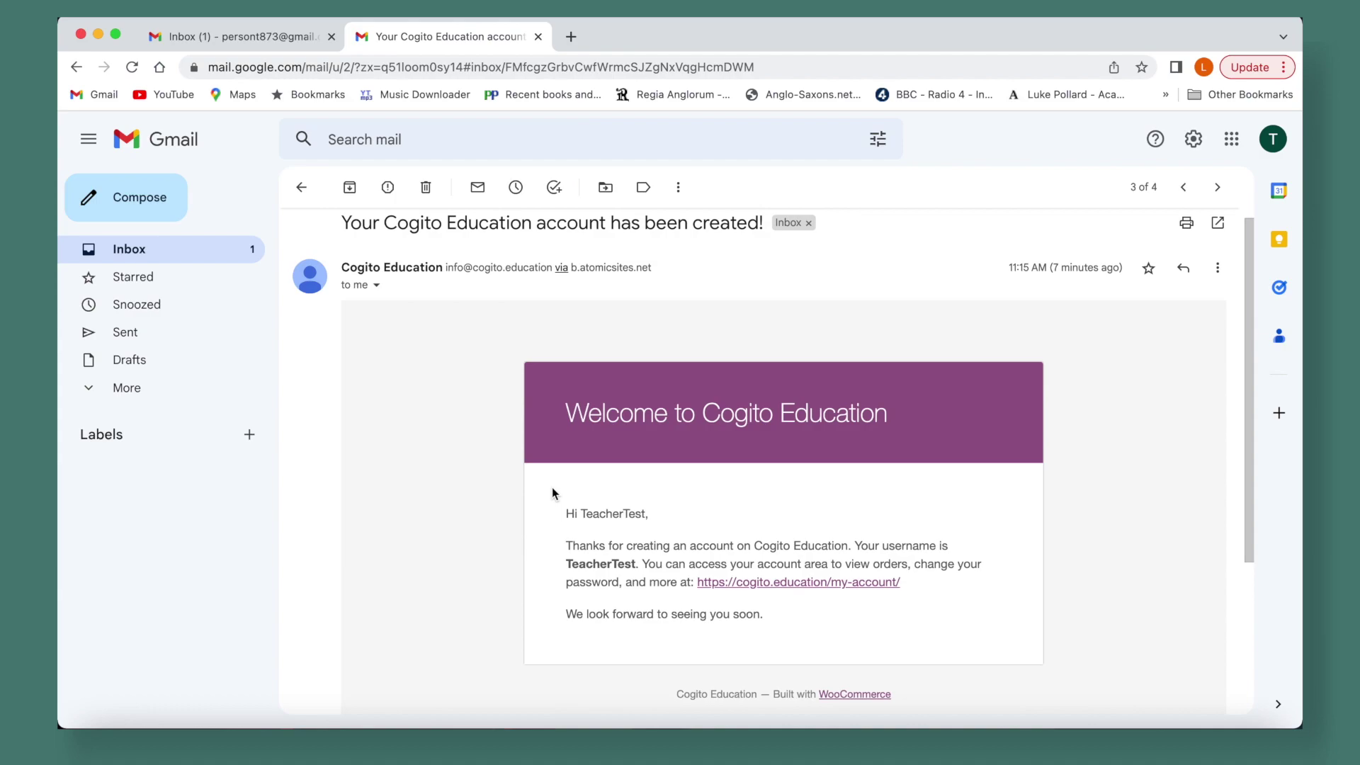
left_click(301, 187)
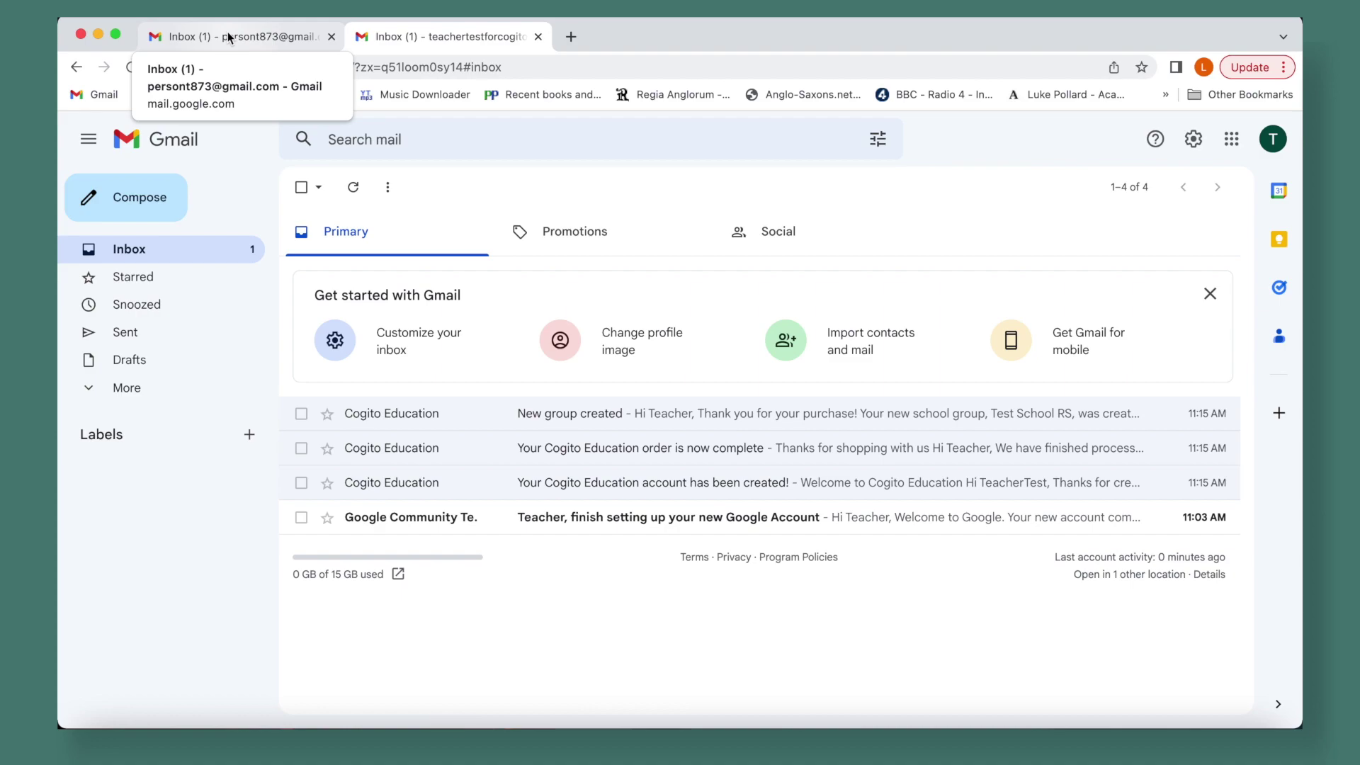
Open the invitation e-mail in the student's inbox and point out the inviting teacher and enrollment code
left_click(228, 31)
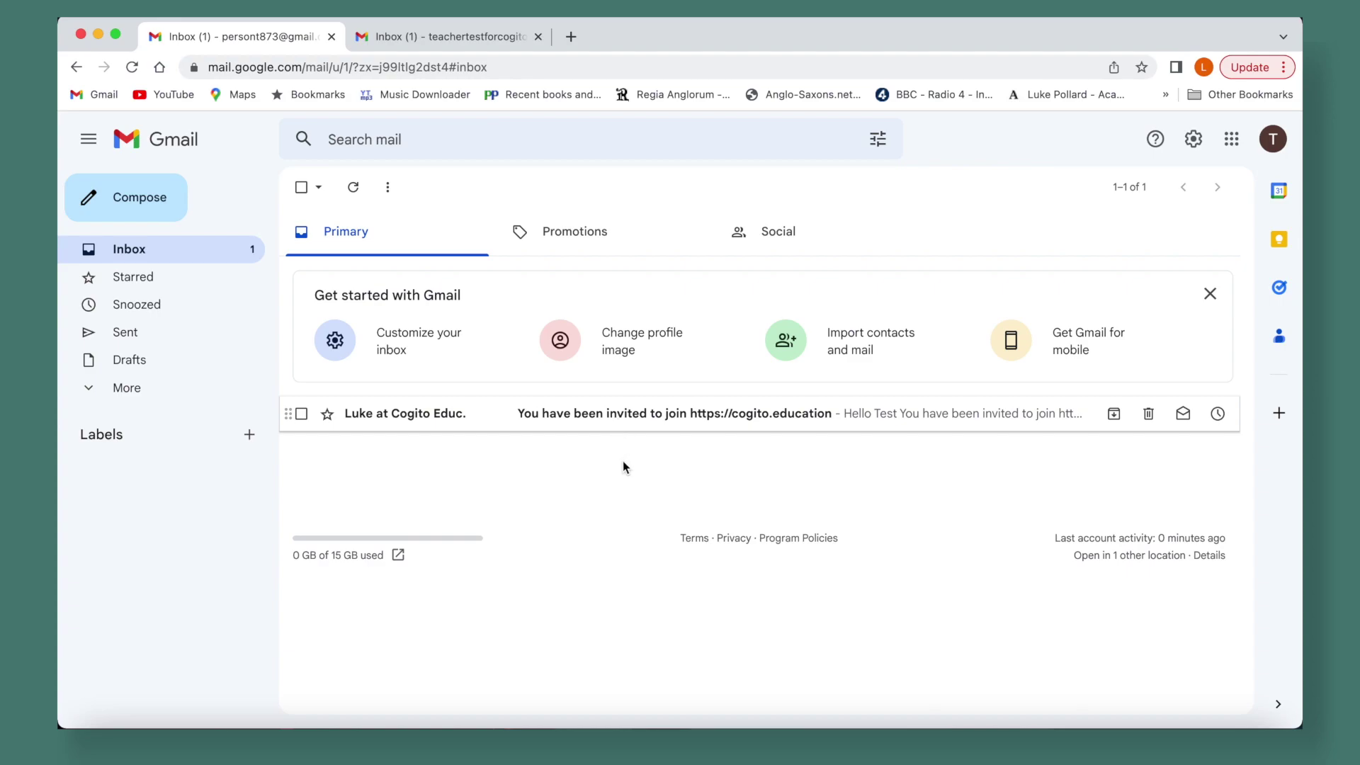
left_click(559, 416)
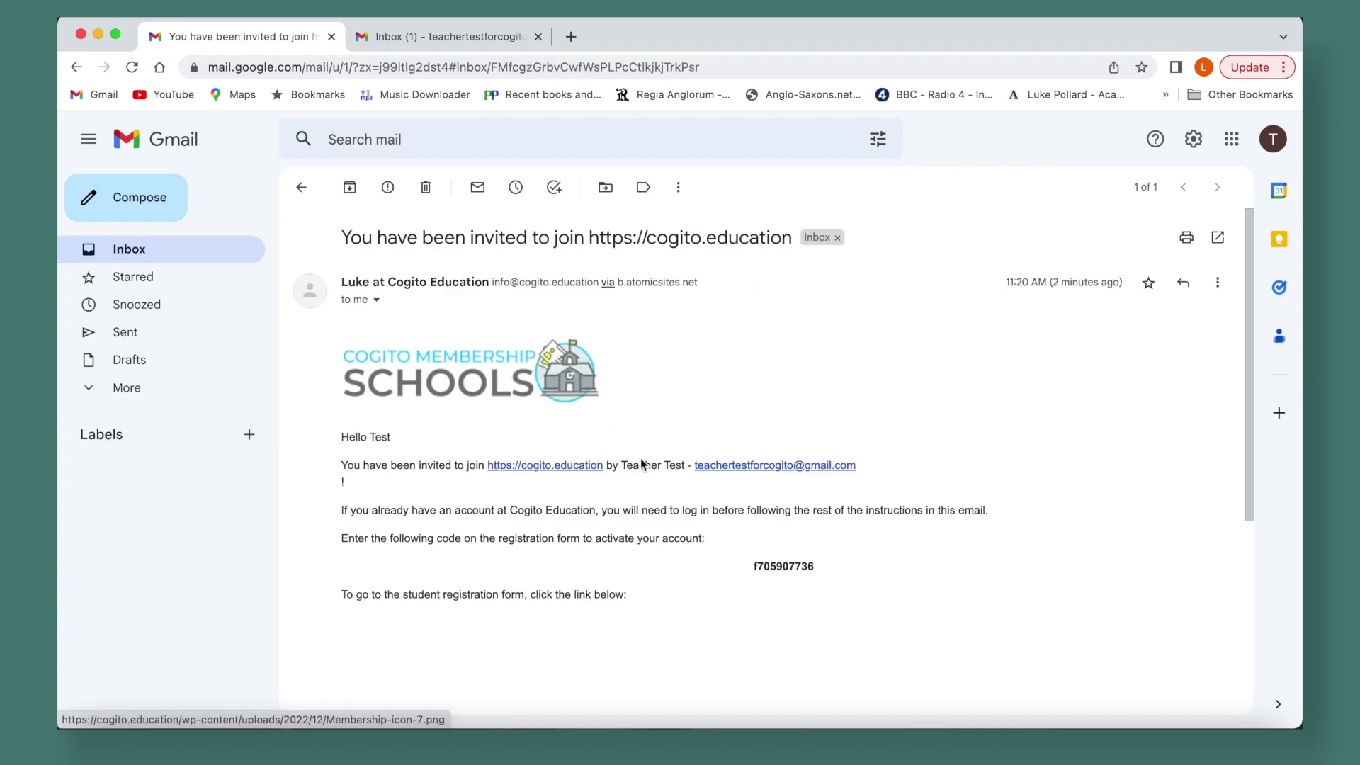
scroll(910, 398, "down", 2)
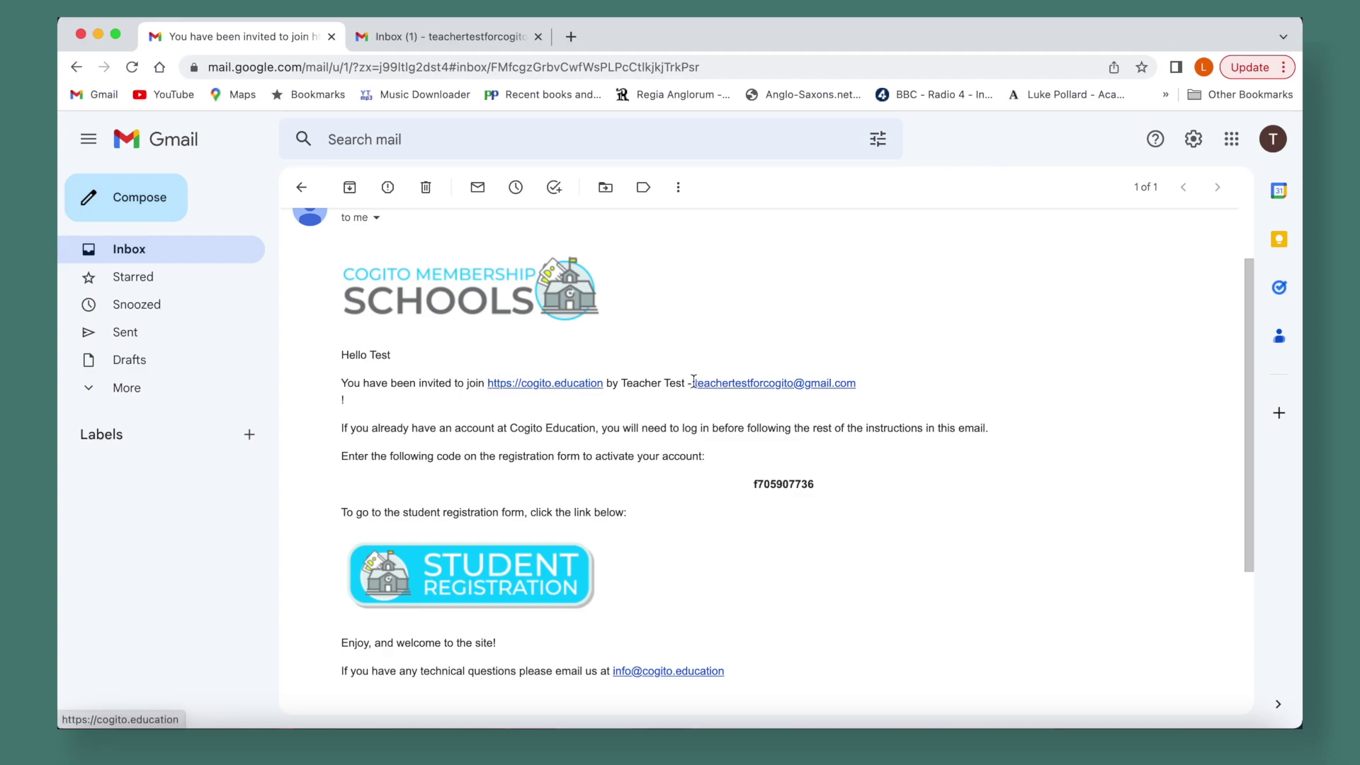
left_click_drag(623, 383, 684, 383)
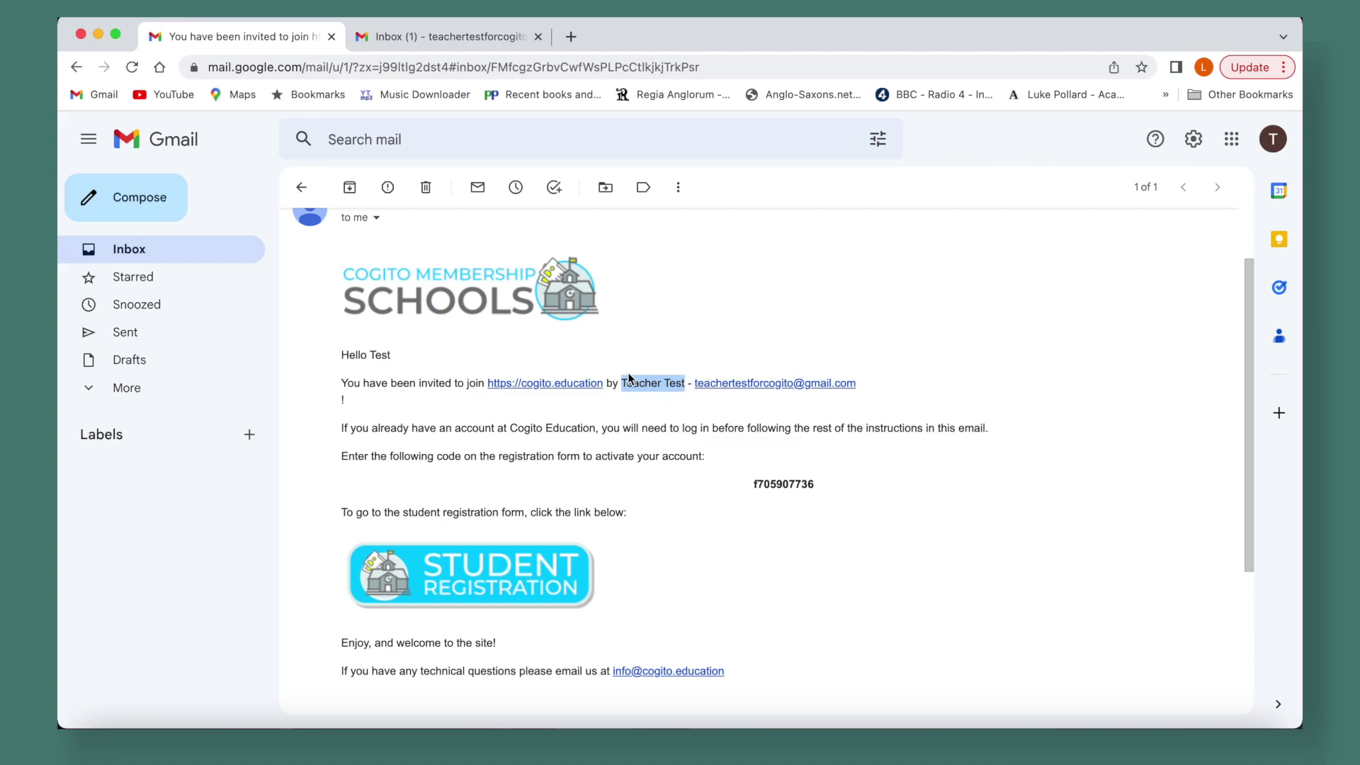
left_click(692, 398)
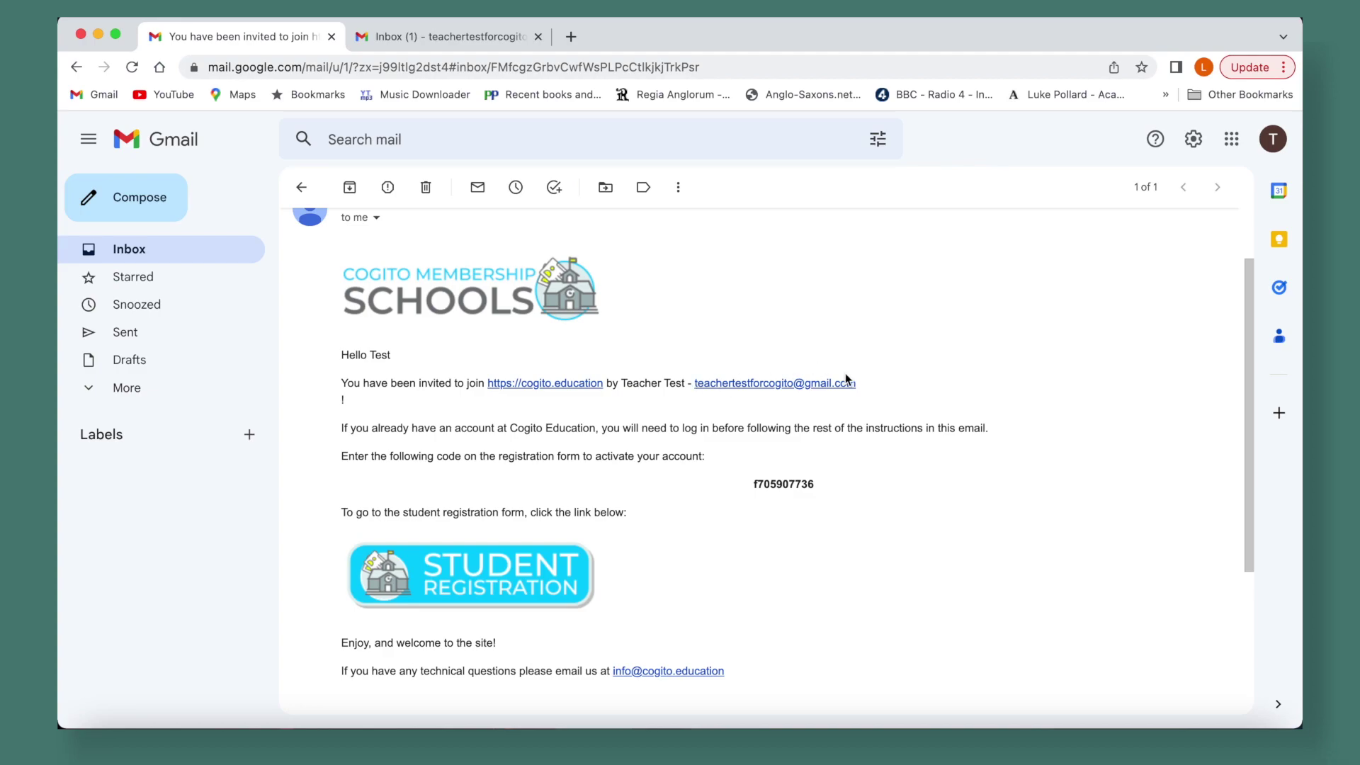
scroll(511, 457, "down", 2)
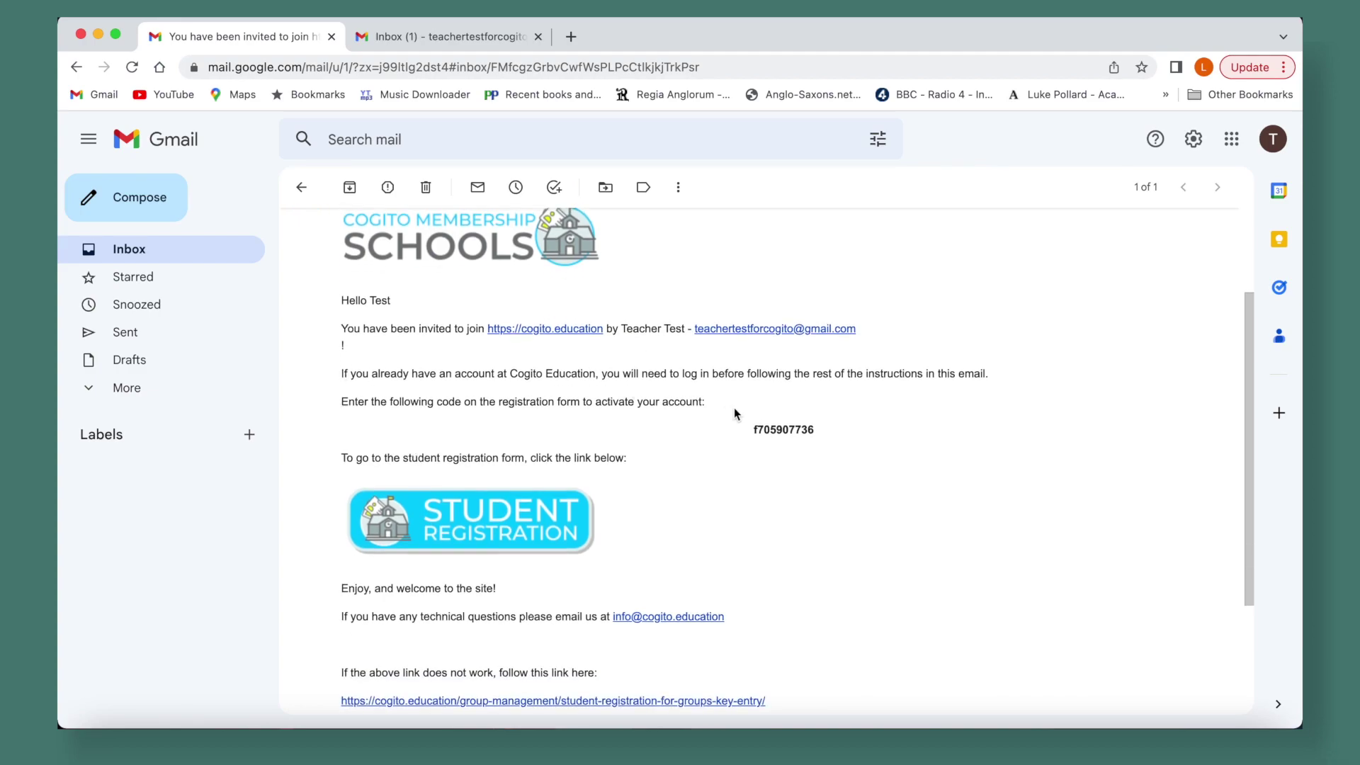
left_click_drag(756, 429, 815, 428)
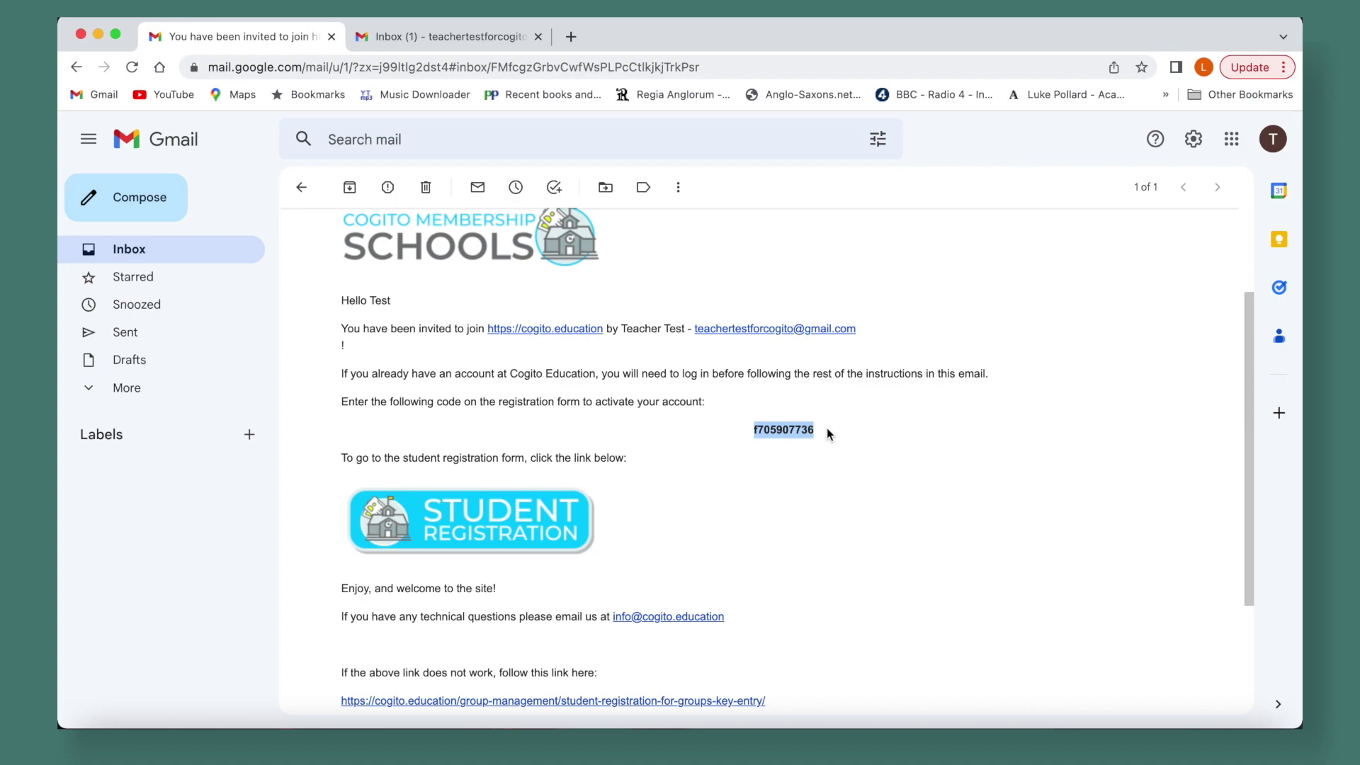
left_click(733, 483)
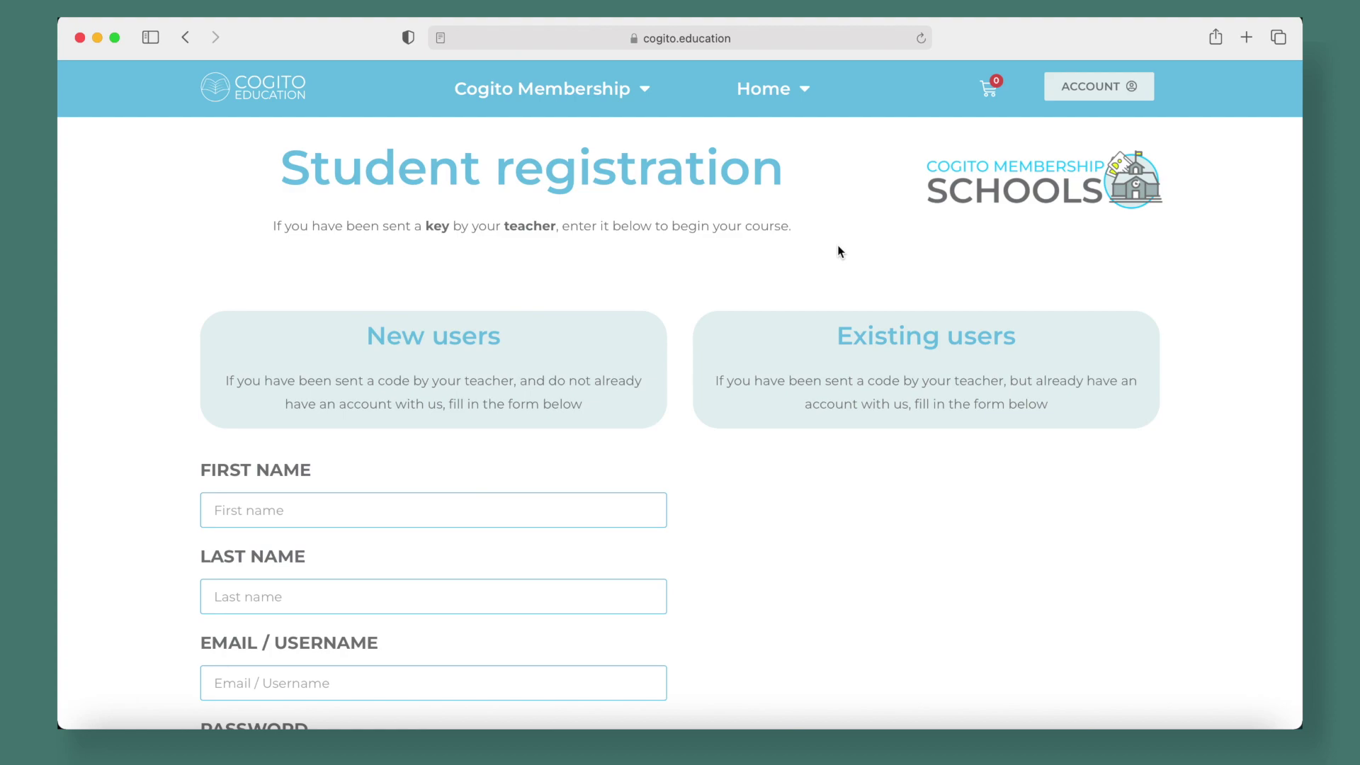
Fill in the student's first name, last name and e-mail on the registration form
scroll(690, 273, "down", 5)
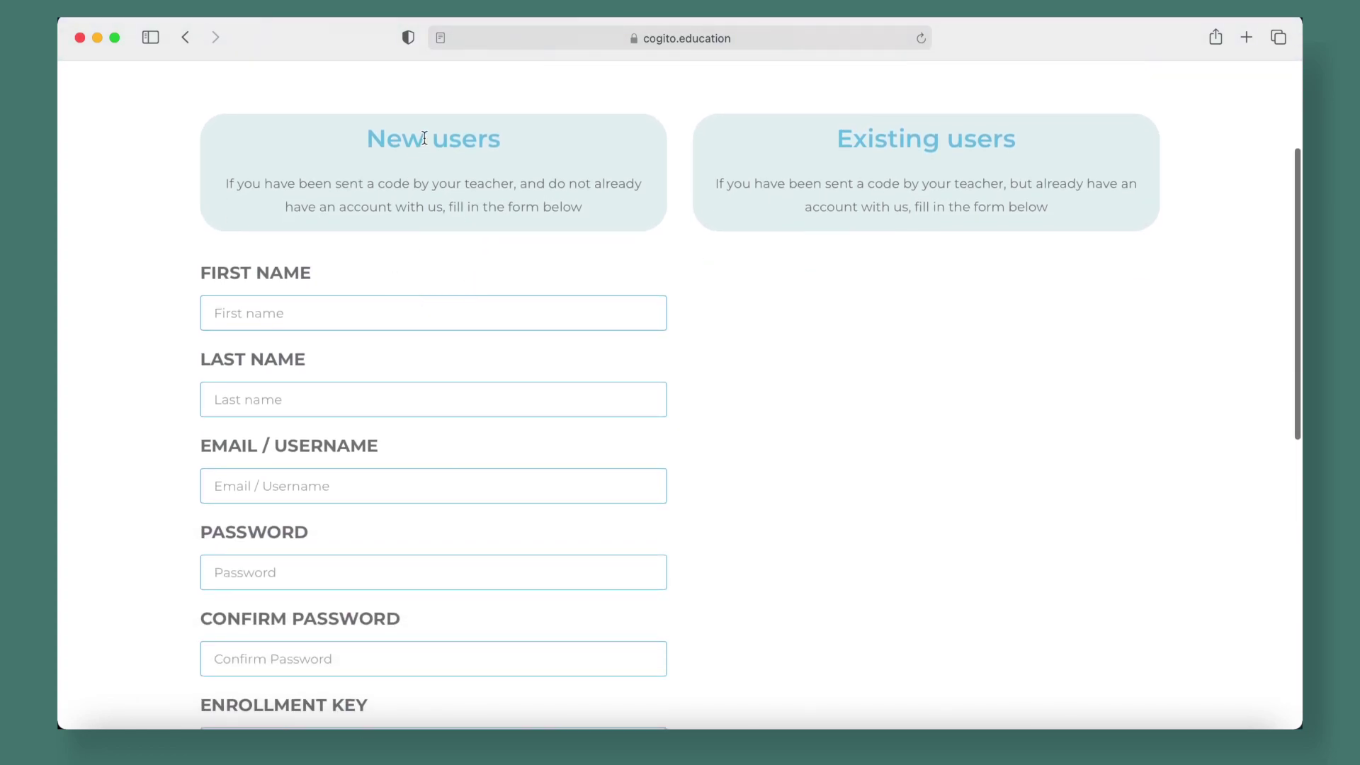
scroll(435, 561, "down", 4)
scroll(434, 559, "up", 6)
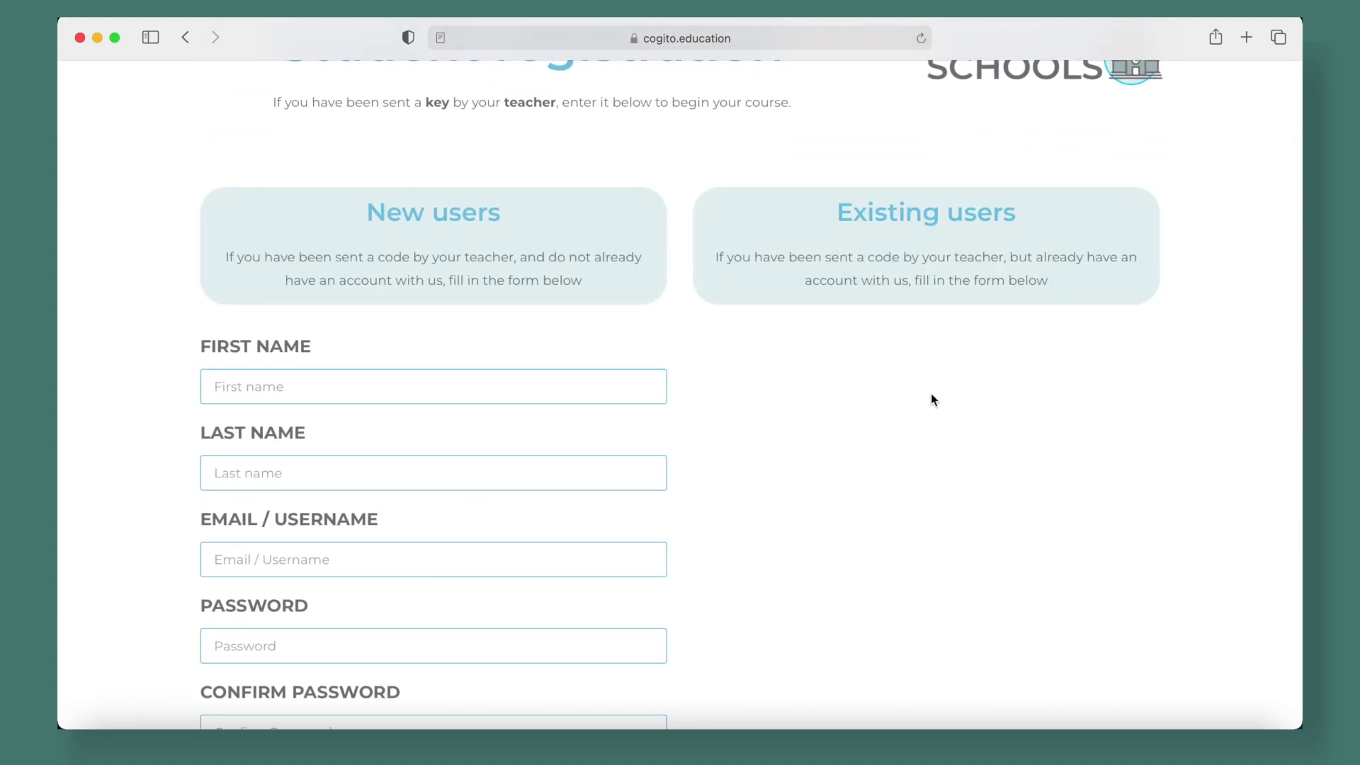
scroll(486, 368, "down", 5)
scroll(486, 368, "up", 4)
left_click(353, 275)
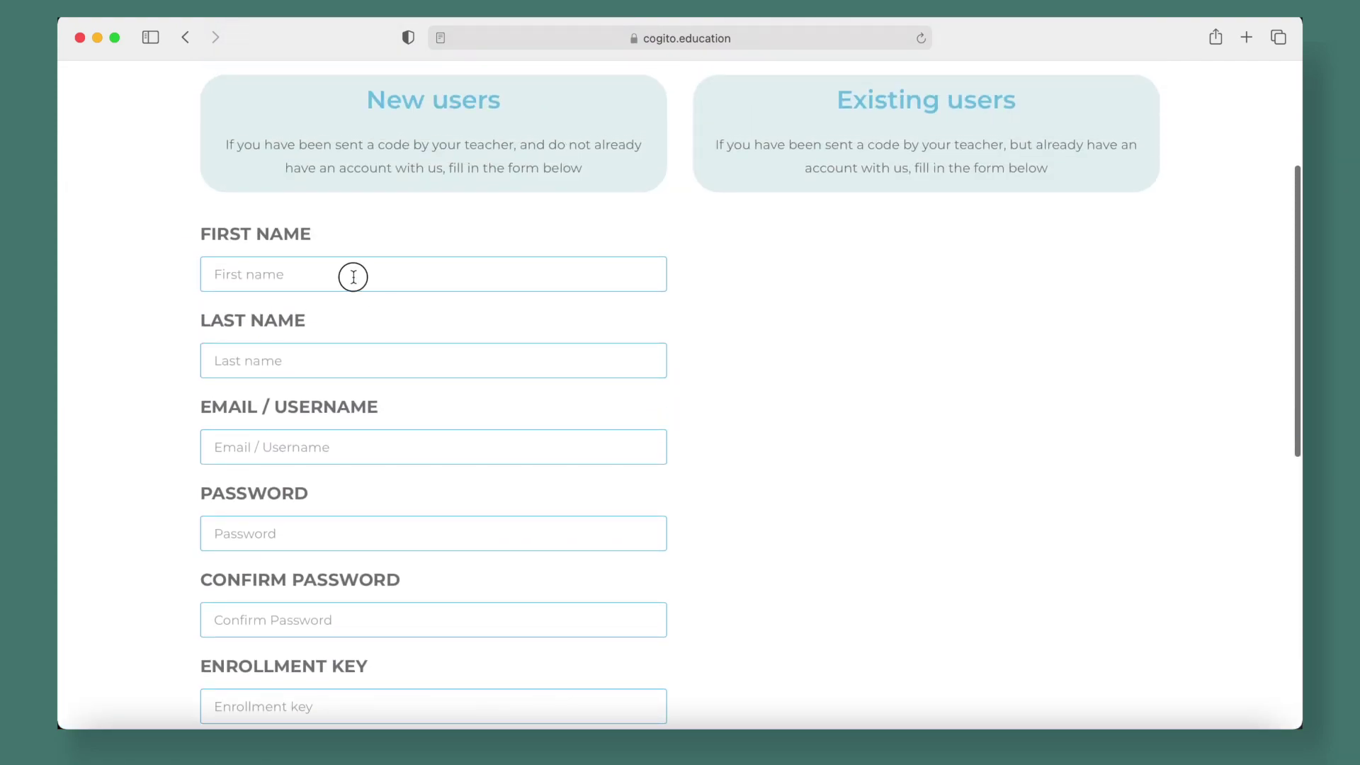
type("Test")
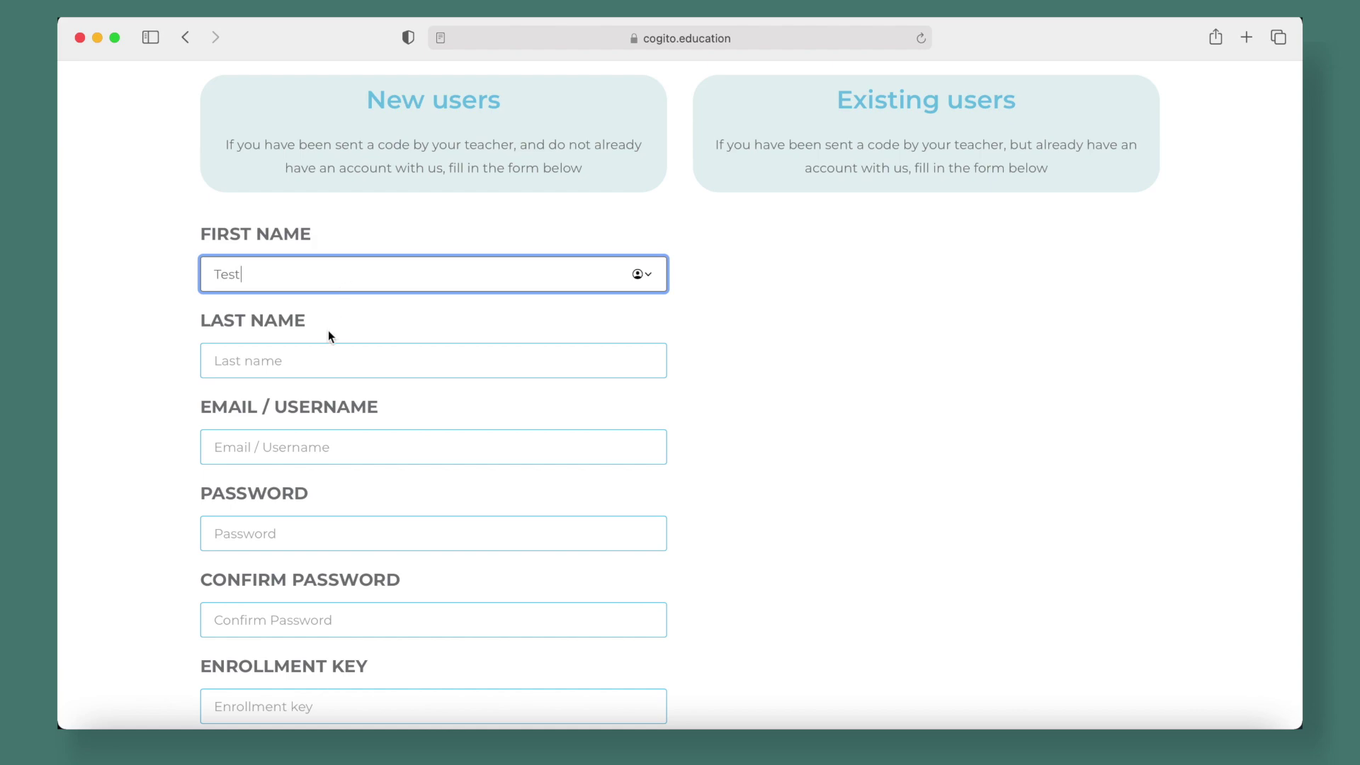
left_click(317, 355)
type("Student")
left_click(298, 443)
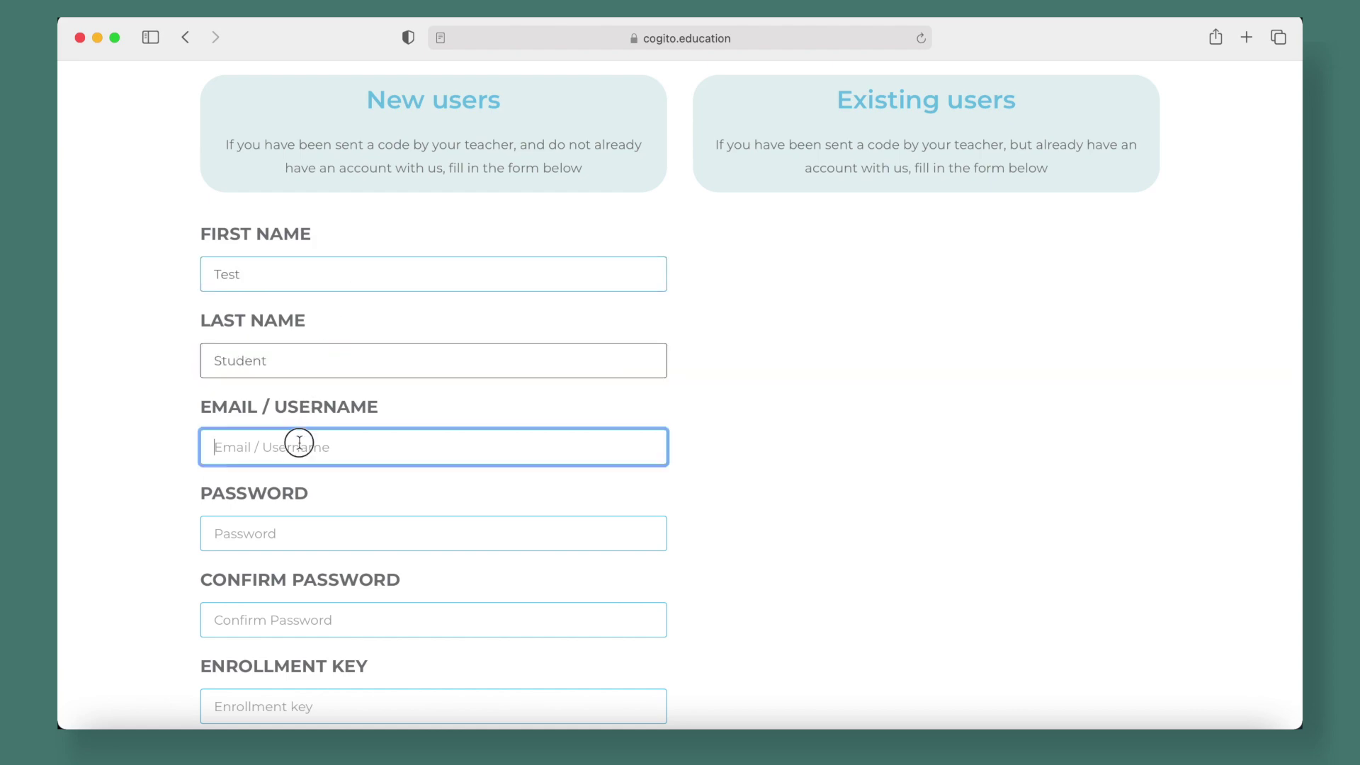
scroll(280, 540, "down", 1)
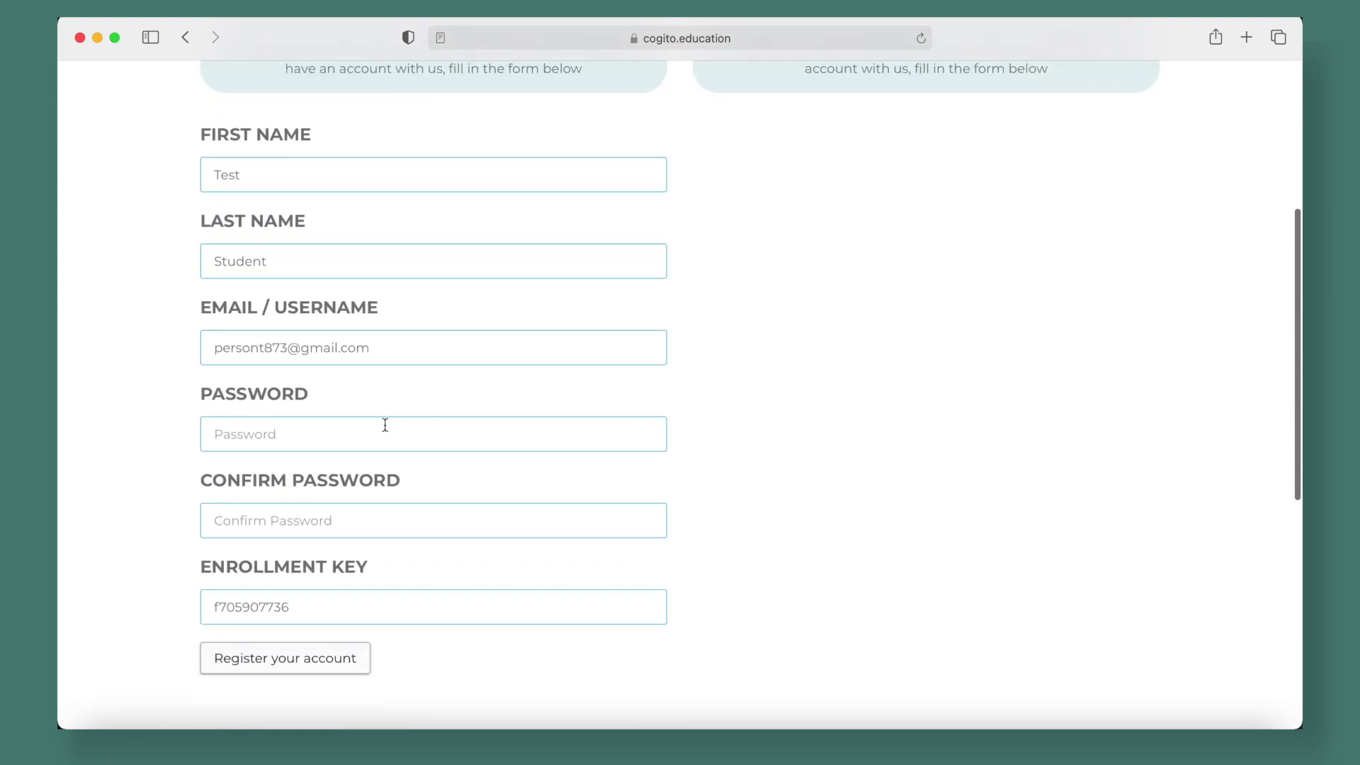
Enter matching passwords without Safari's suggestion, register the account, and decline saving the password
left_click(384, 425)
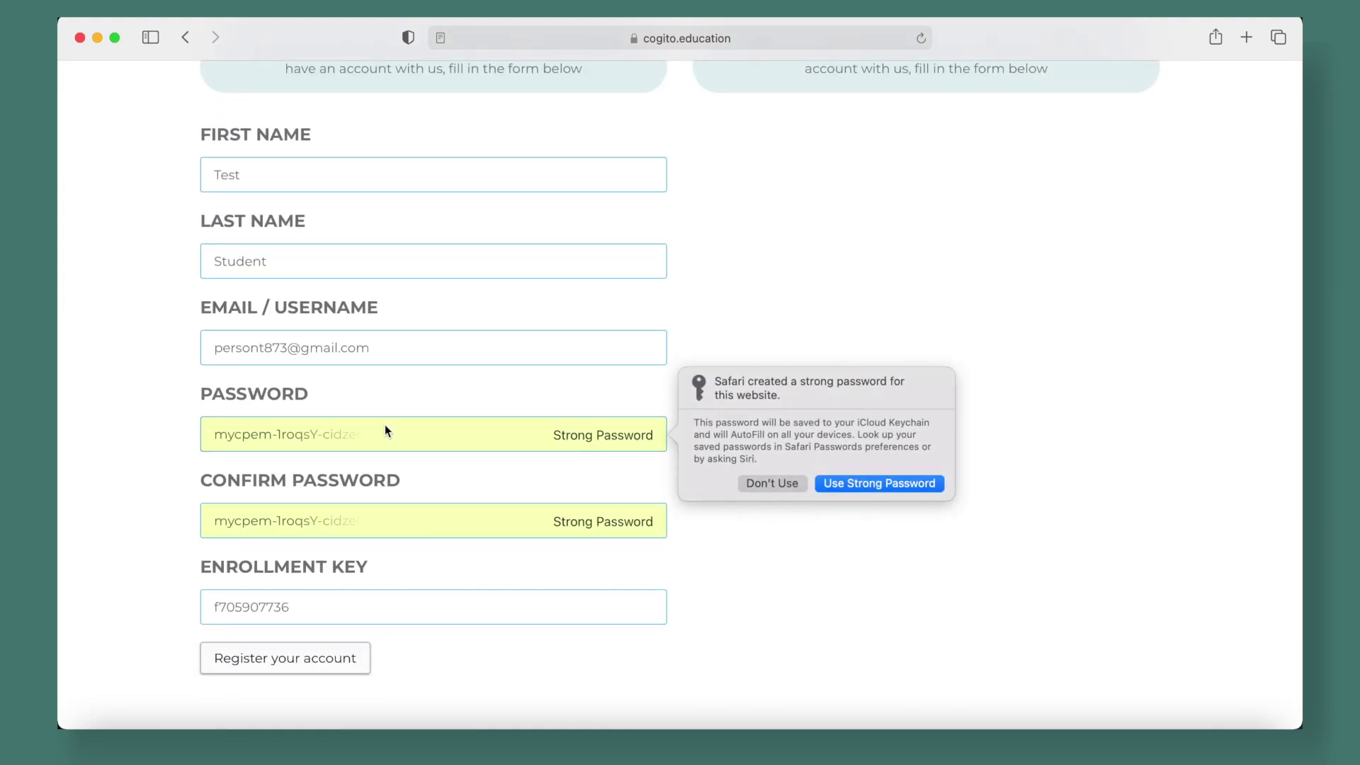
left_click(755, 489)
type("••")
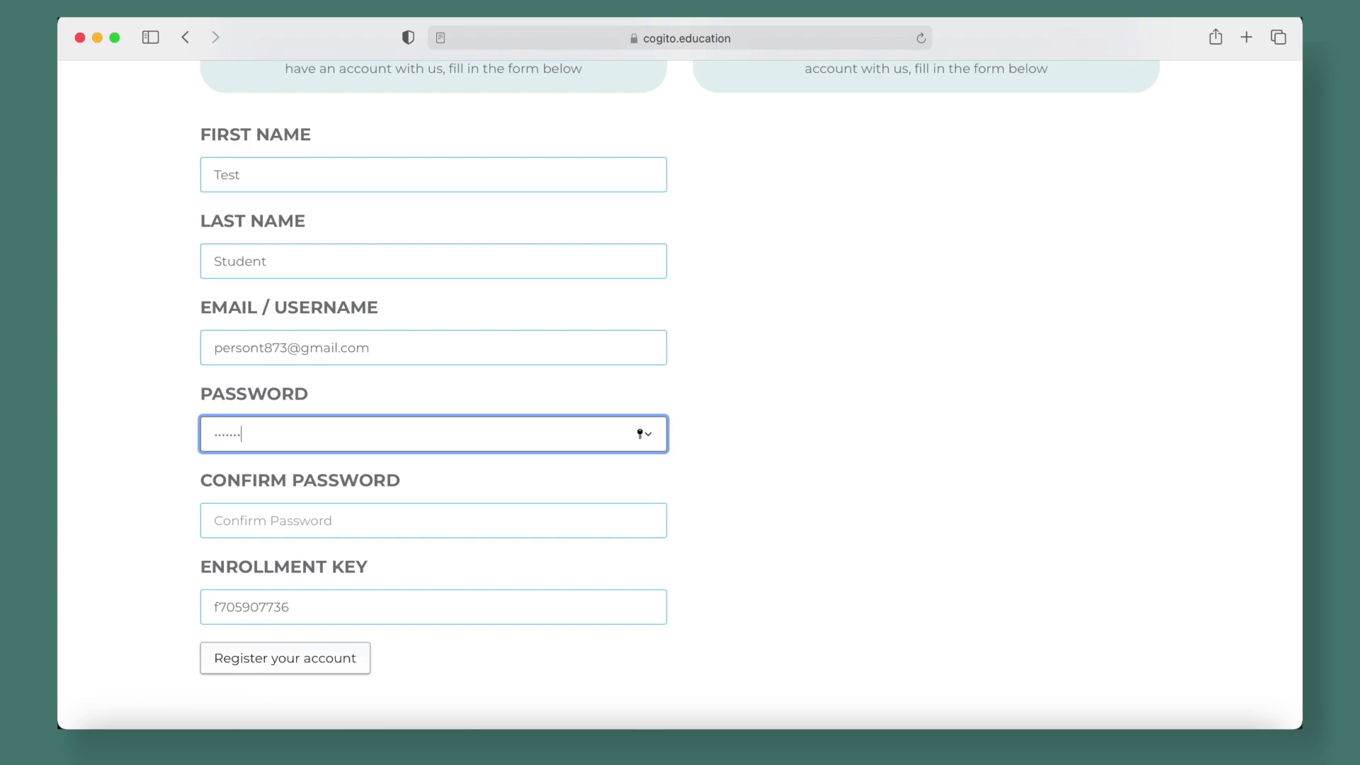
left_click(243, 522)
type("••")
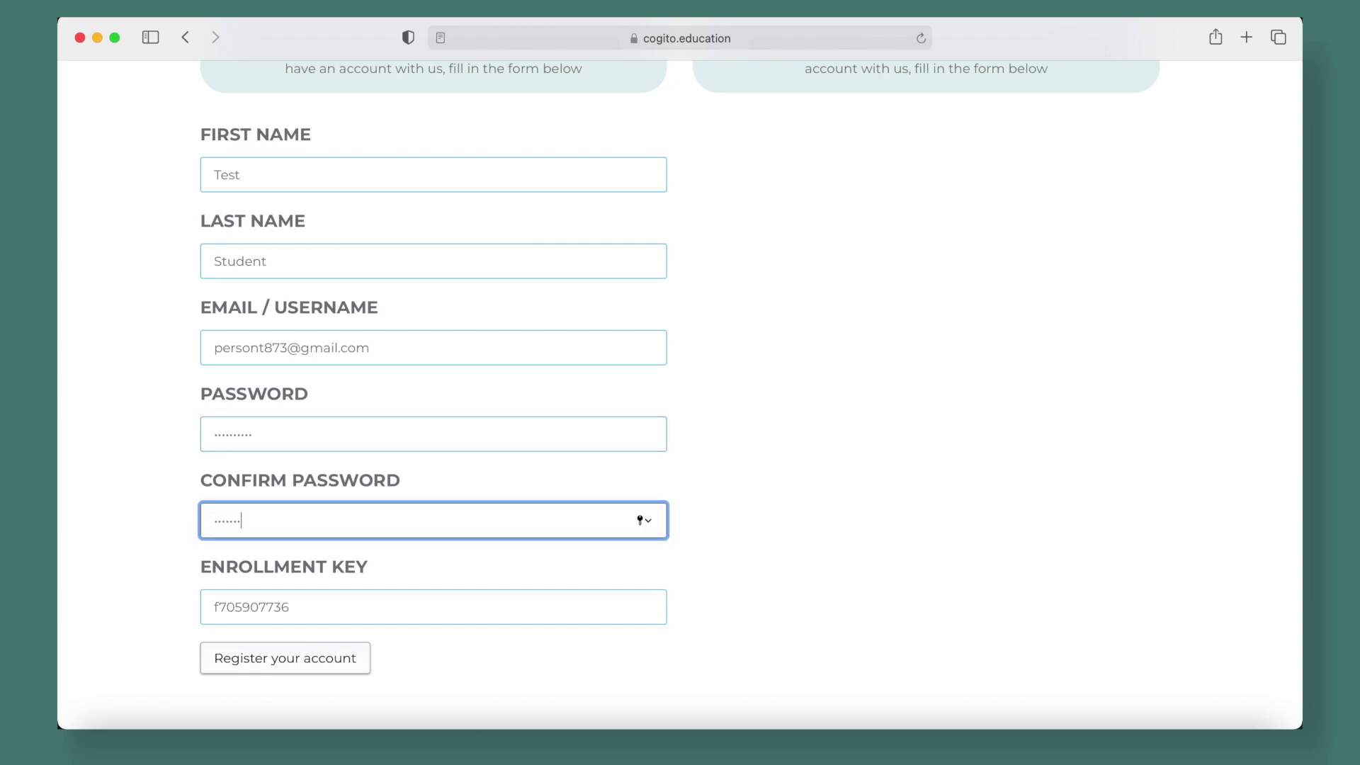
left_click(791, 553)
scroll(791, 553, "down", 2)
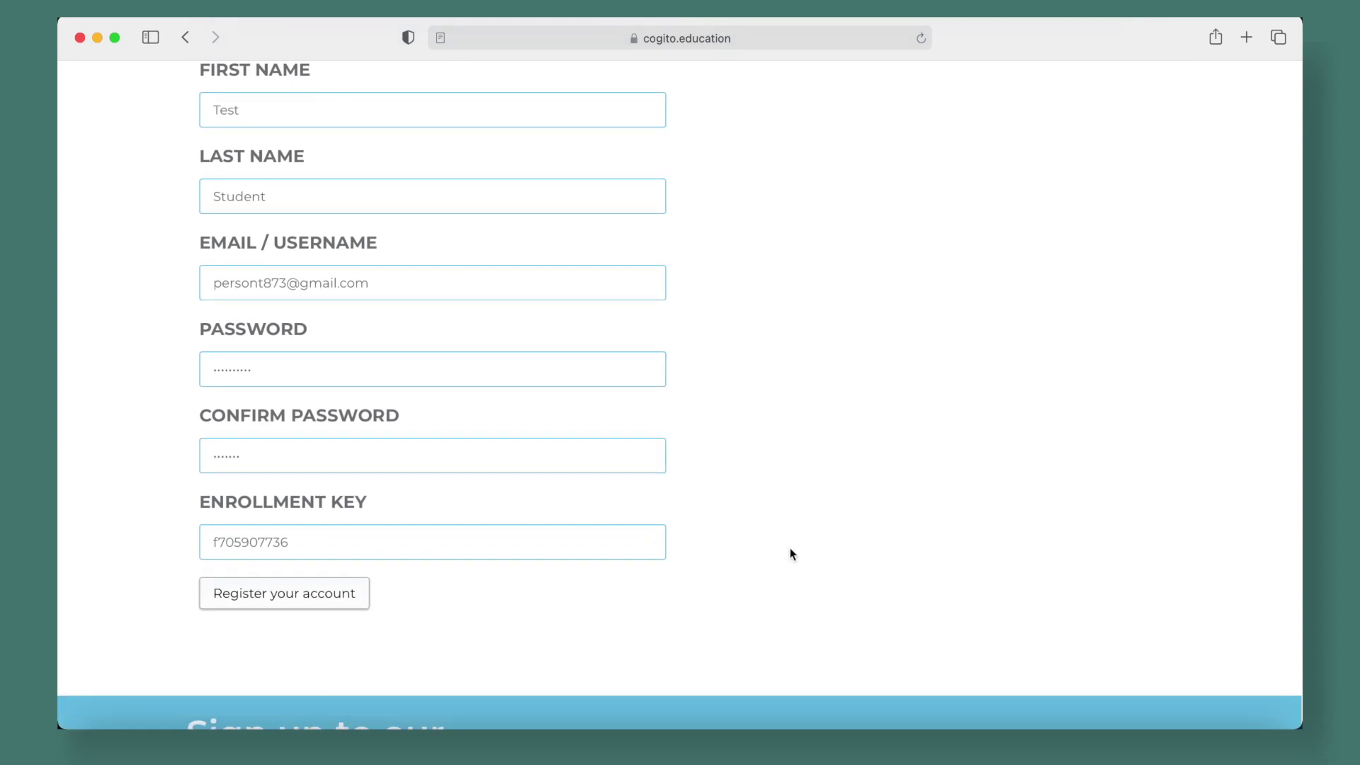
scroll(789, 547, "up", 2)
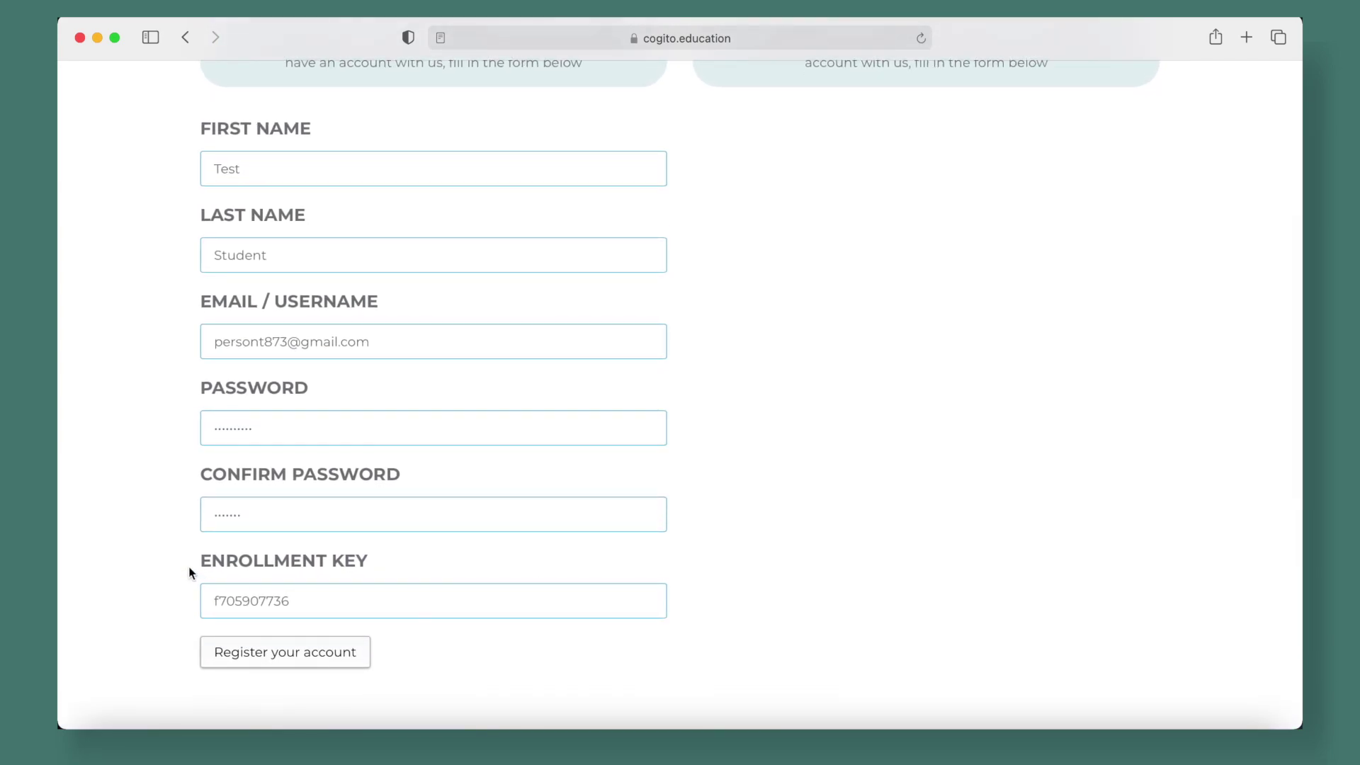
left_click(255, 664)
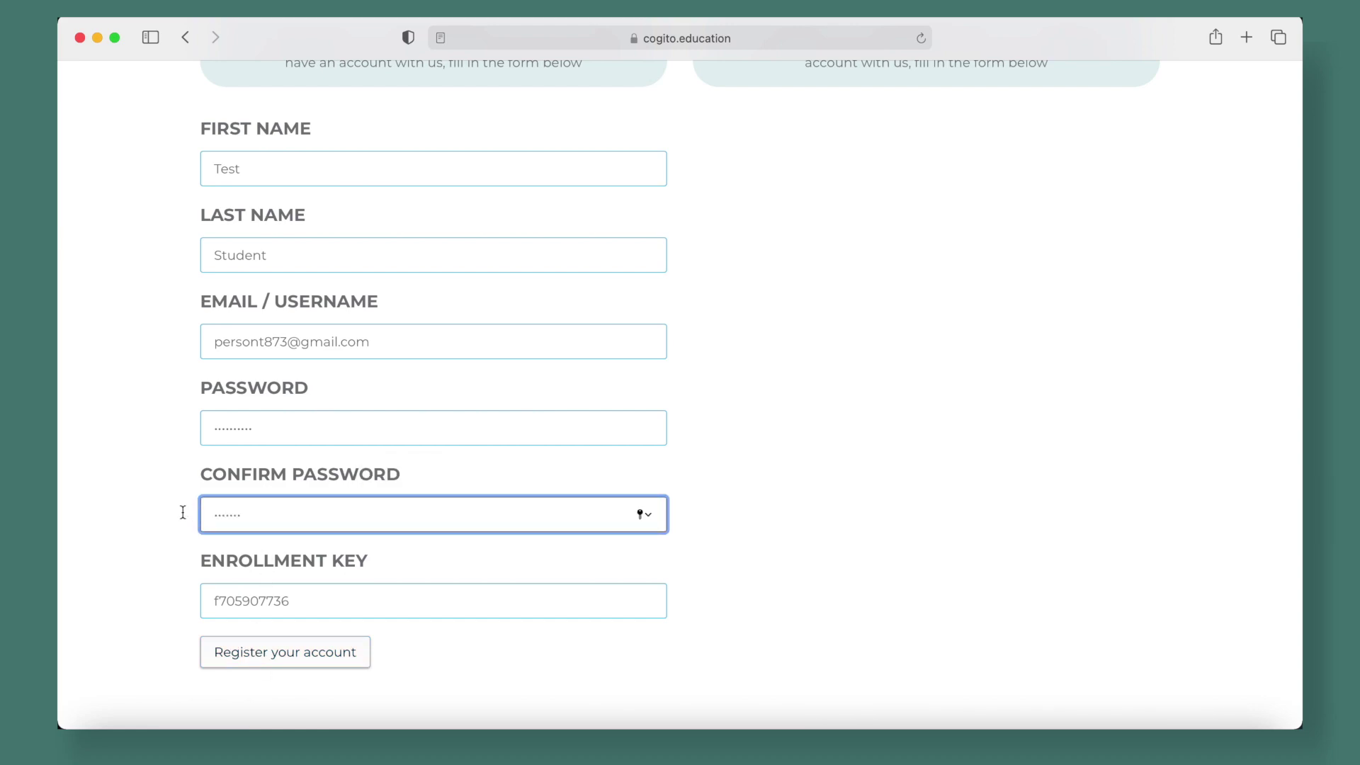
left_click_drag(282, 517, 191, 516)
type("••")
left_click(256, 648)
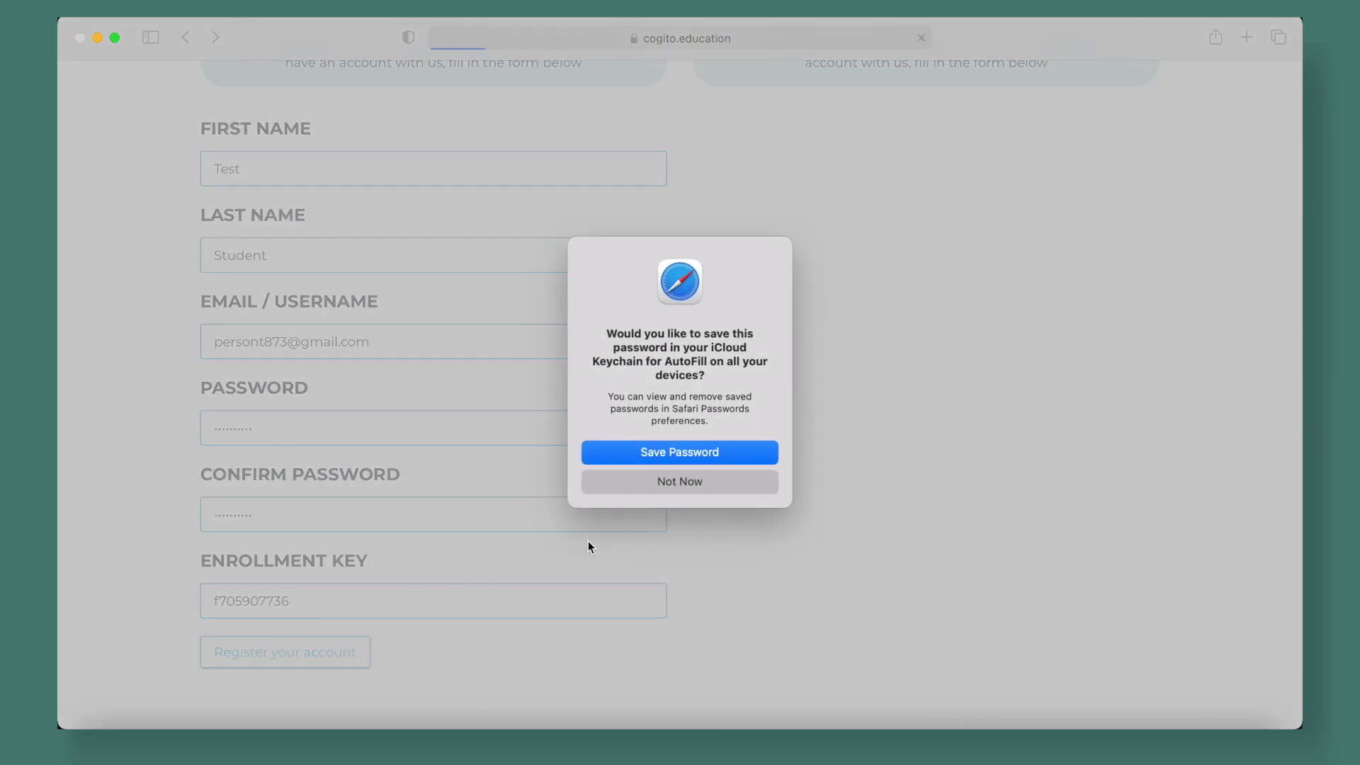
left_click(680, 481)
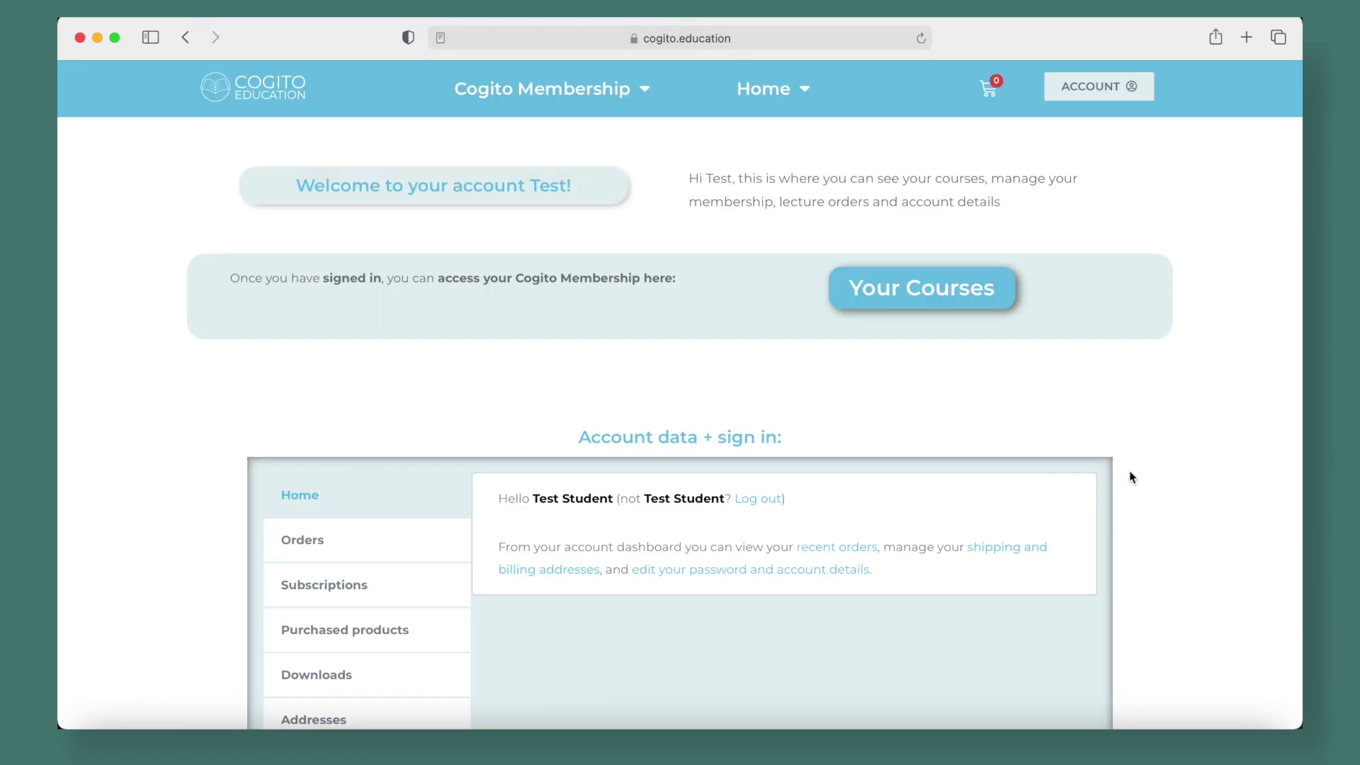
Scroll through the new Test Student account dashboard and back to the welcome message
scroll(811, 433, "down", 3)
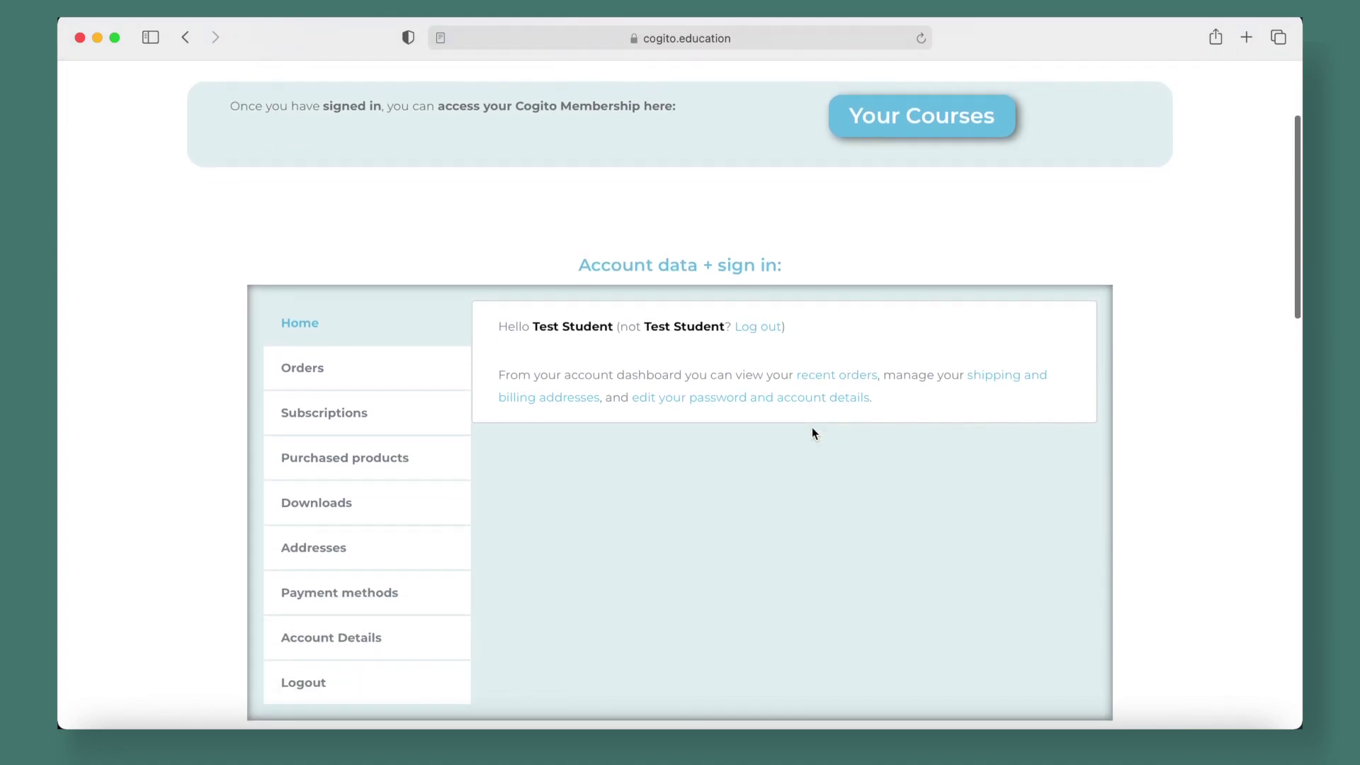
scroll(813, 432, "down", 5)
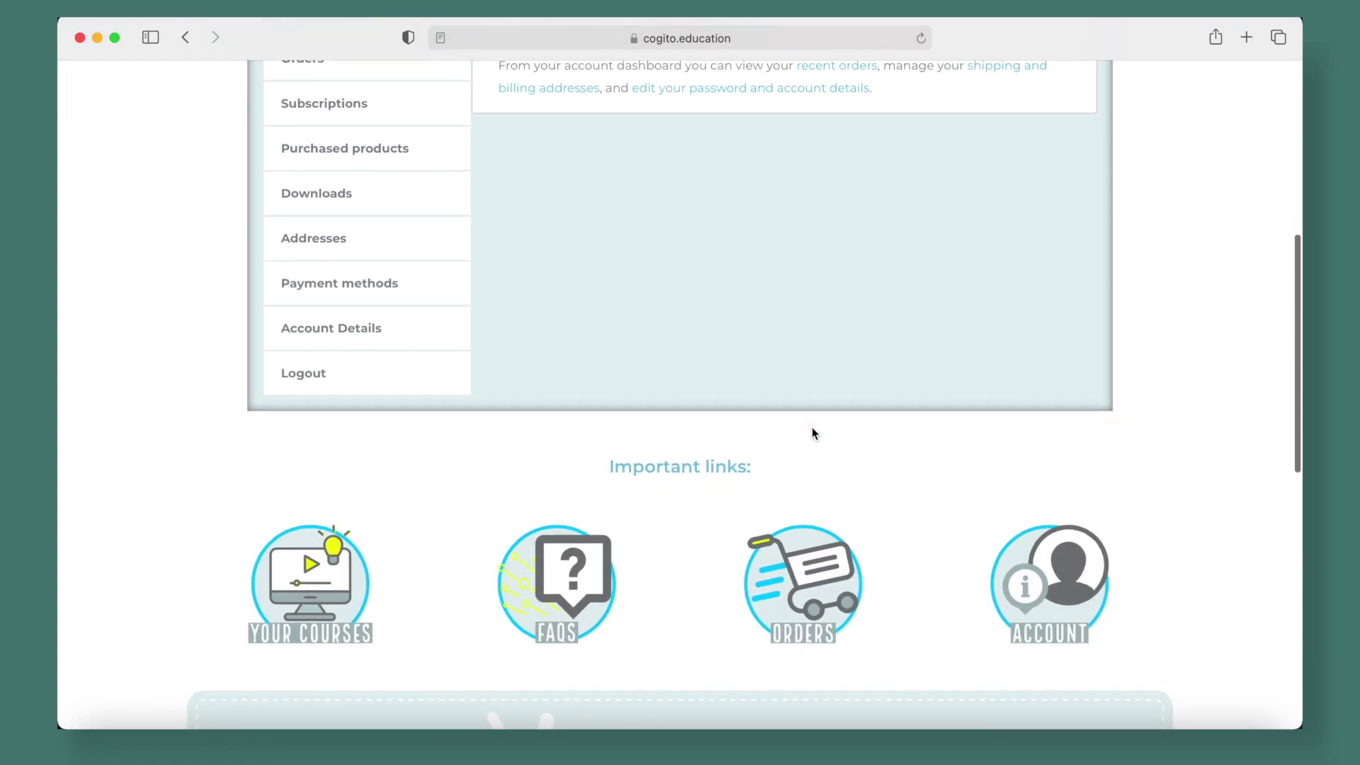
scroll(812, 432, "up", 8)
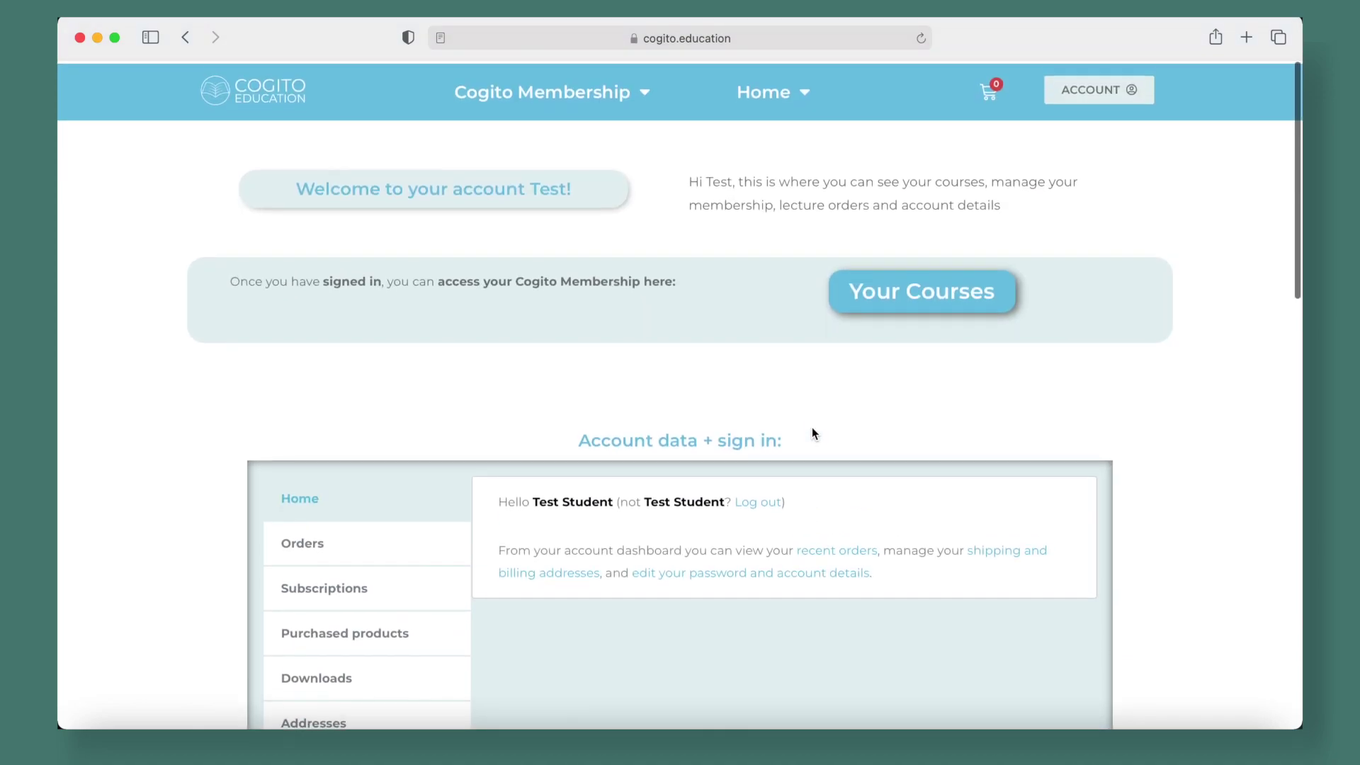
scroll(812, 432, "down", 3)
scroll(812, 432, "up", 3)
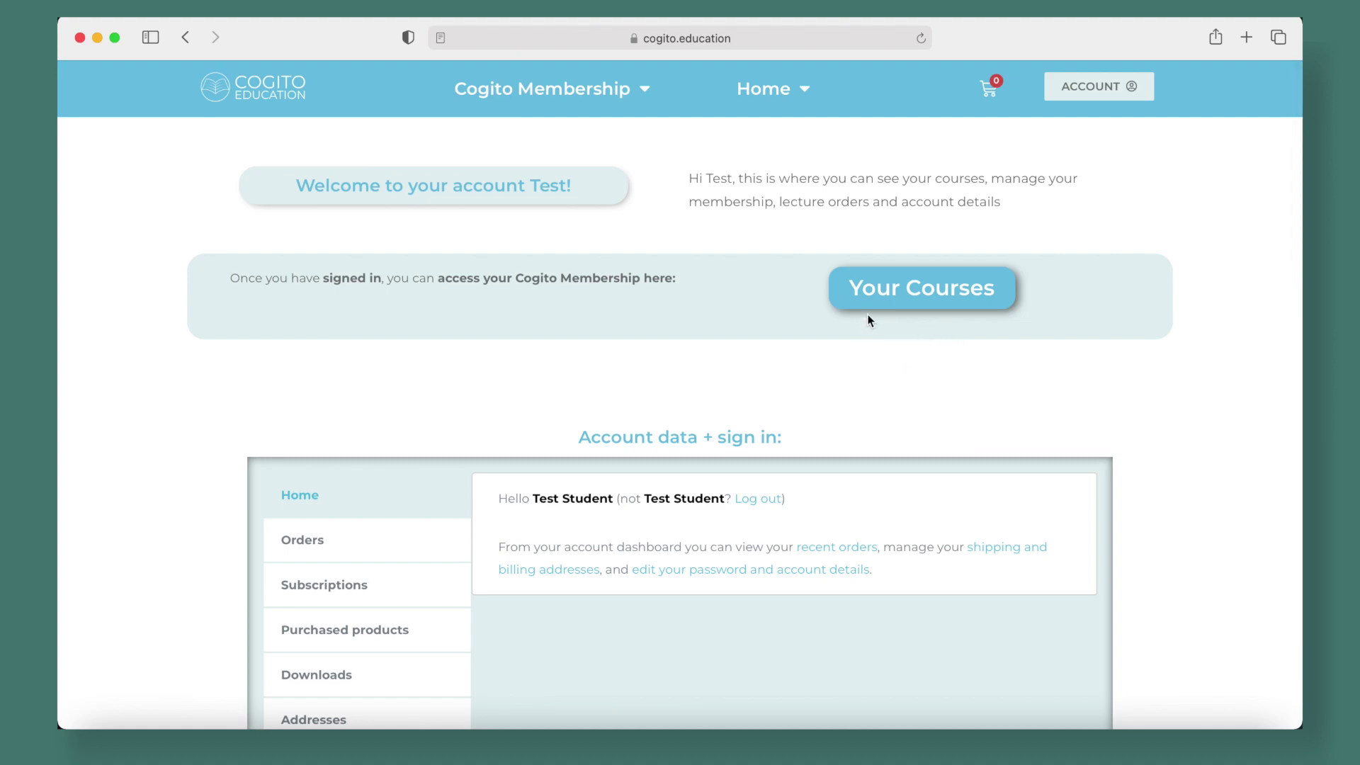
Open Your Courses and go into the Ontological Argument course
left_click(882, 294)
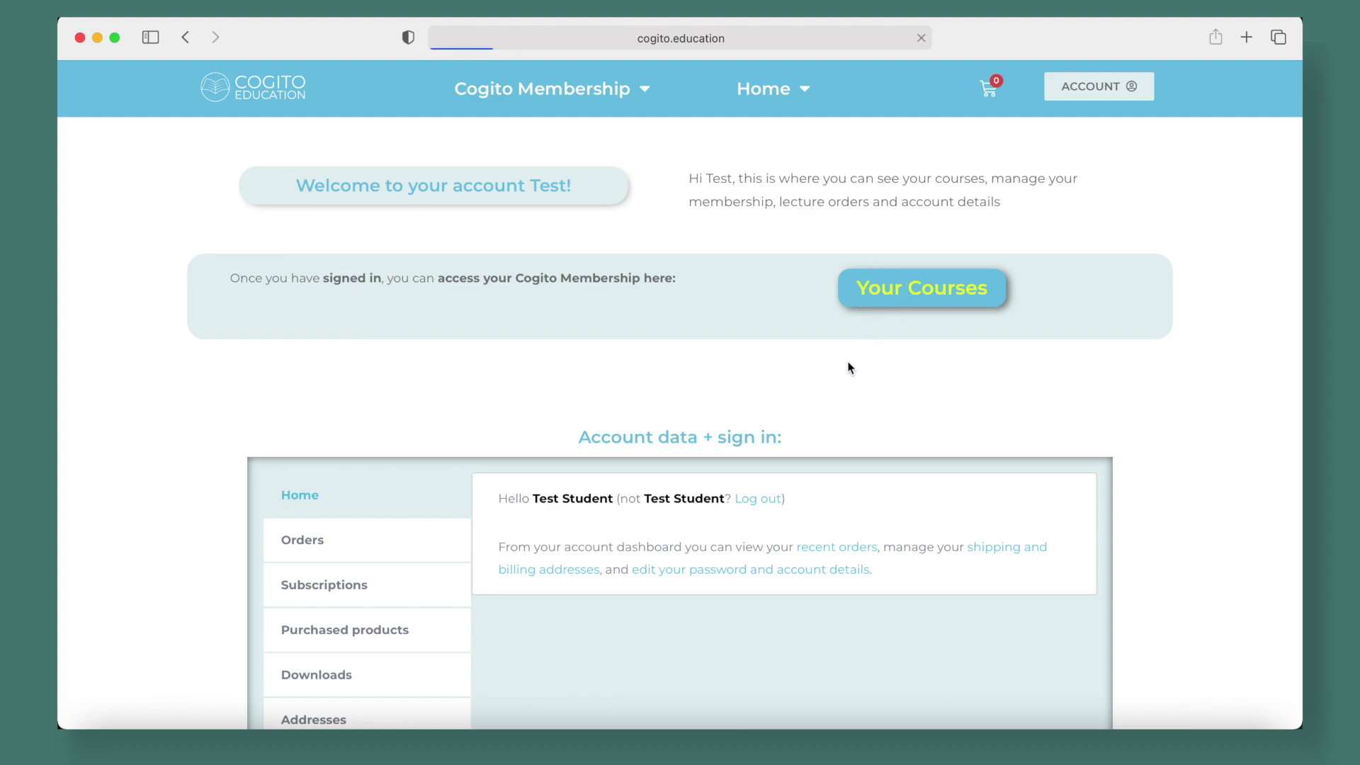
scroll(850, 368, "down", 5)
scroll(850, 368, "down", 8)
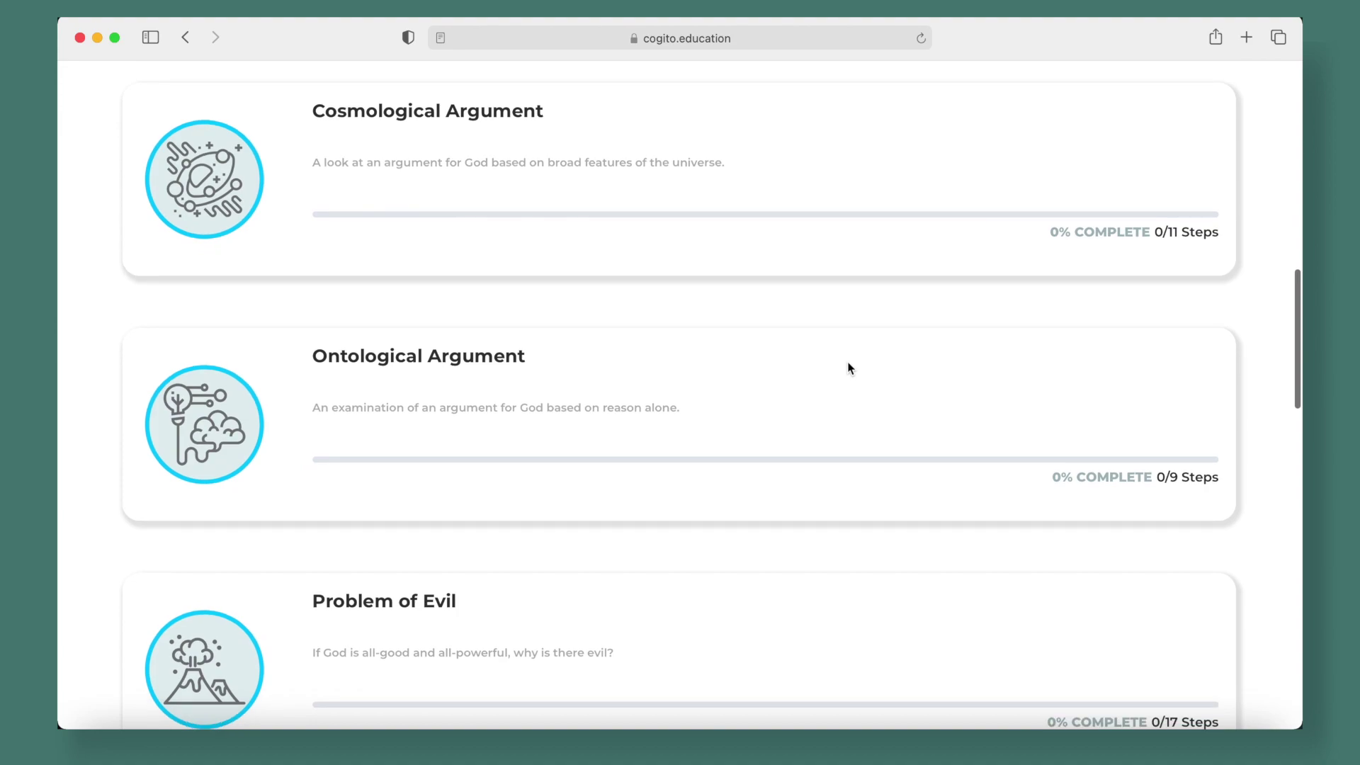
scroll(847, 368, "down", 2)
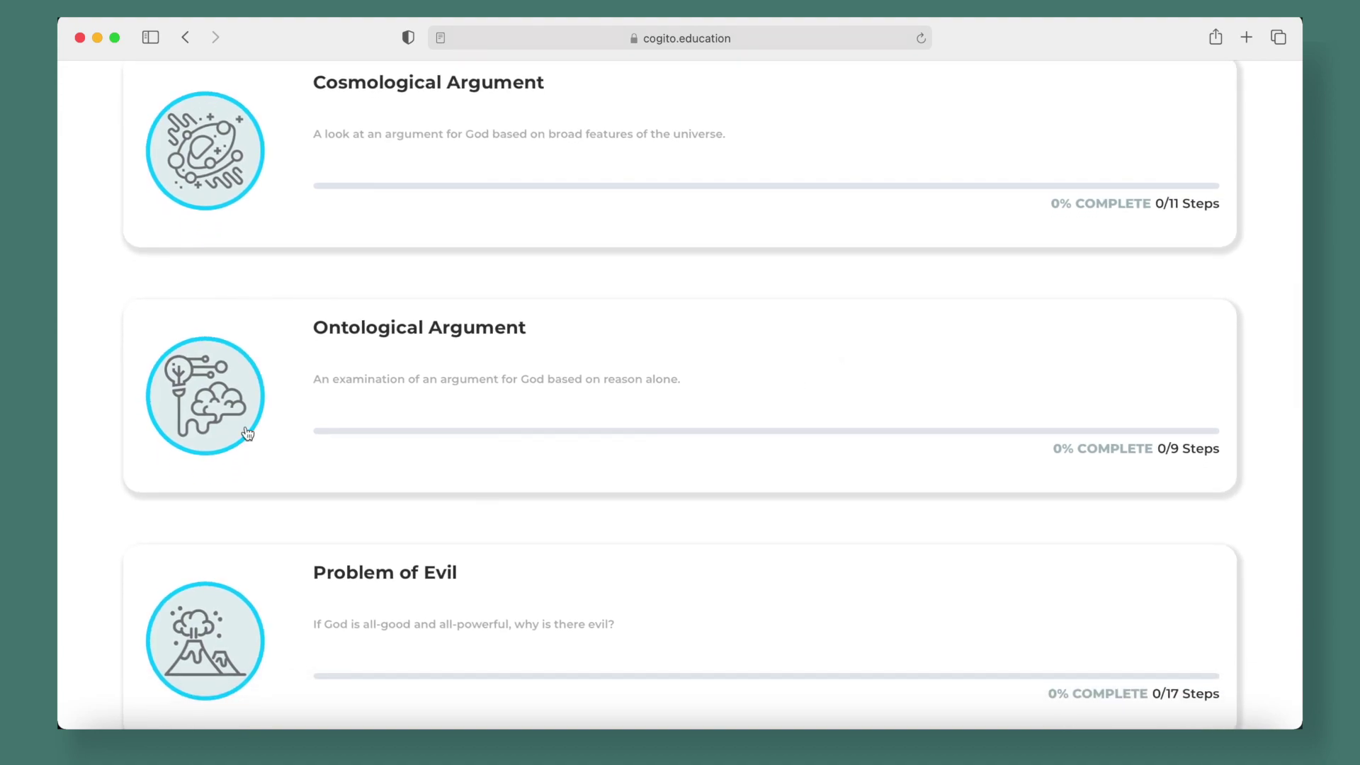
left_click(356, 337)
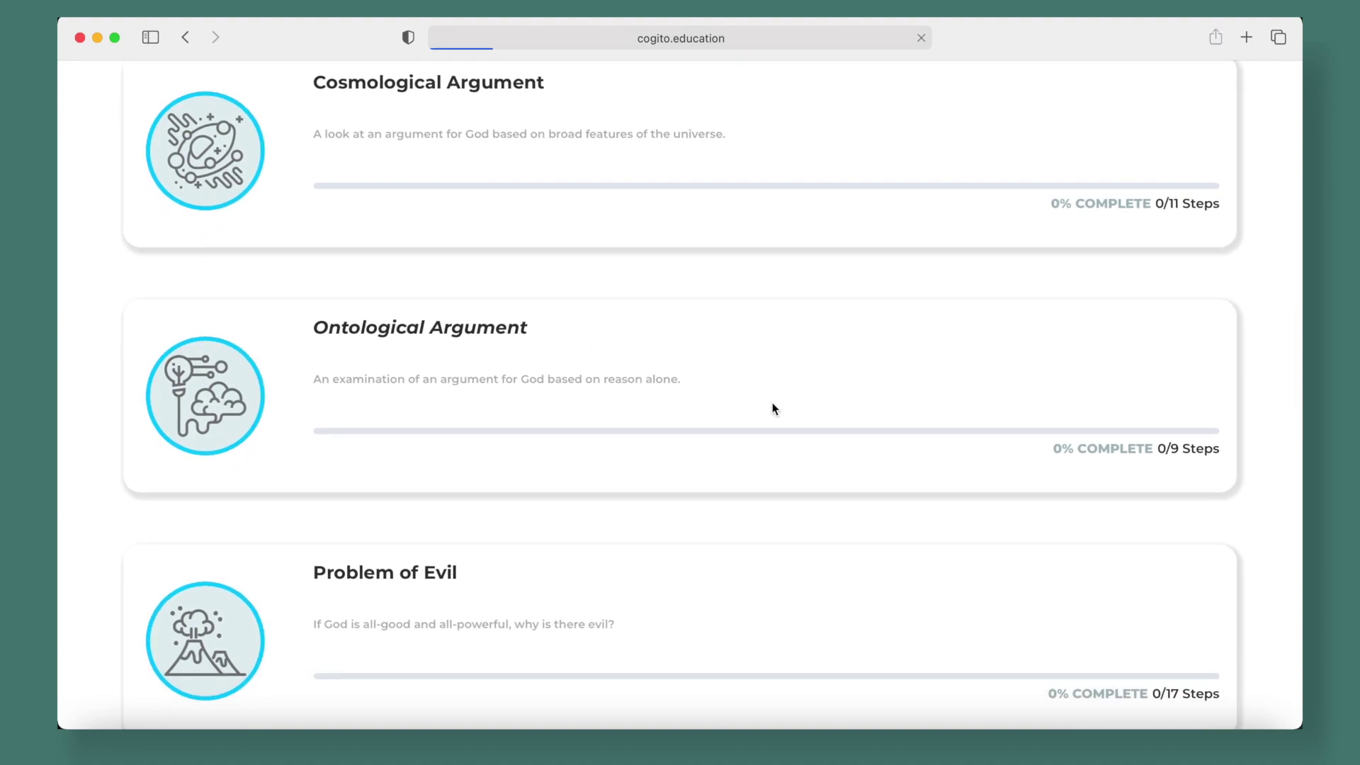
Look through the Ontological Argument content, then return to the course list showing 0% progress
scroll(932, 373, "down", 1)
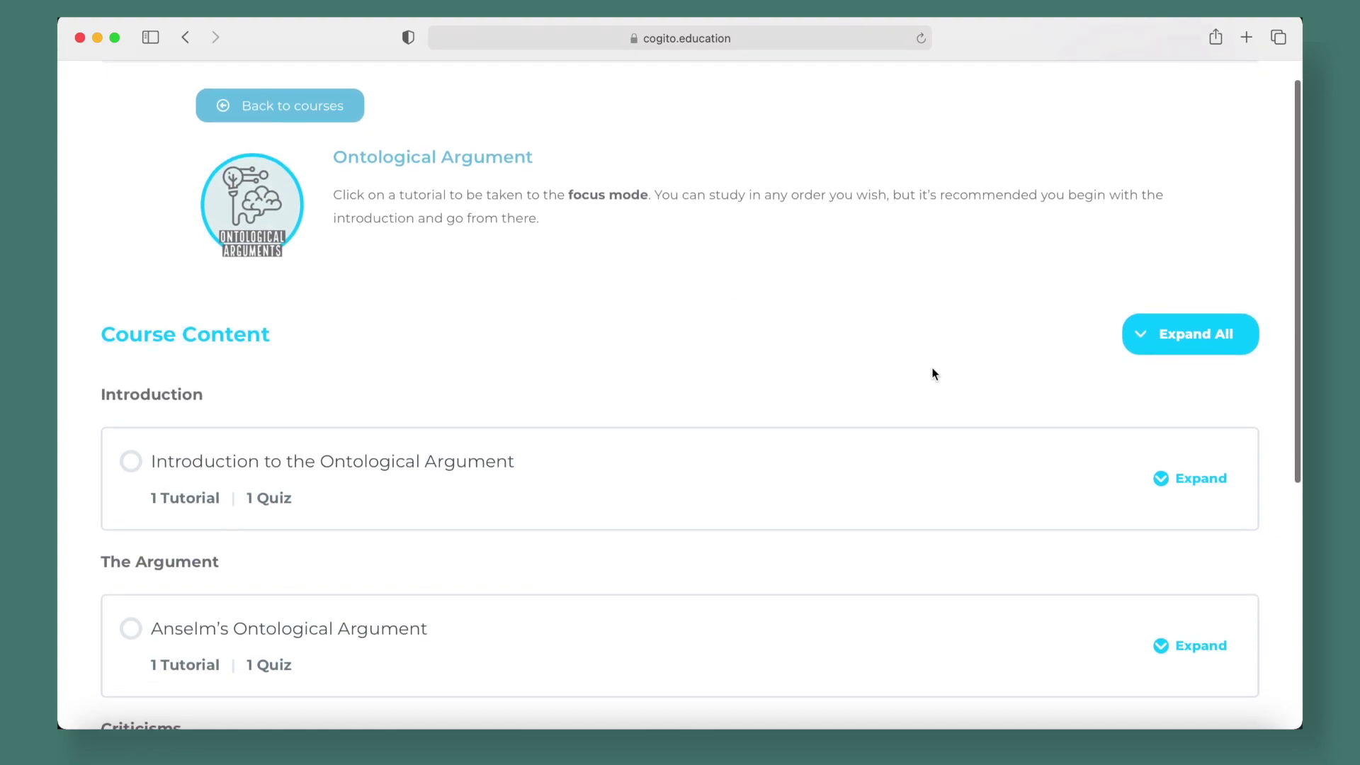
scroll(932, 373, "down", 8)
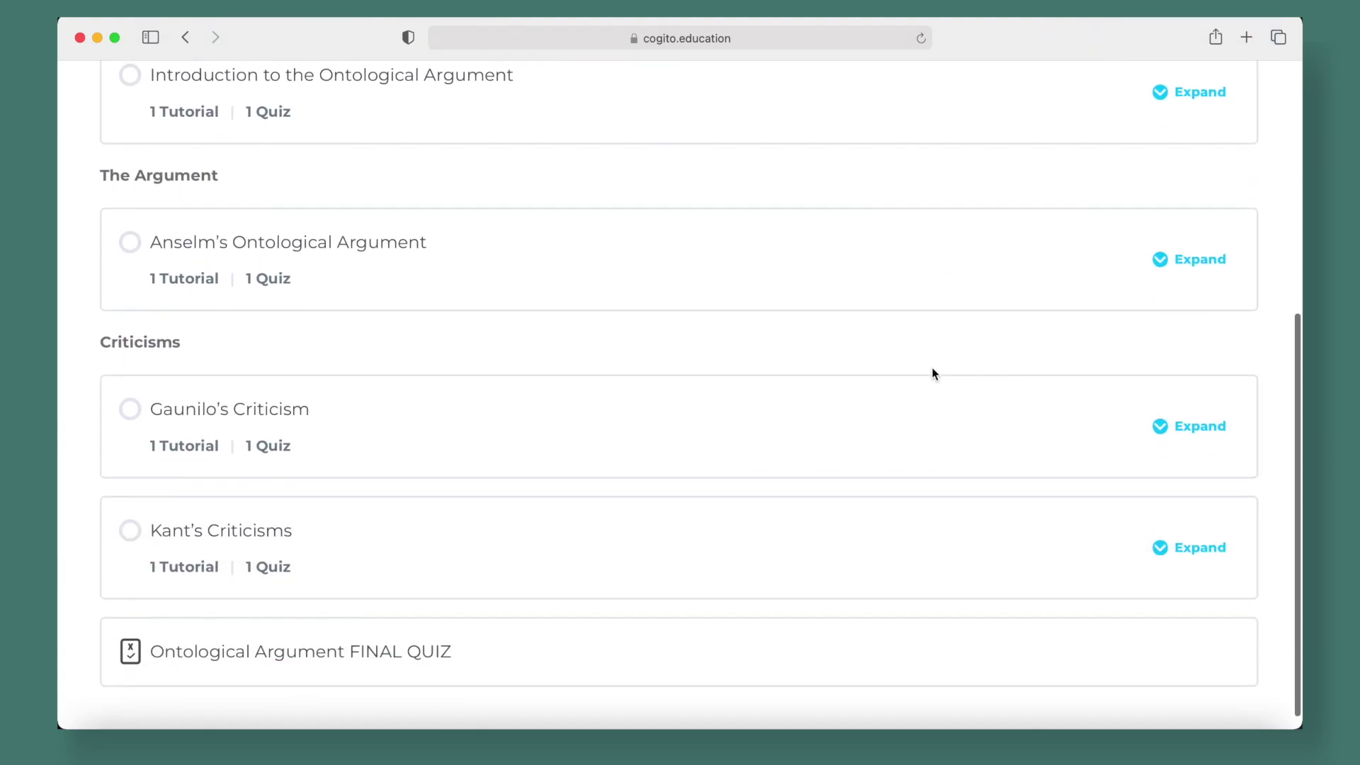
scroll(933, 373, "up", 4)
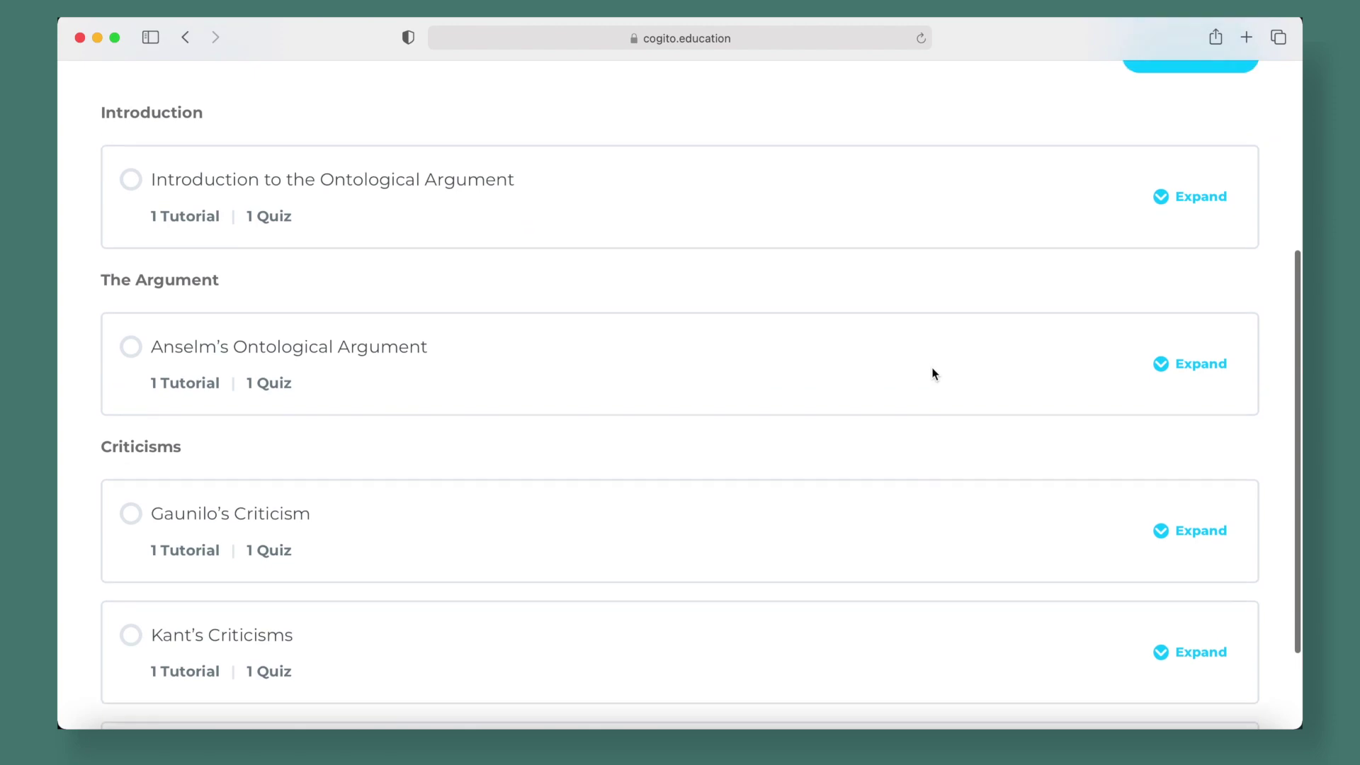
scroll(932, 373, "up", 5)
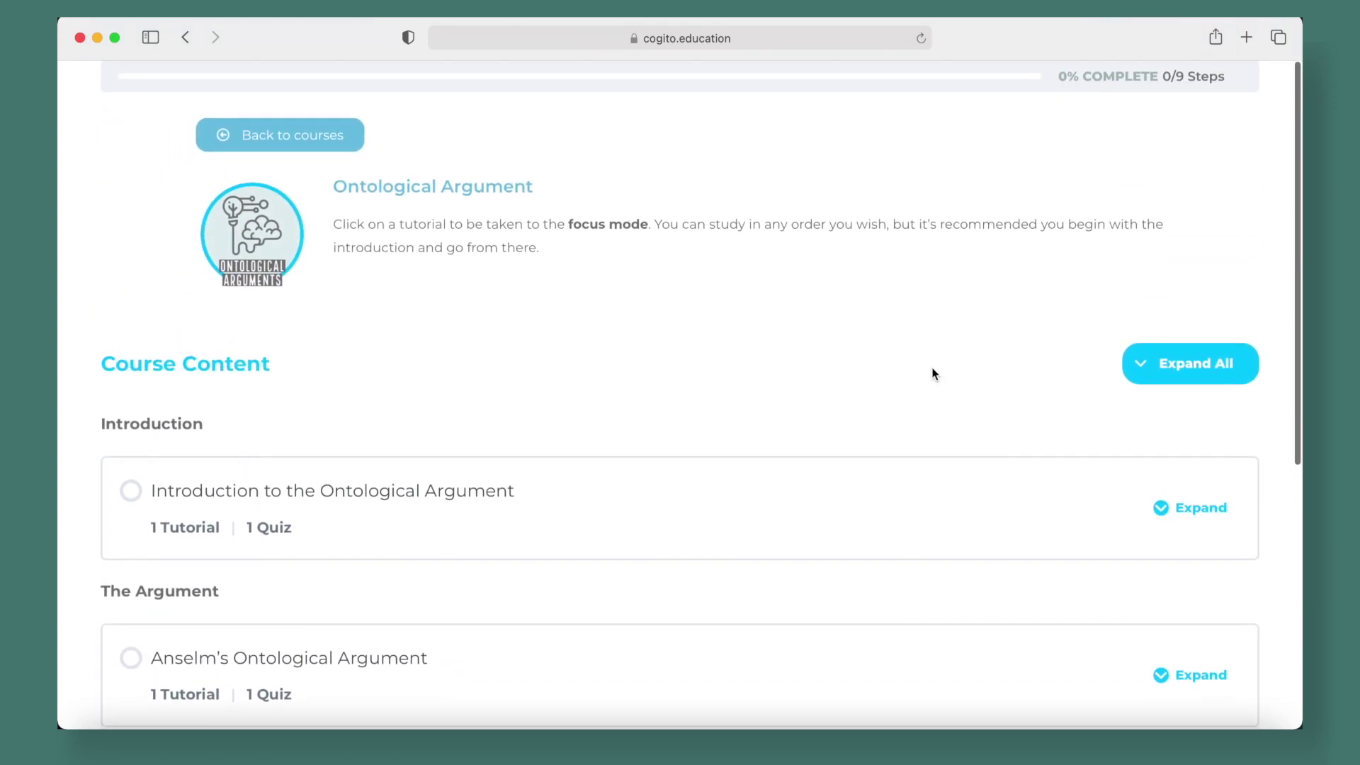
left_click(264, 133)
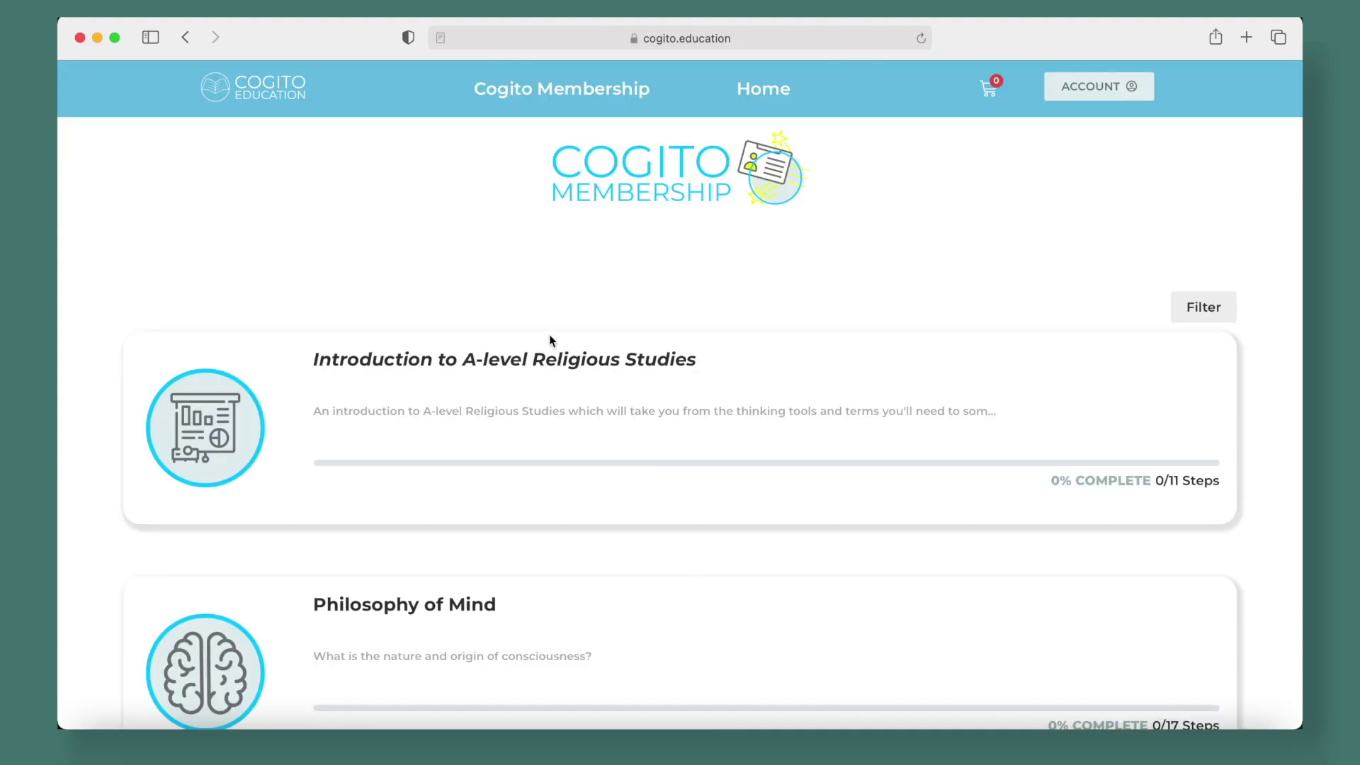
scroll(651, 268, "down", 8)
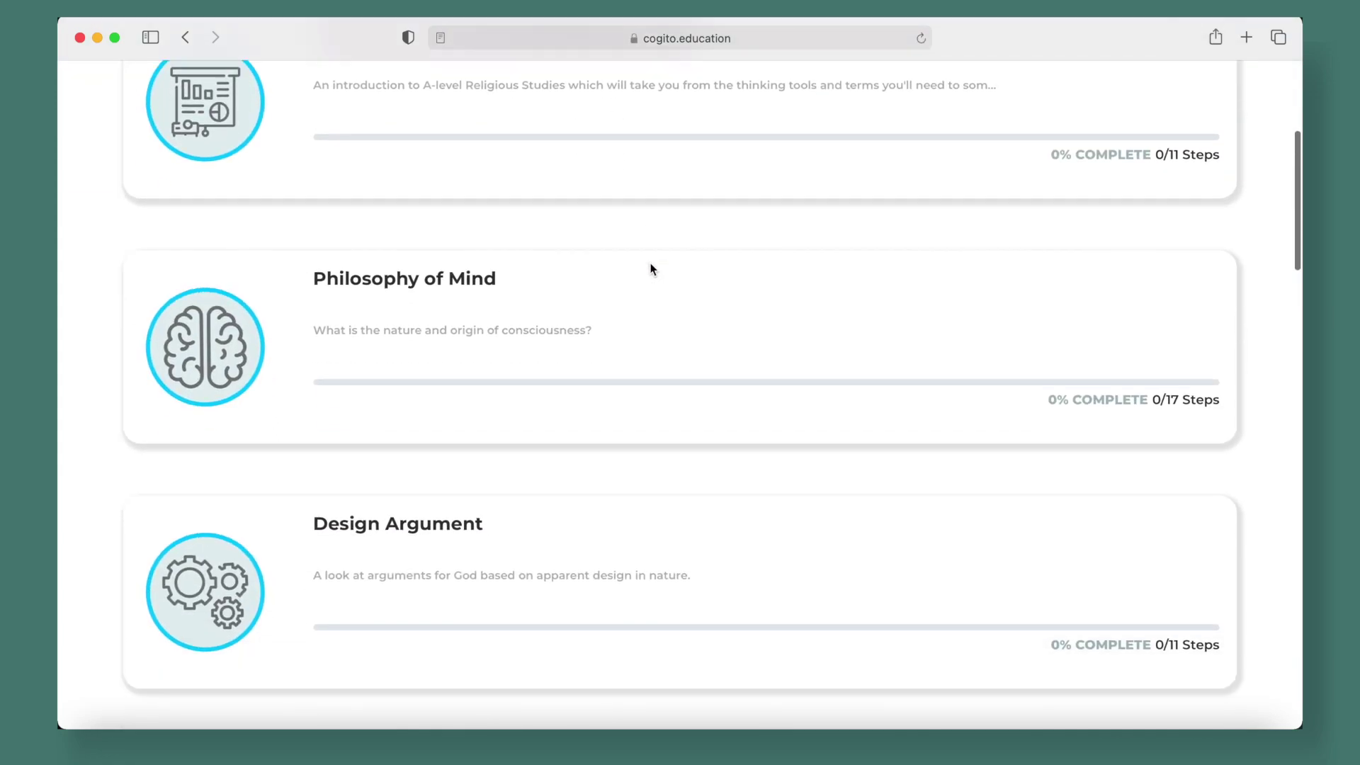
scroll(651, 267, "down", 3)
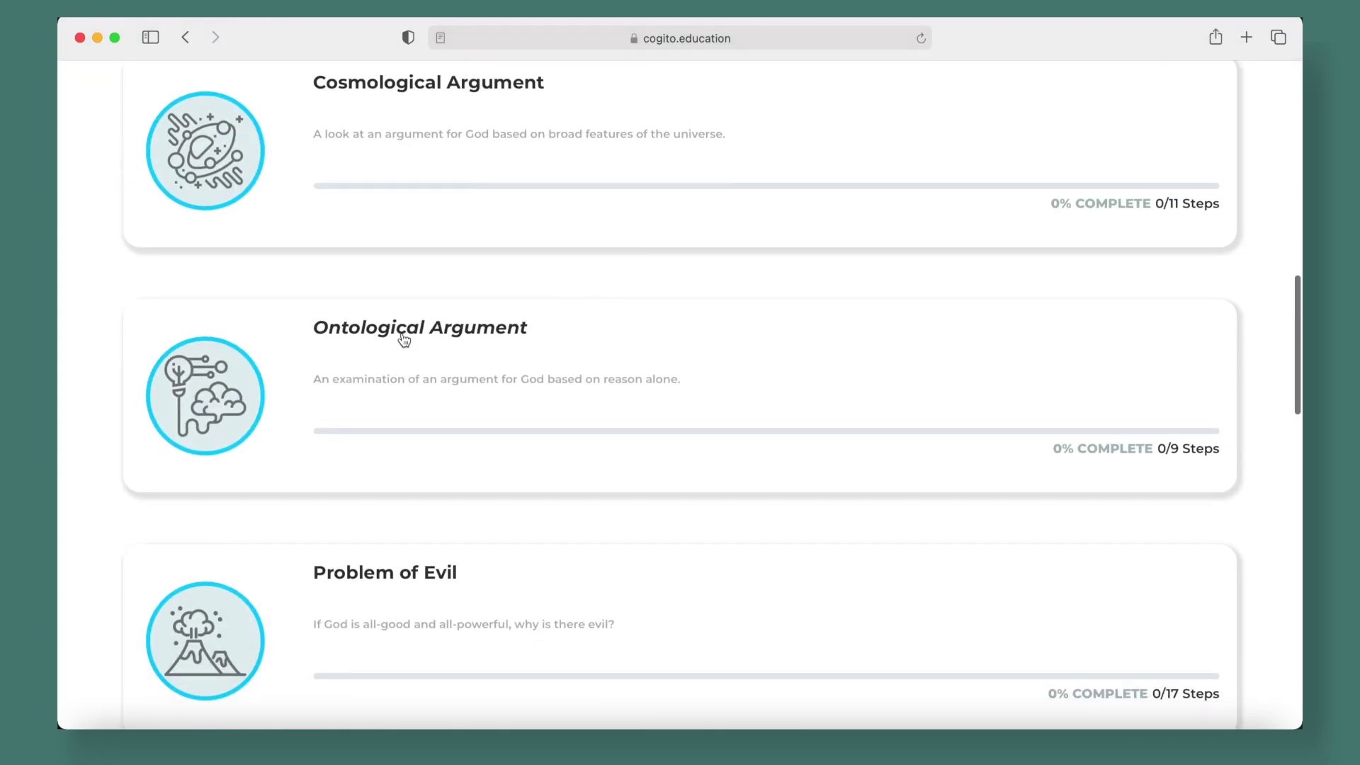
scroll(832, 379, "up", 15)
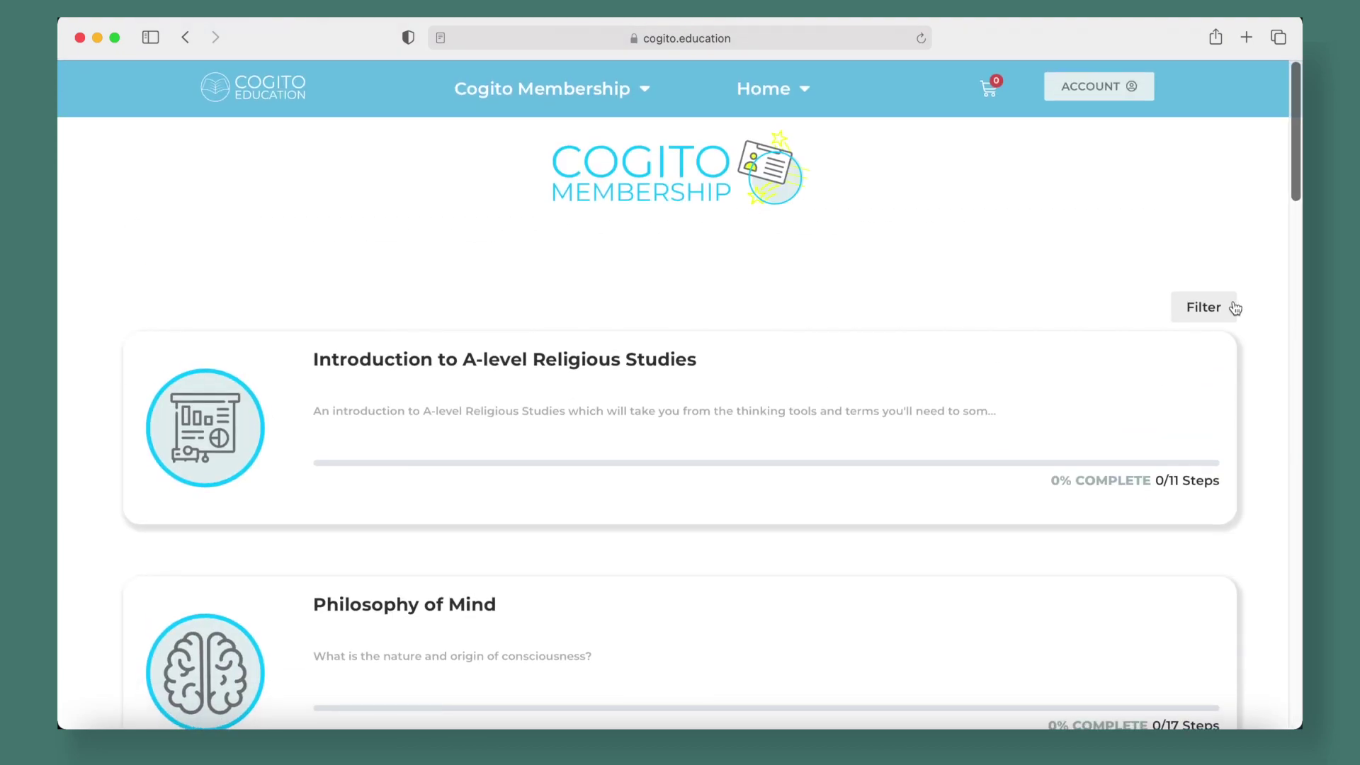
Filter courses by keyword 'ontological', then open Ontological Argument's introduction lesson
left_click(1208, 307)
left_click(1039, 390)
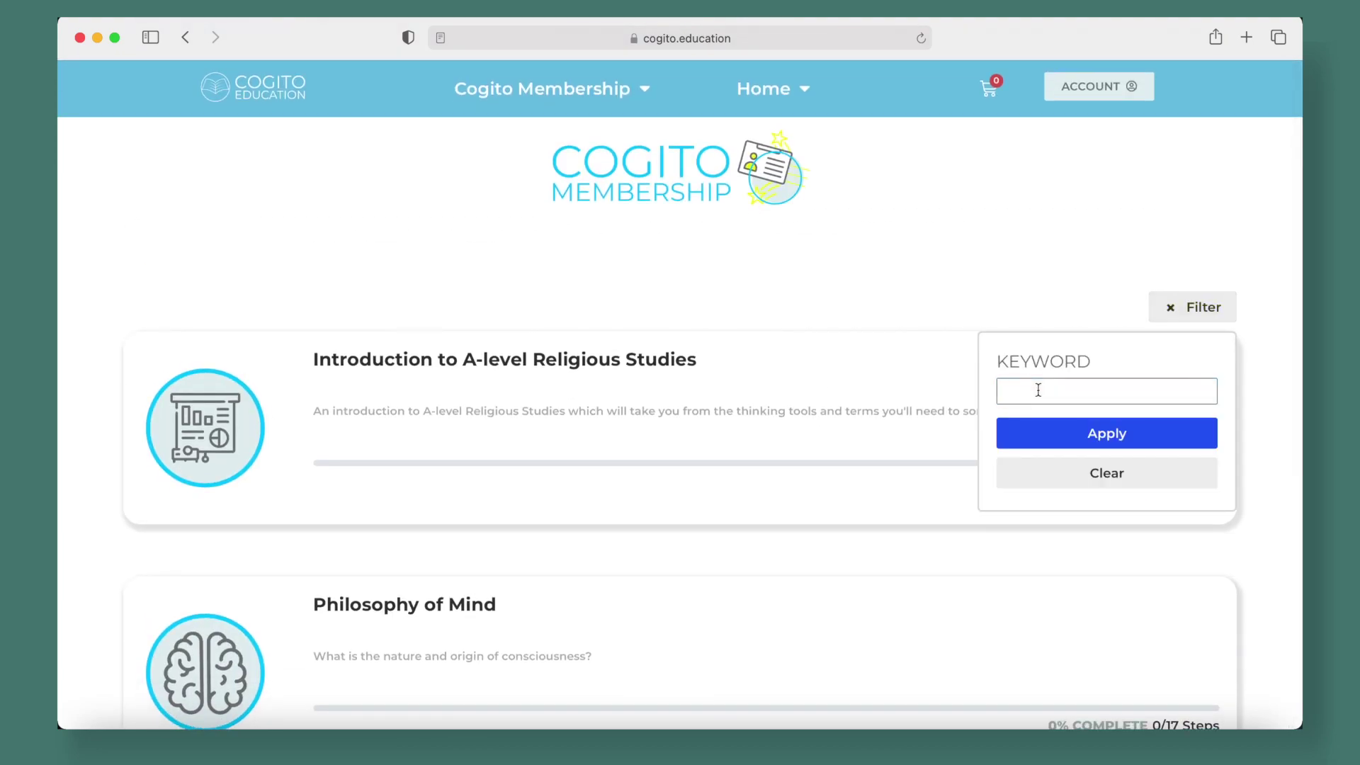
type("ontological")
left_click(1128, 432)
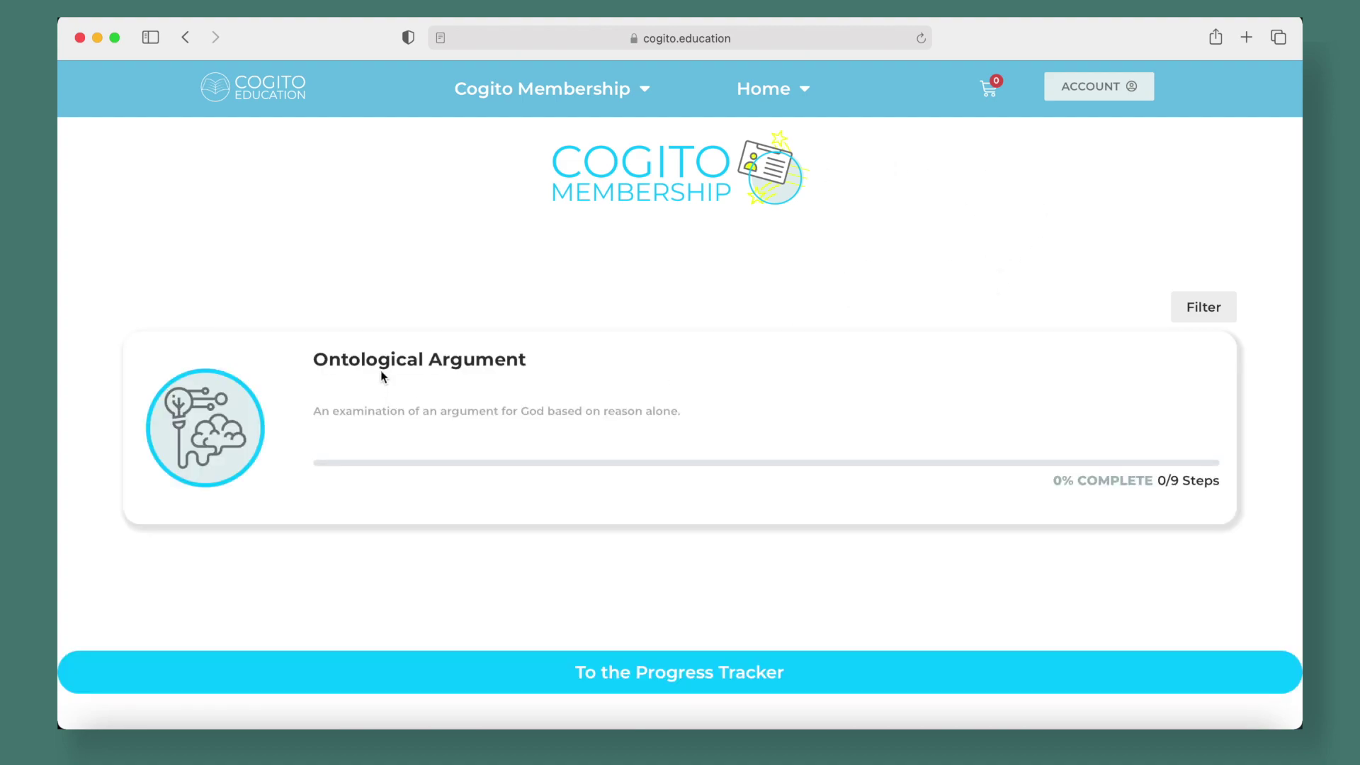
left_click(387, 367)
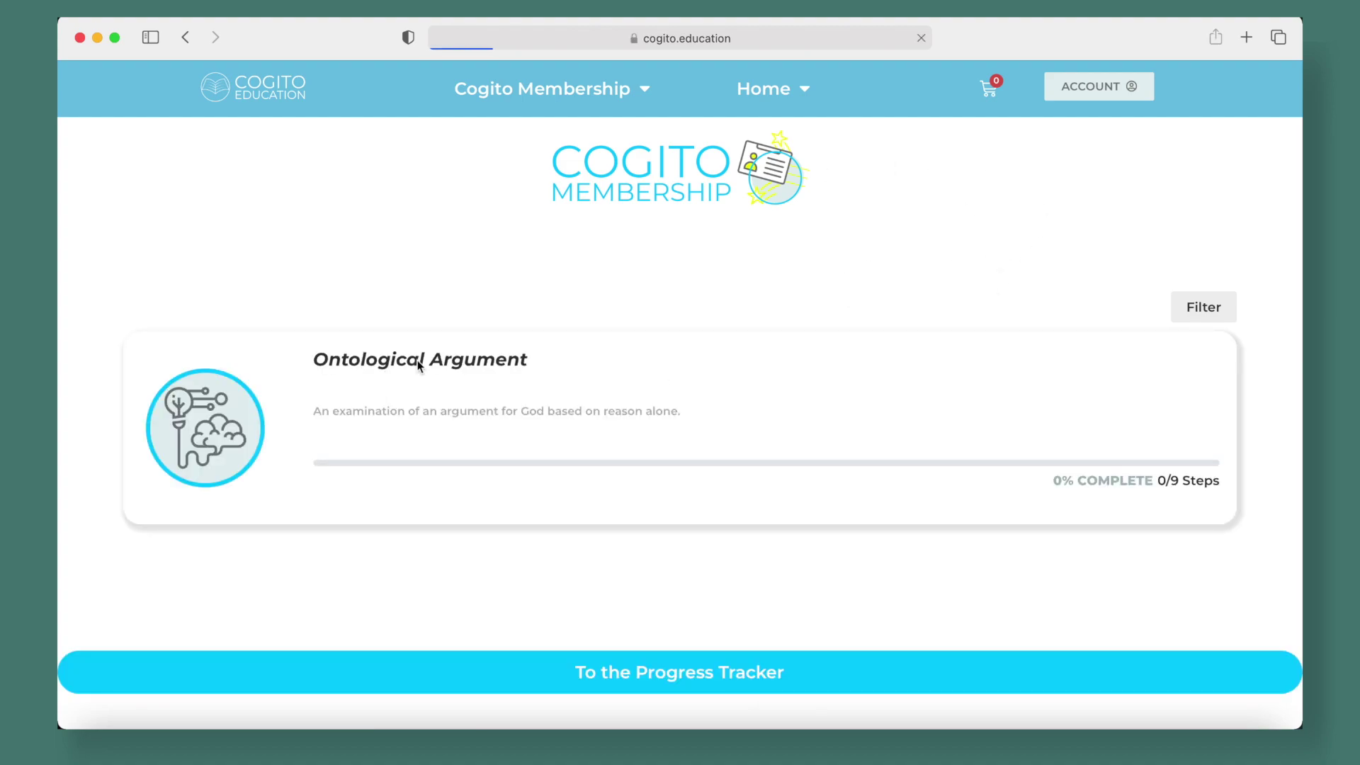
scroll(907, 434, "down", 2)
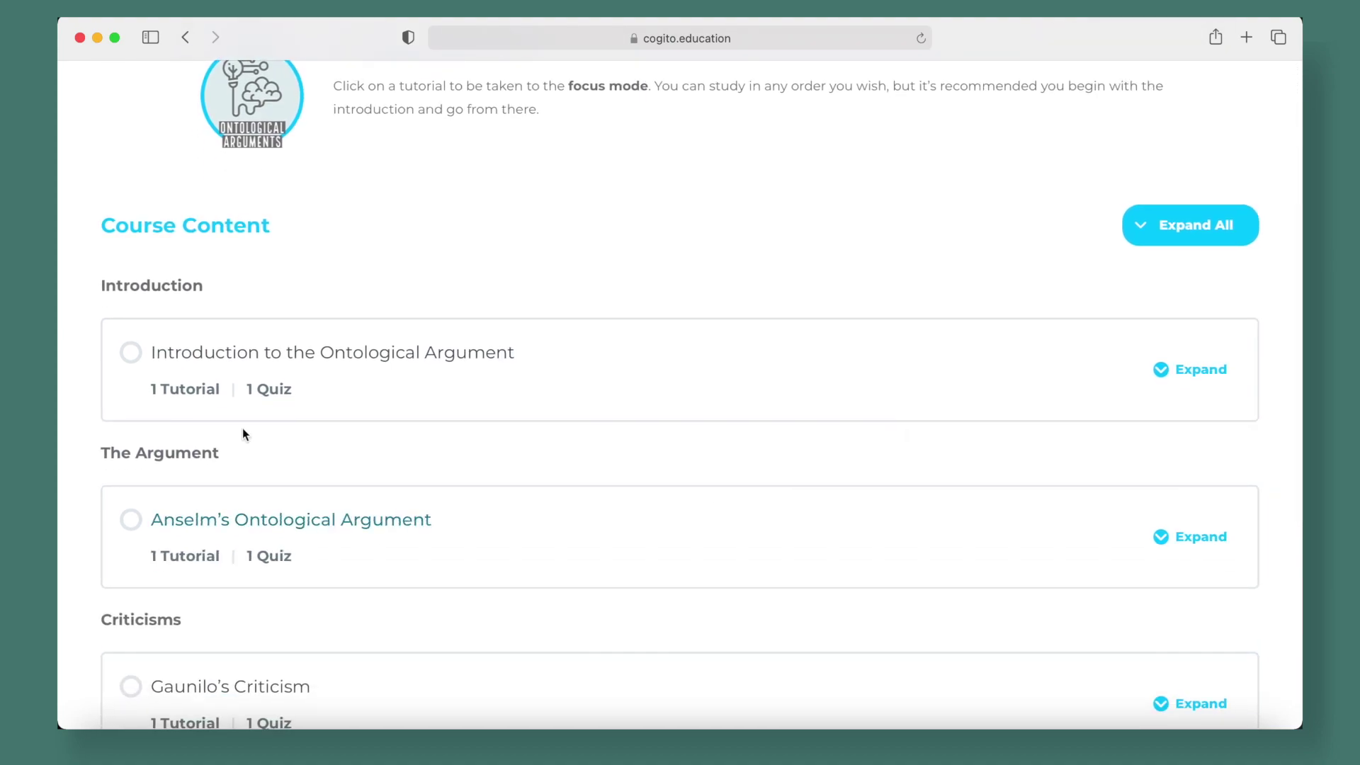
left_click(255, 360)
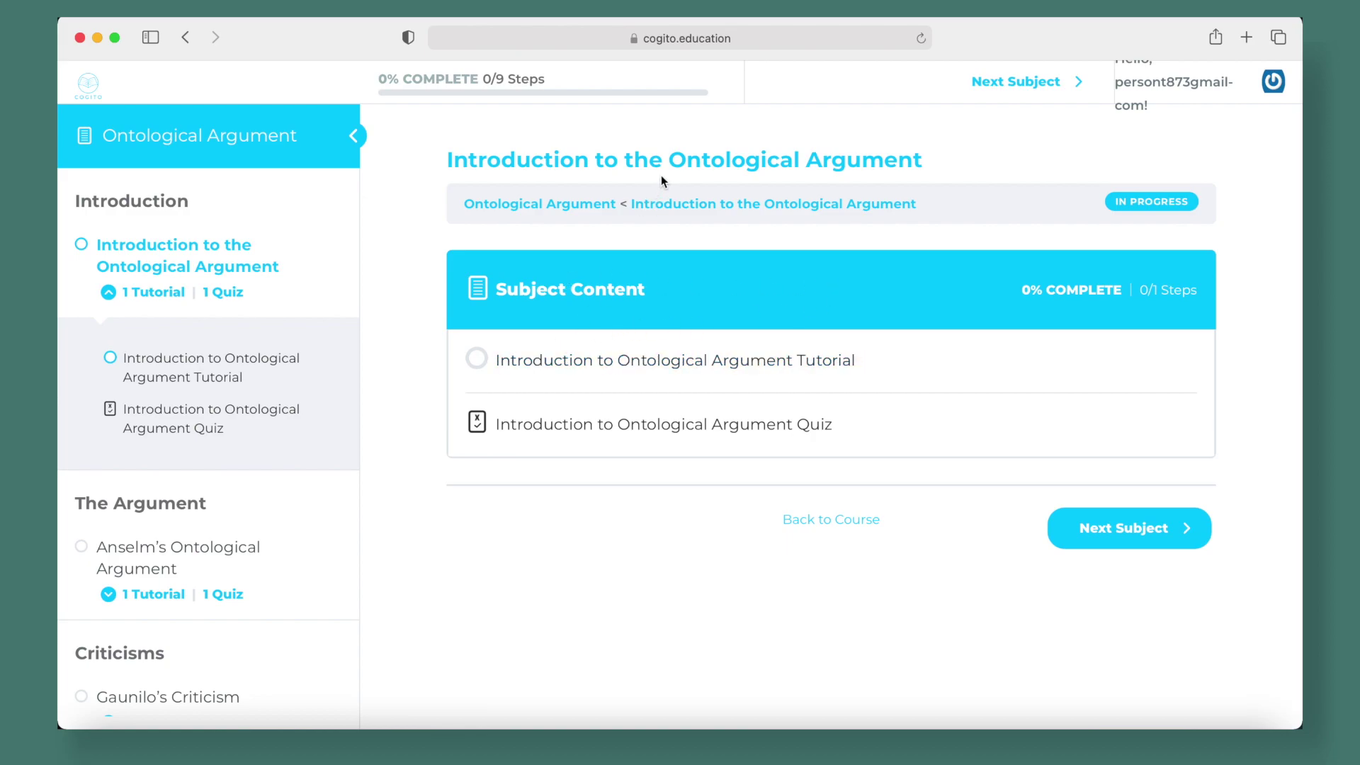
Play the Introduction to Ontological Argument tutorial, skip ahead to about 10:16, then open its quiz
left_click(608, 371)
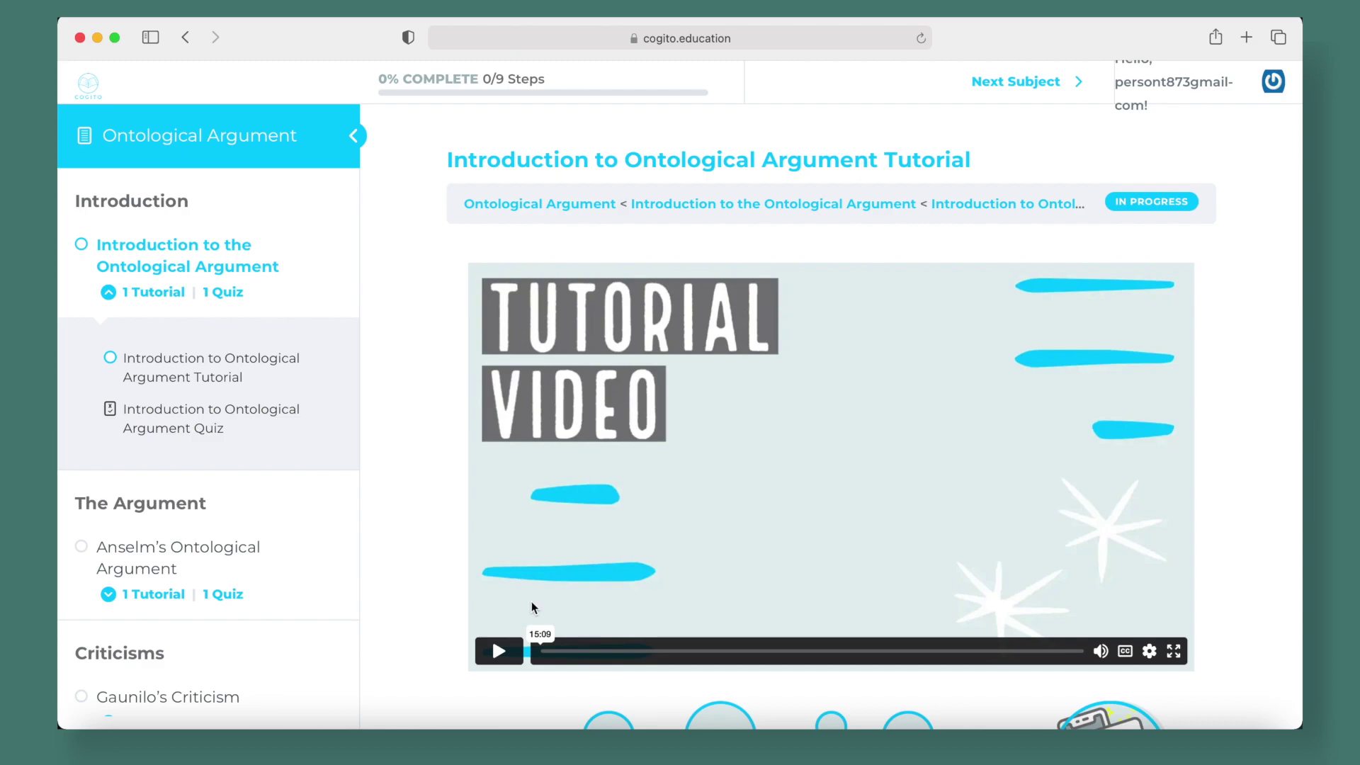
left_click(499, 651)
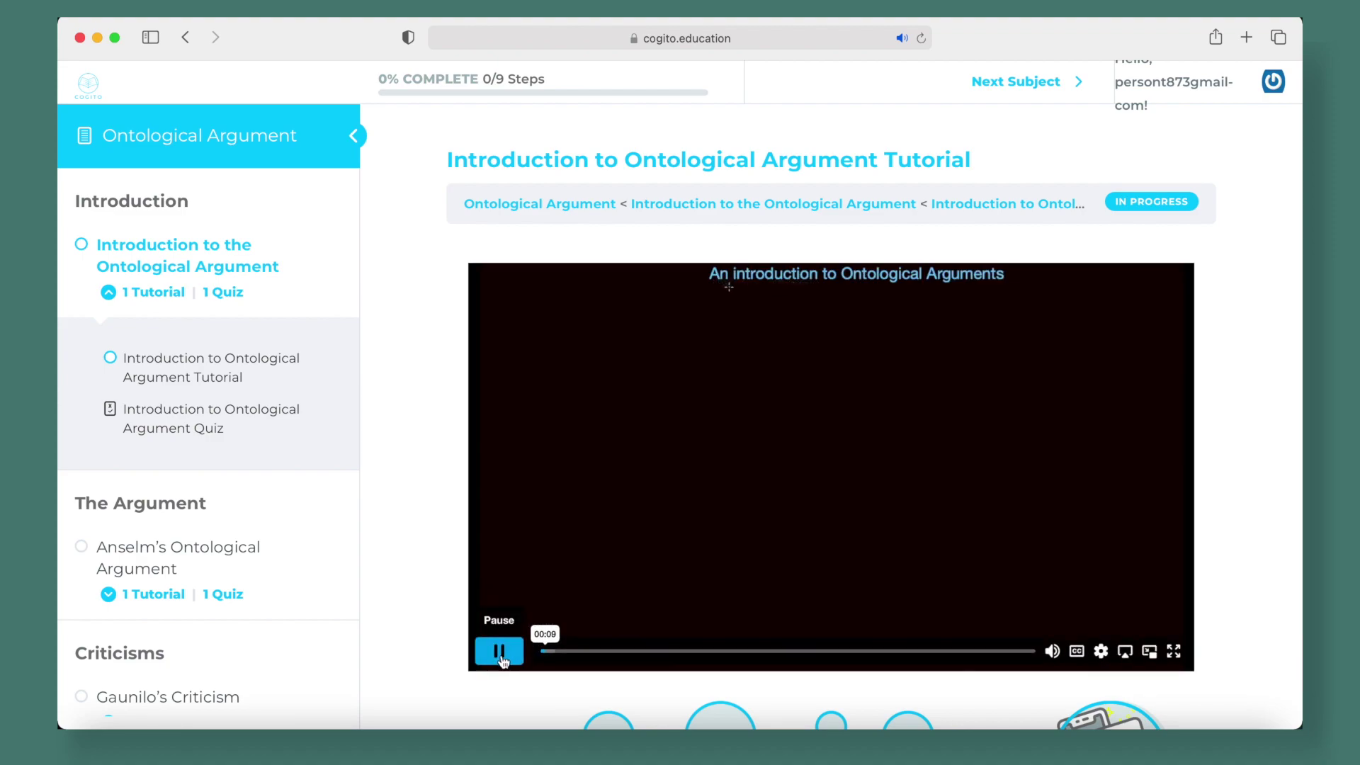
left_click(501, 659)
left_click(675, 651)
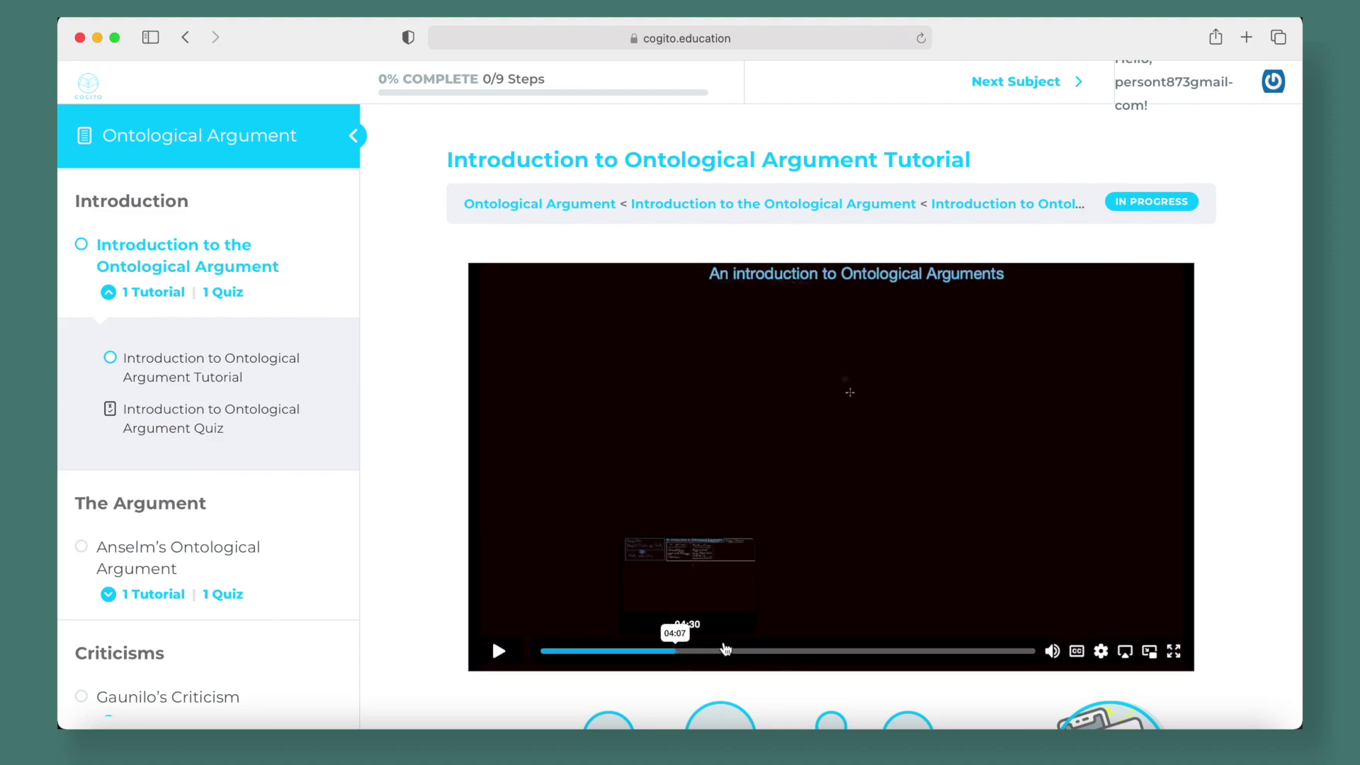
left_click(877, 650)
left_click(507, 657)
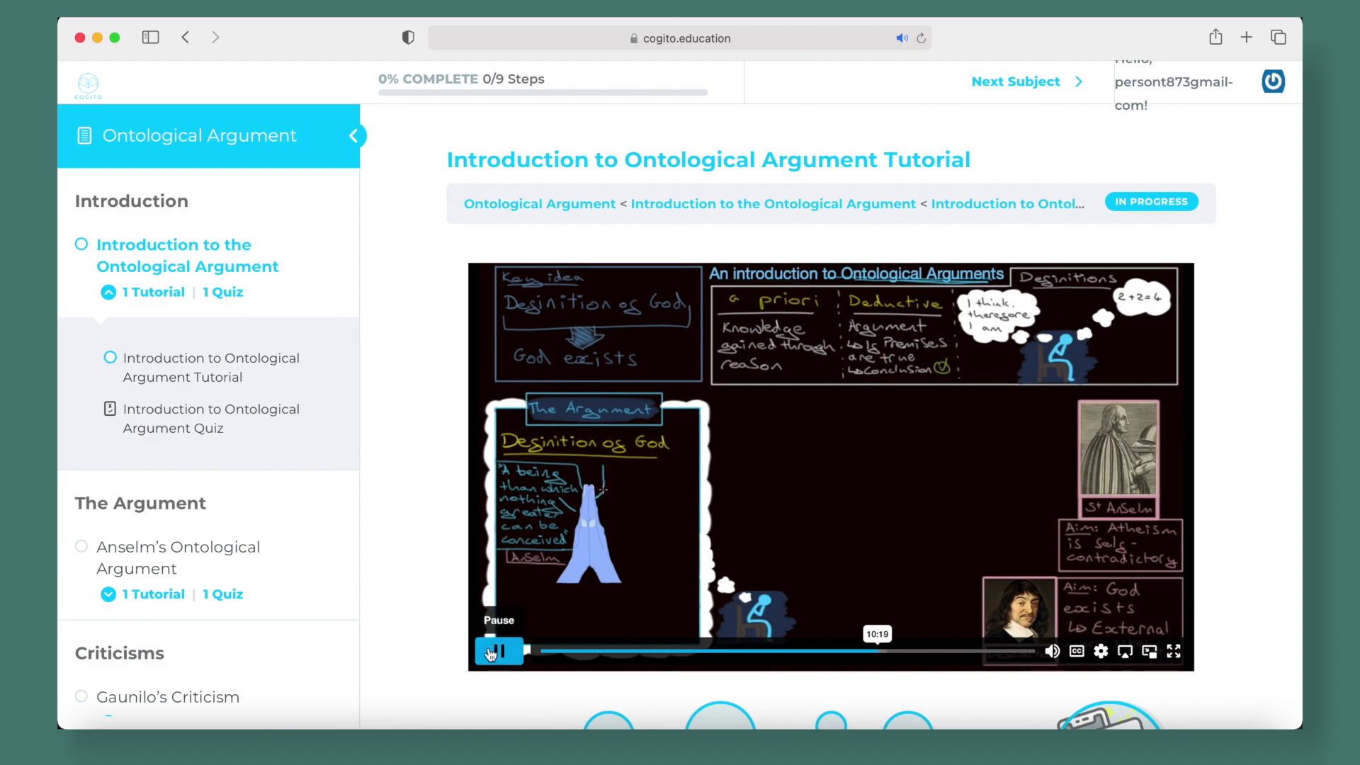
scroll(423, 507, "down", 6)
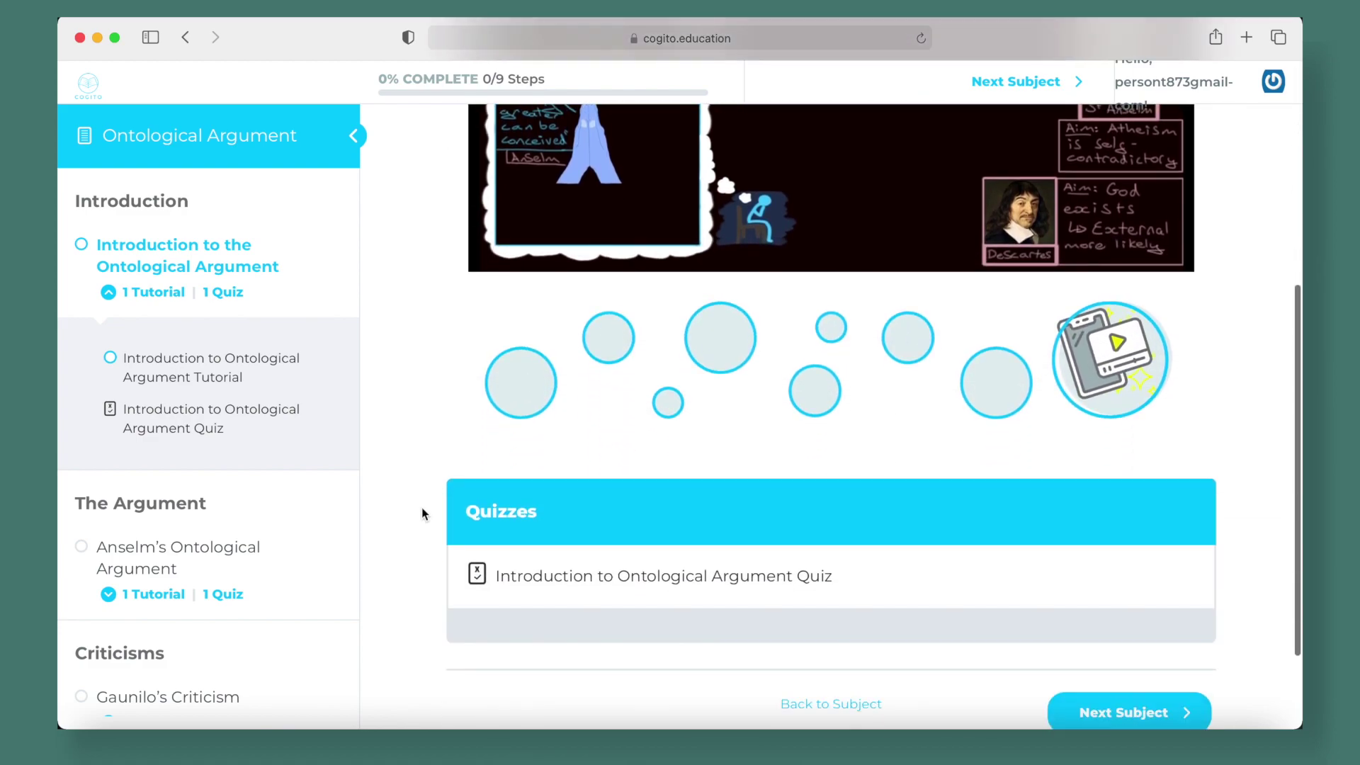
left_click(557, 473)
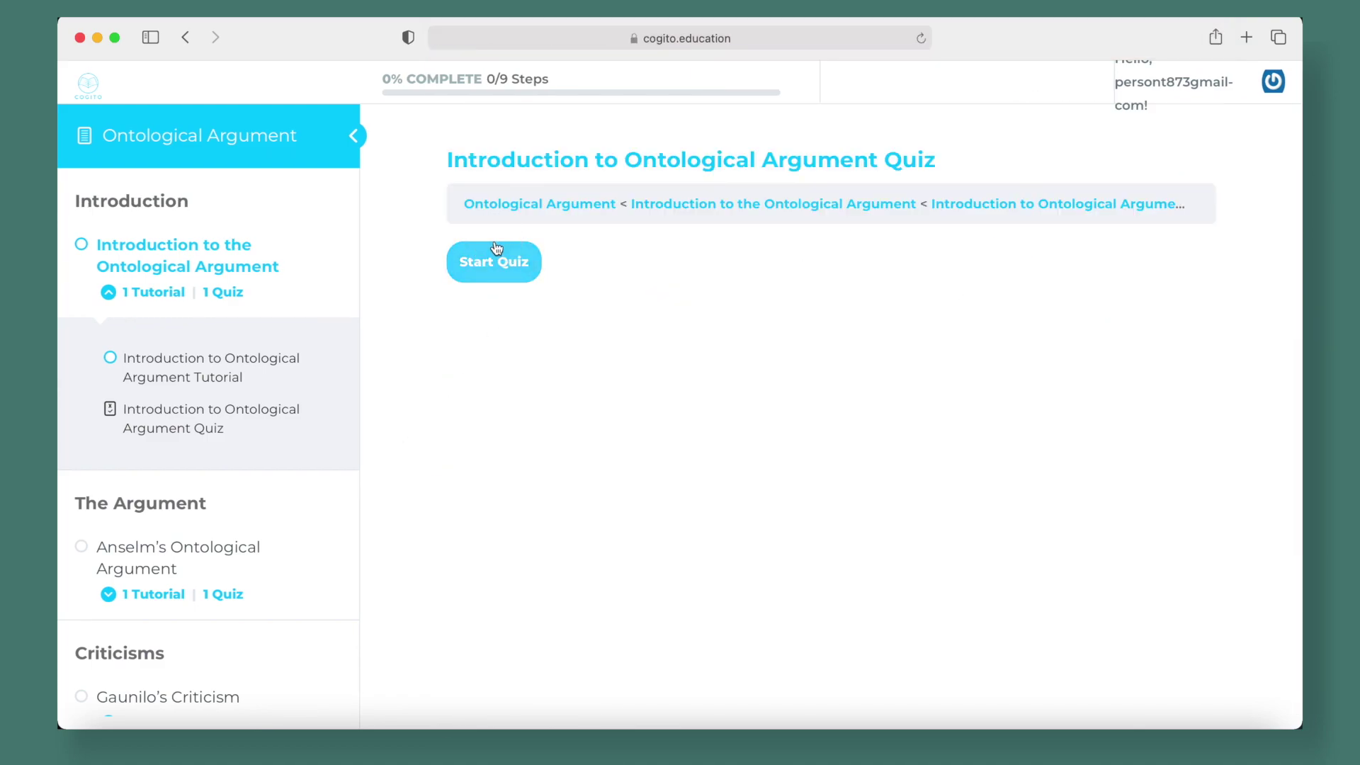
Take the quiz, dragging Existence into the conclusion gap, then restart it after missing the 80% pass mark
left_click(495, 257)
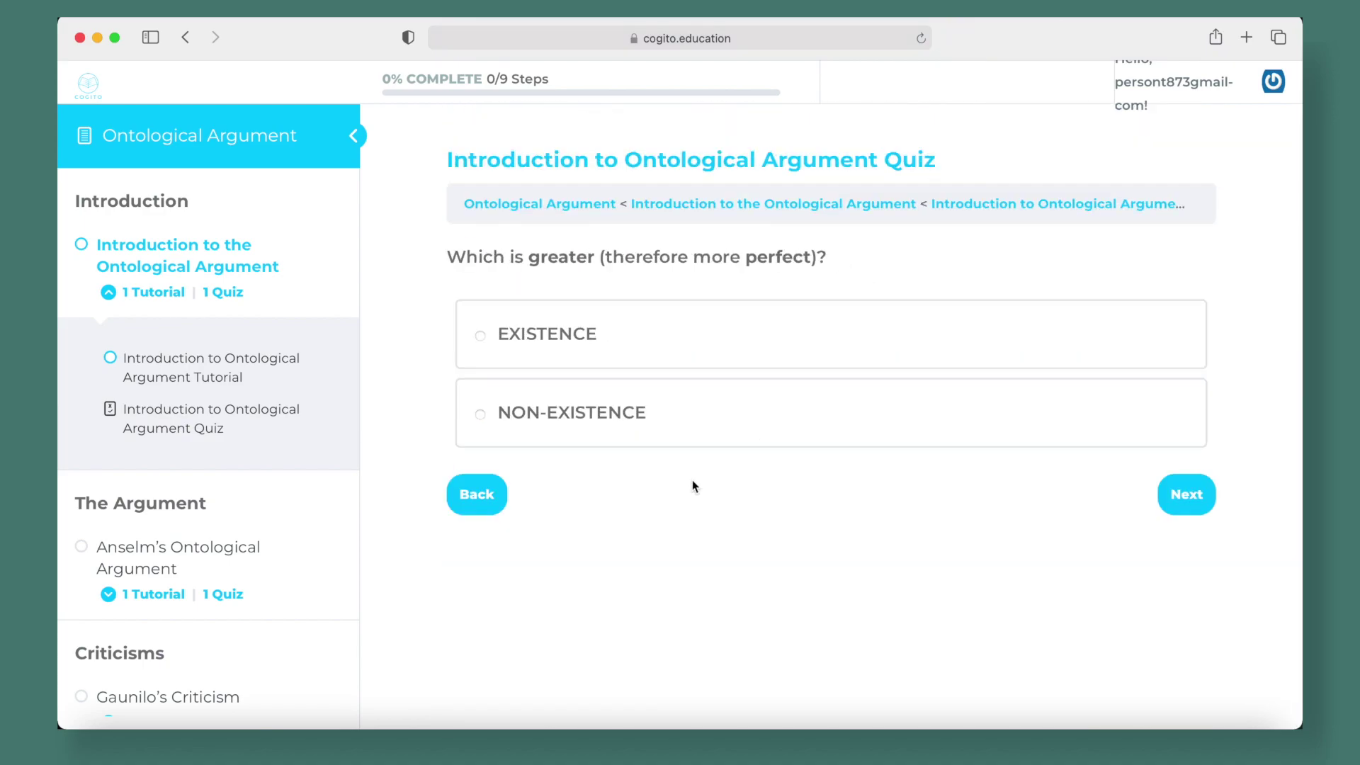
left_click(607, 331)
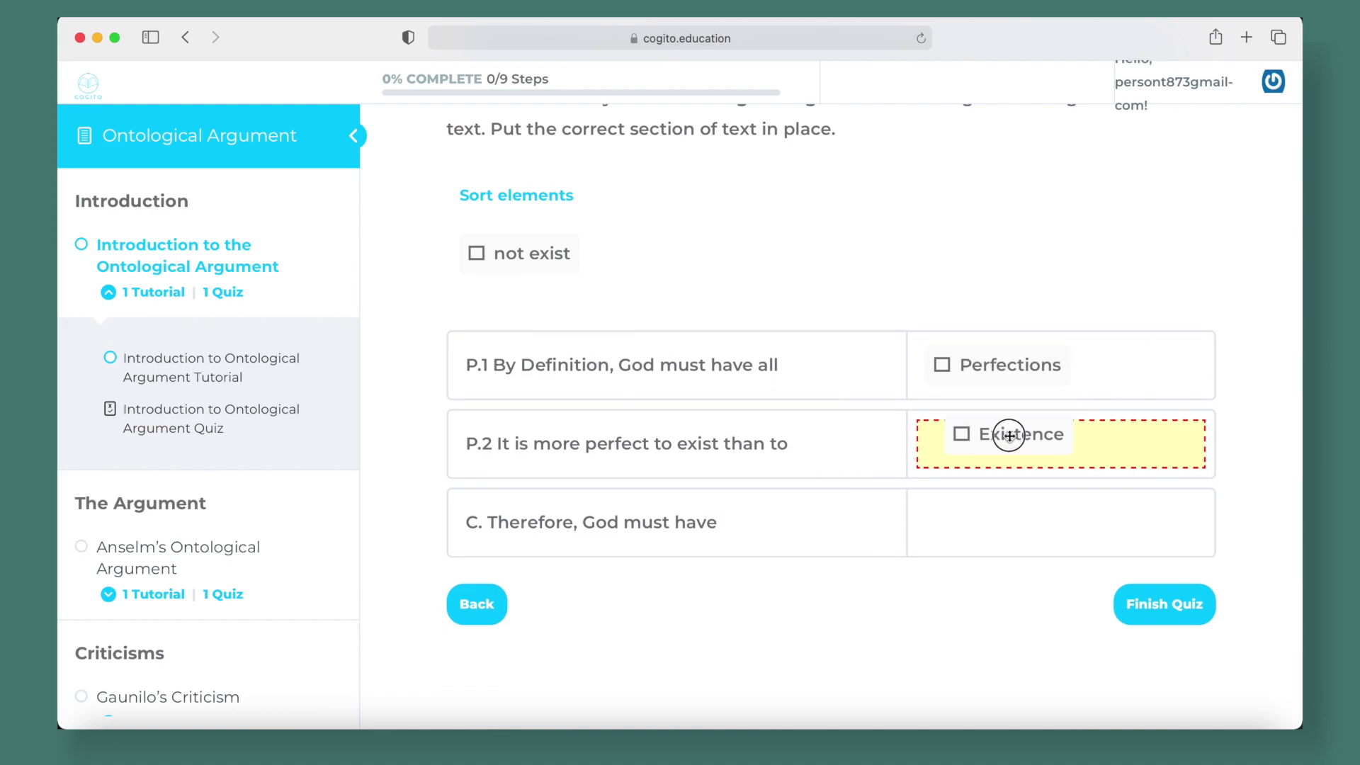
left_click_drag(1008, 435, 969, 531)
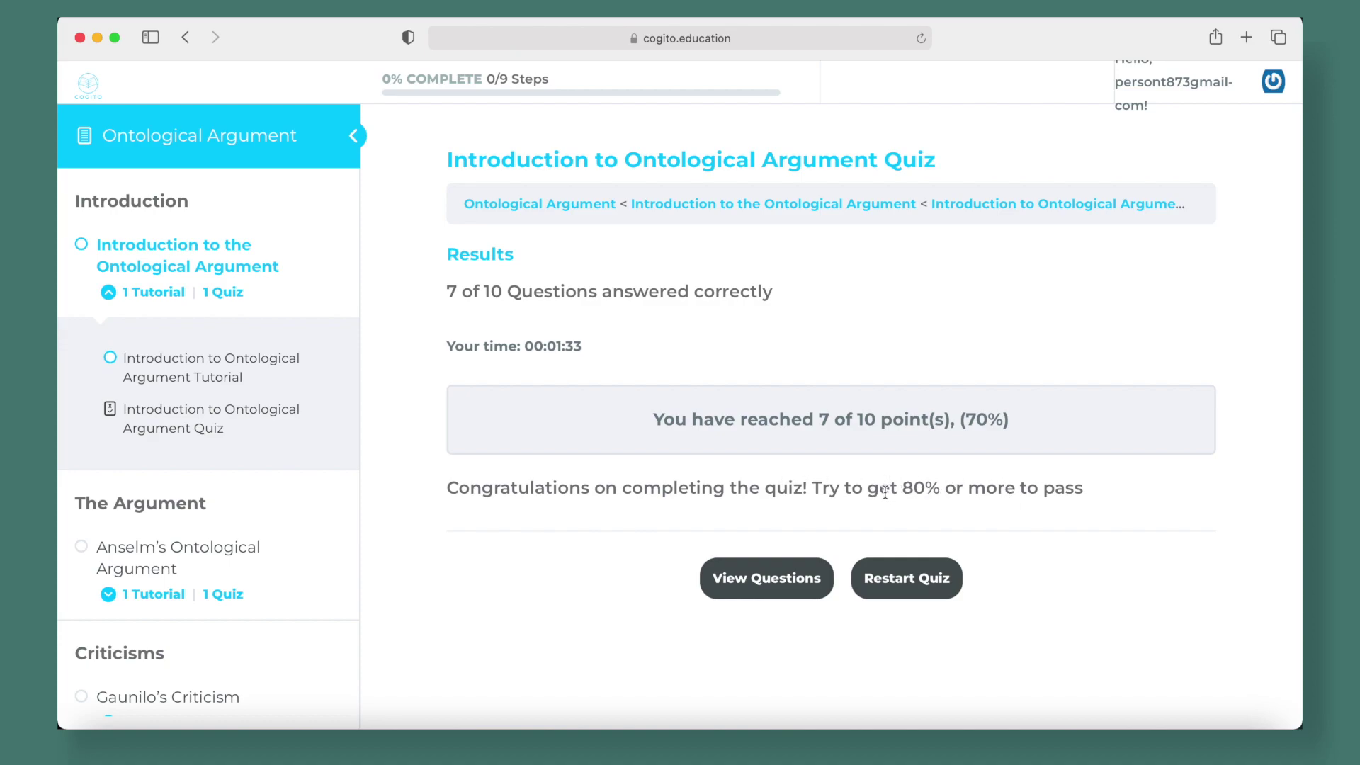
left_click_drag(899, 489, 954, 487)
left_click(1056, 519)
left_click(867, 594)
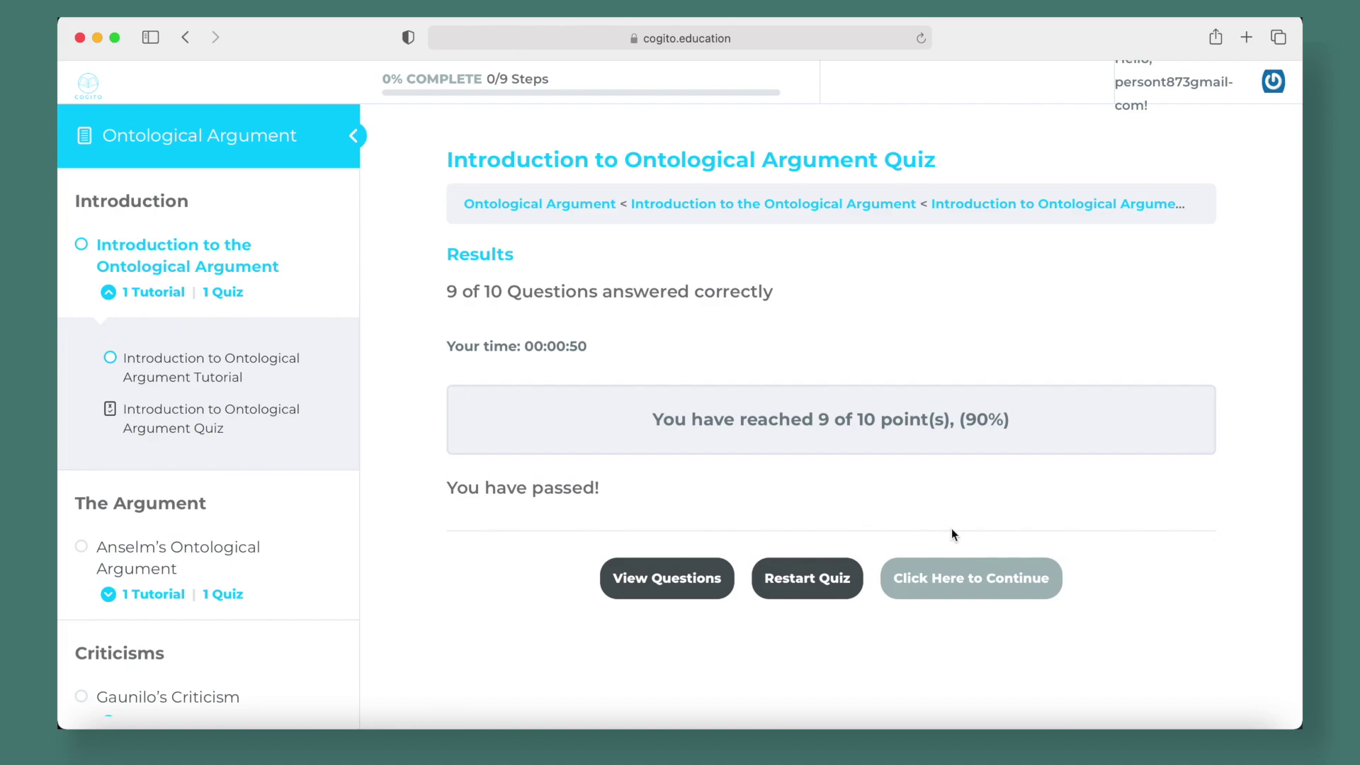
Continue on to the Anselm's Ontological Argument subject, then go back to the Cogito home page
left_click(961, 583)
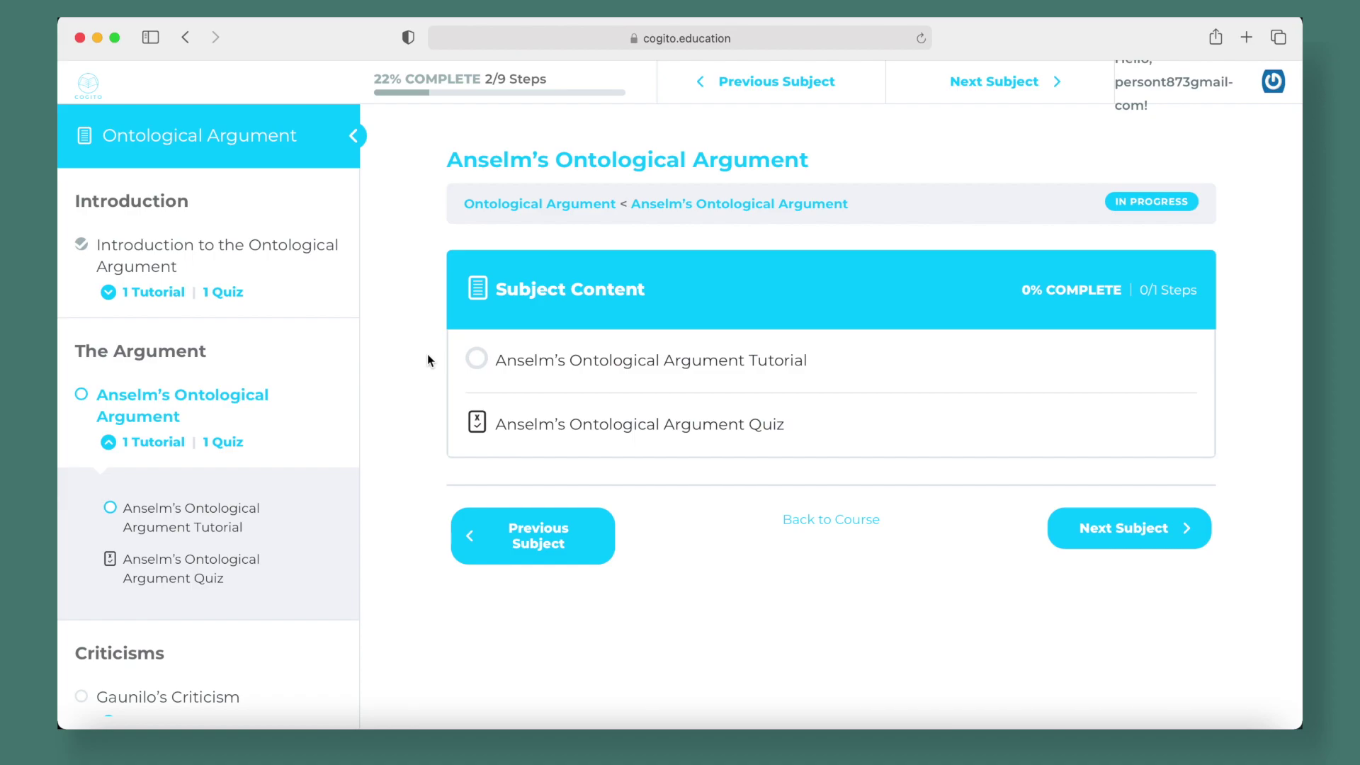
left_click(78, 84)
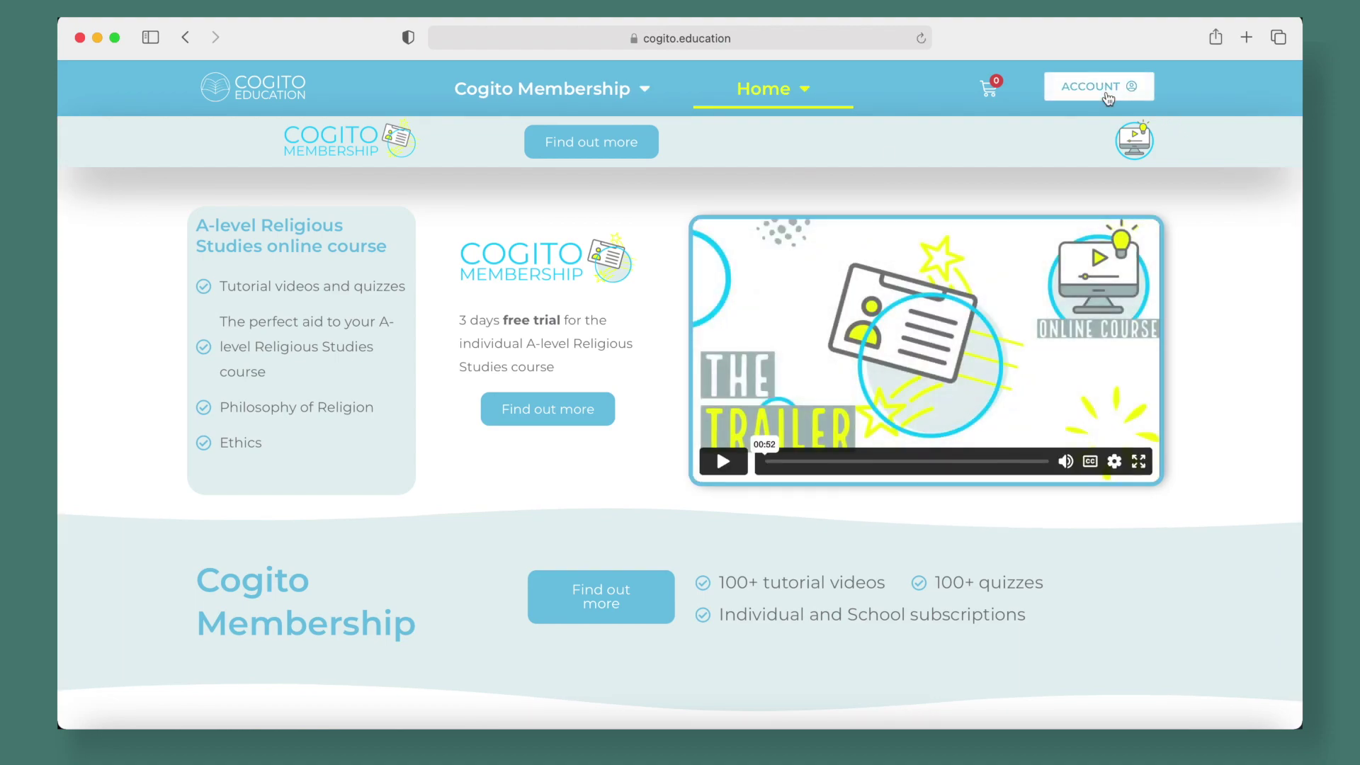
Log the test student out from the account page
left_click(1109, 98)
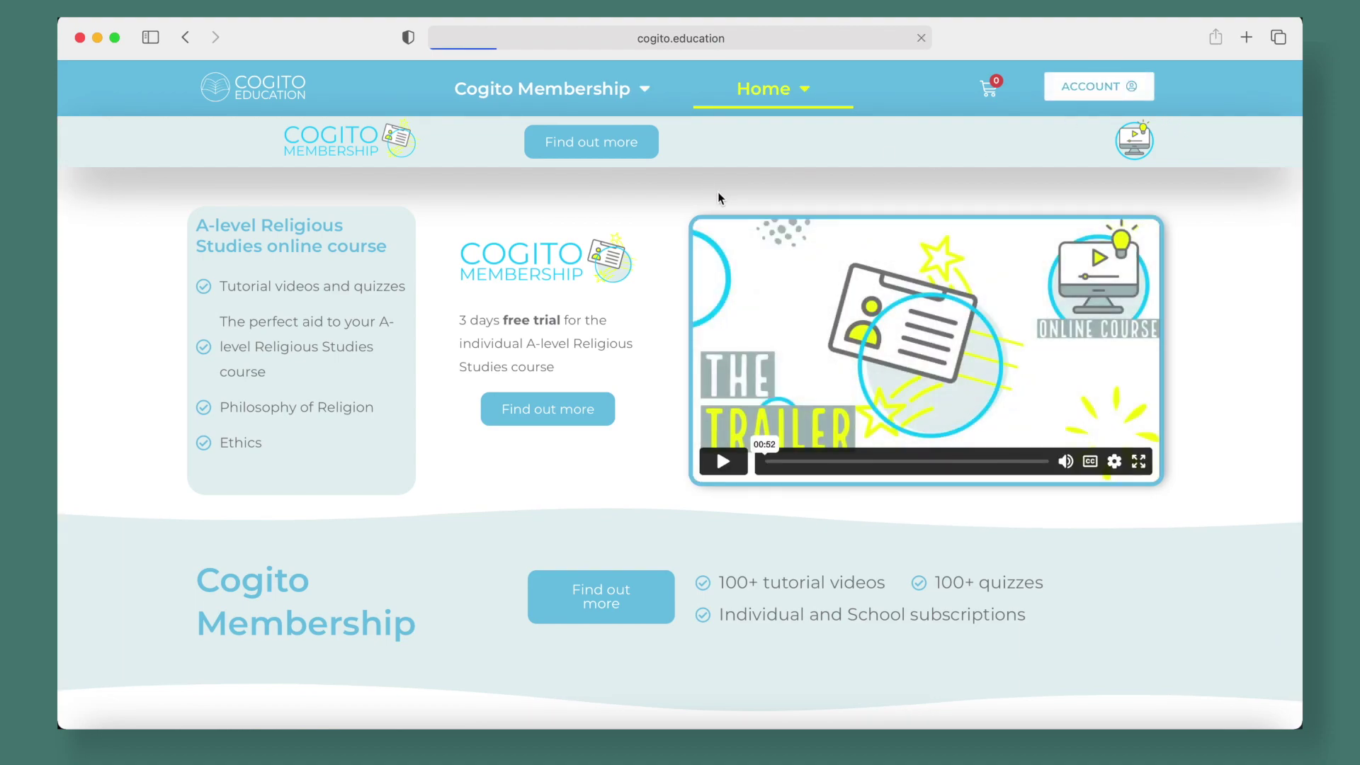
scroll(827, 369, "down", 2)
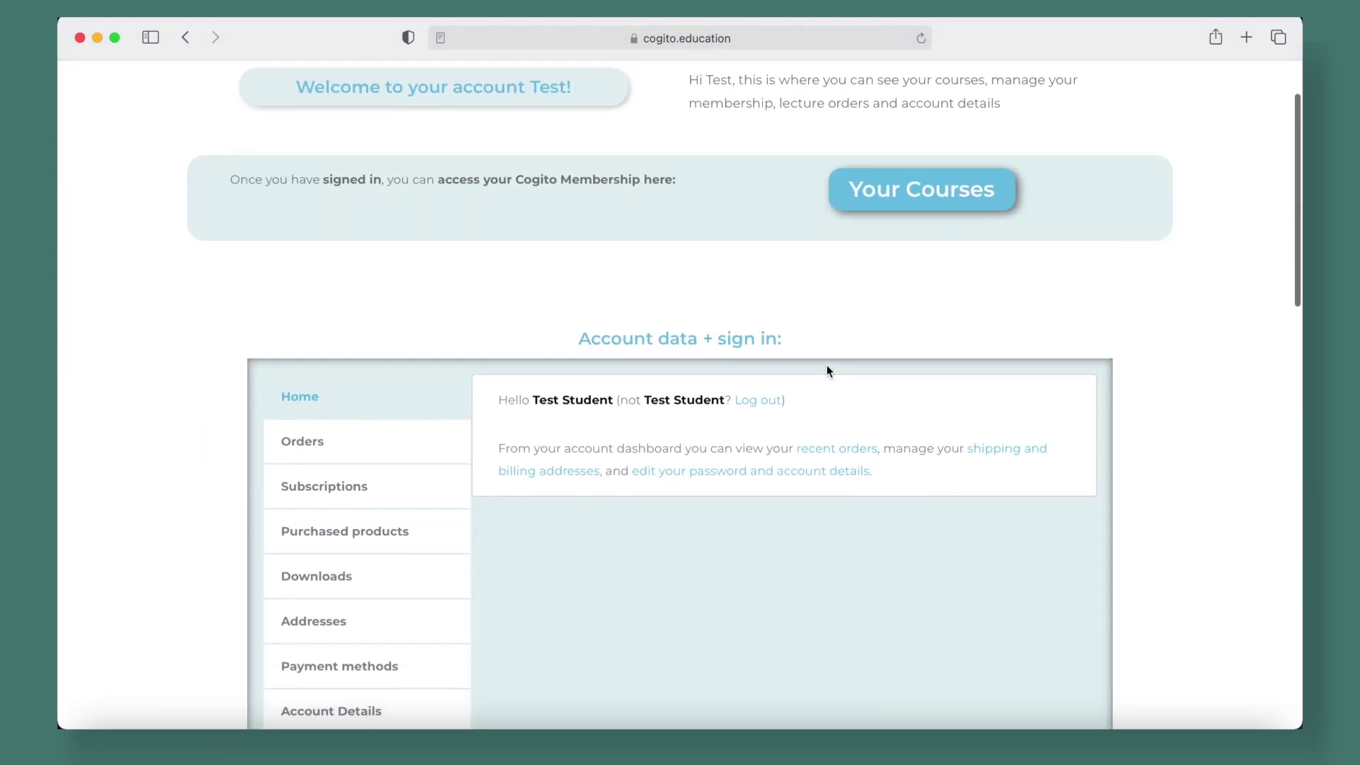
left_click(760, 399)
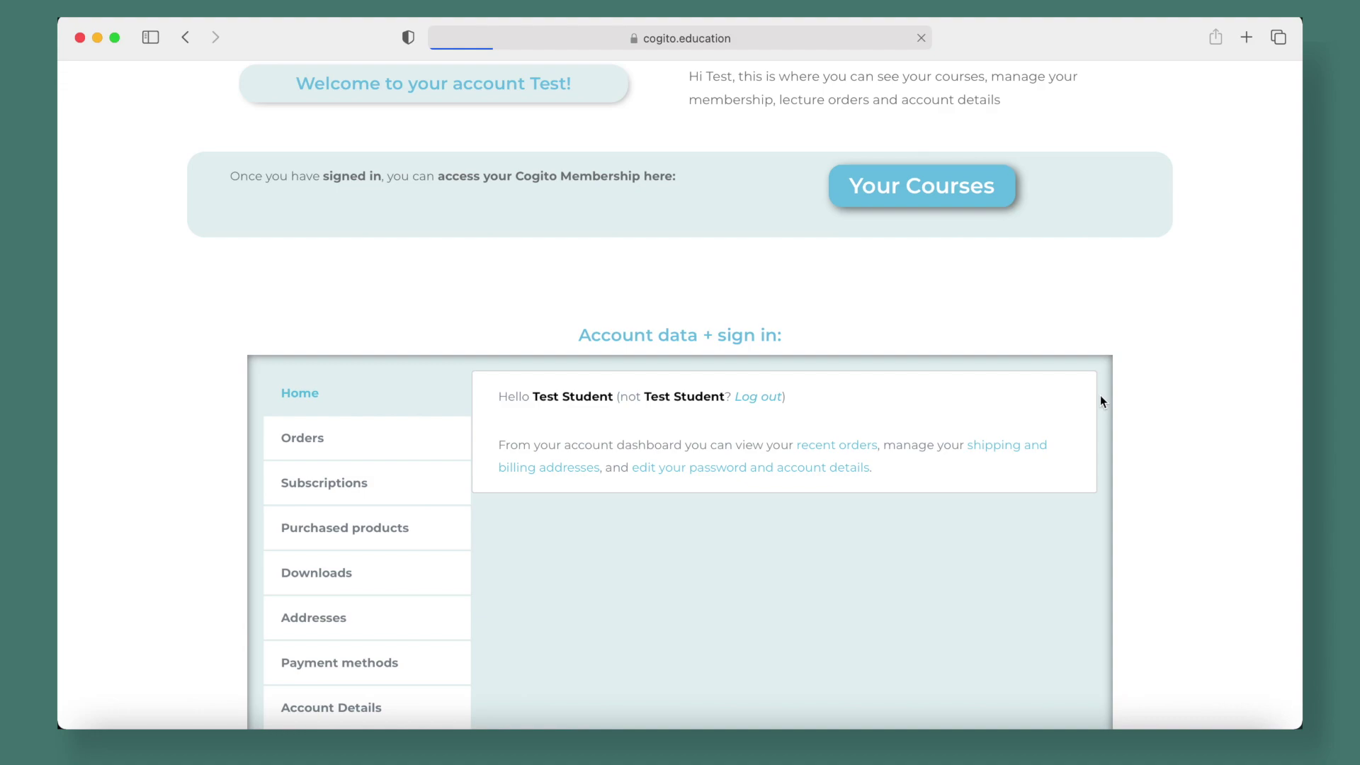
Sign back in as the teacher using Safari's saved login
scroll(1099, 395, "down", 3)
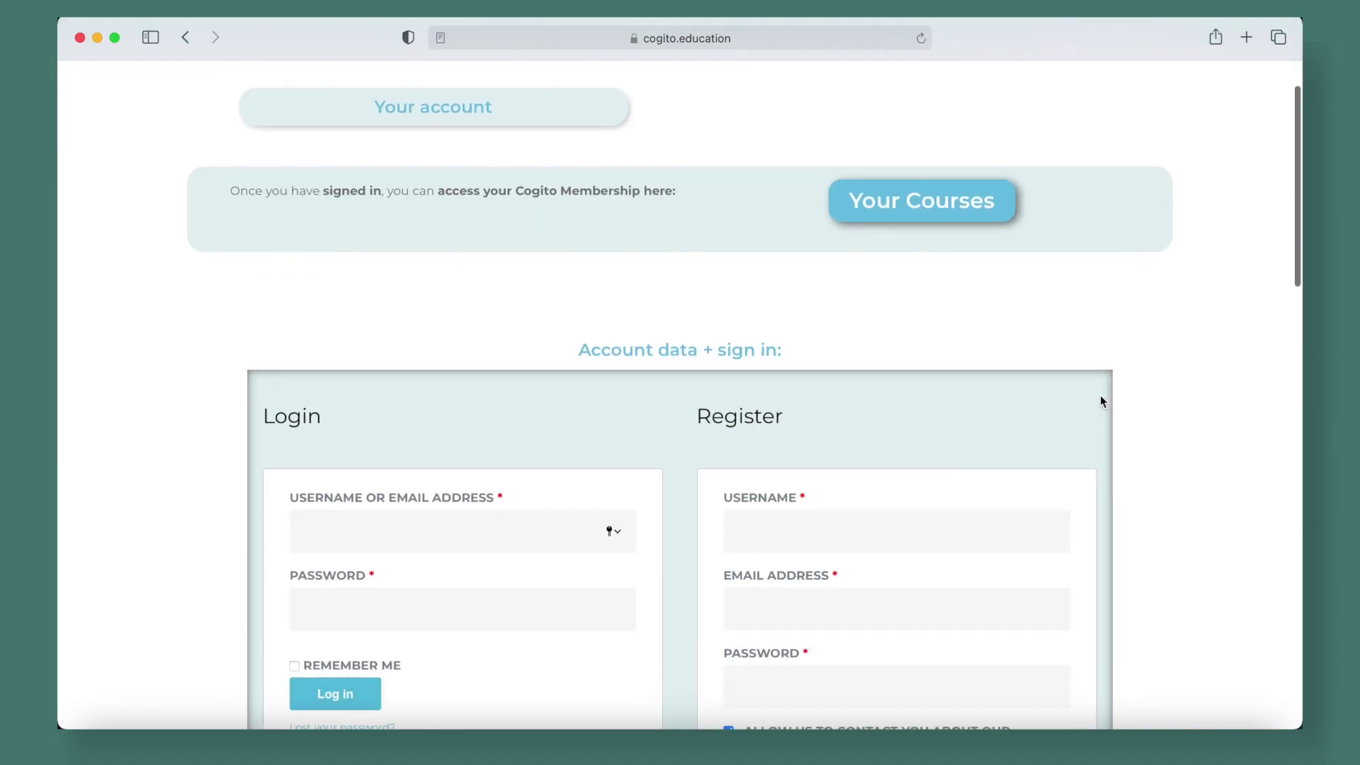
left_click(443, 477)
left_click(456, 401)
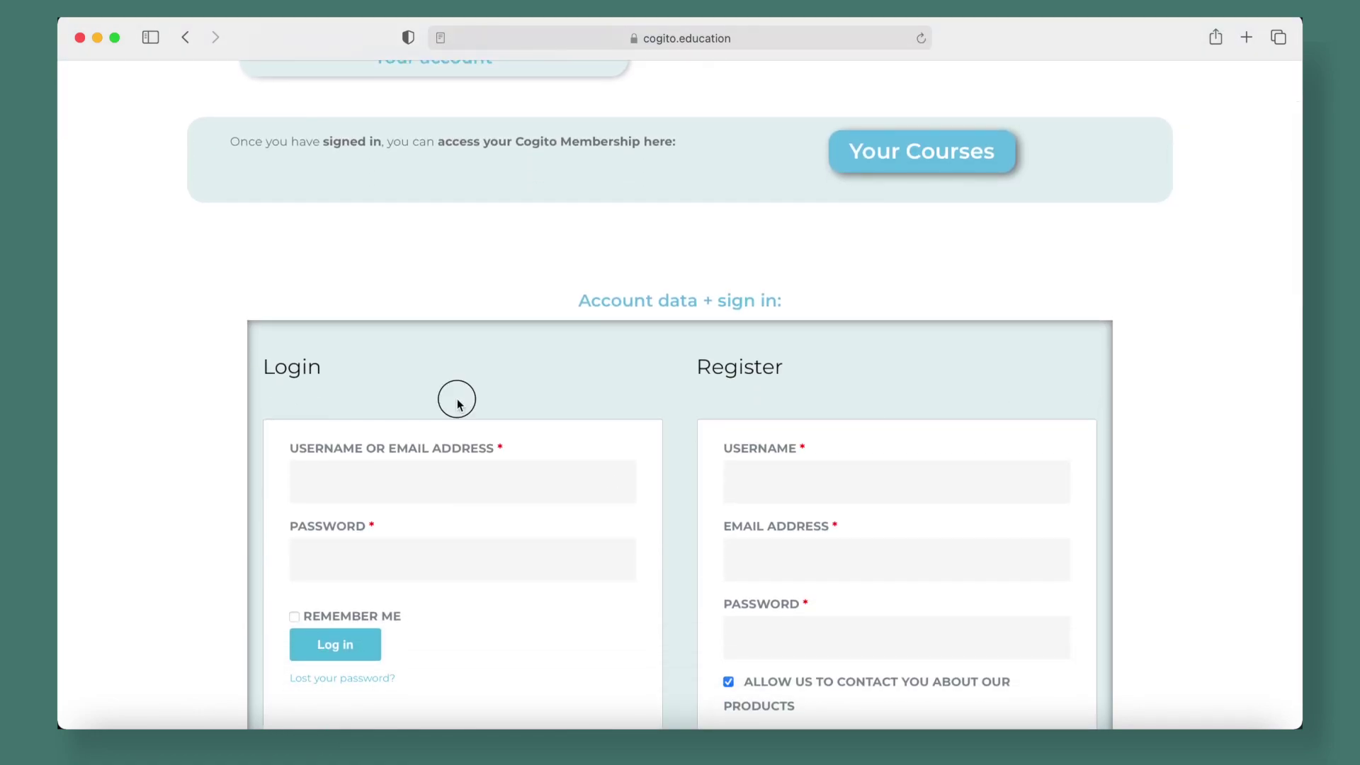
left_click(317, 497)
key("Return")
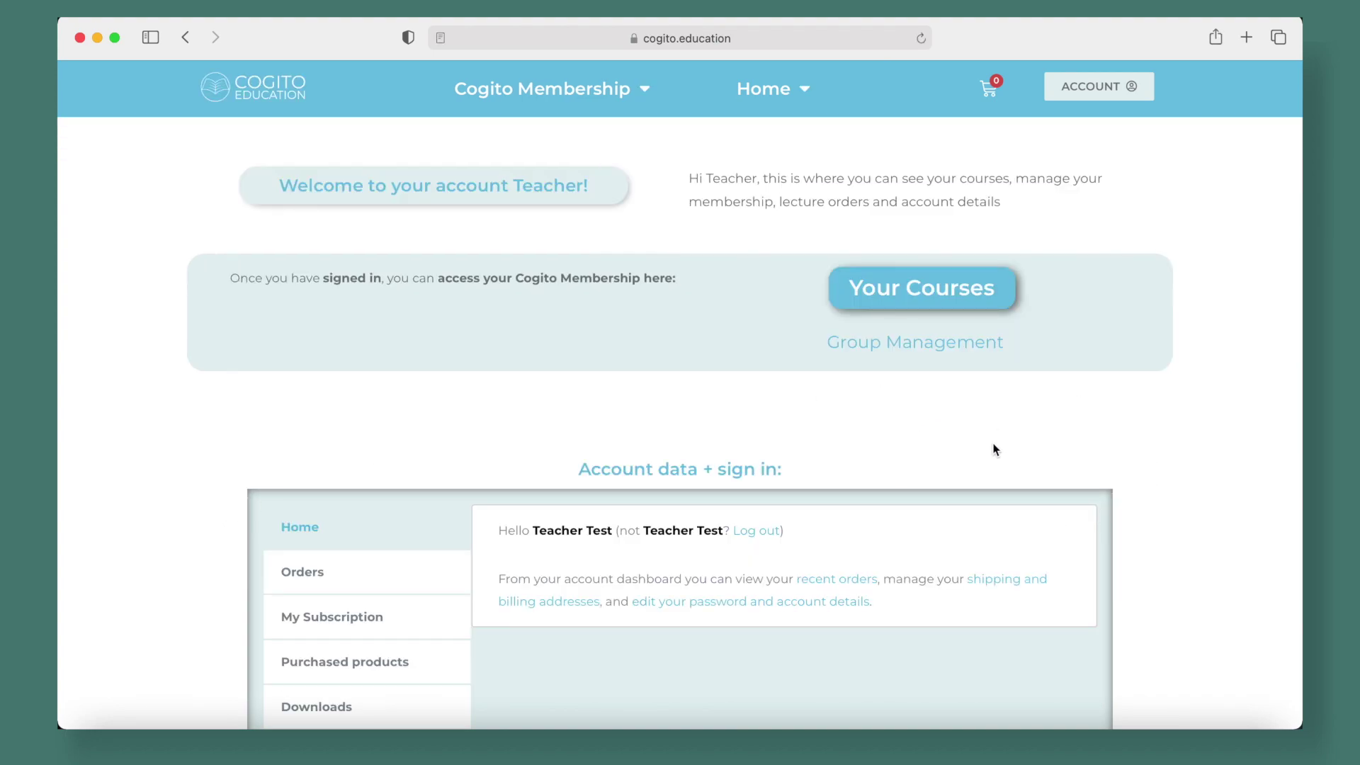
In Test School RS group management, view the enrolled student's edit form and close it unchanged
left_click(908, 348)
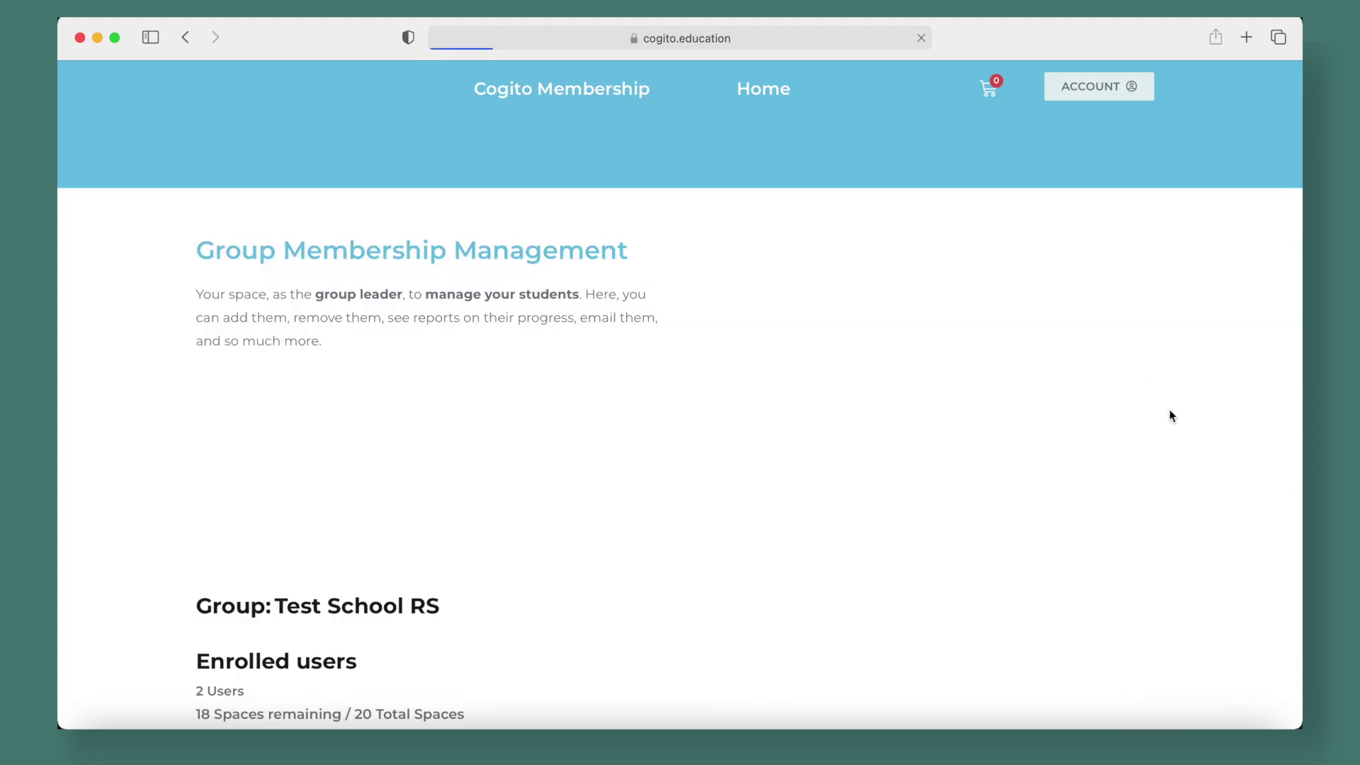
scroll(1171, 416, "down", 5)
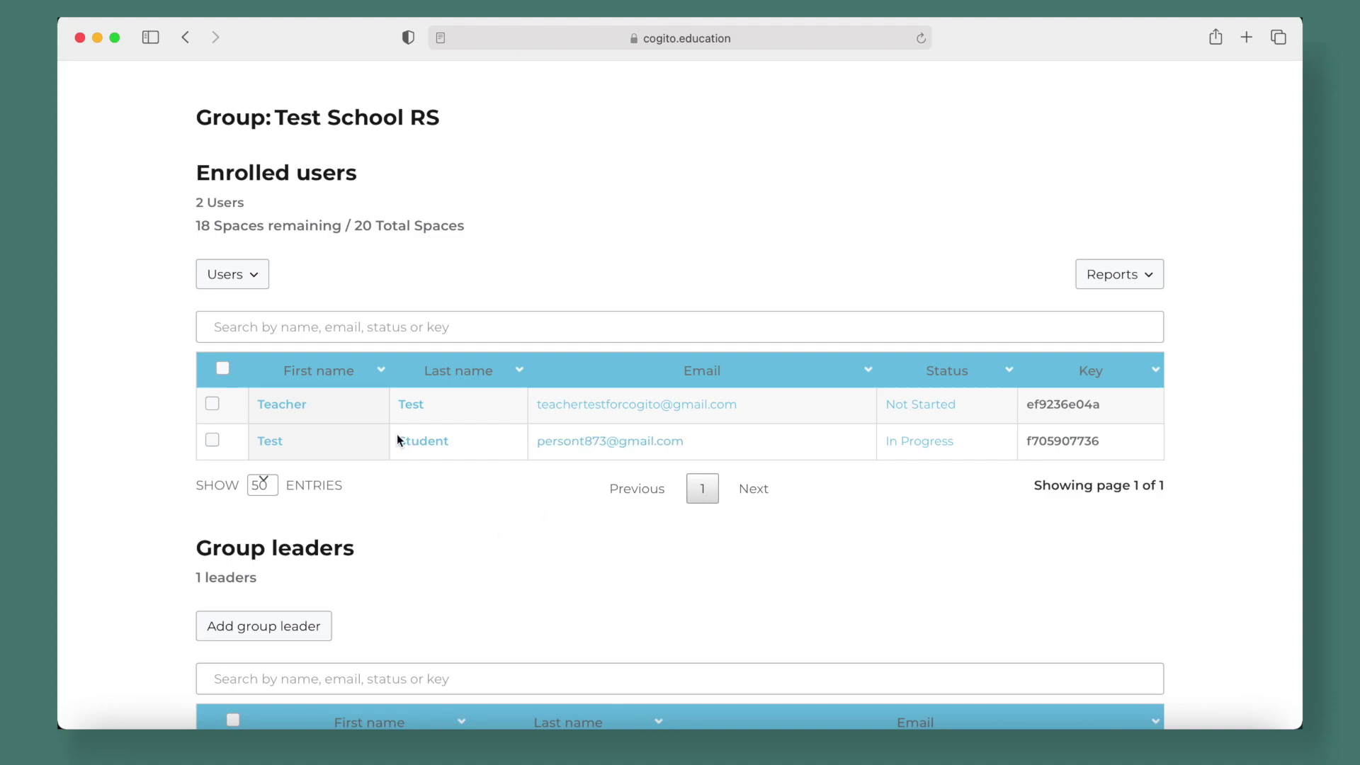
left_click(279, 445)
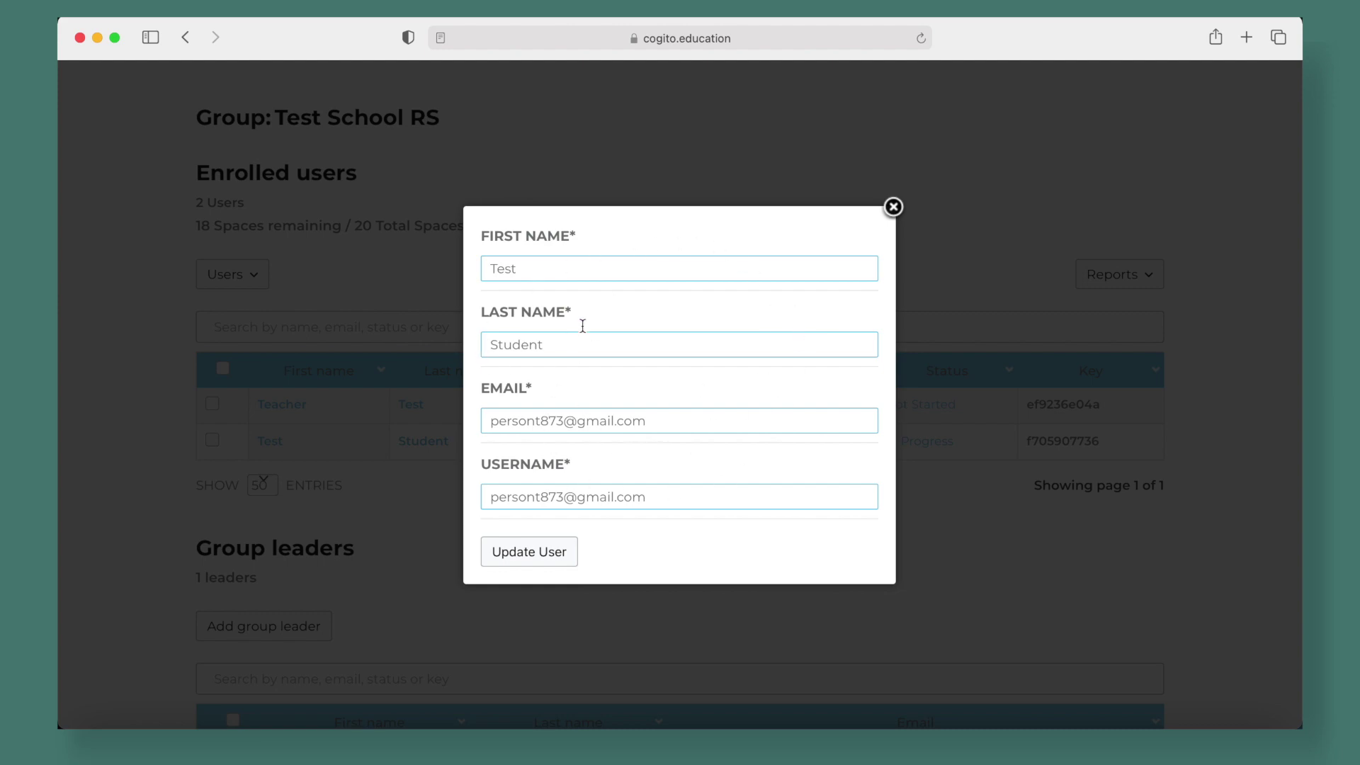
left_click(894, 207)
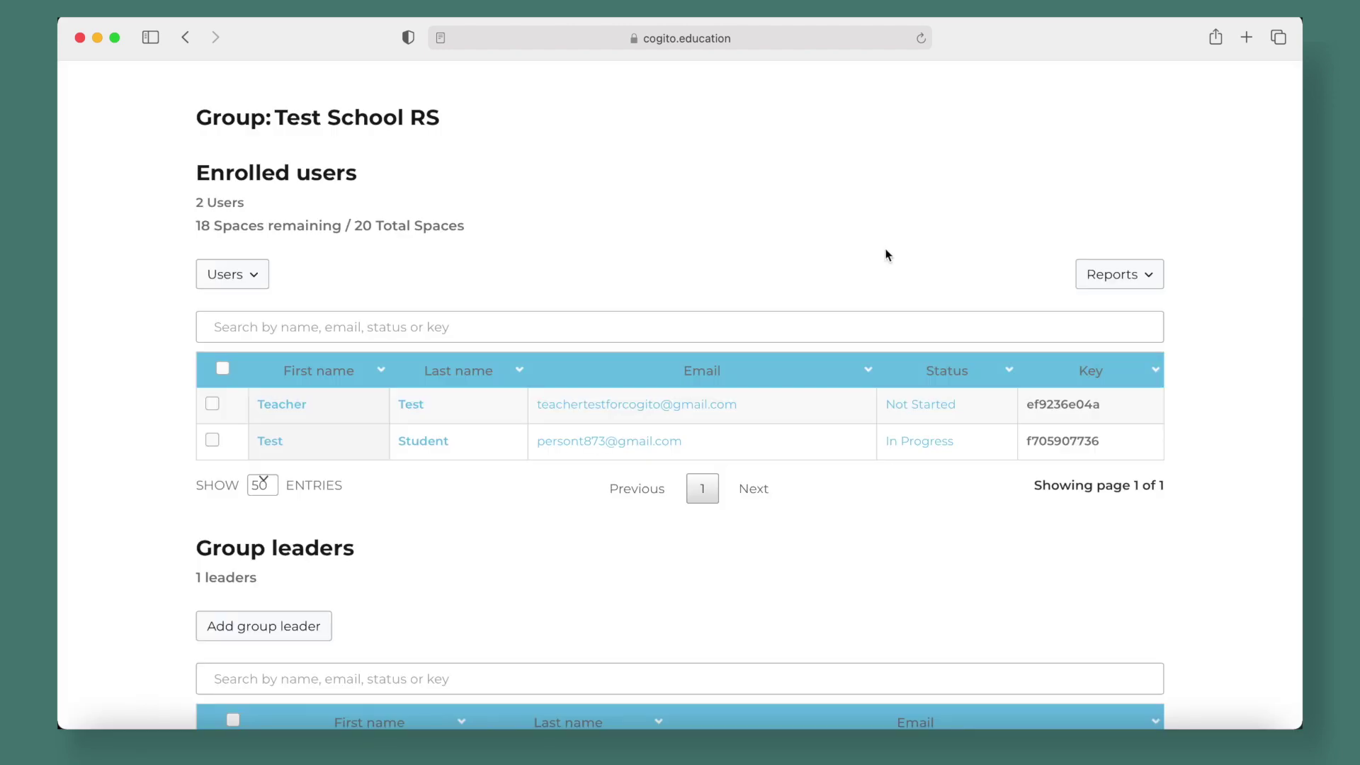
Check the student's progress report, where the Ontological Argument introduction tutorial and quiz are ticked at 22%
left_click(896, 445)
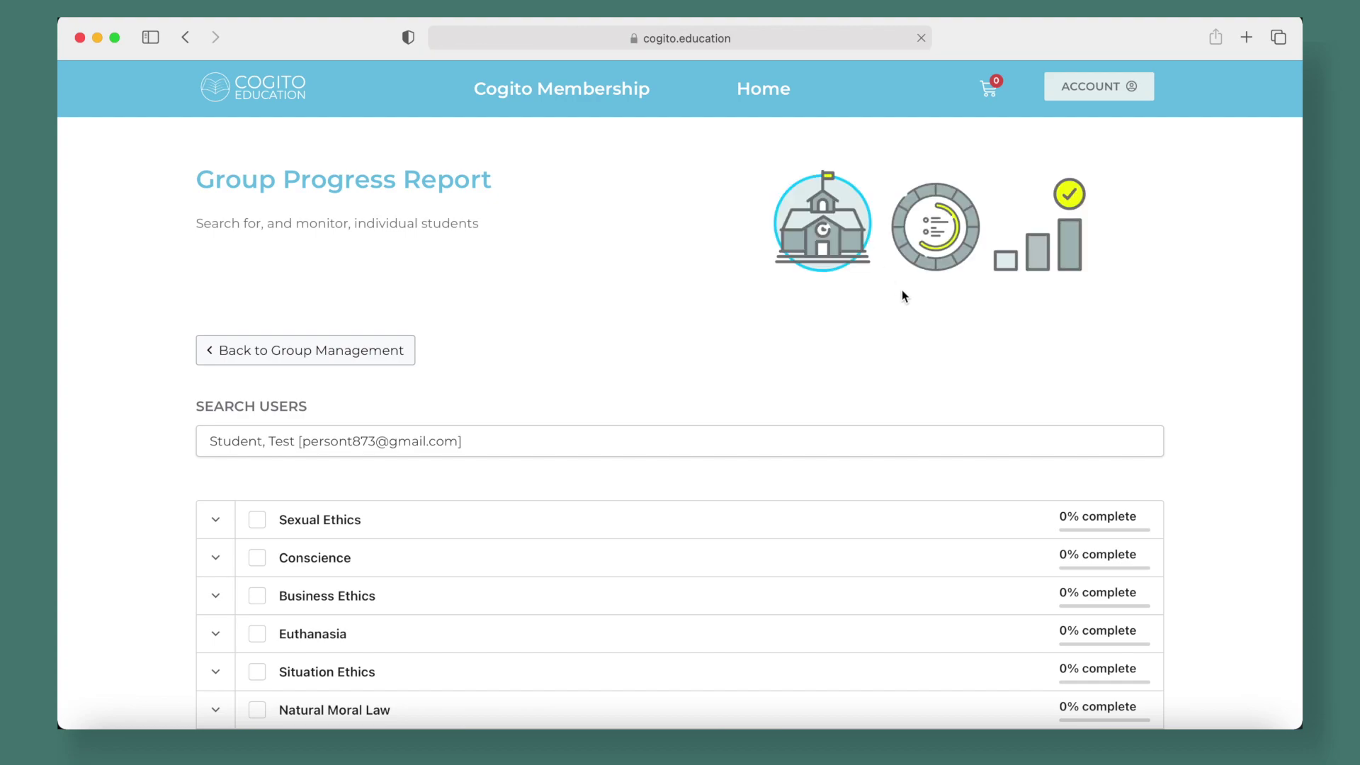
scroll(903, 298, "down", 5)
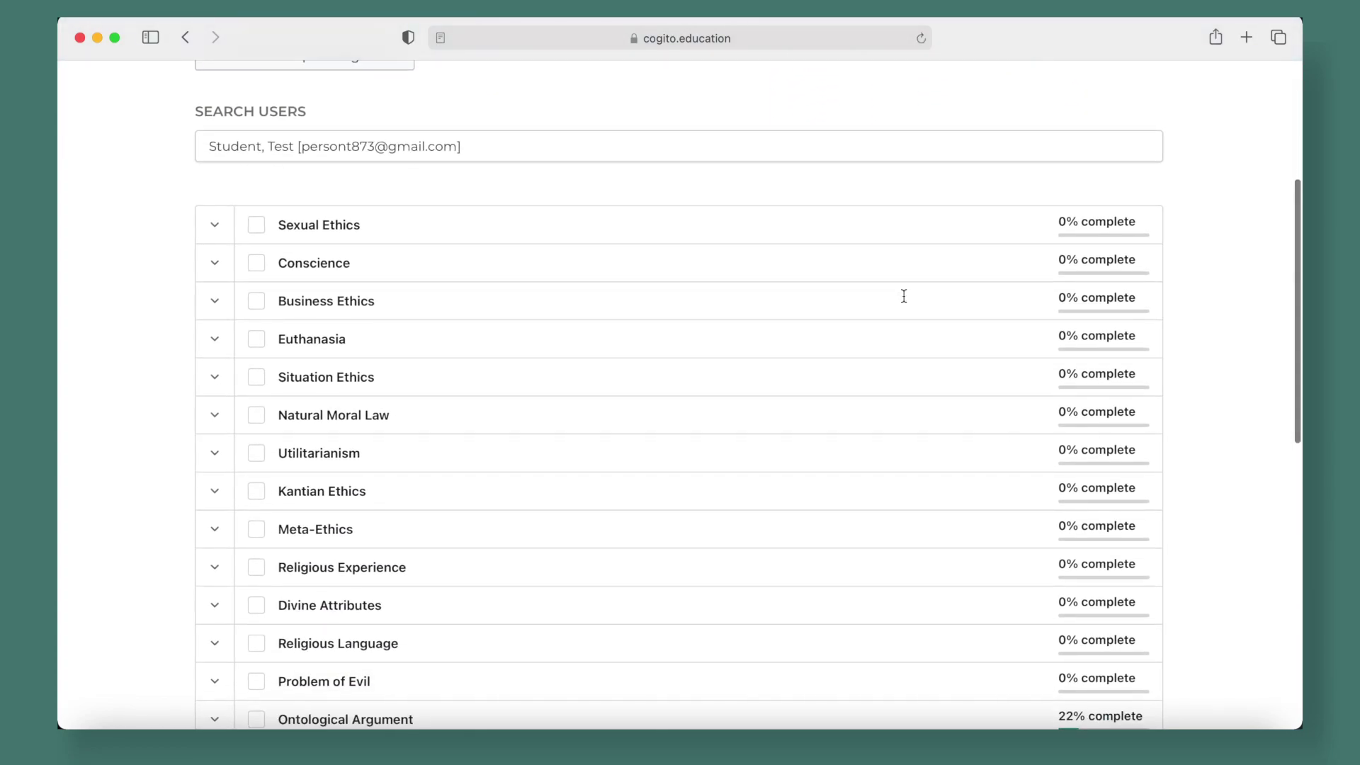
scroll(884, 245, "down", 5)
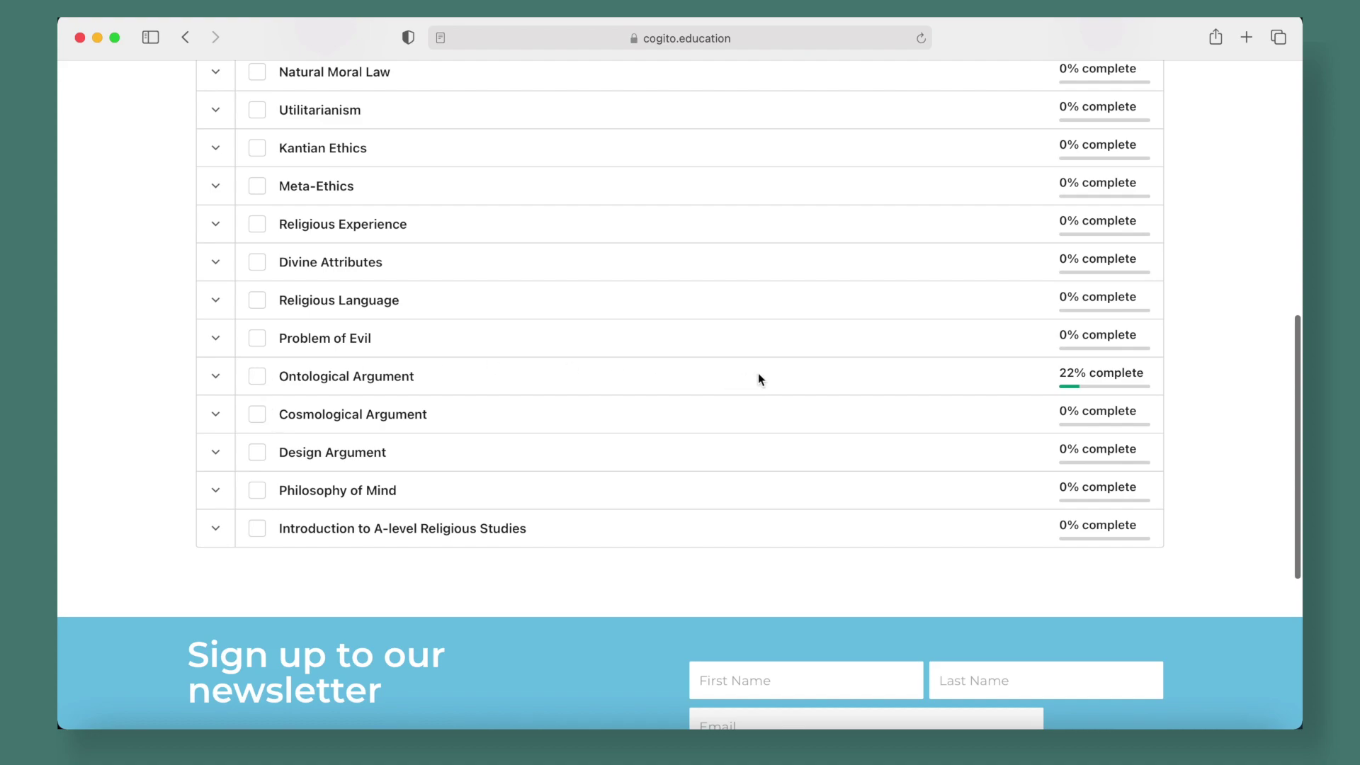
left_click(218, 377)
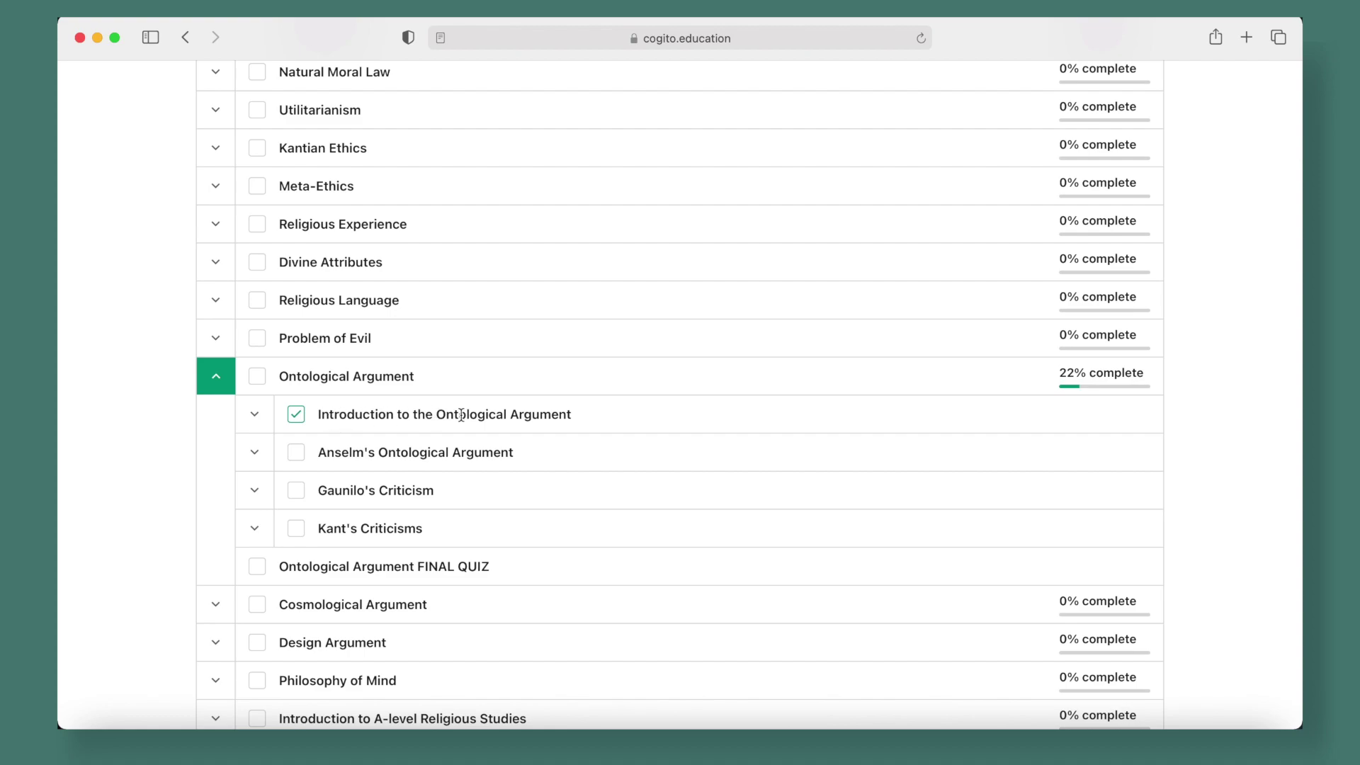
left_click(255, 415)
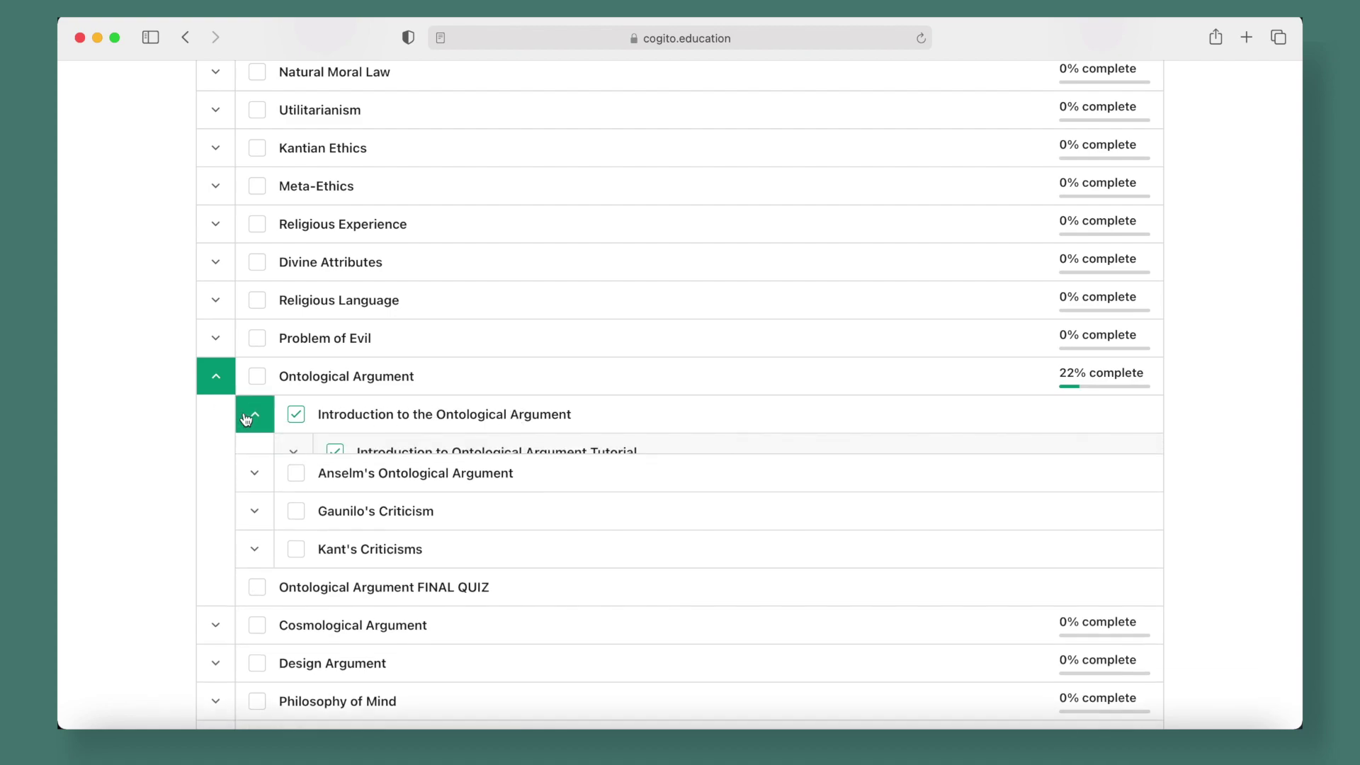
left_click(294, 455)
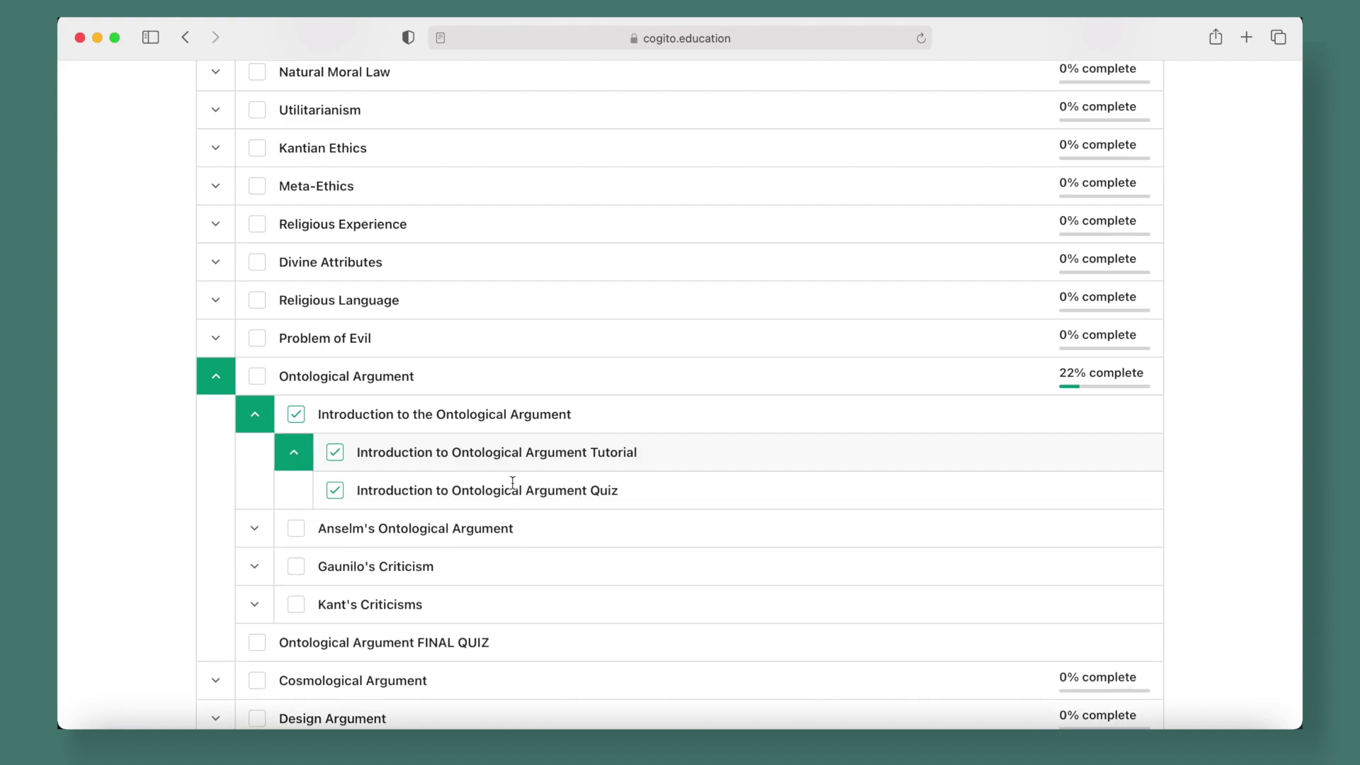
scroll(602, 488, "up", 3)
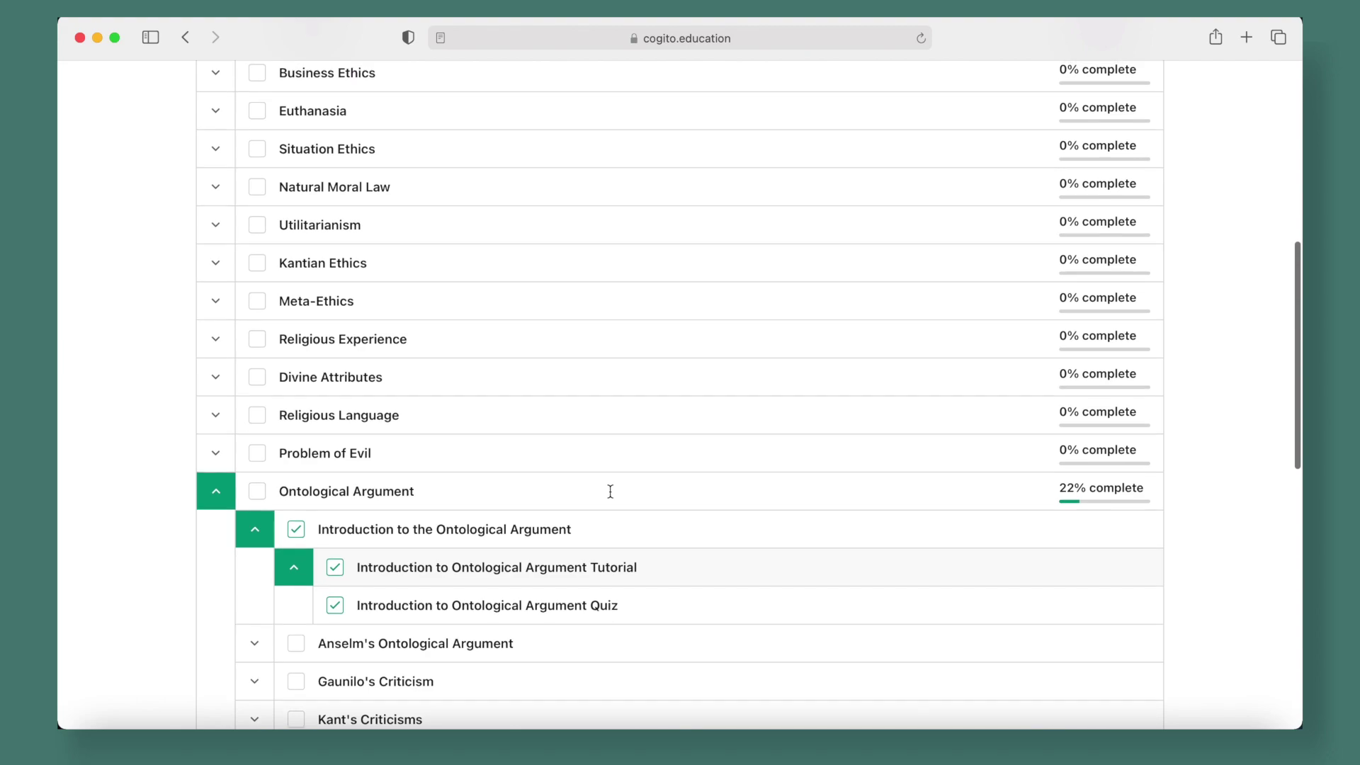
left_click(216, 491)
scroll(627, 507, "up", 10)
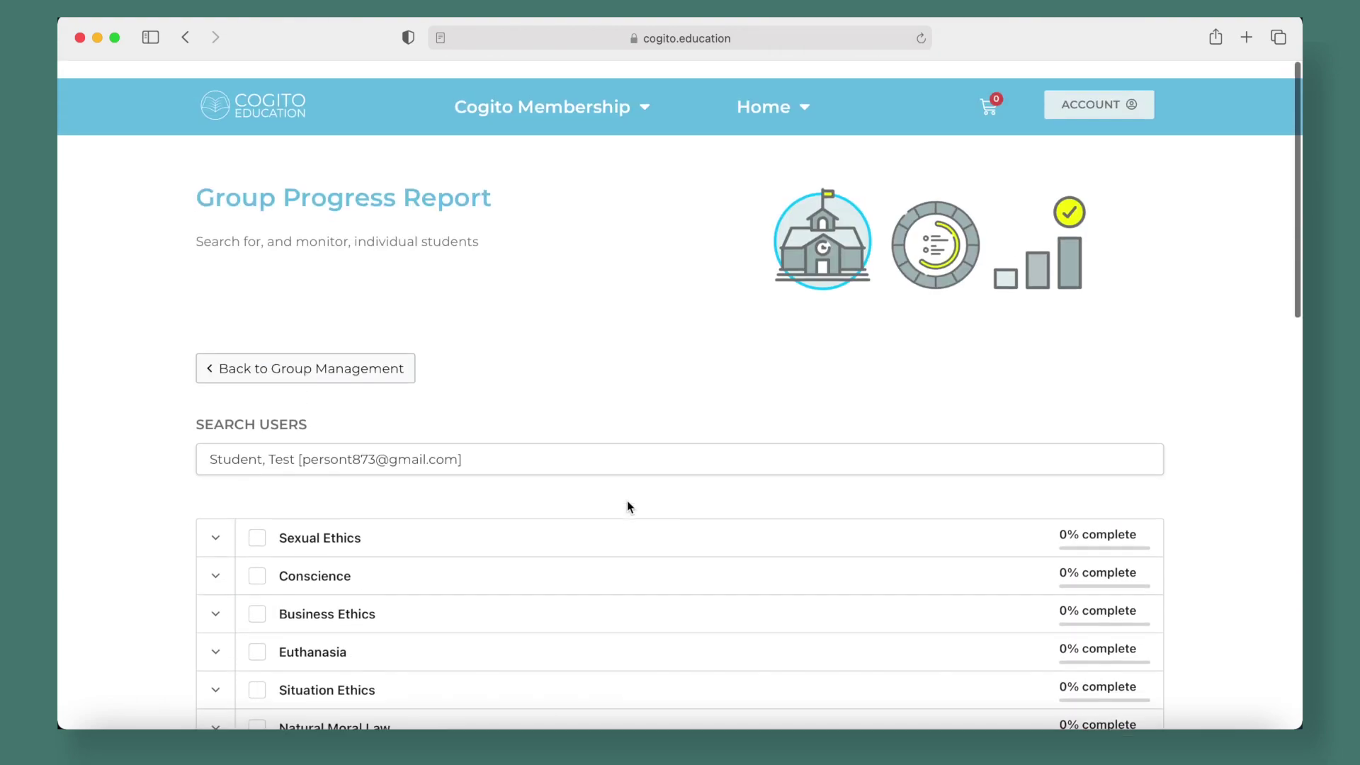
left_click(264, 358)
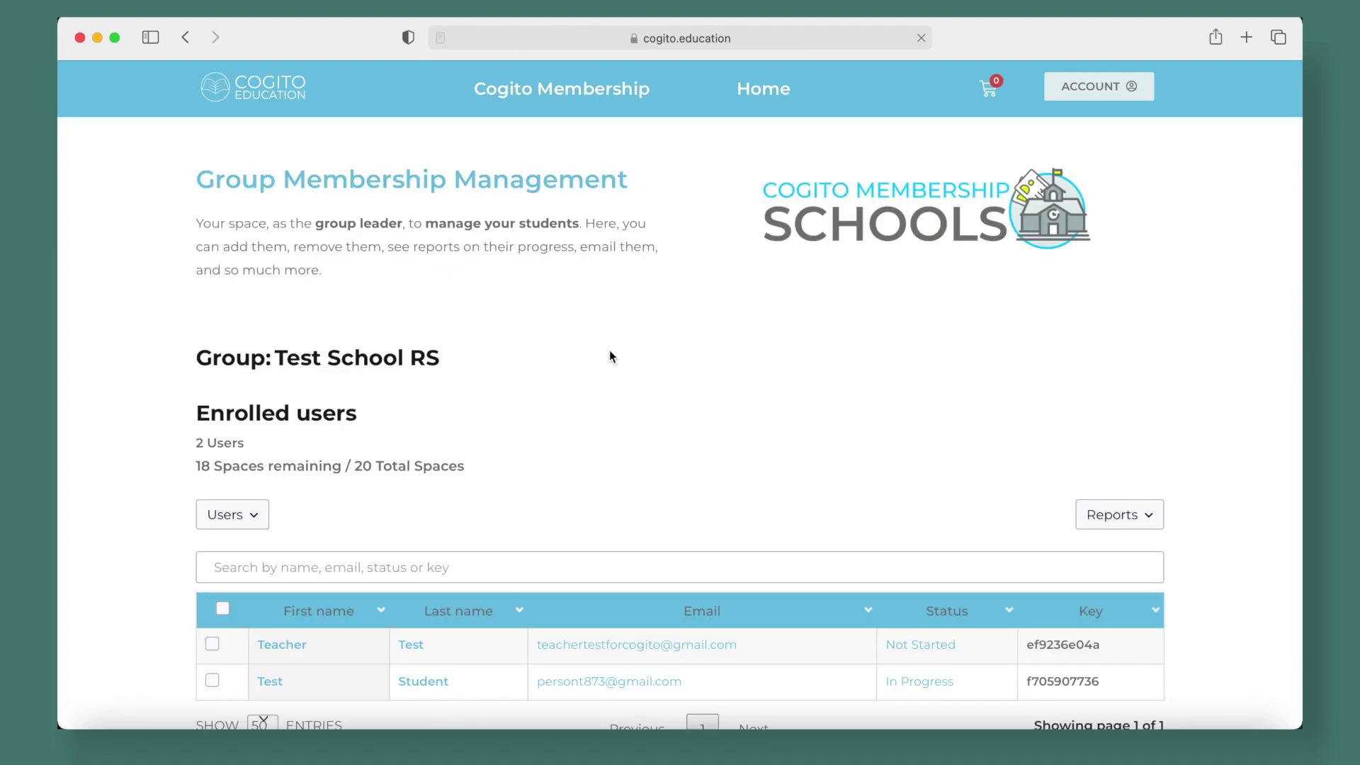
scroll(908, 444, "down", 5)
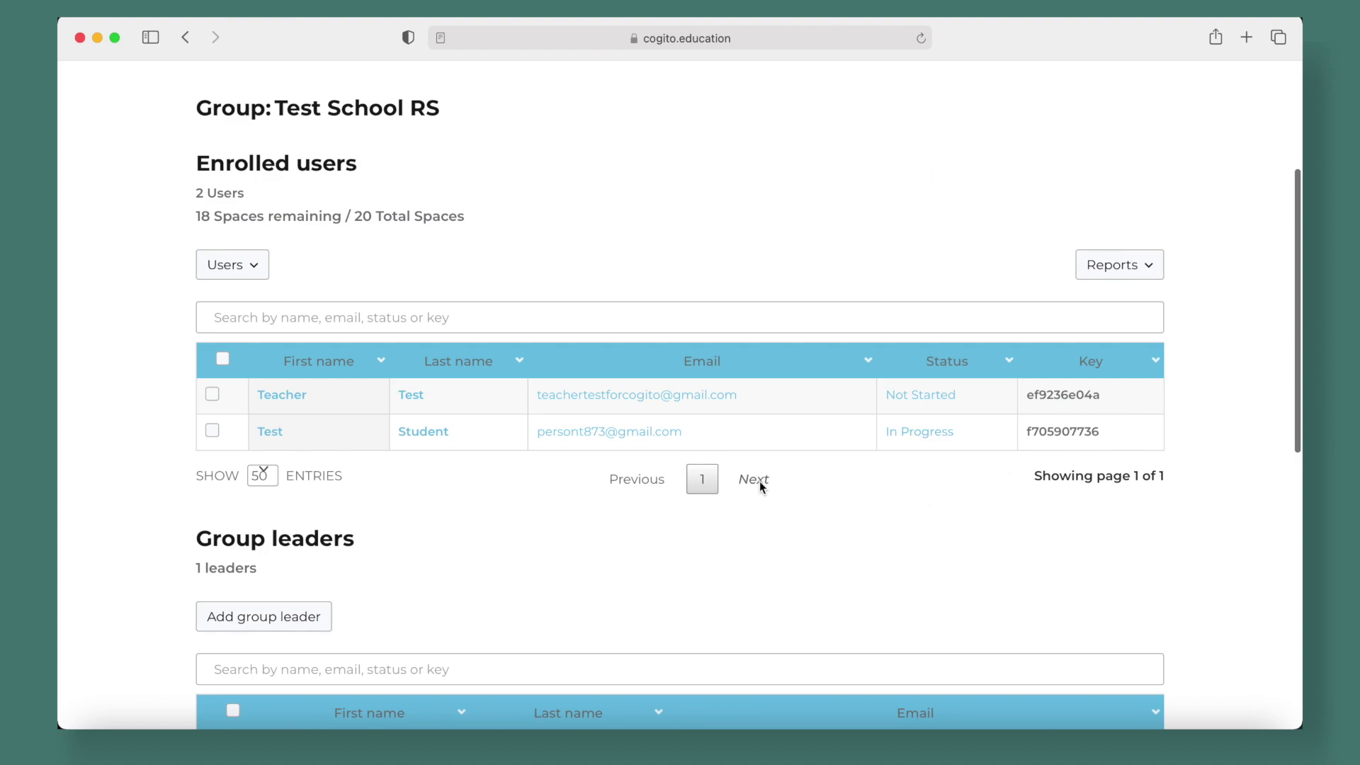
left_click(1141, 266)
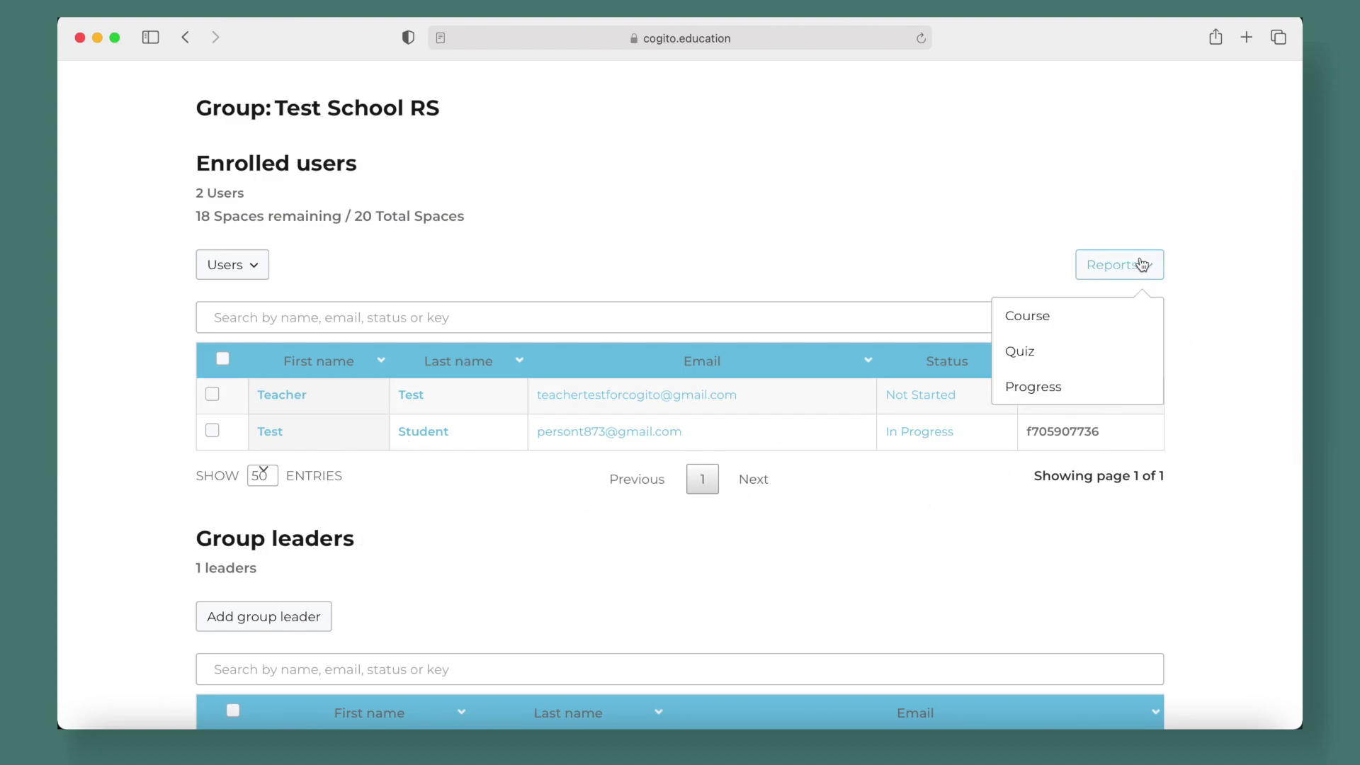
left_click(1033, 386)
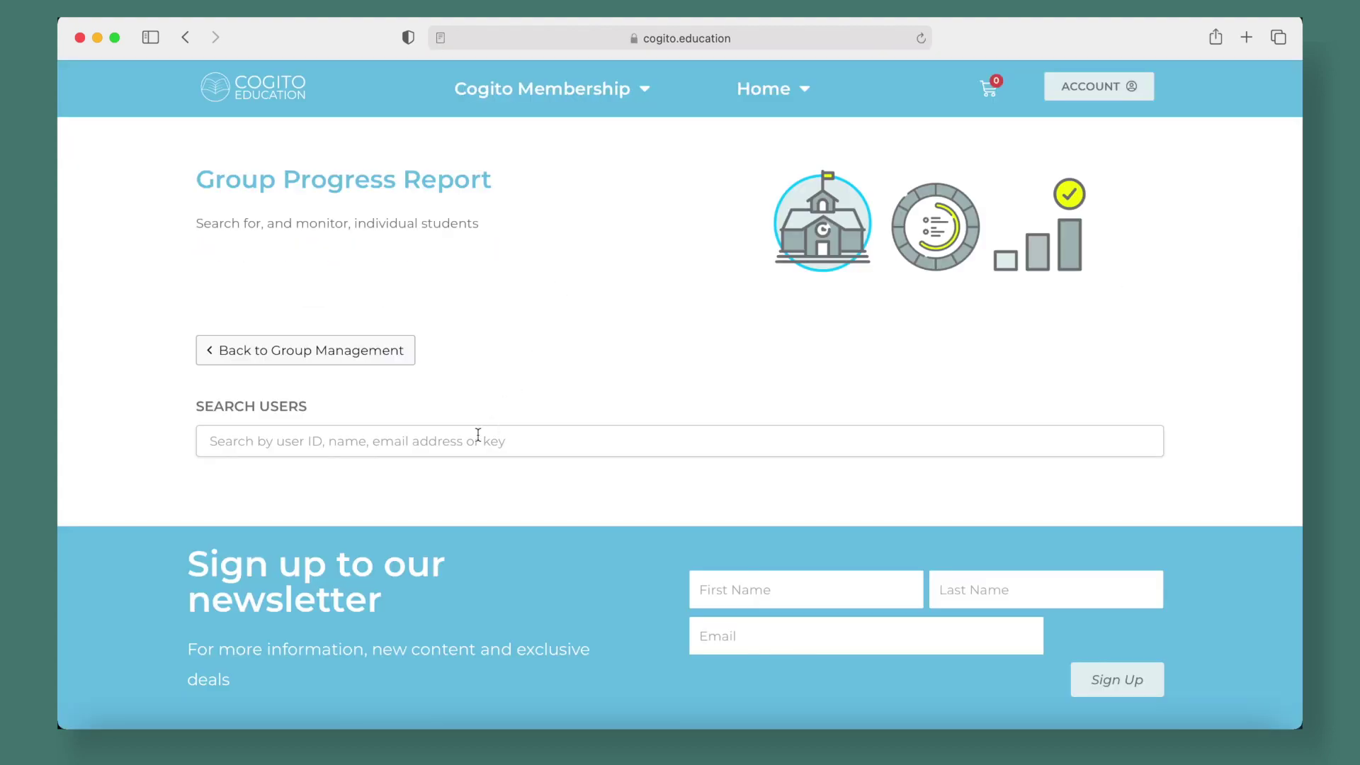
left_click(473, 442)
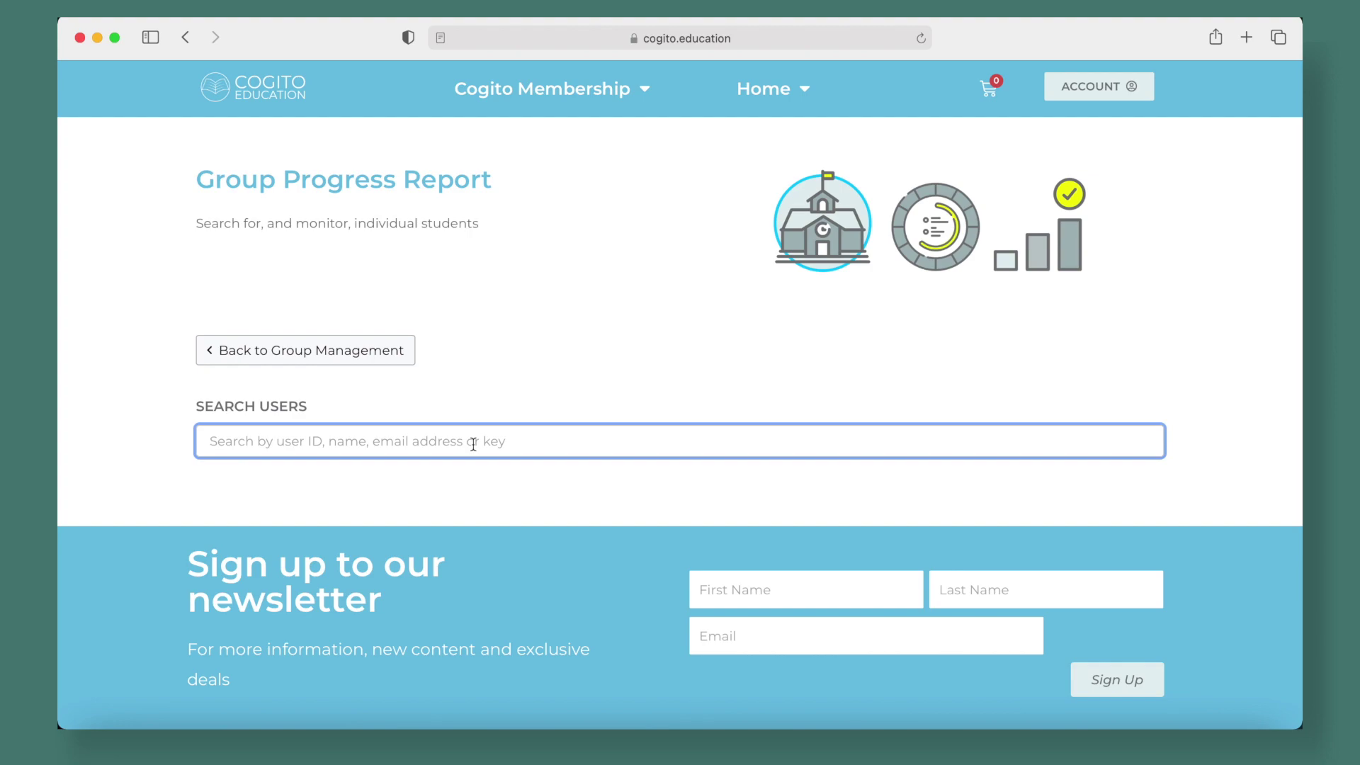
type("test")
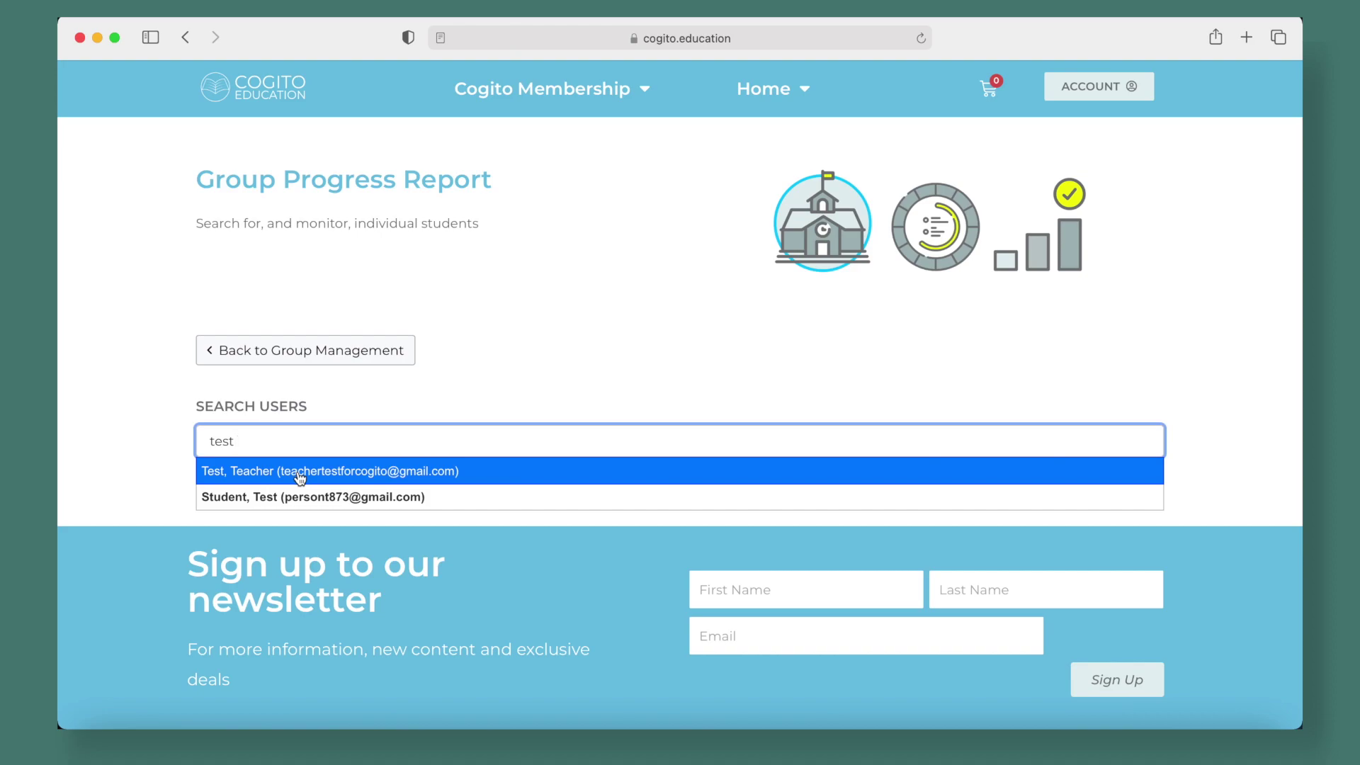
left_click(276, 502)
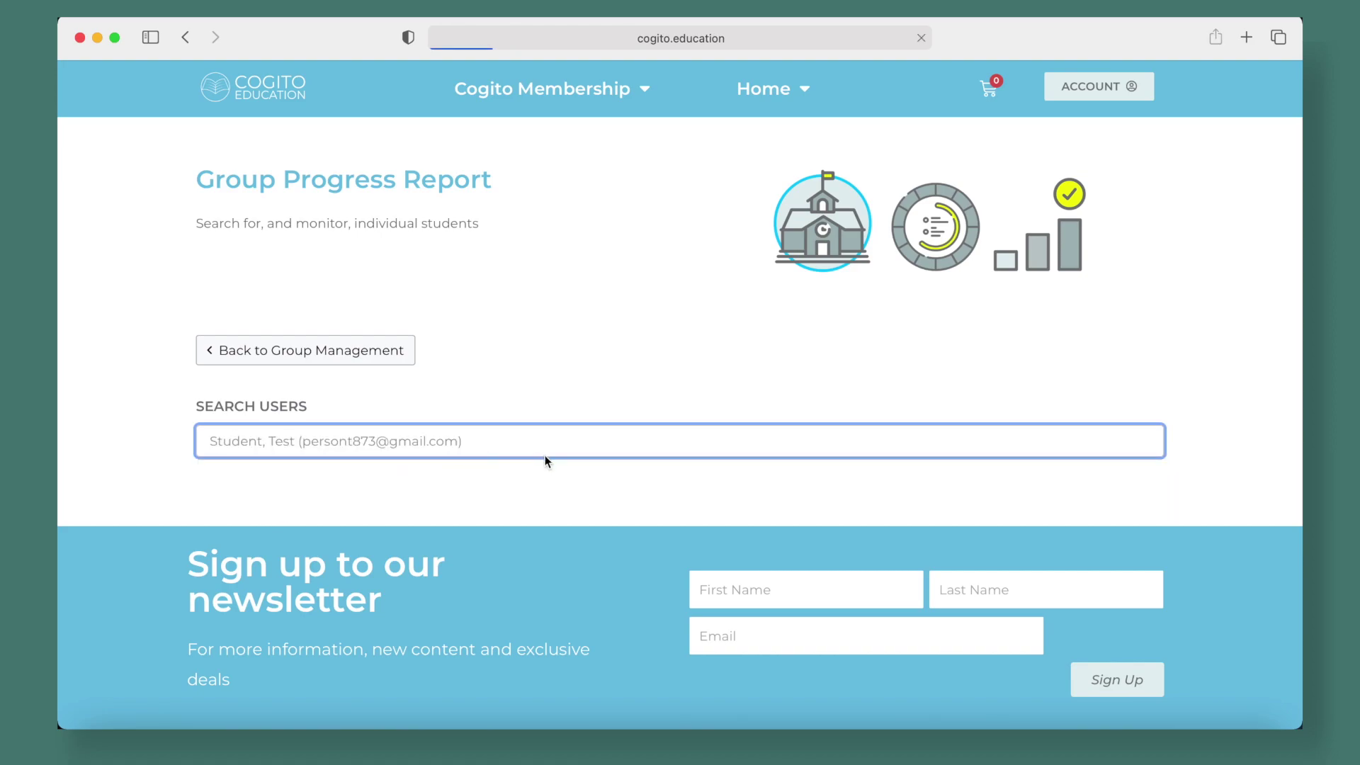
scroll(544, 455, "down", 5)
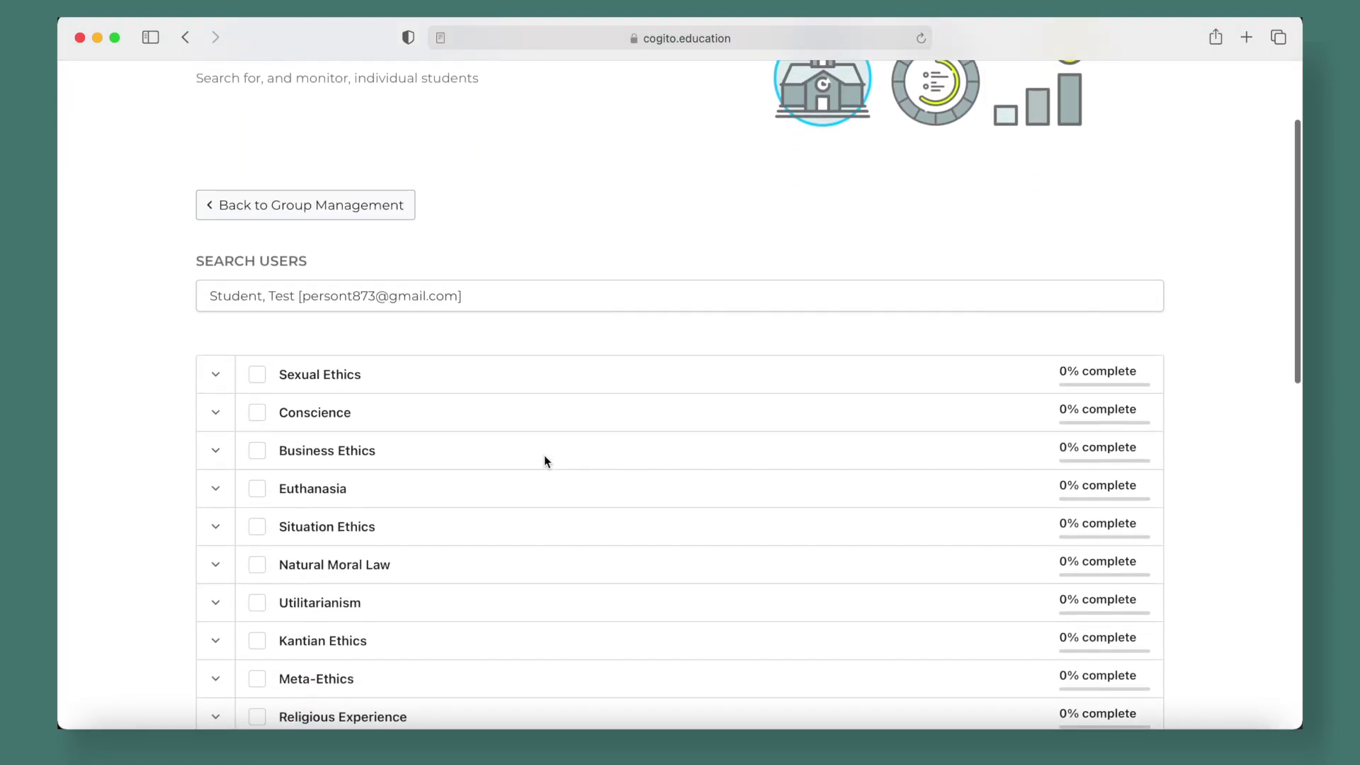
scroll(544, 467, "down", 10)
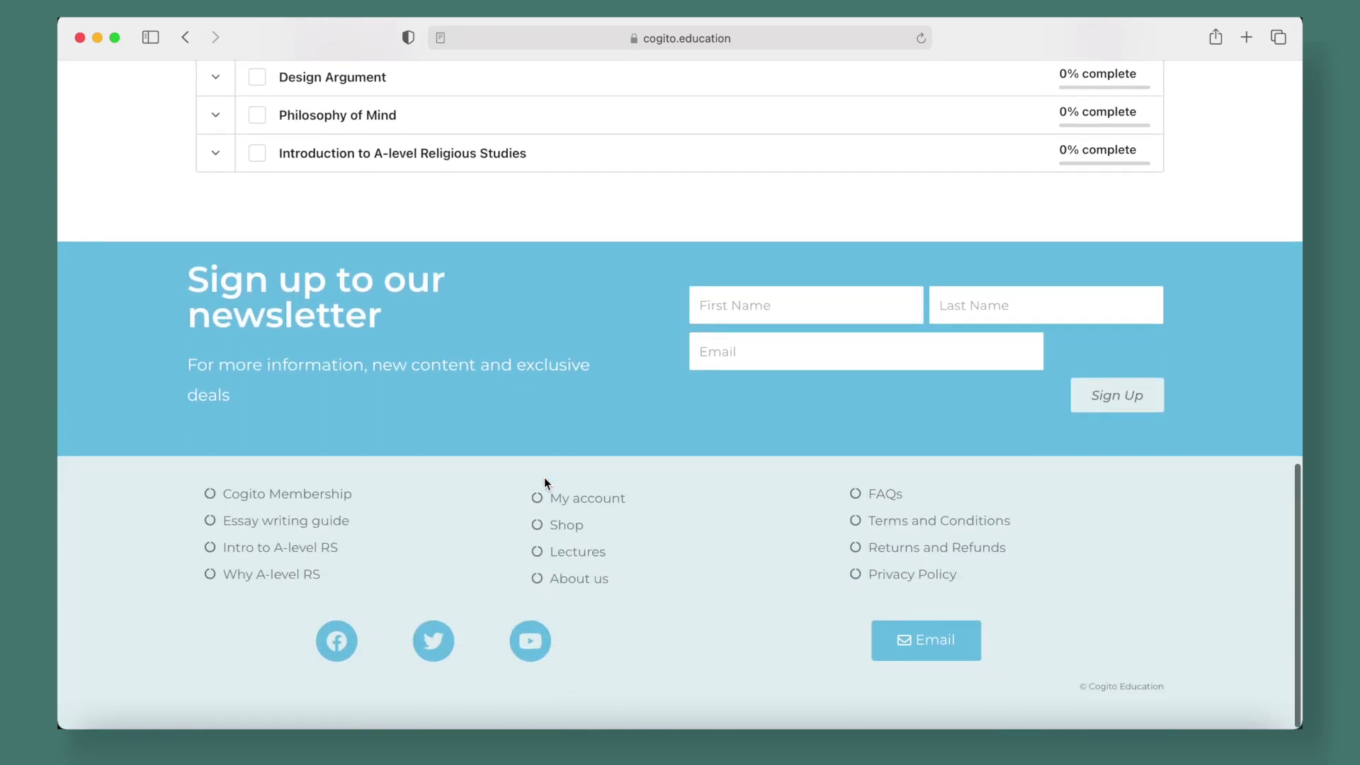
scroll(544, 478, "up", 8)
scroll(544, 478, "down", 1)
scroll(544, 483, "down", 1)
scroll(544, 482, "up", 4)
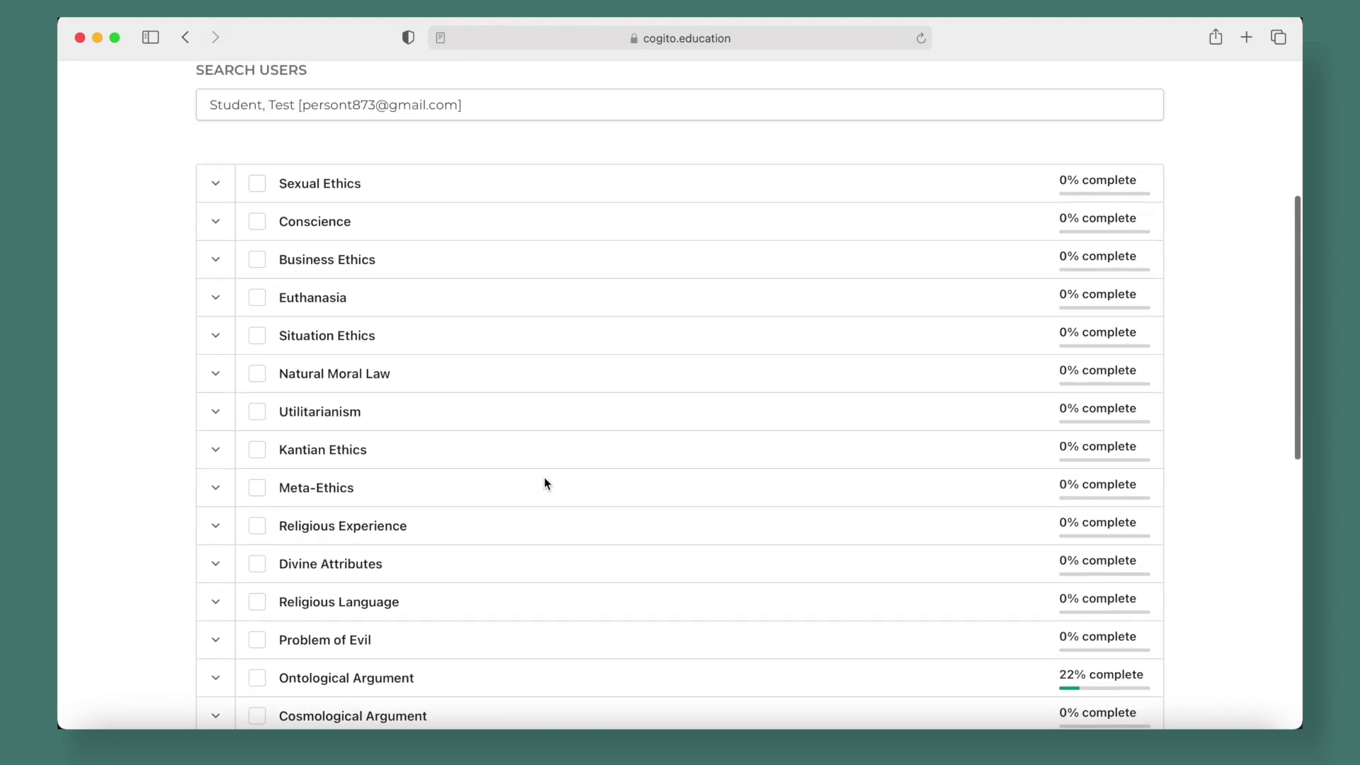
scroll(545, 479, "up", 2)
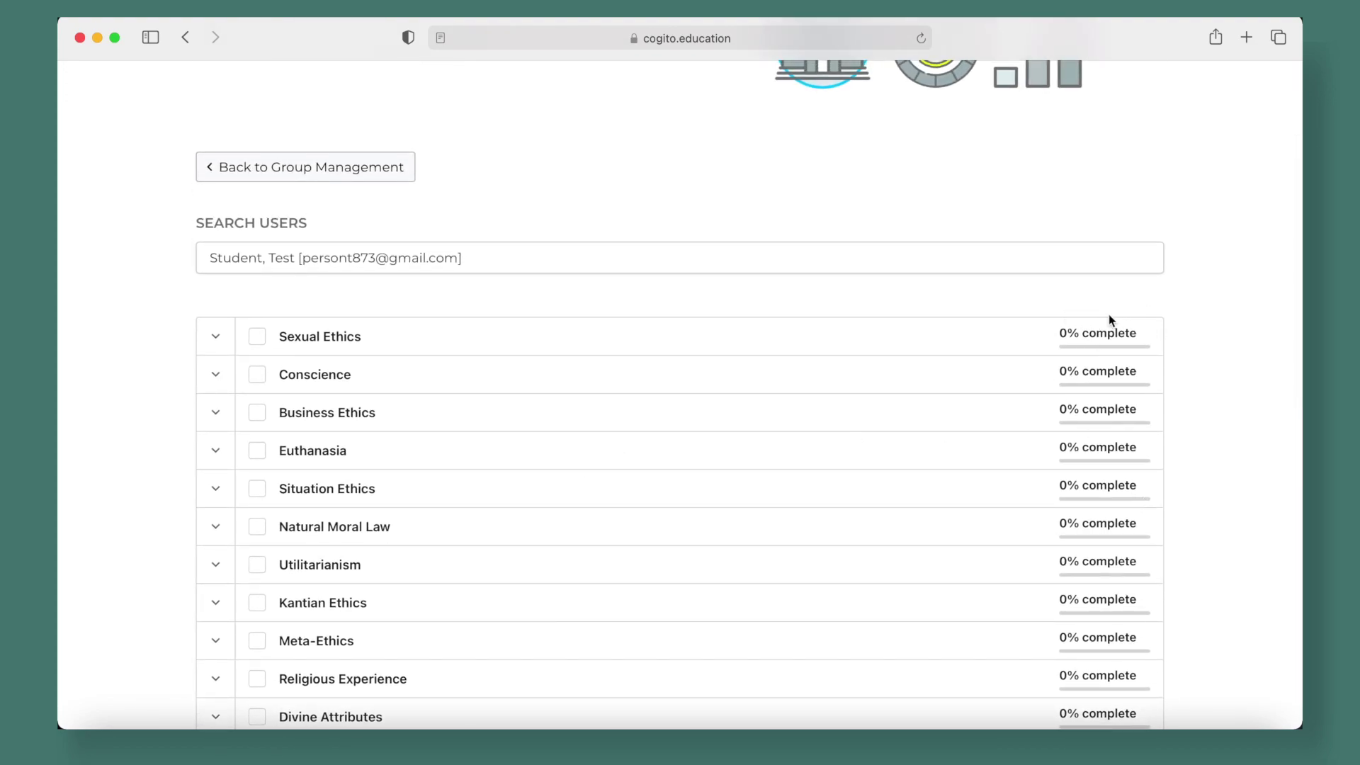
scroll(1014, 307, "up", 4)
left_click(206, 358)
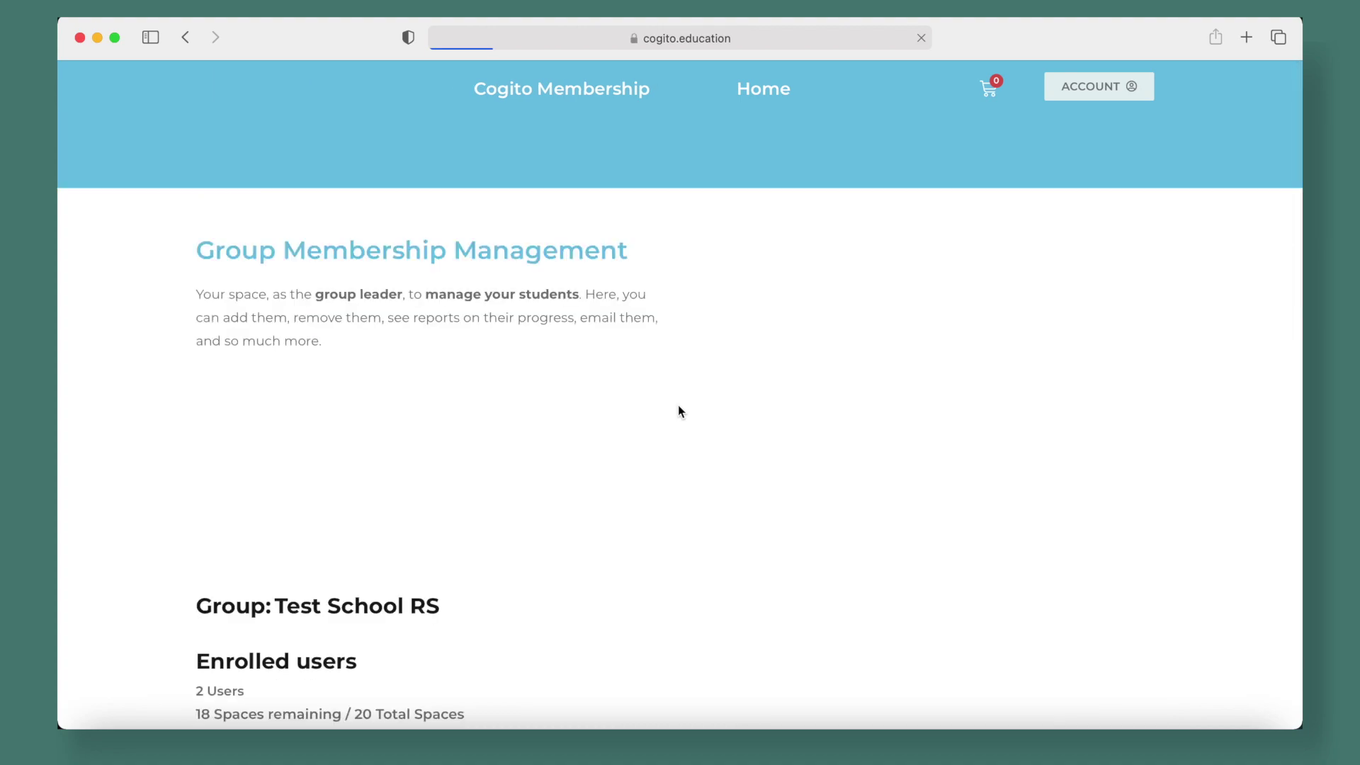
Open the group Course report and select the Ontological Argument course
left_click(1133, 528)
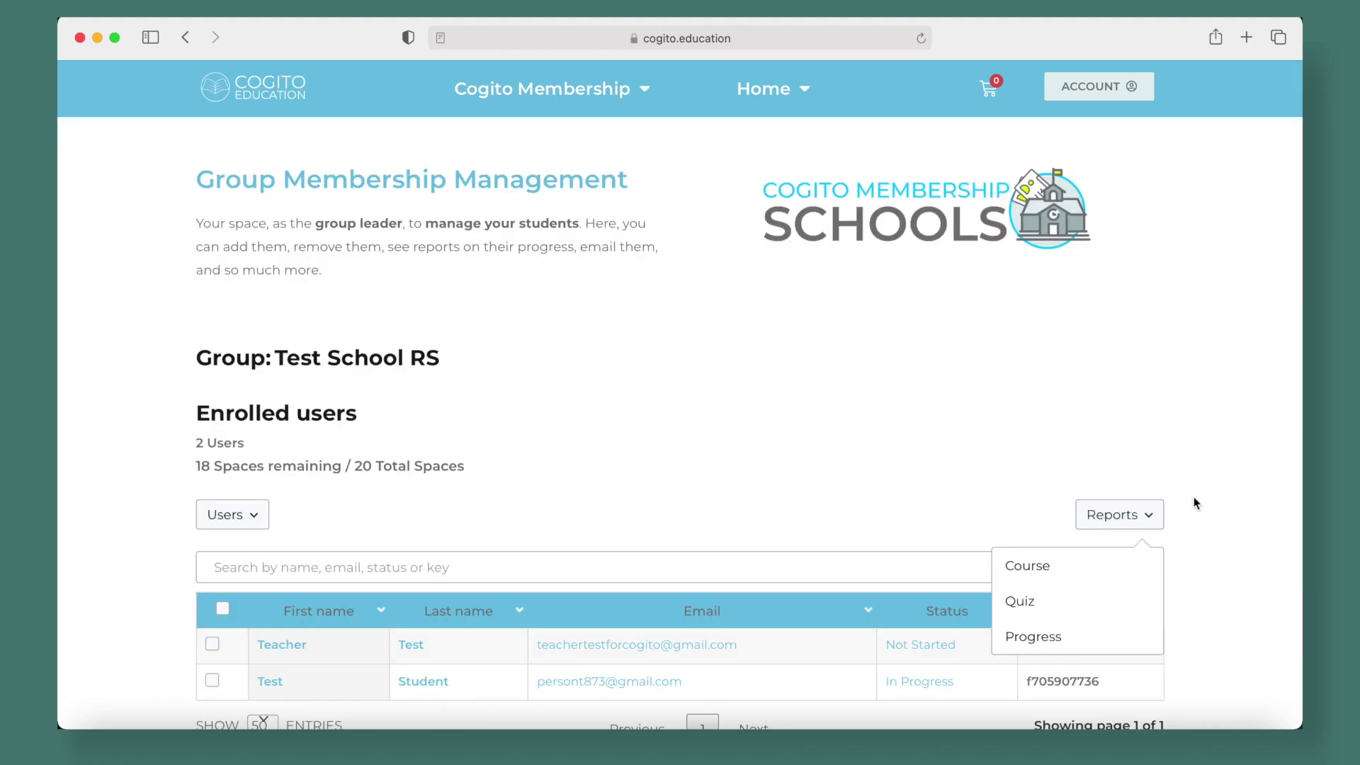
scroll(1193, 496, "down", 2)
left_click(1043, 488)
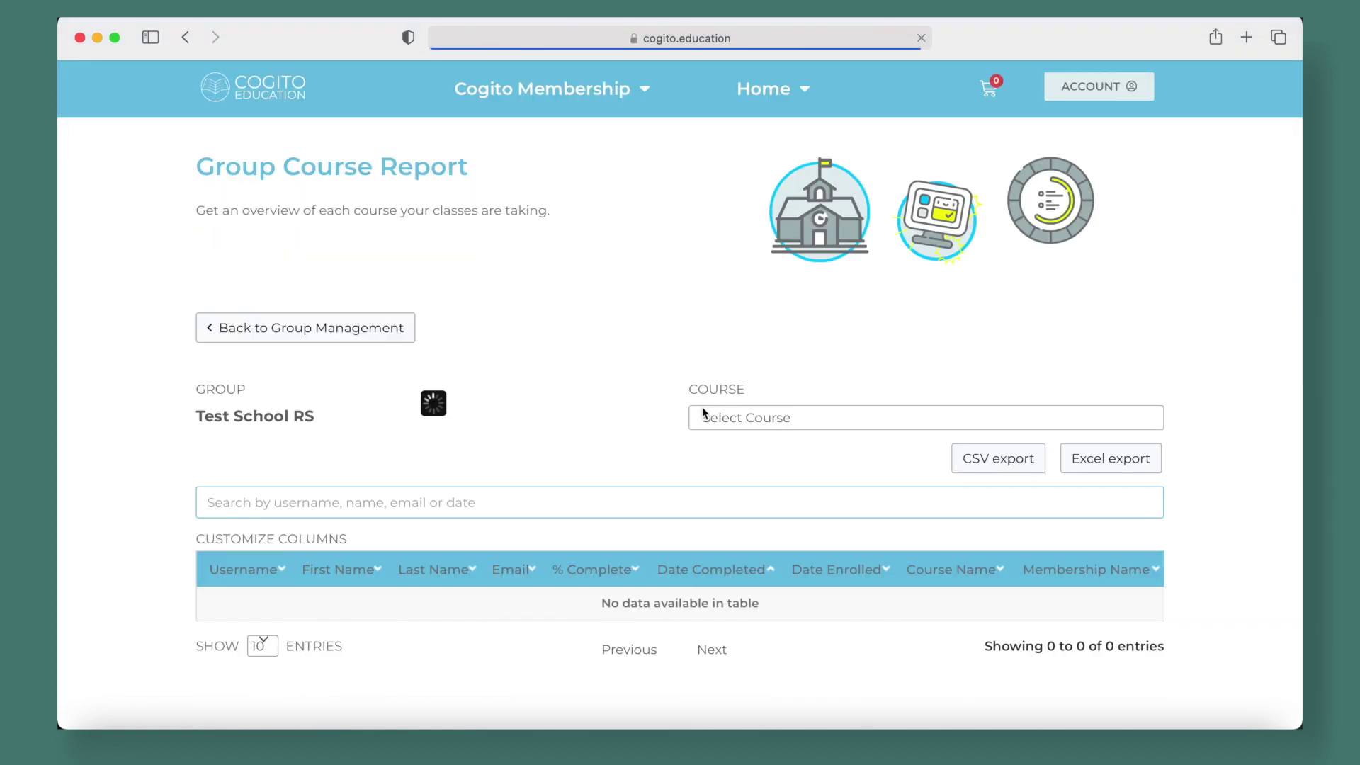
scroll(703, 414, "down", 3)
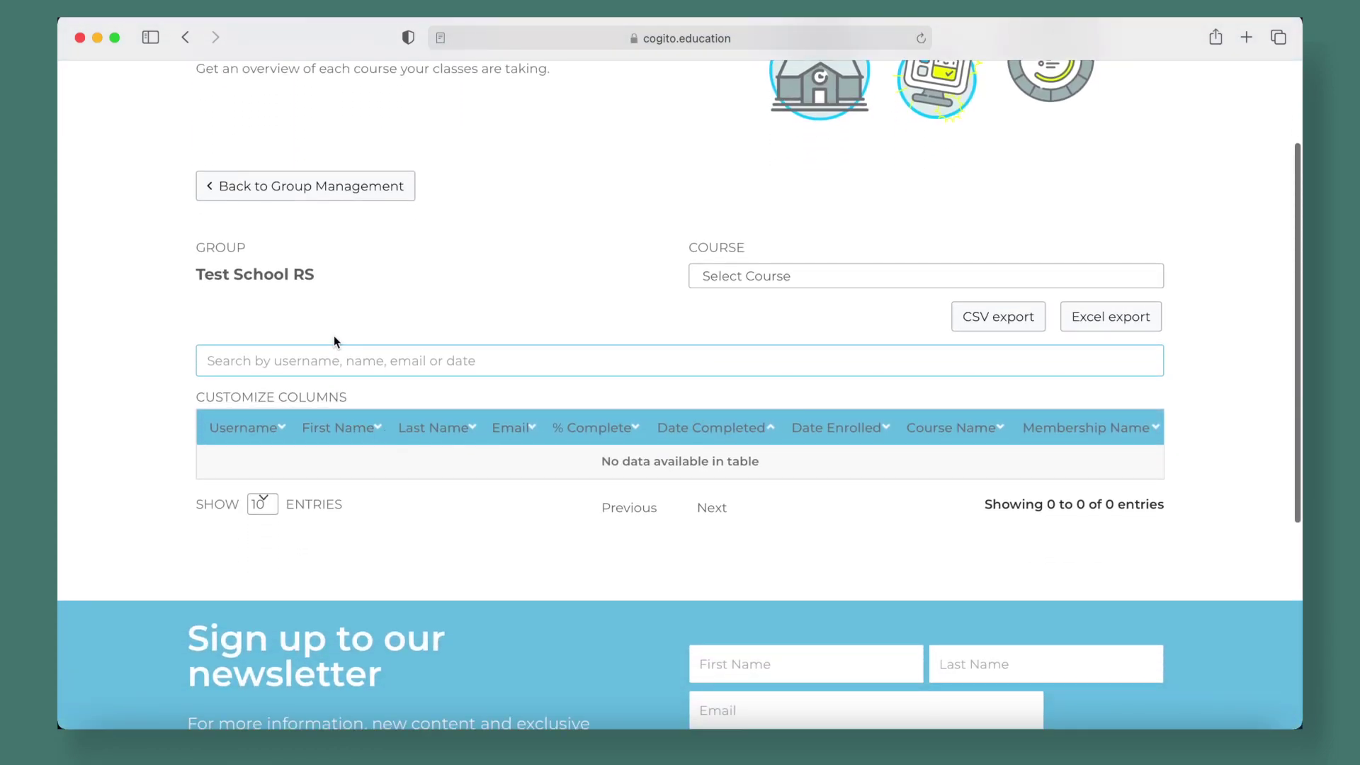
left_click(777, 280)
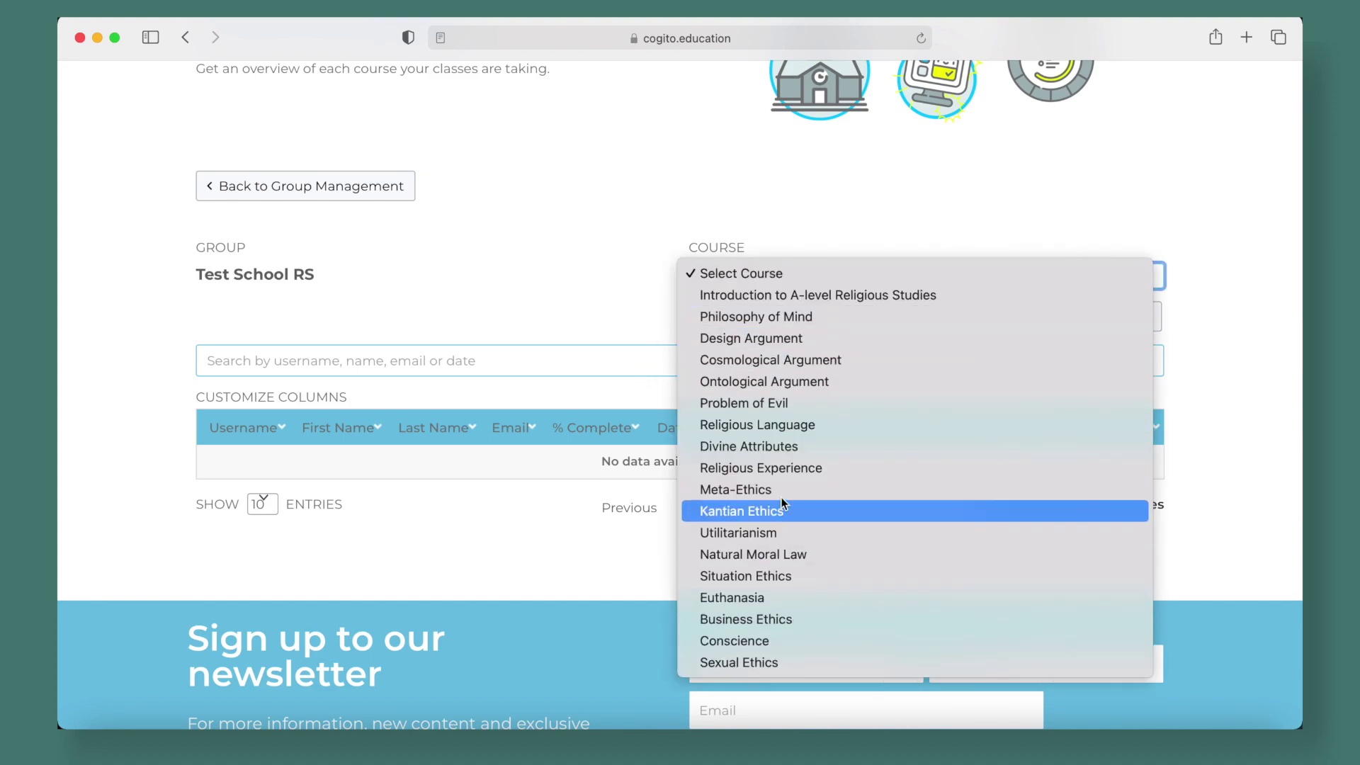
left_click(760, 382)
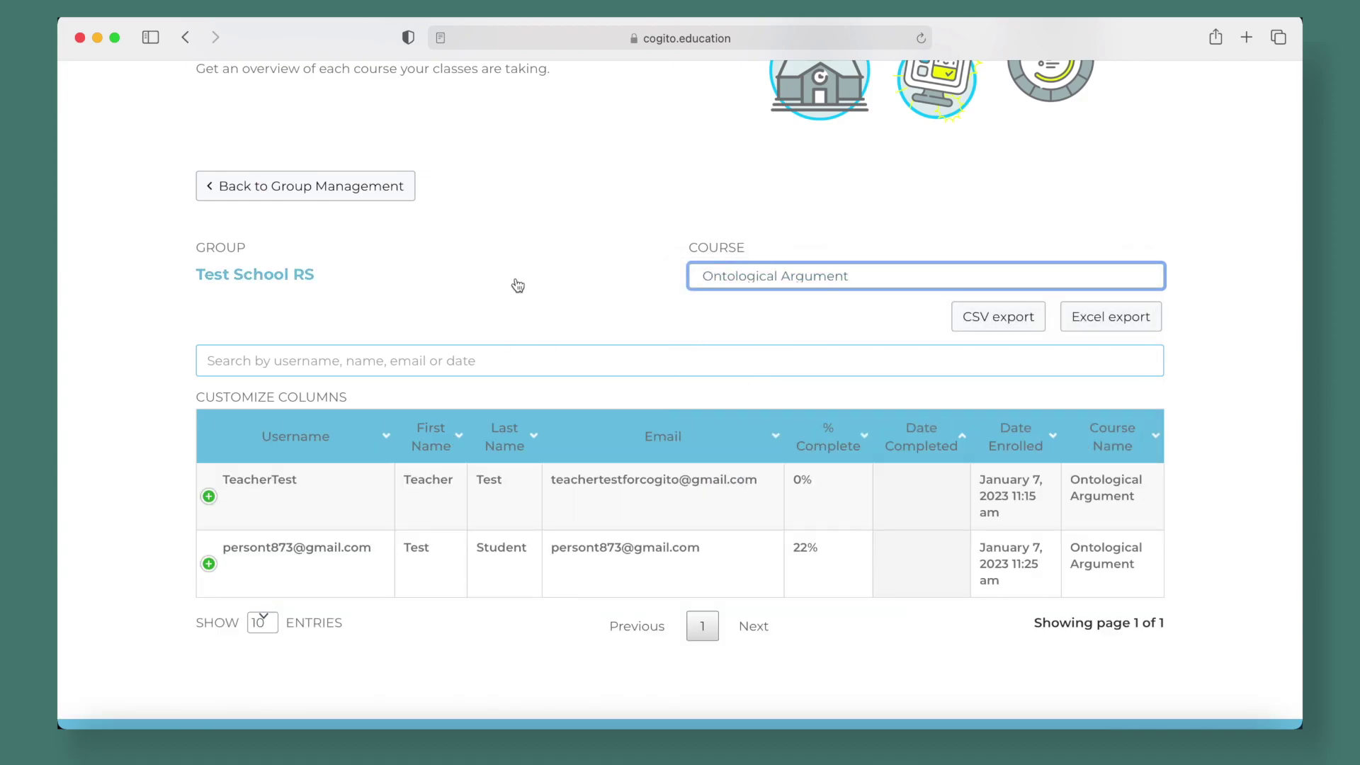
Review the student's 22% completion and expand and collapse their membership details row
left_click(636, 294)
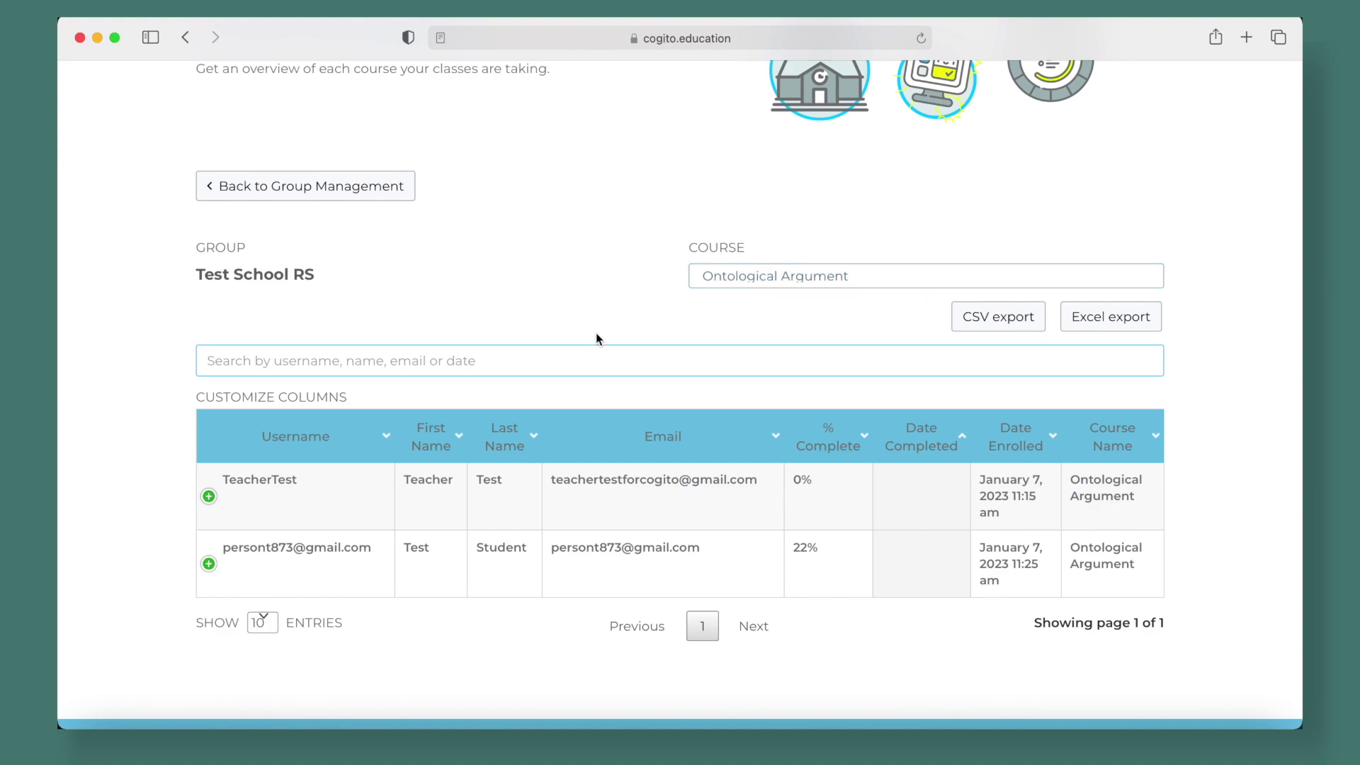
scroll(156, 481, "down", 2)
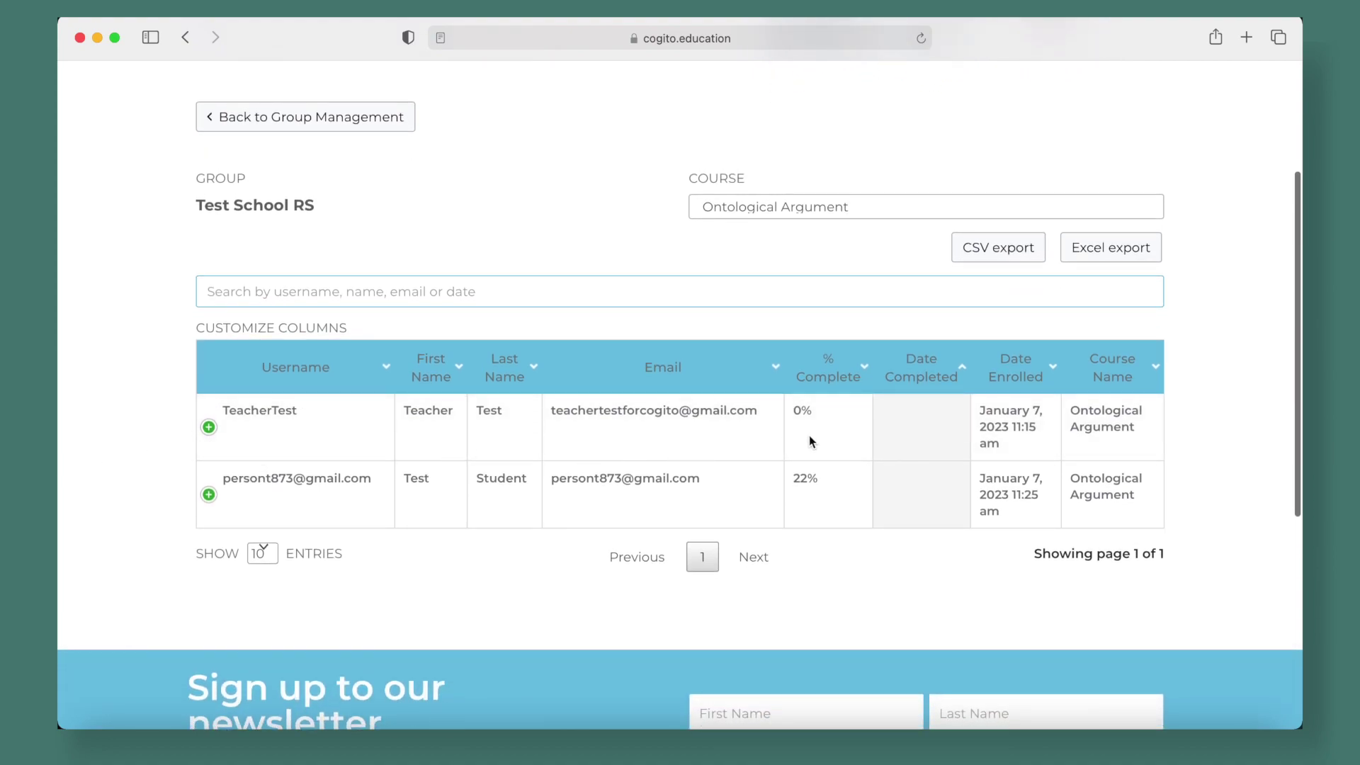
left_click_drag(821, 477, 792, 476)
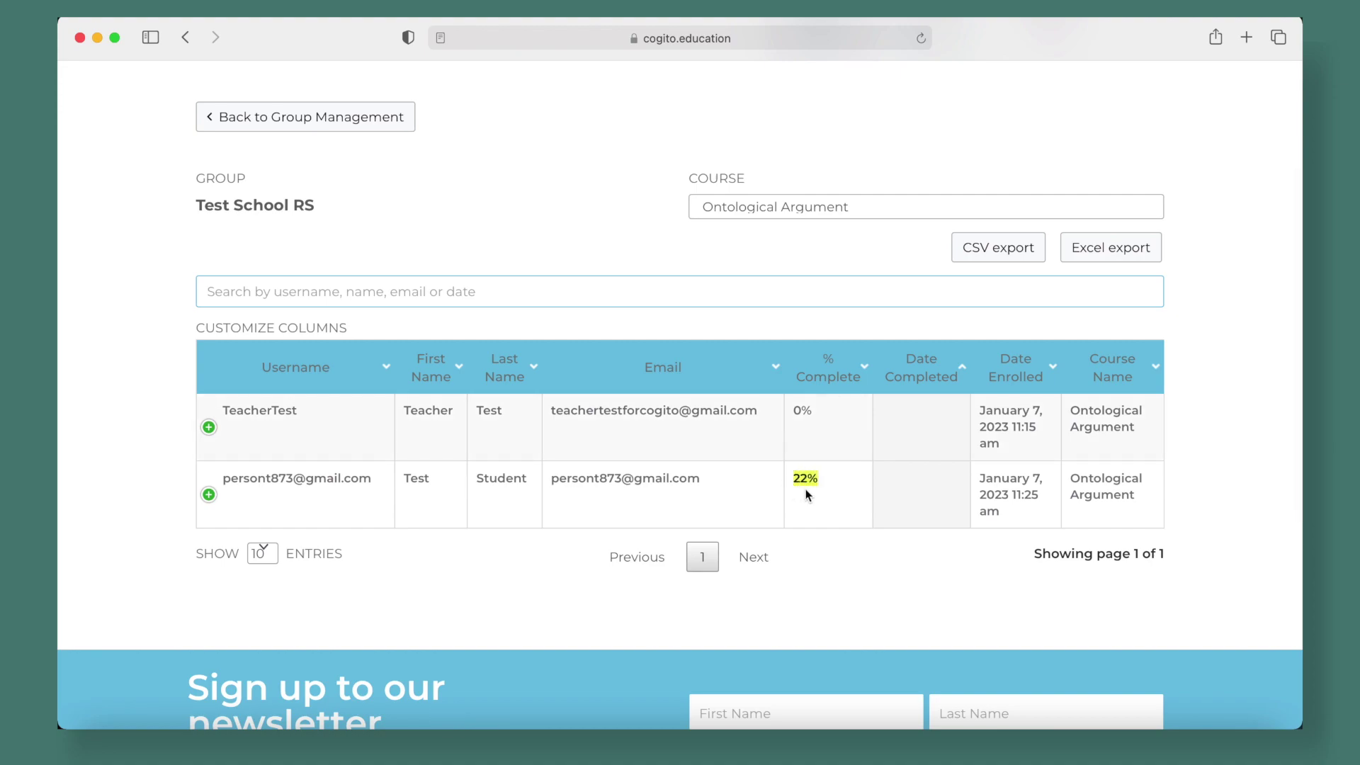
left_click(805, 493)
left_click(209, 495)
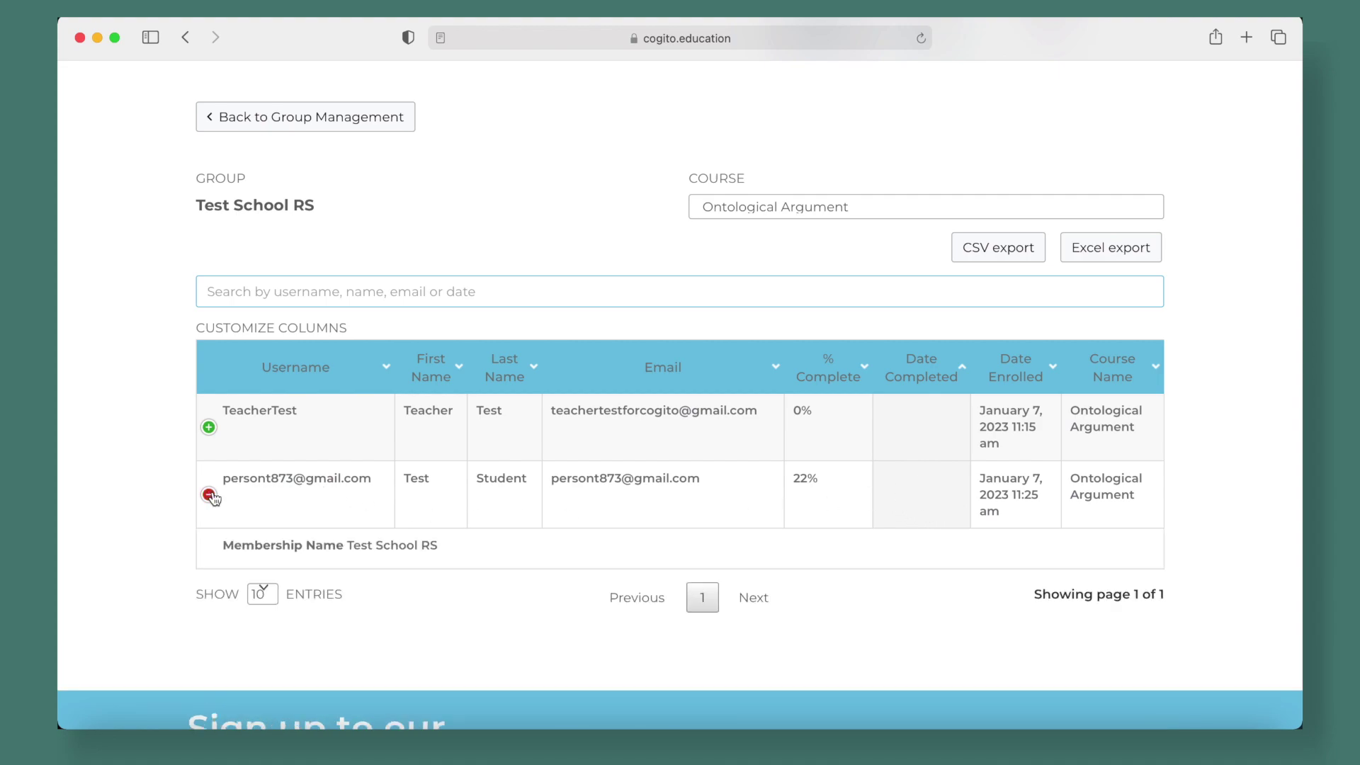
left_click(210, 496)
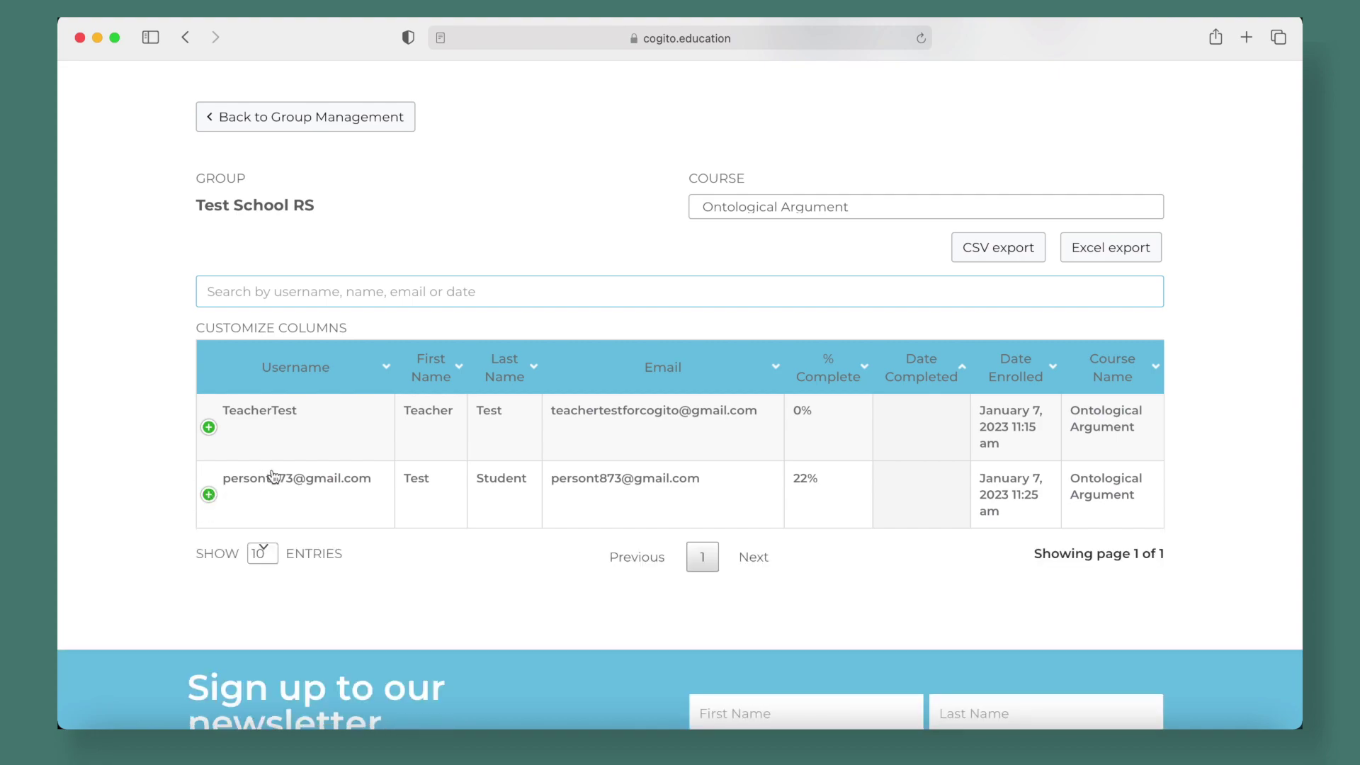
left_click(209, 496)
left_click(209, 496)
scroll(685, 241, "up", 3)
Go back to Group Management and open the group Quiz report
left_click(304, 241)
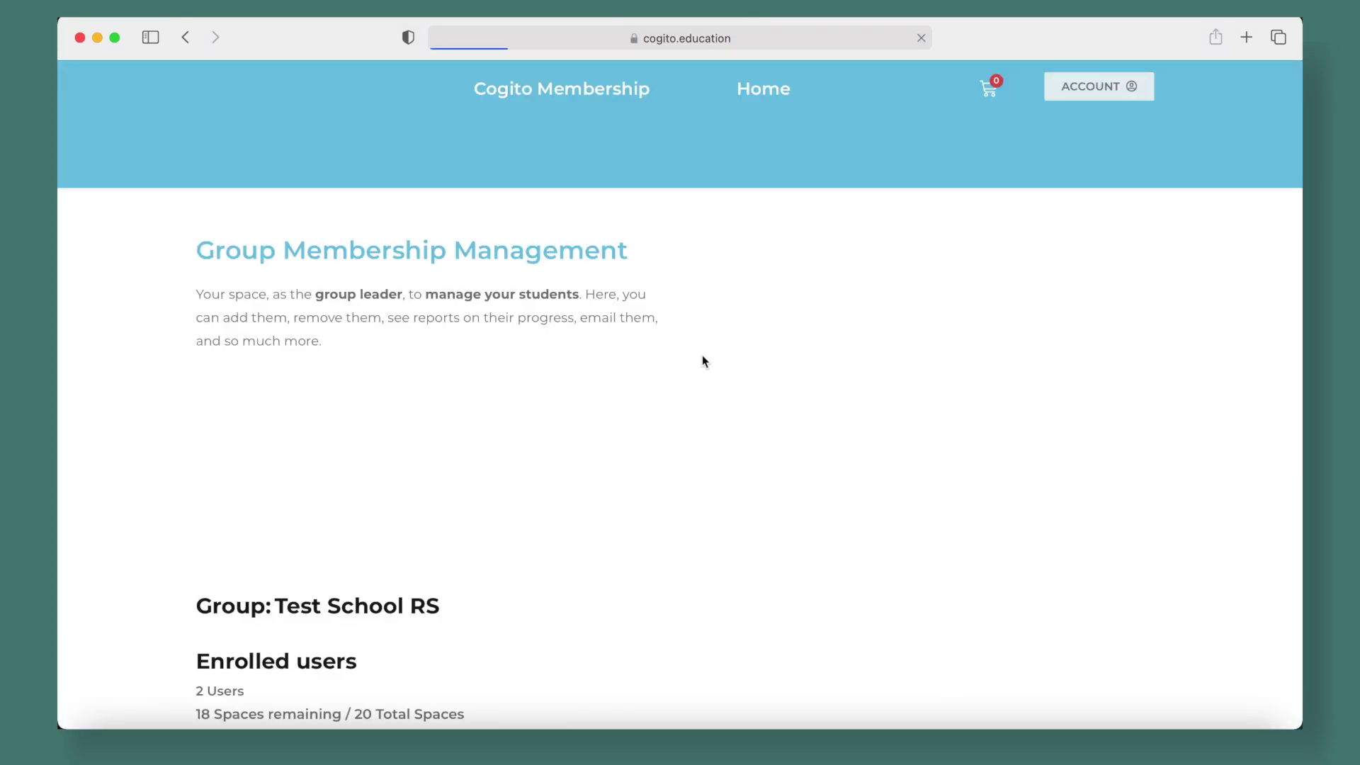
scroll(628, 343, "down", 7)
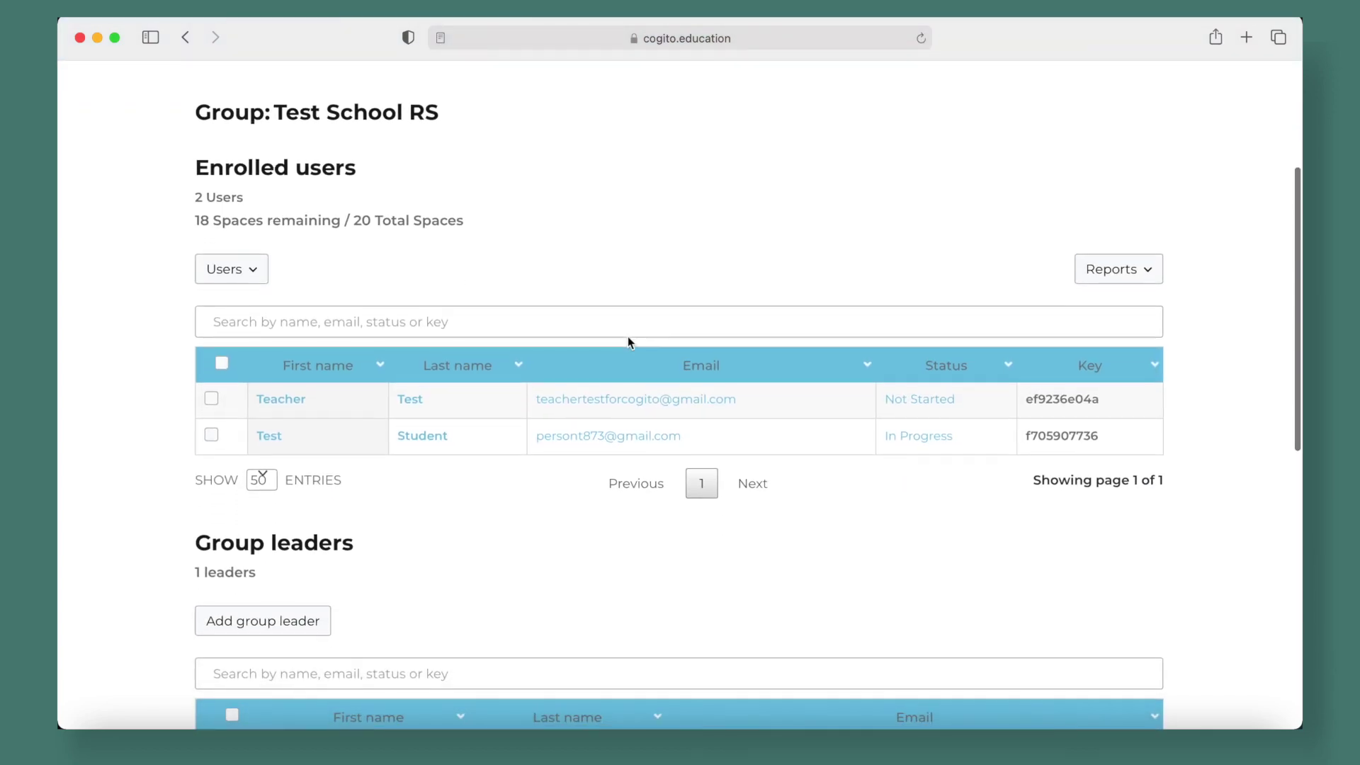
left_click(1109, 277)
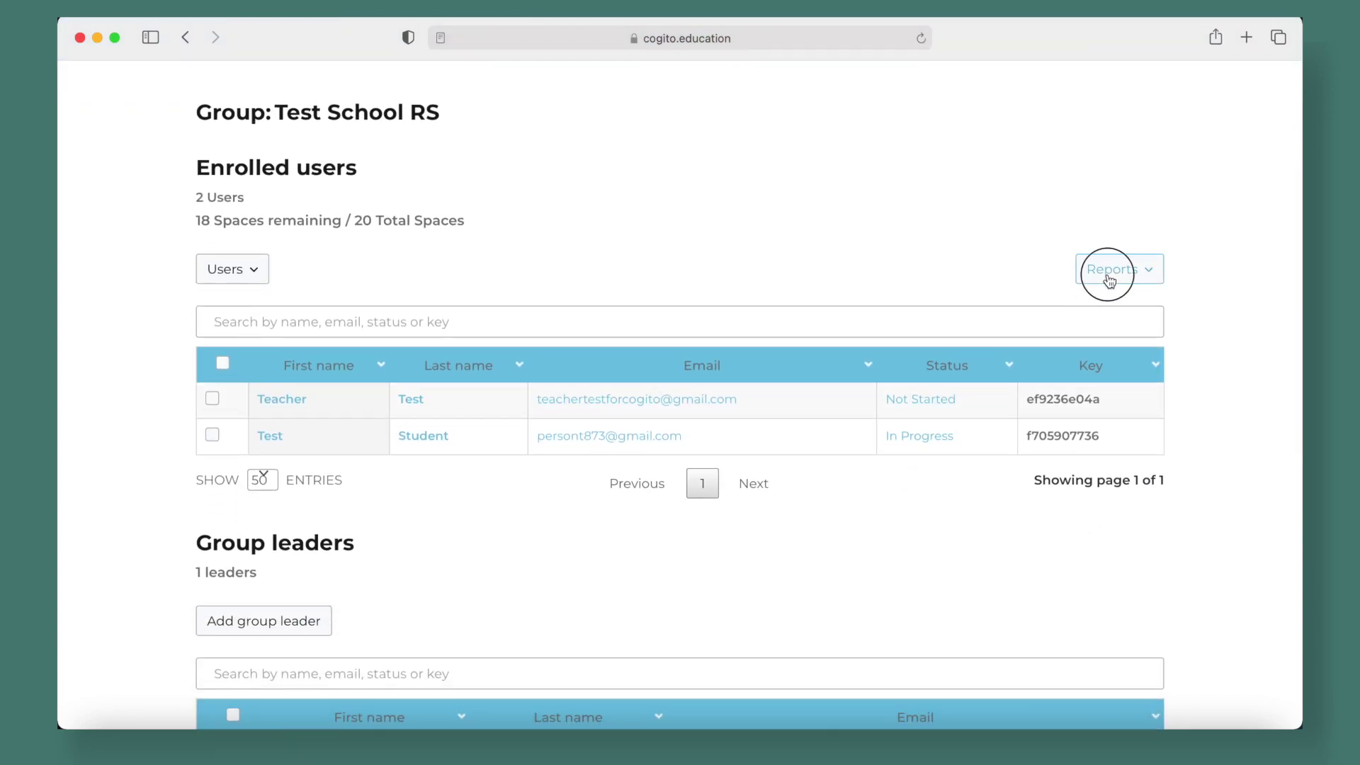
left_click(1018, 360)
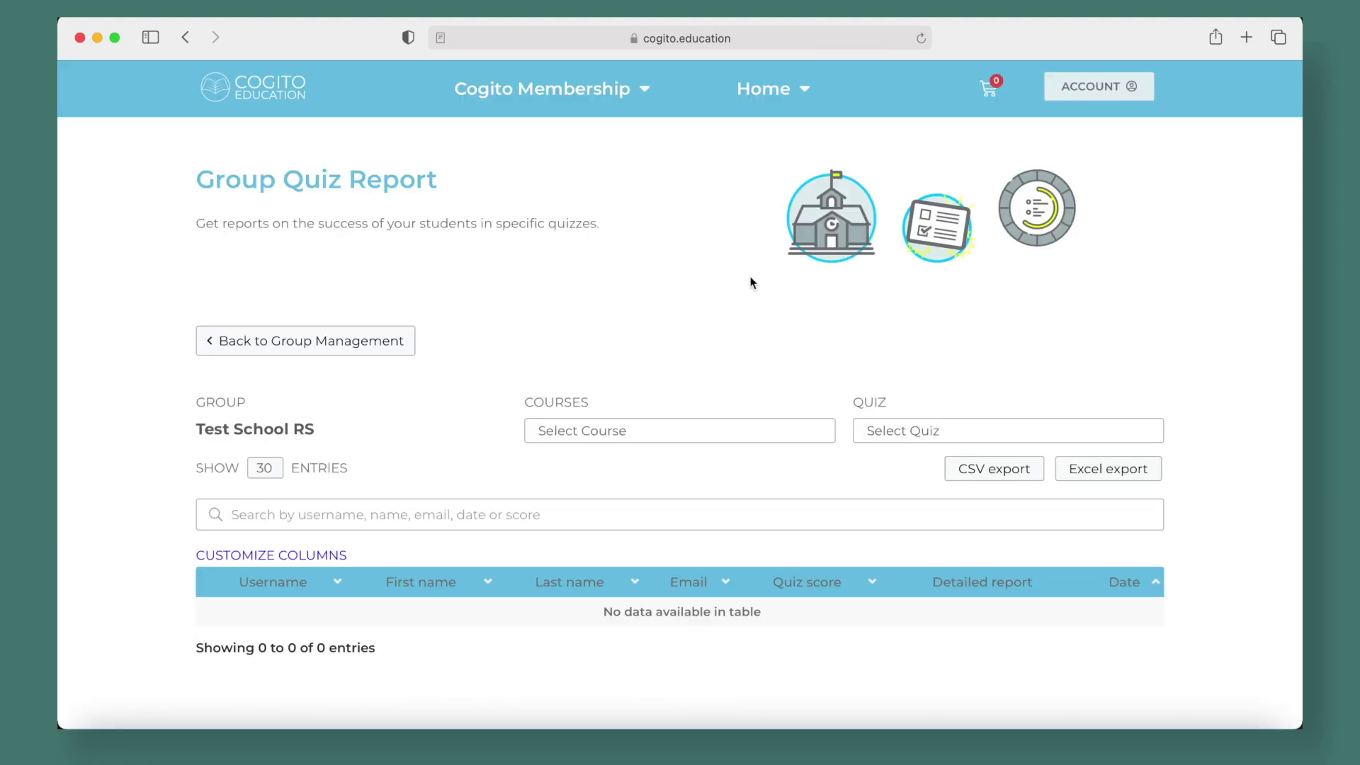
scroll(751, 283, "down", 2)
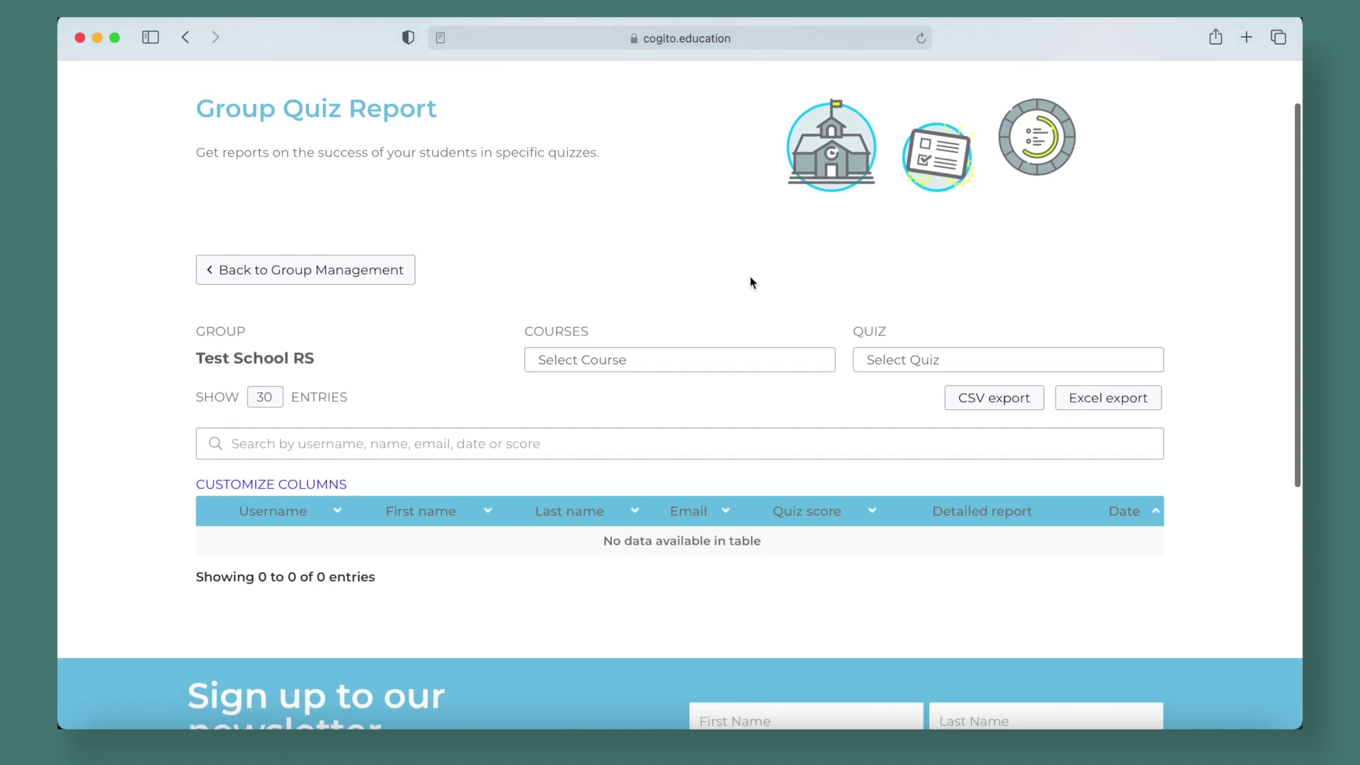
Choose Ontological Argument as the course and list its quizzes
left_click(649, 361)
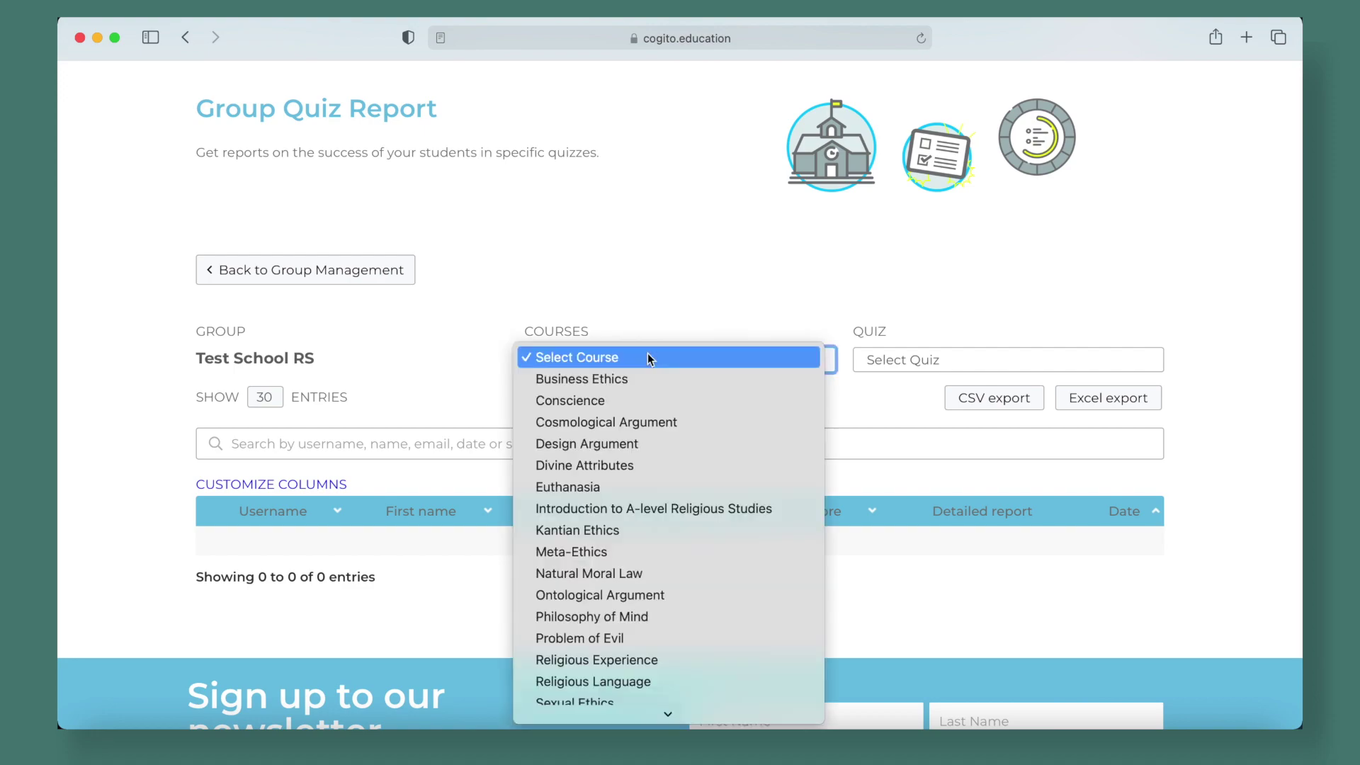
left_click(676, 593)
left_click(950, 360)
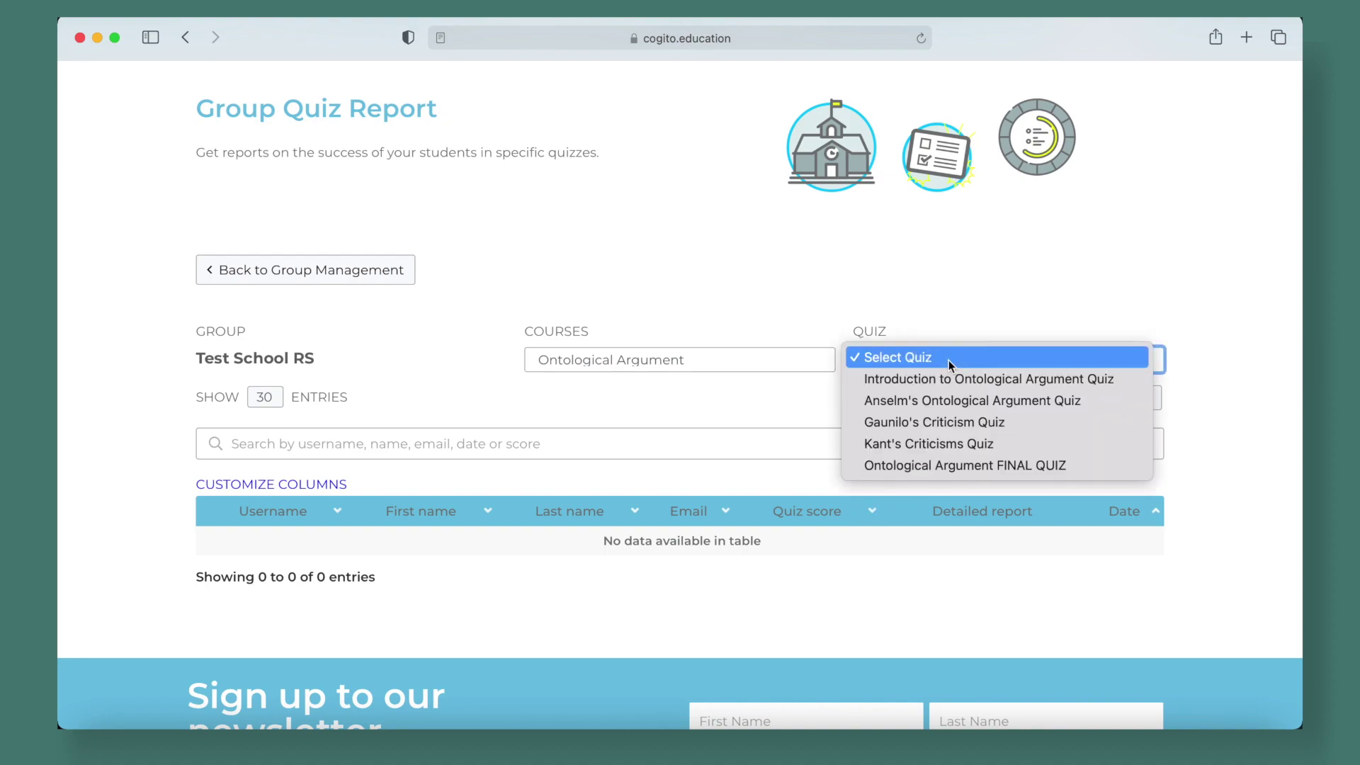
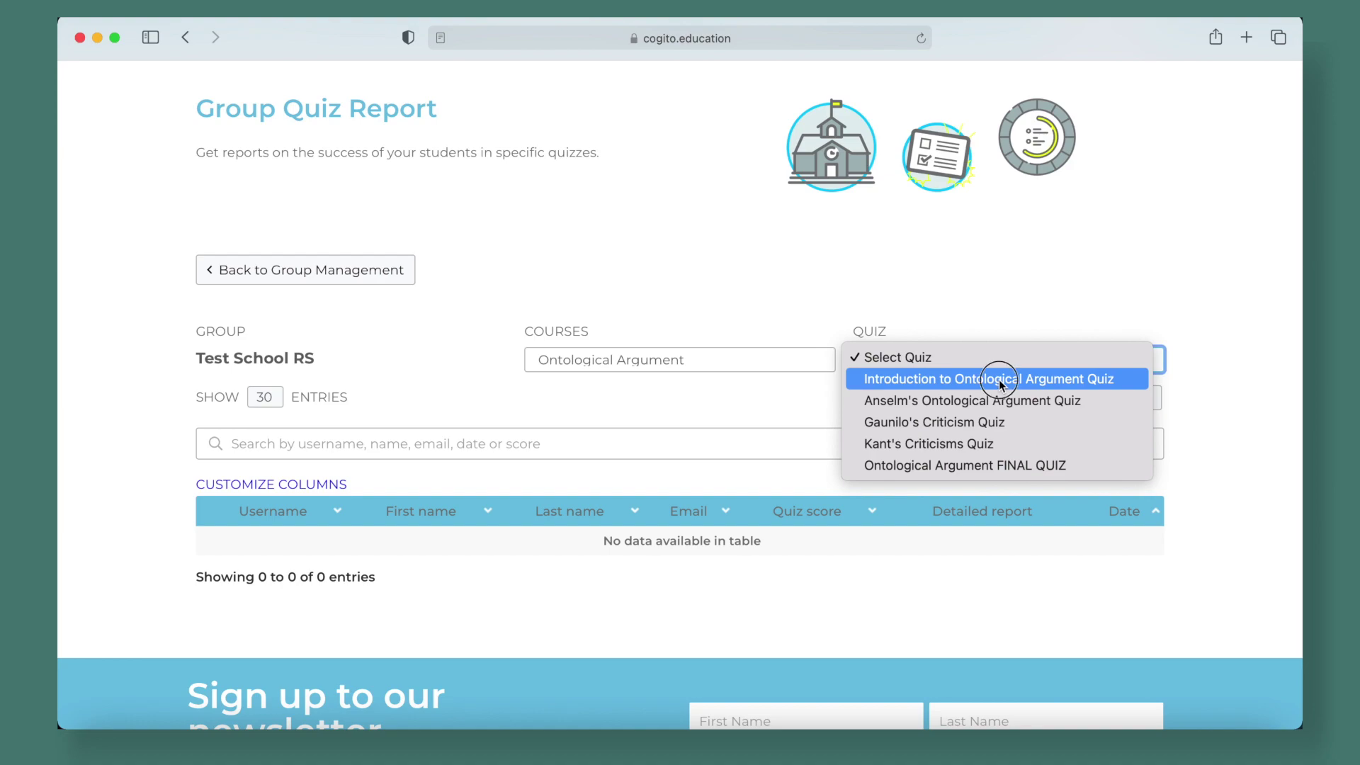
Pick the Introduction to Ontological Argument Quiz and view its results: 90%, 70% and one pending
left_click(999, 379)
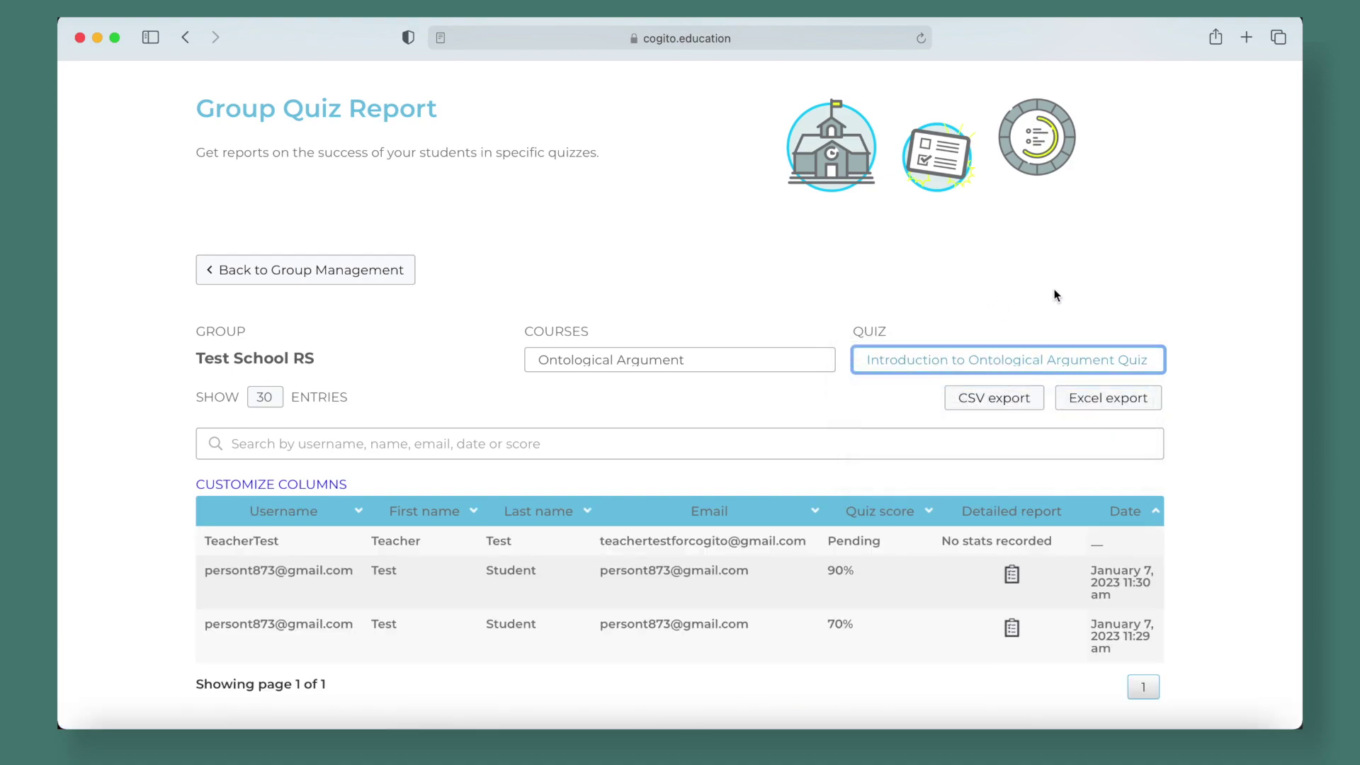
scroll(850, 330, "down", 3)
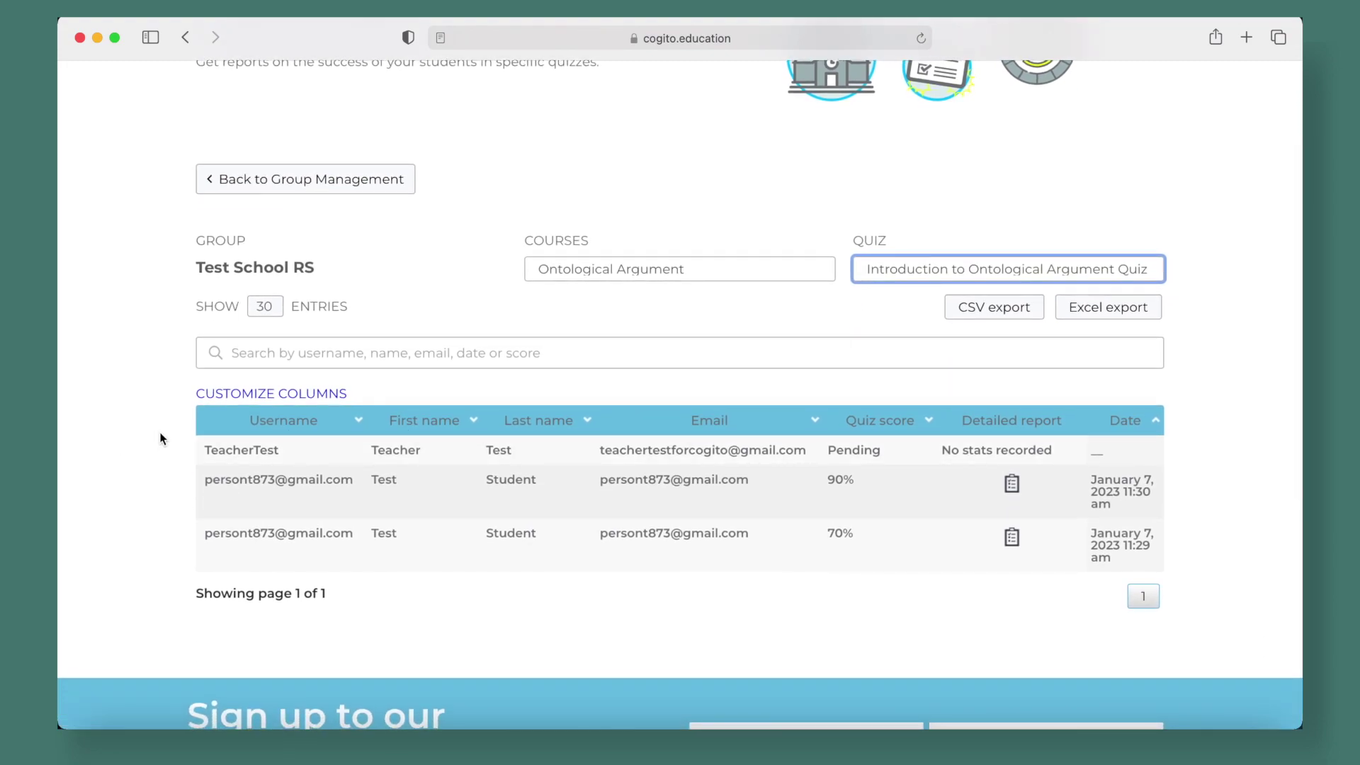
scroll(161, 437, "down", 2)
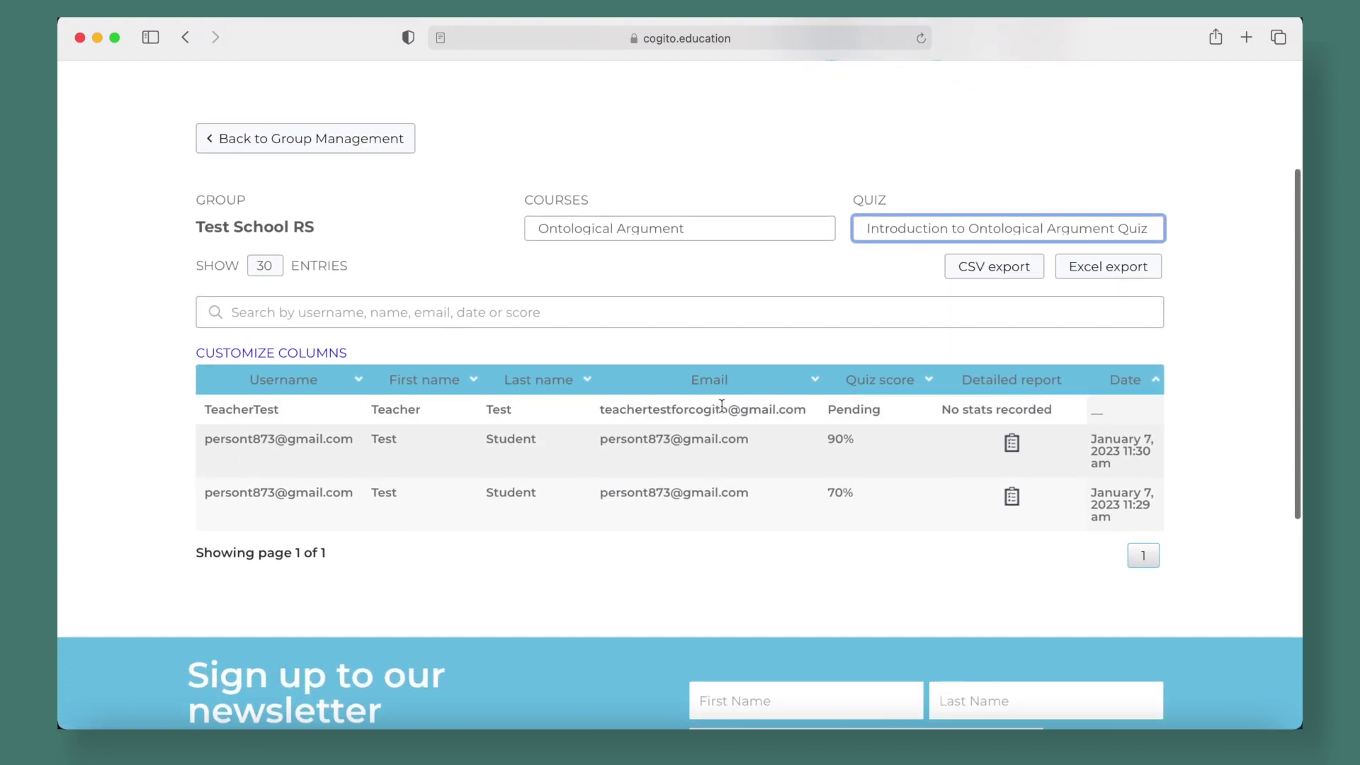
Hide Email and Username via Customize Columns, leaving name, score, report and date columns
left_click(268, 353)
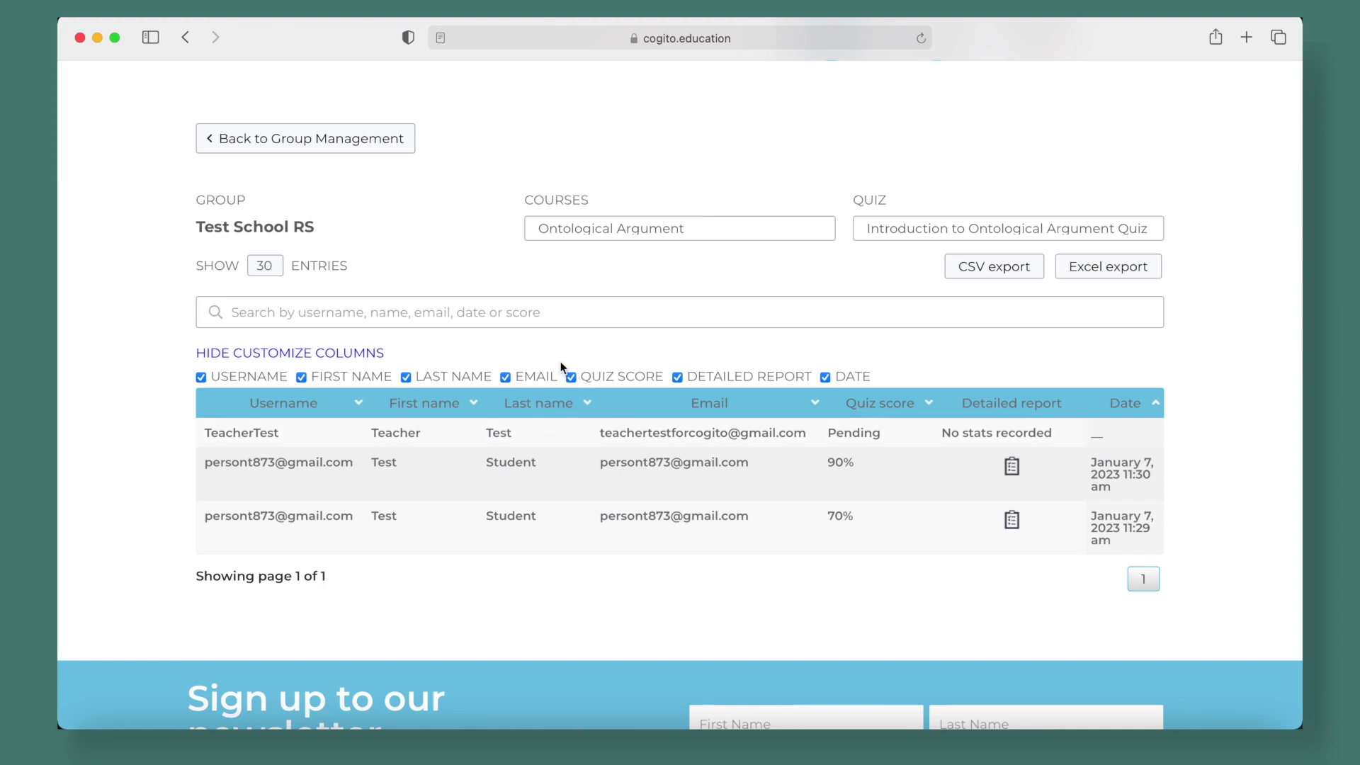
left_click(505, 377)
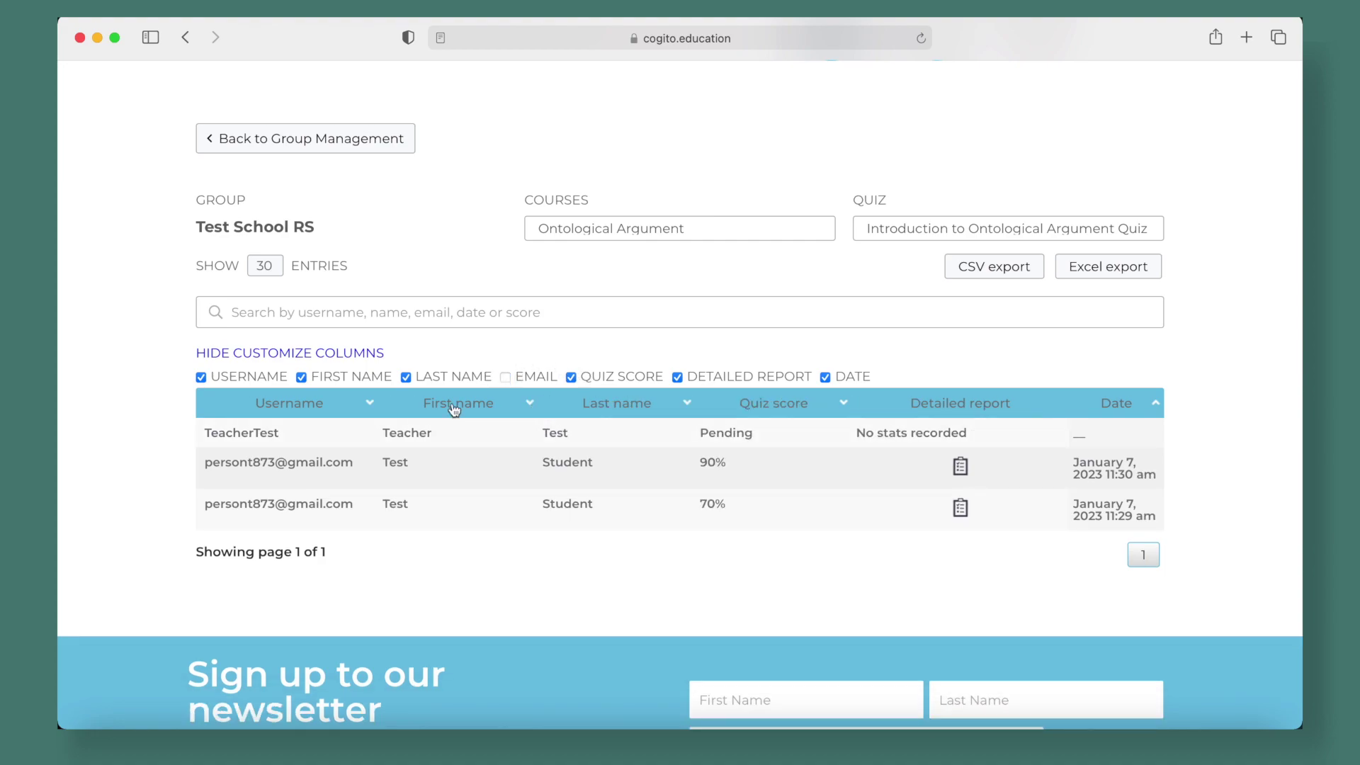
left_click(201, 377)
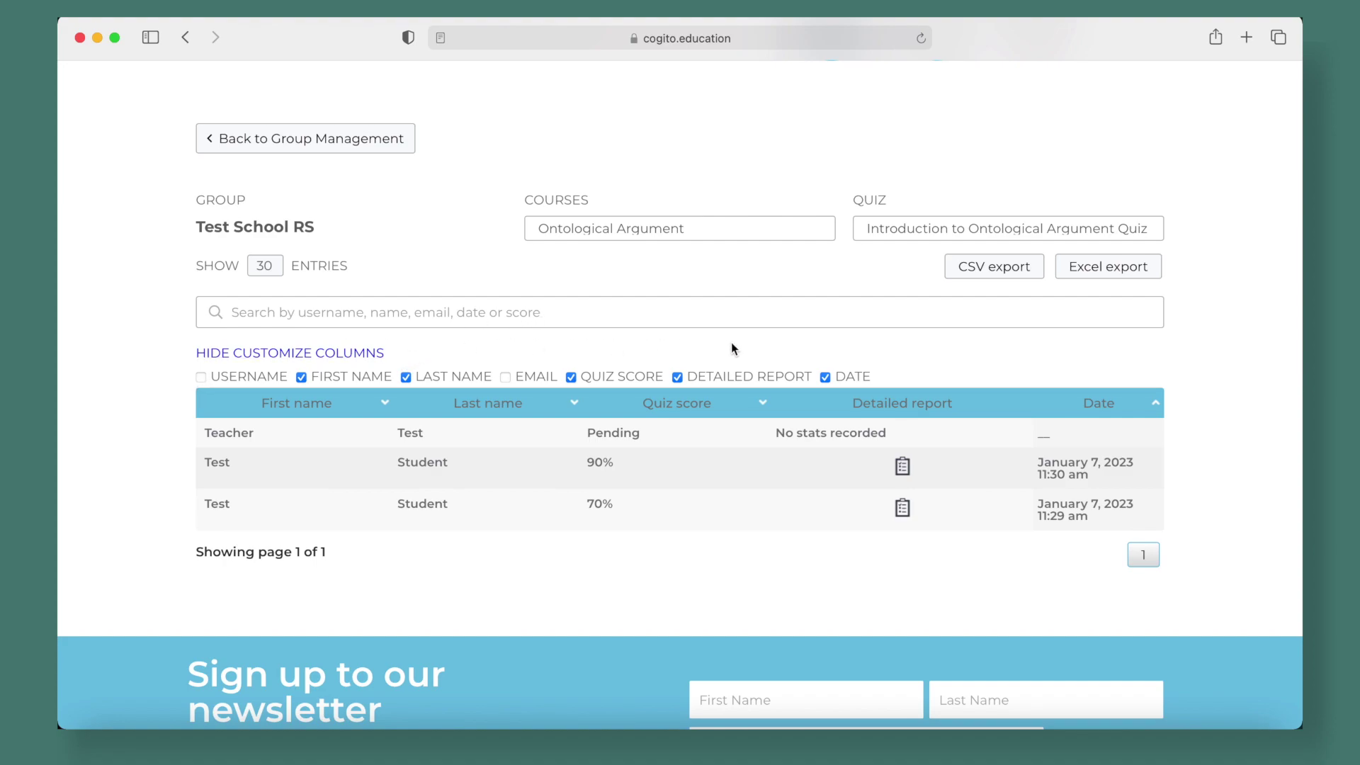
left_click(213, 352)
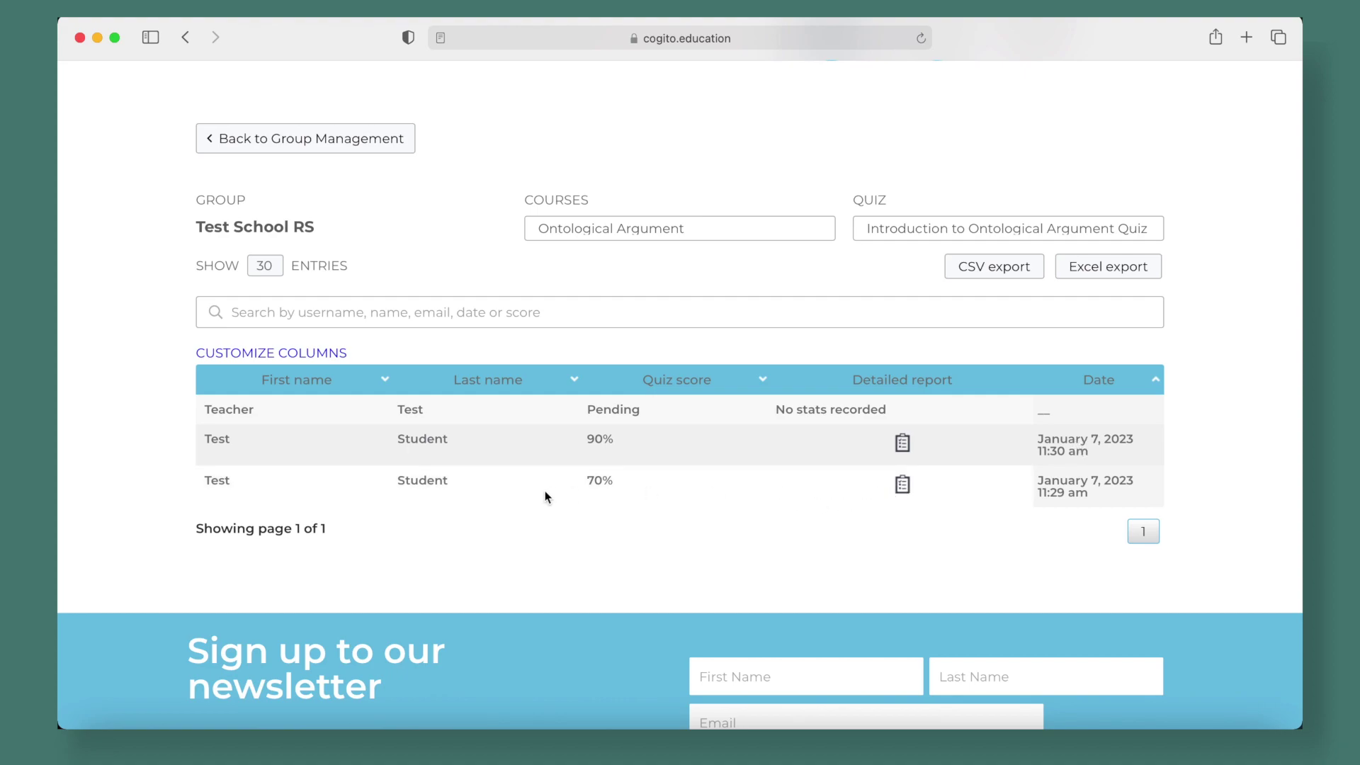
left_click(903, 485)
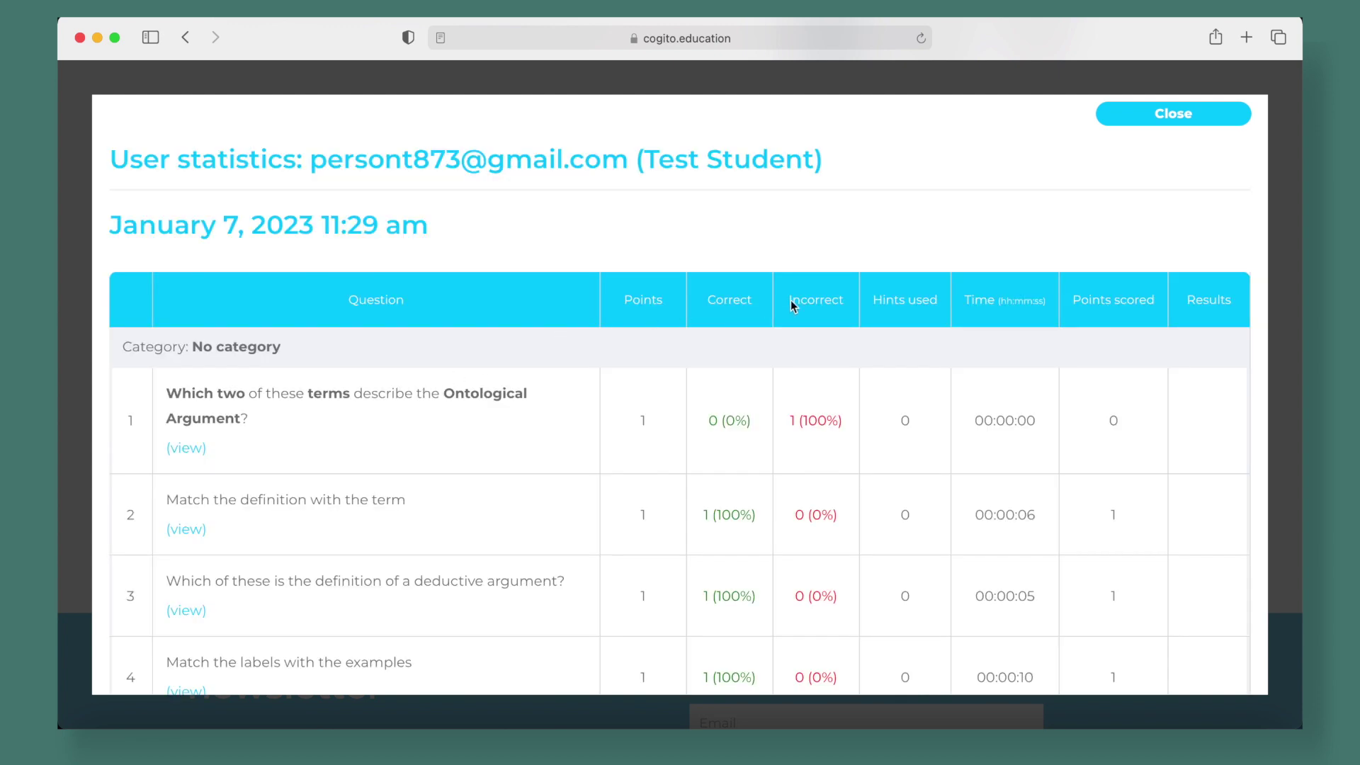
scroll(688, 432, "down", 3)
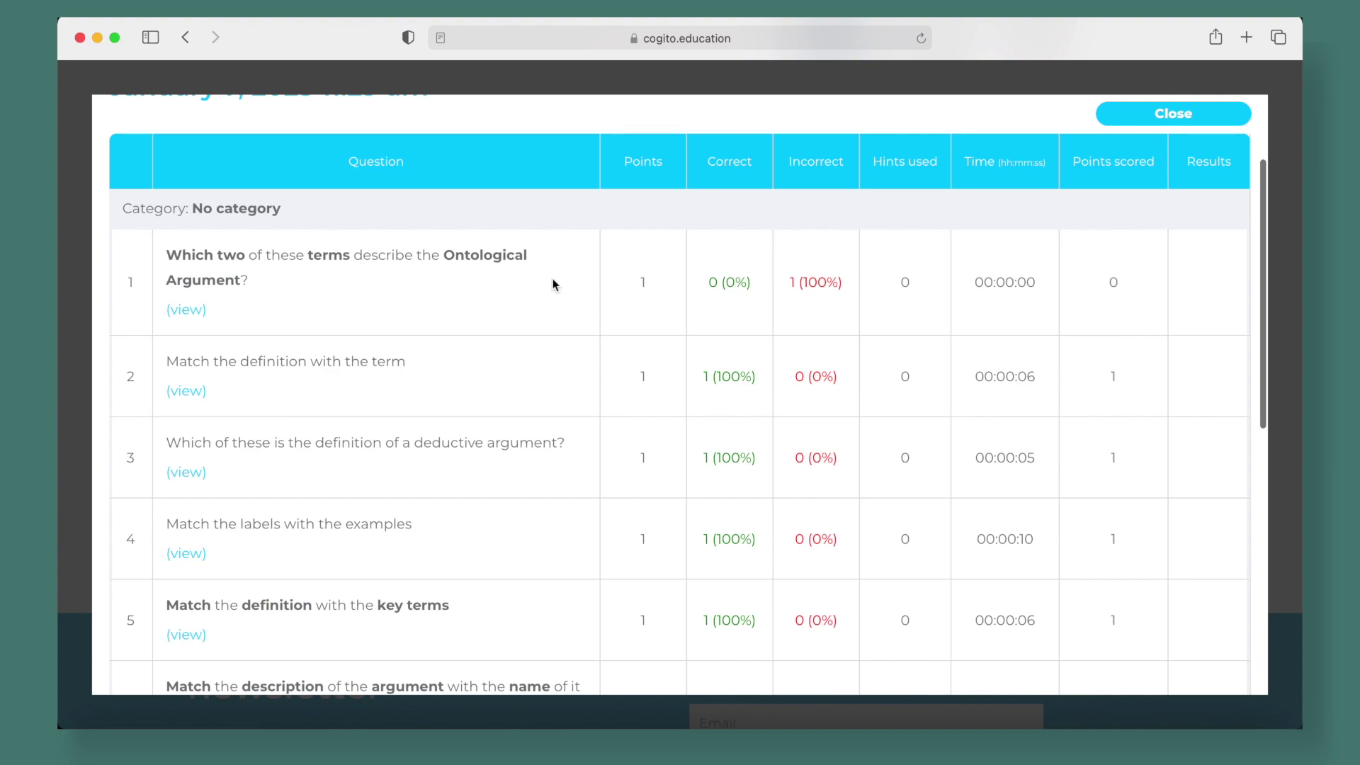
scroll(555, 284, "down", 3)
scroll(556, 284, "down", 5)
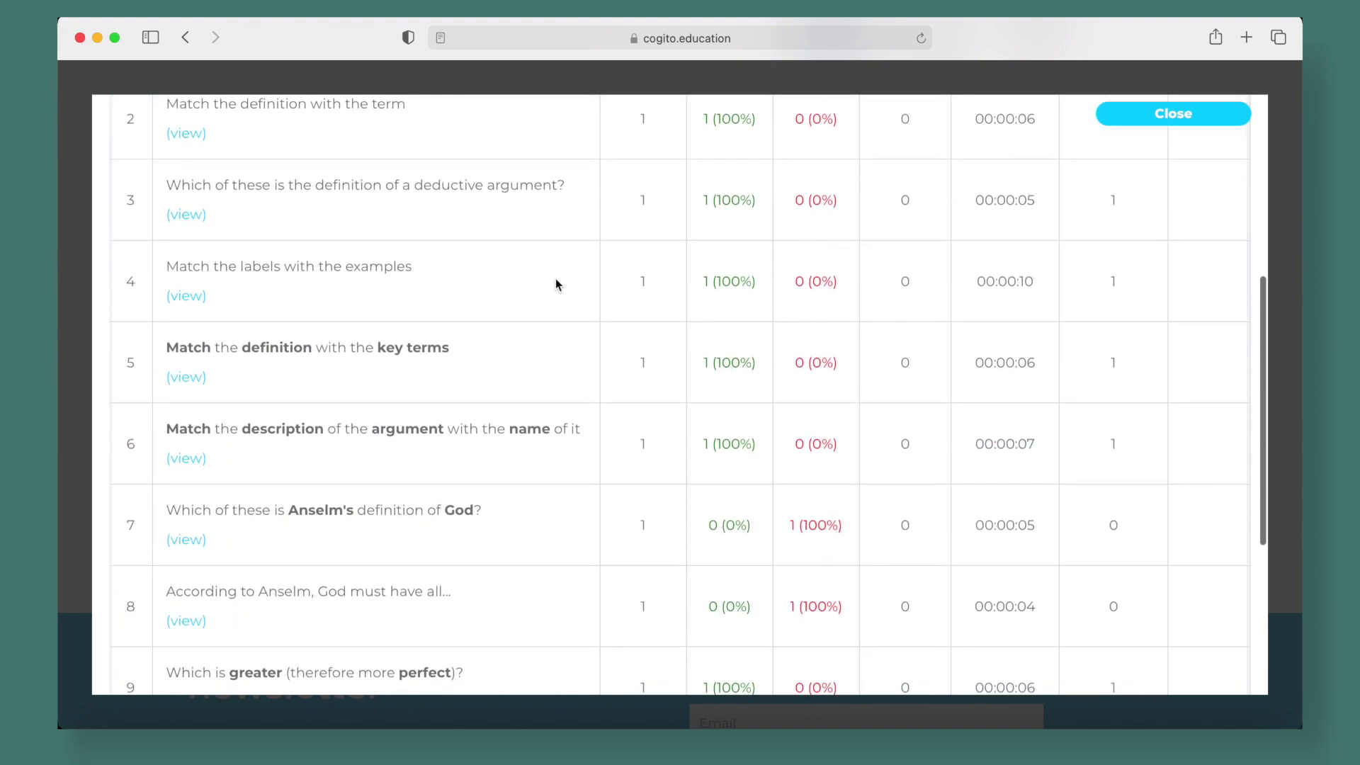
scroll(557, 284, "down", 2)
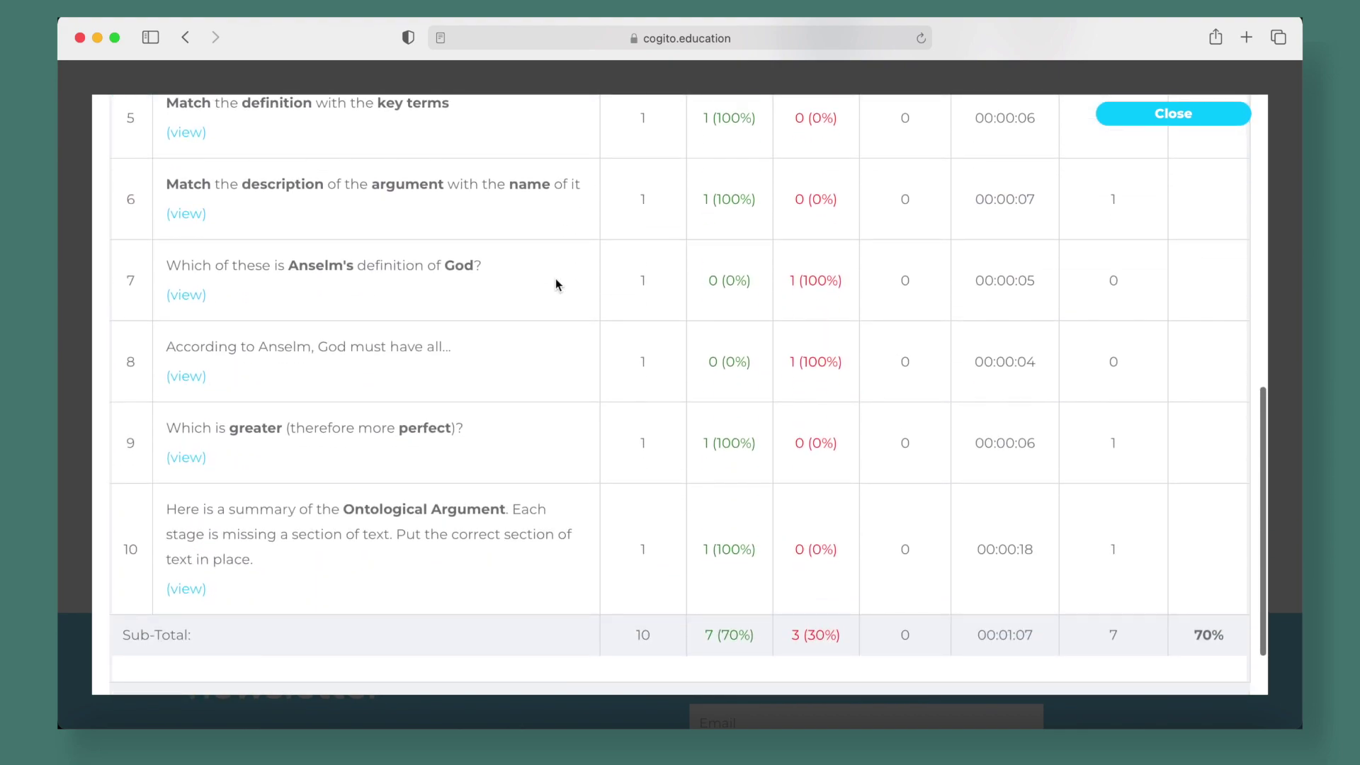
scroll(555, 283, "up", 10)
scroll(555, 284, "down", 4)
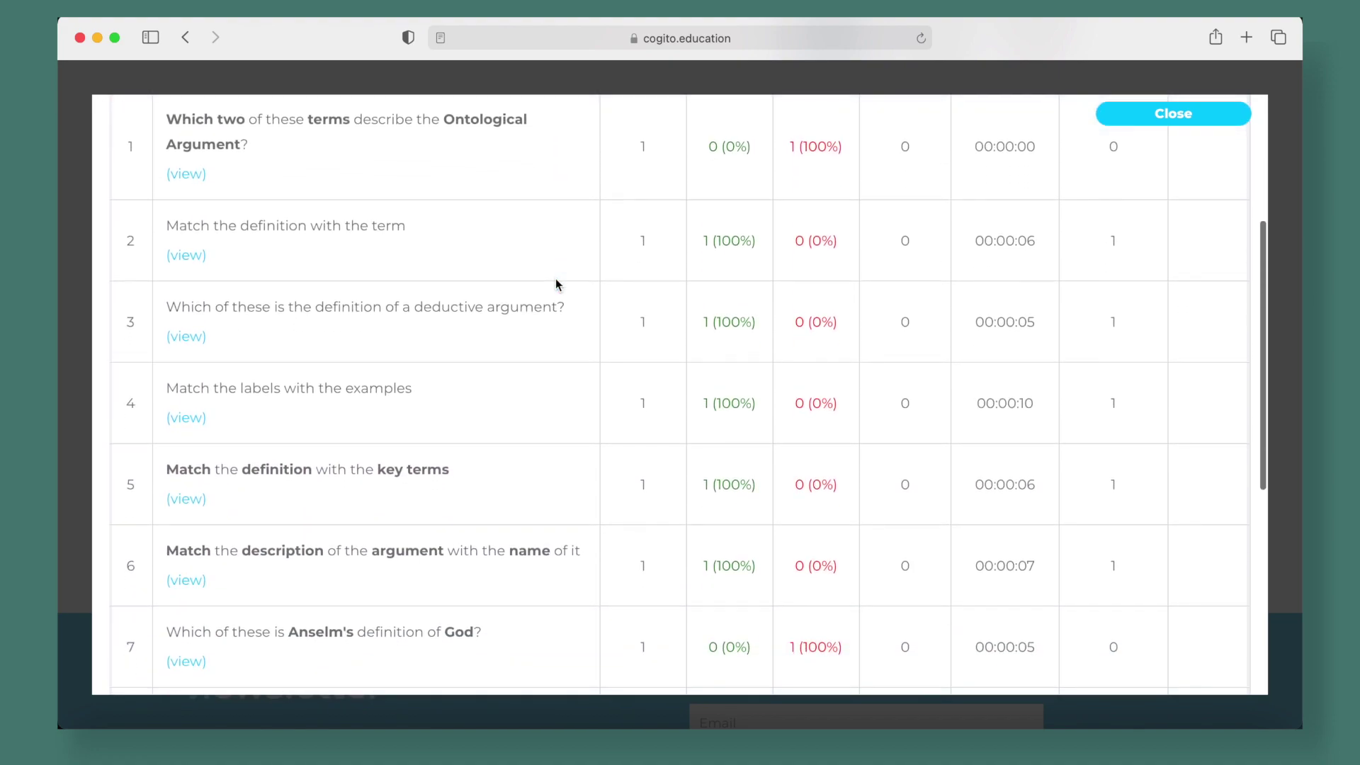
scroll(813, 177, "up", 2)
scroll(813, 177, "down", 8)
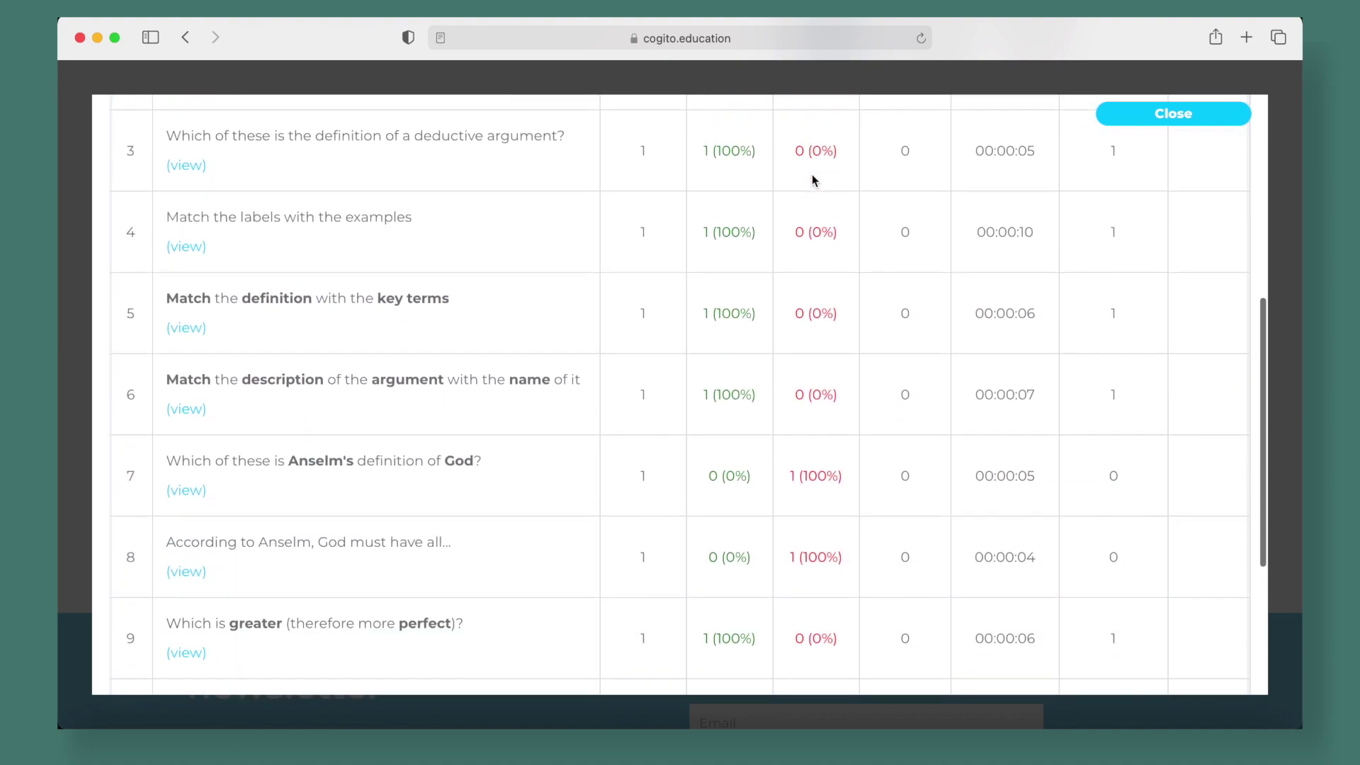
scroll(813, 176, "down", 1)
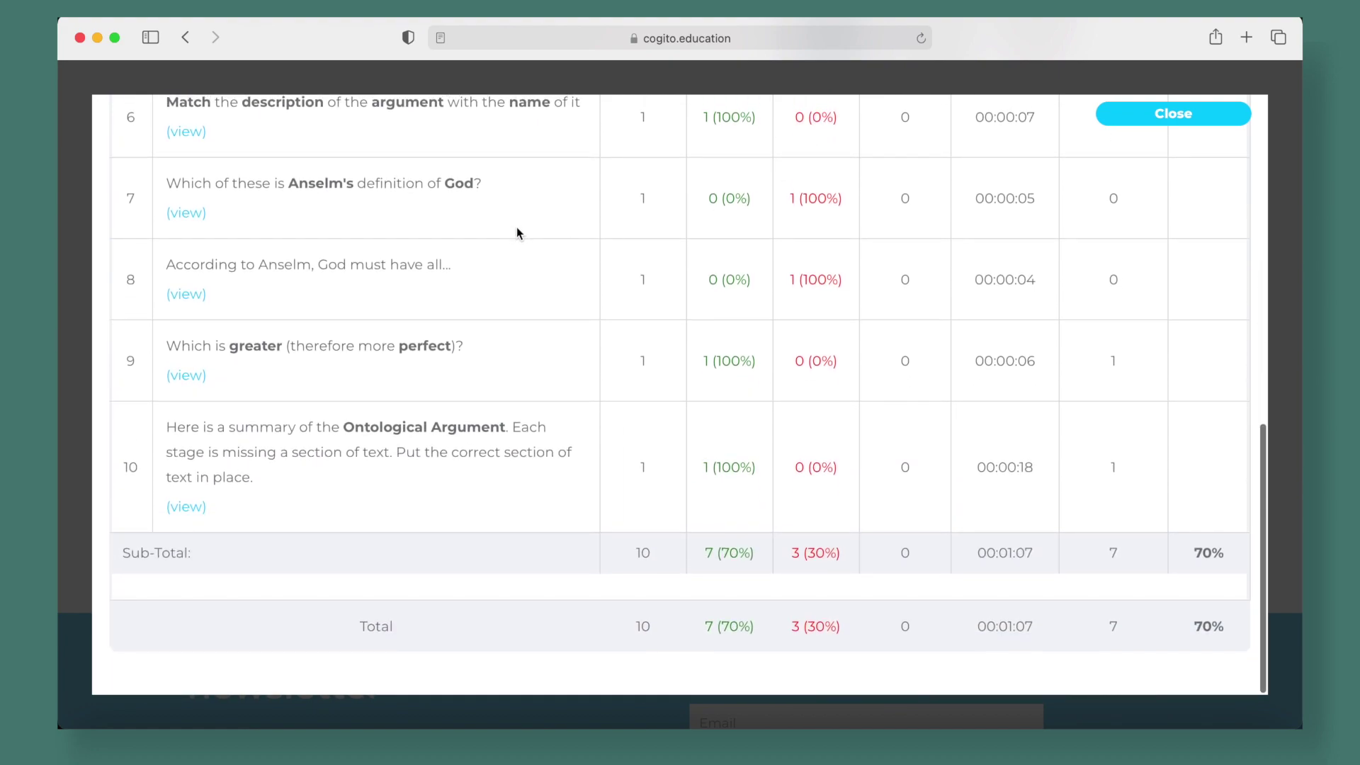
left_click(186, 214)
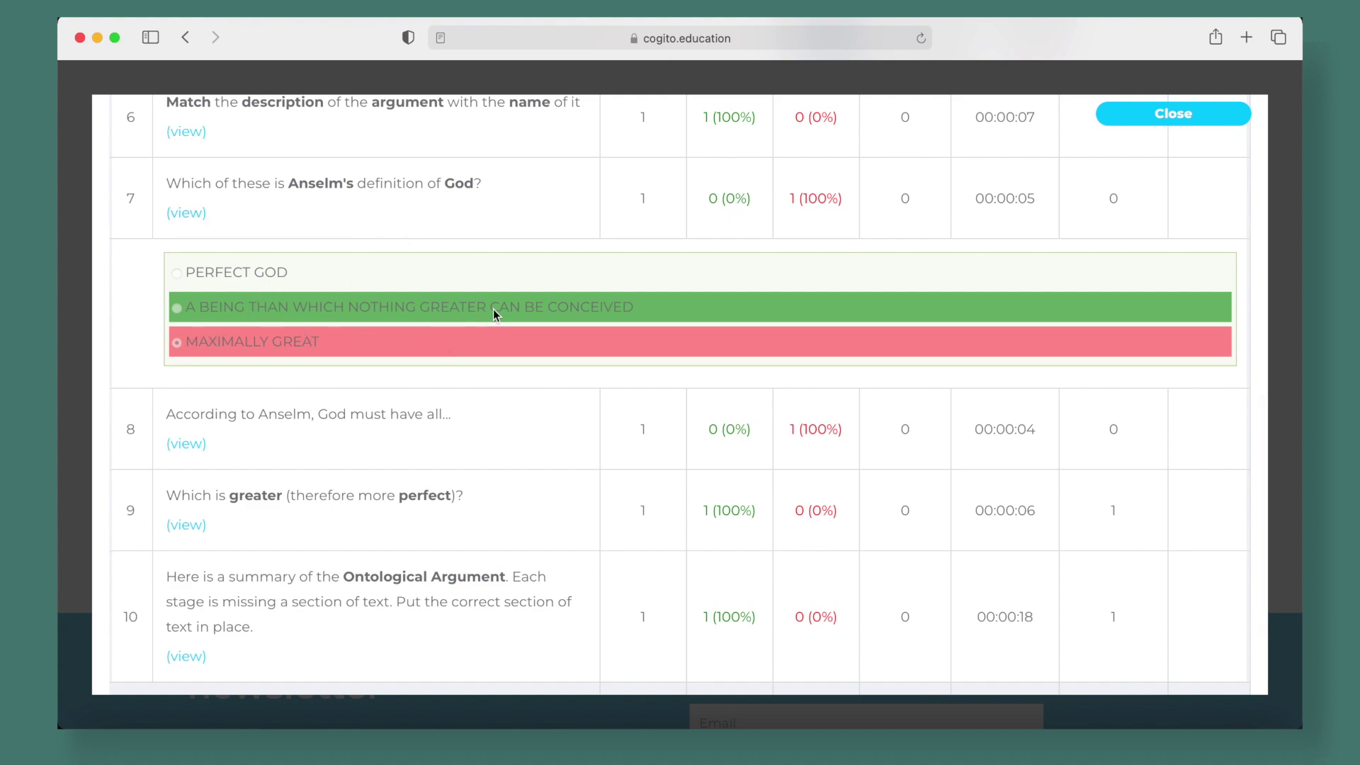
left_click(198, 215)
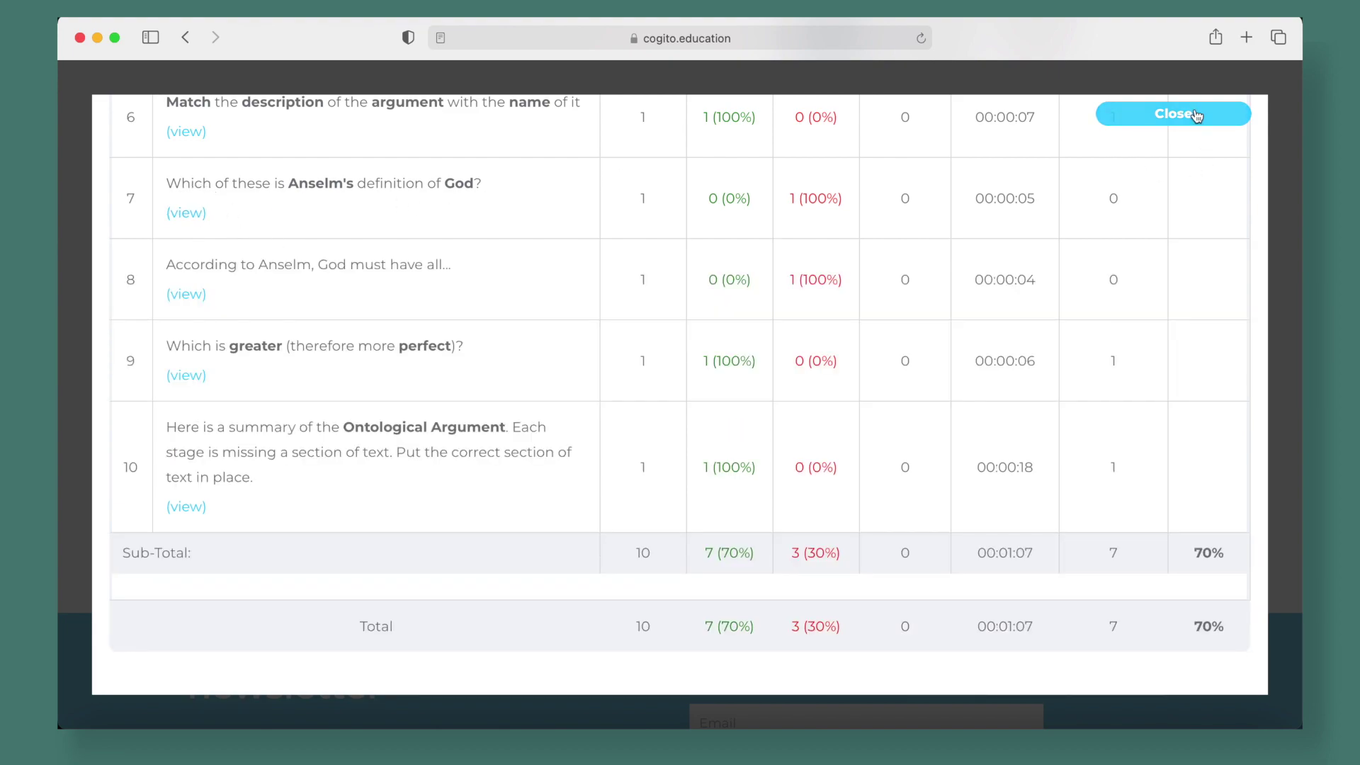
left_click(1196, 115)
Return to Test School RS Group Management and open the Users actions dropdown under Enrolled users
scroll(870, 286, "up", 2)
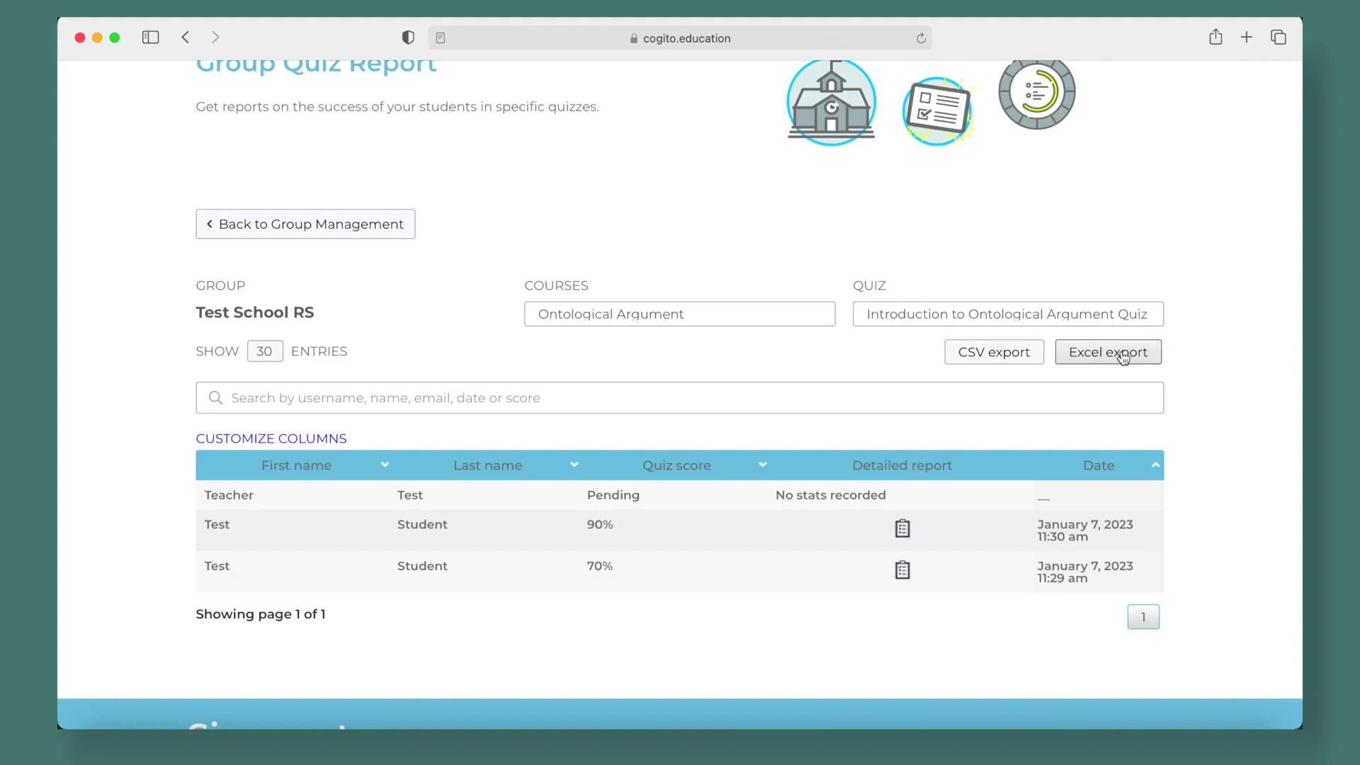
left_click(296, 224)
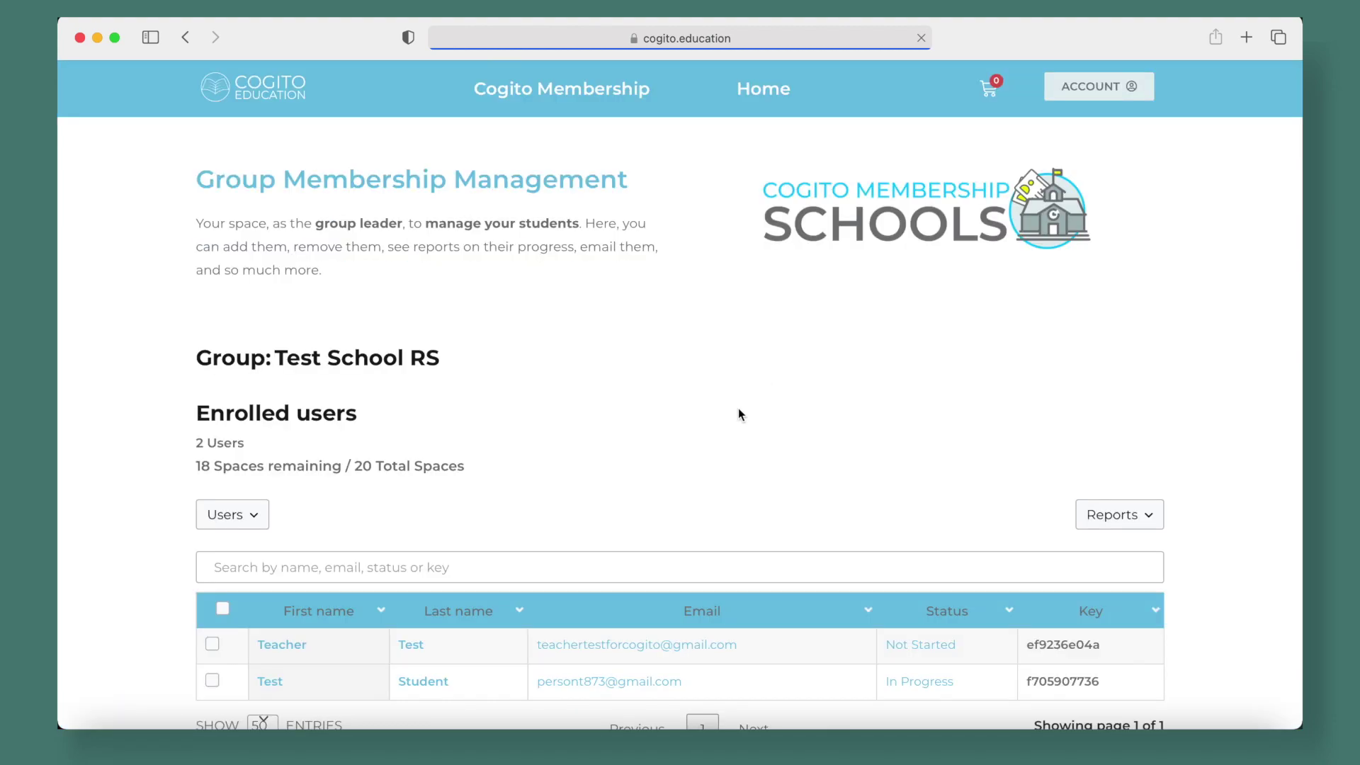
scroll(738, 416, "down", 2)
scroll(738, 415, "up", 2)
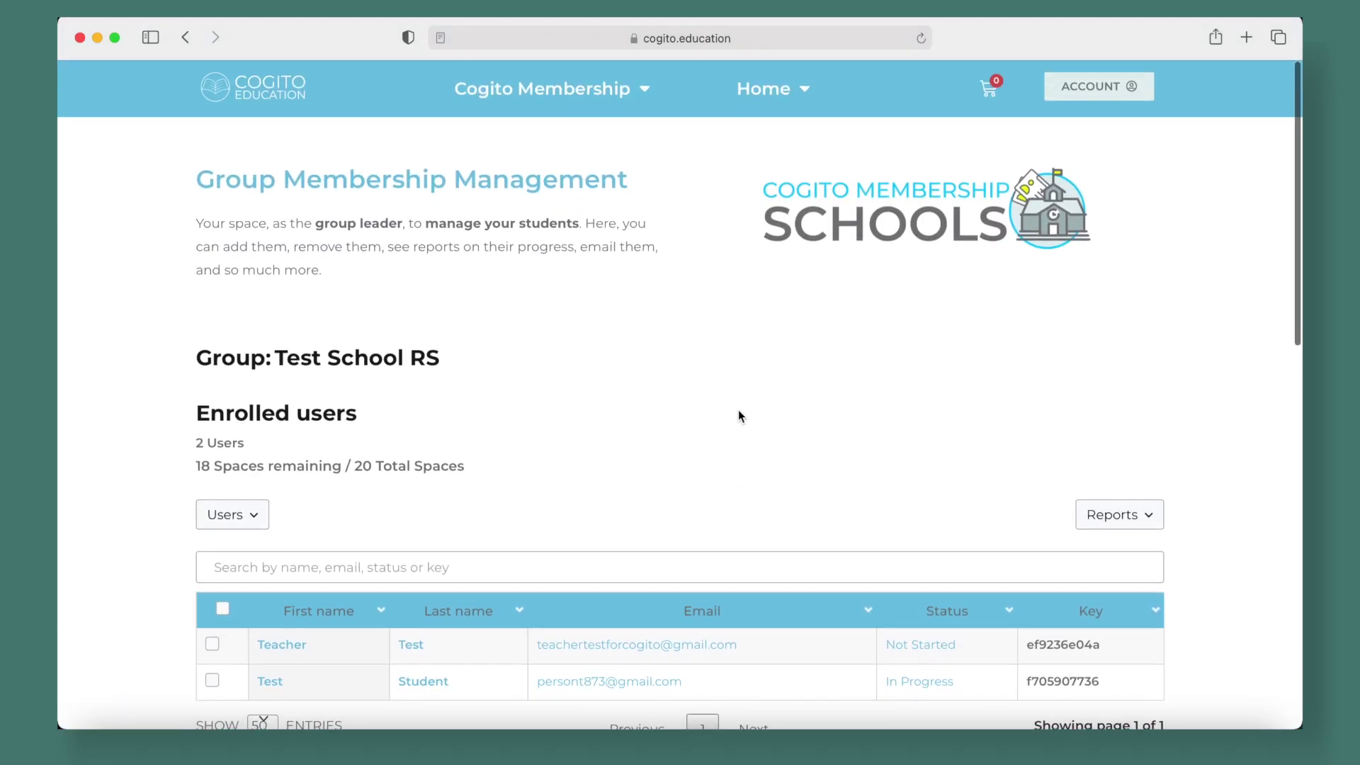
scroll(738, 414, "down", 4)
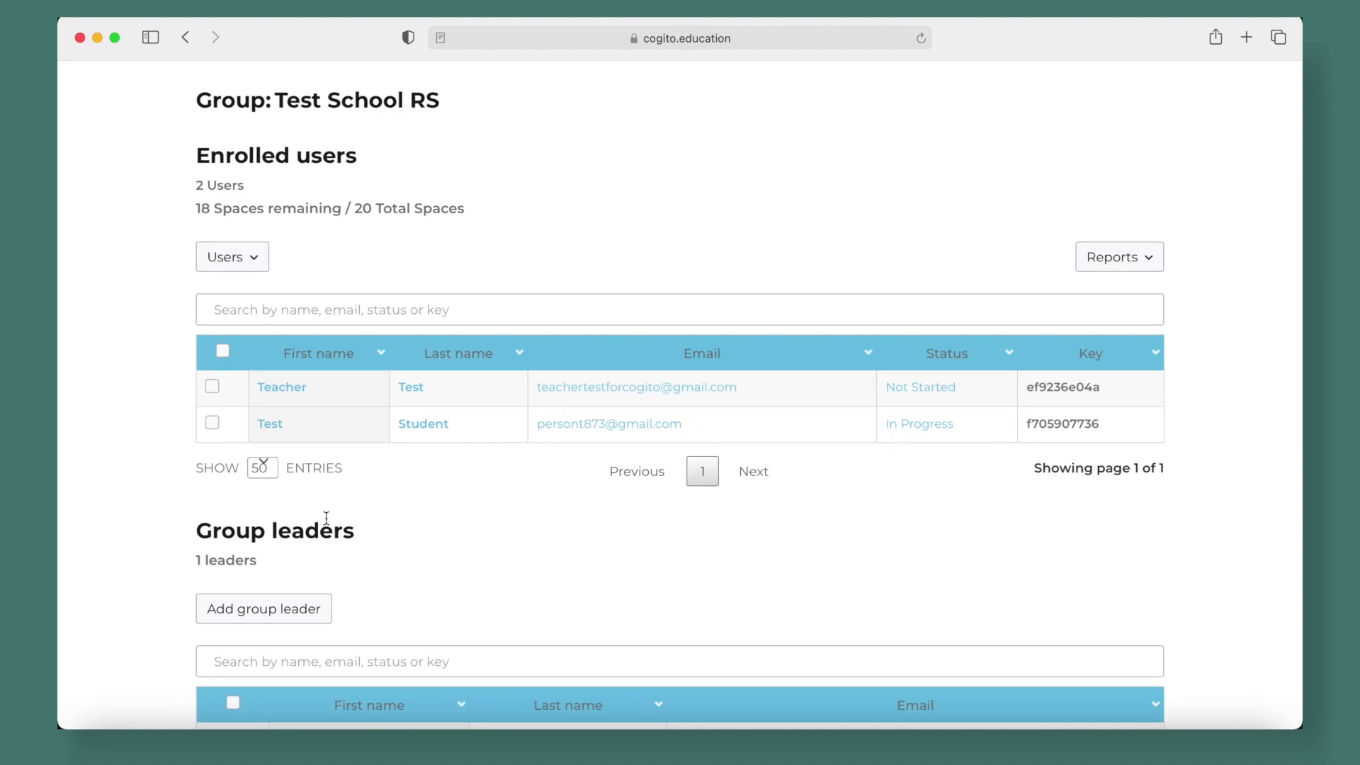
left_click(259, 257)
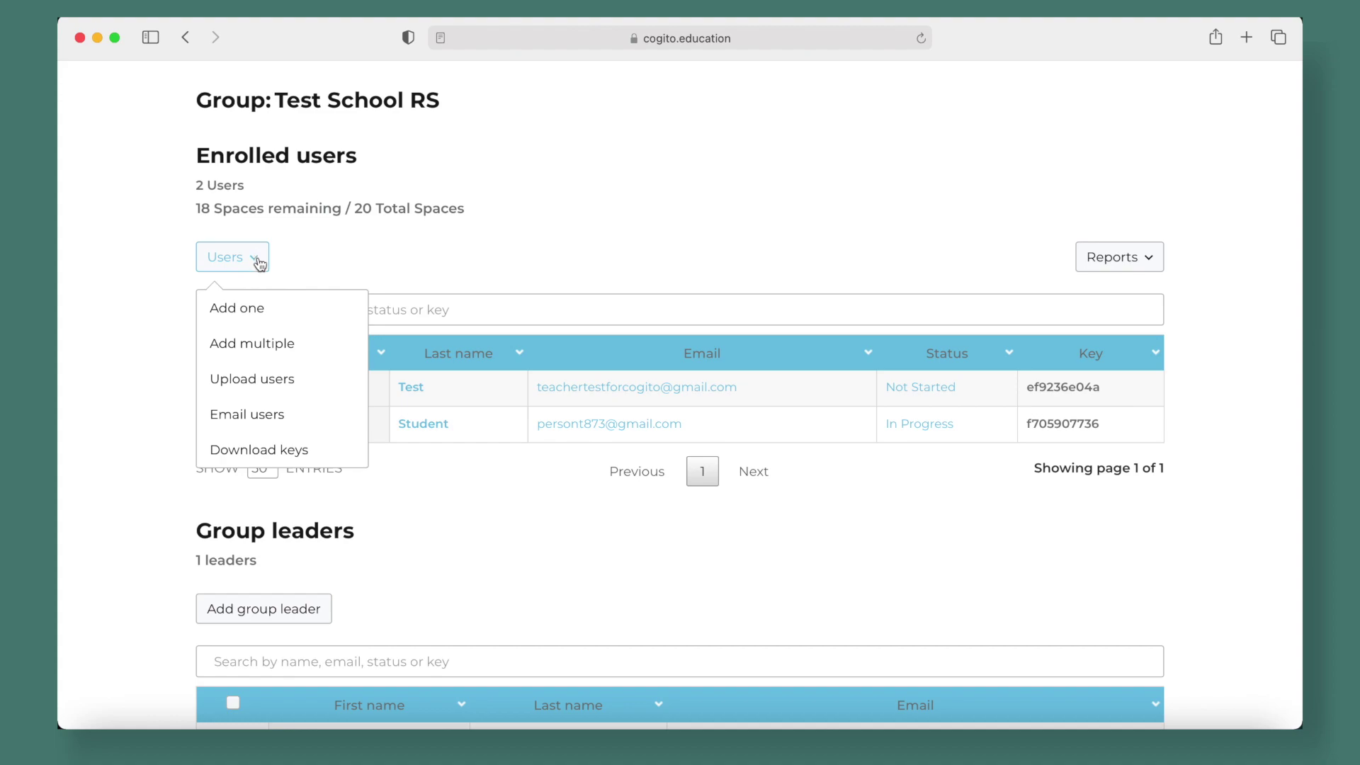
Start an email to users and set the Course Status filter to Not enrolled only
left_click(279, 422)
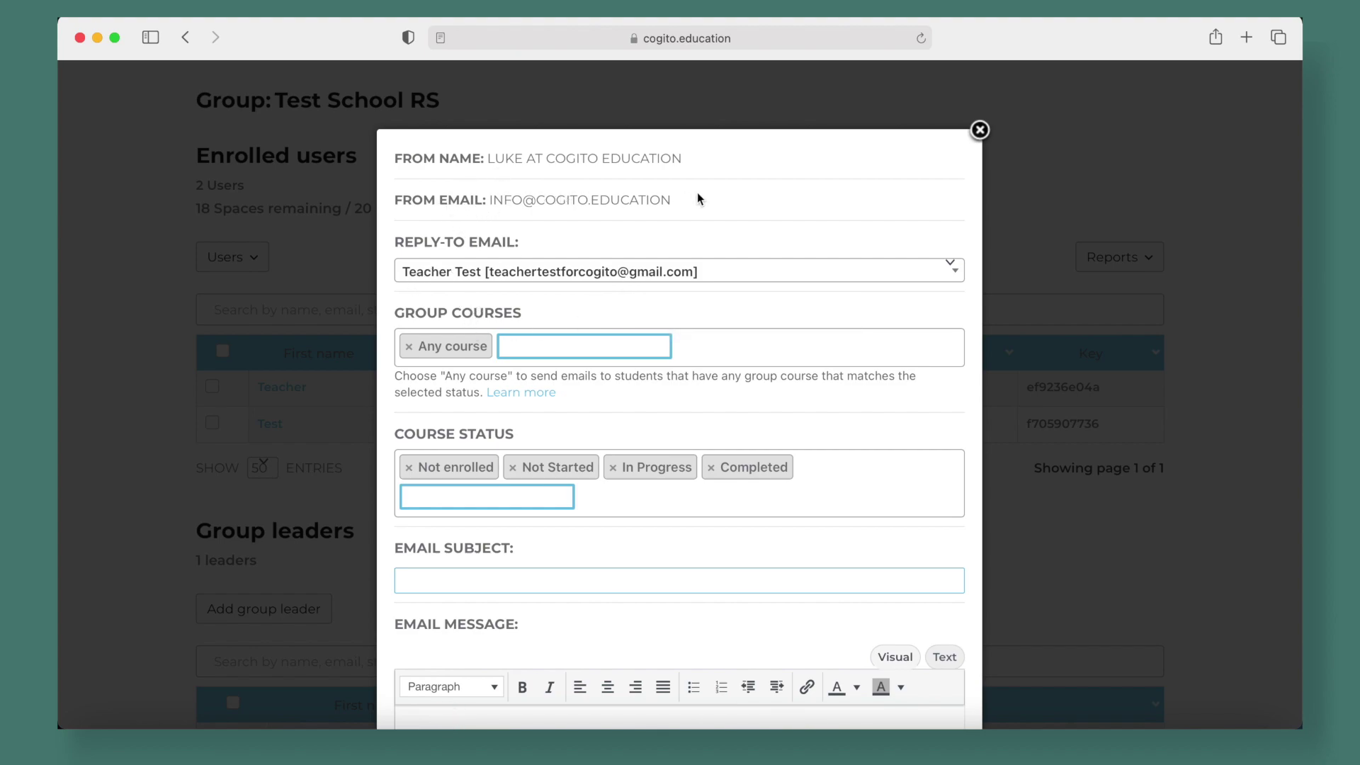
scroll(731, 234, "down", 3)
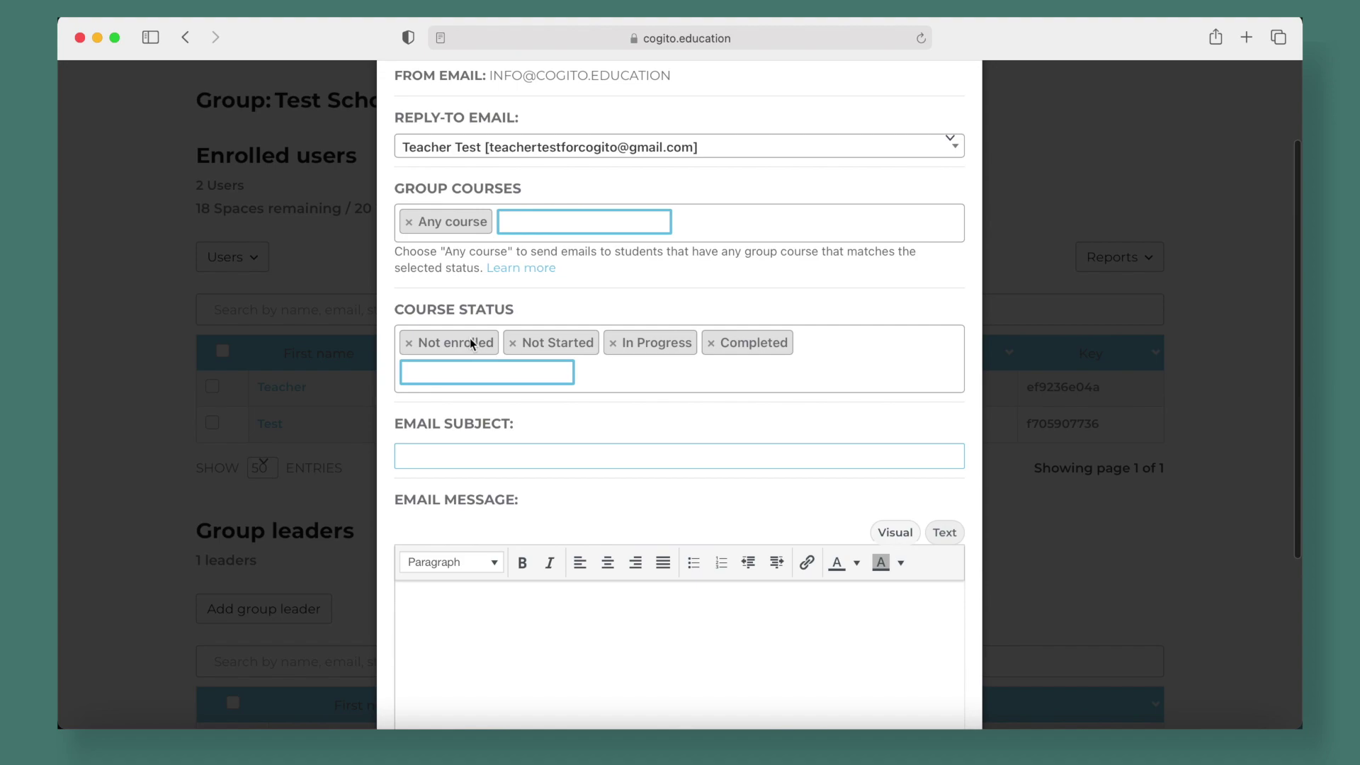
left_click(445, 343)
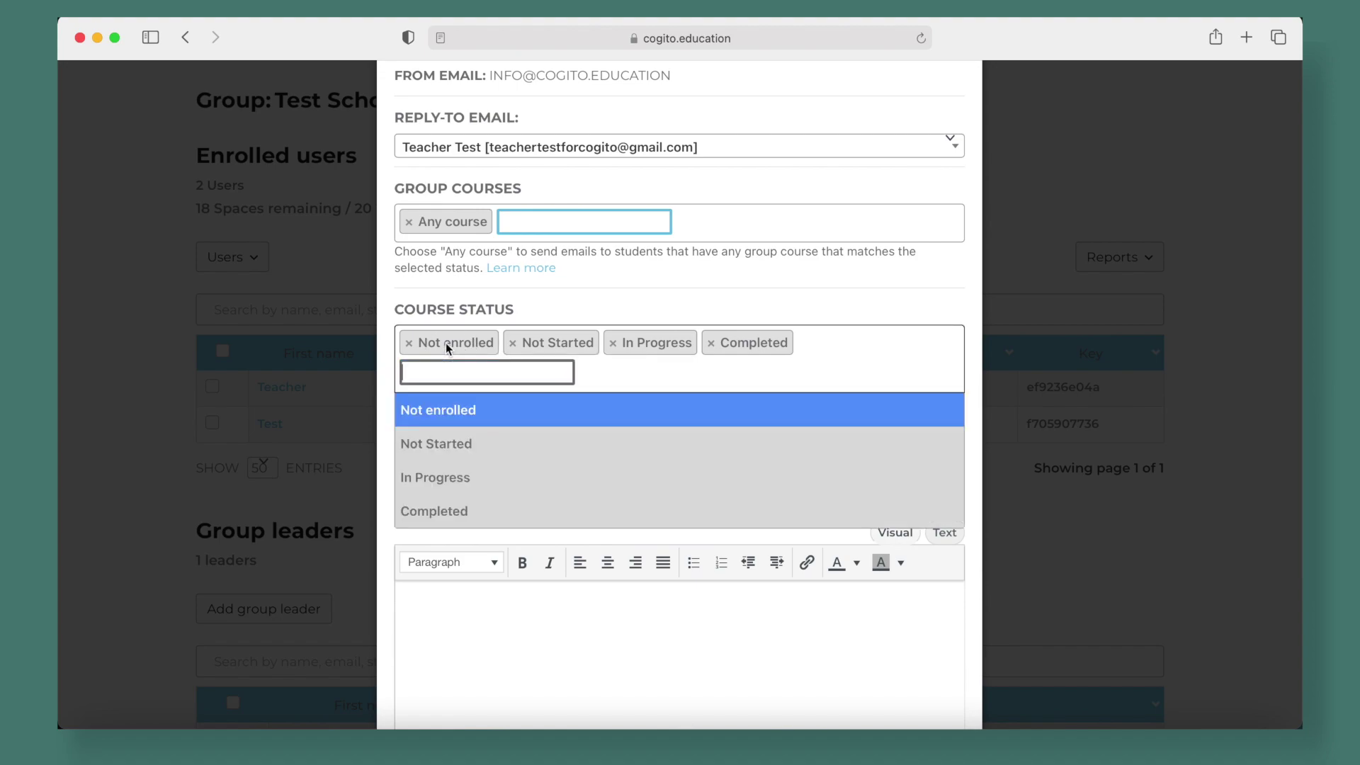
left_click(452, 411)
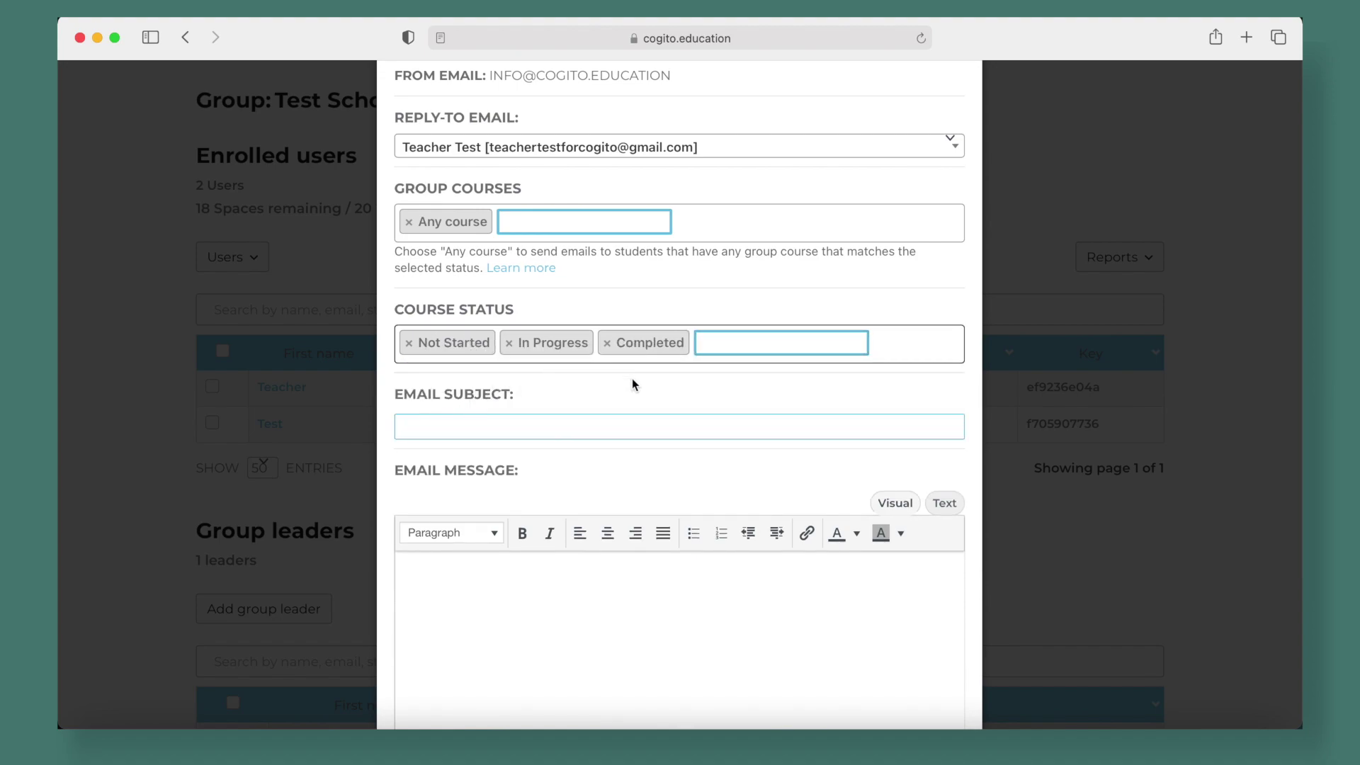
left_click(415, 348)
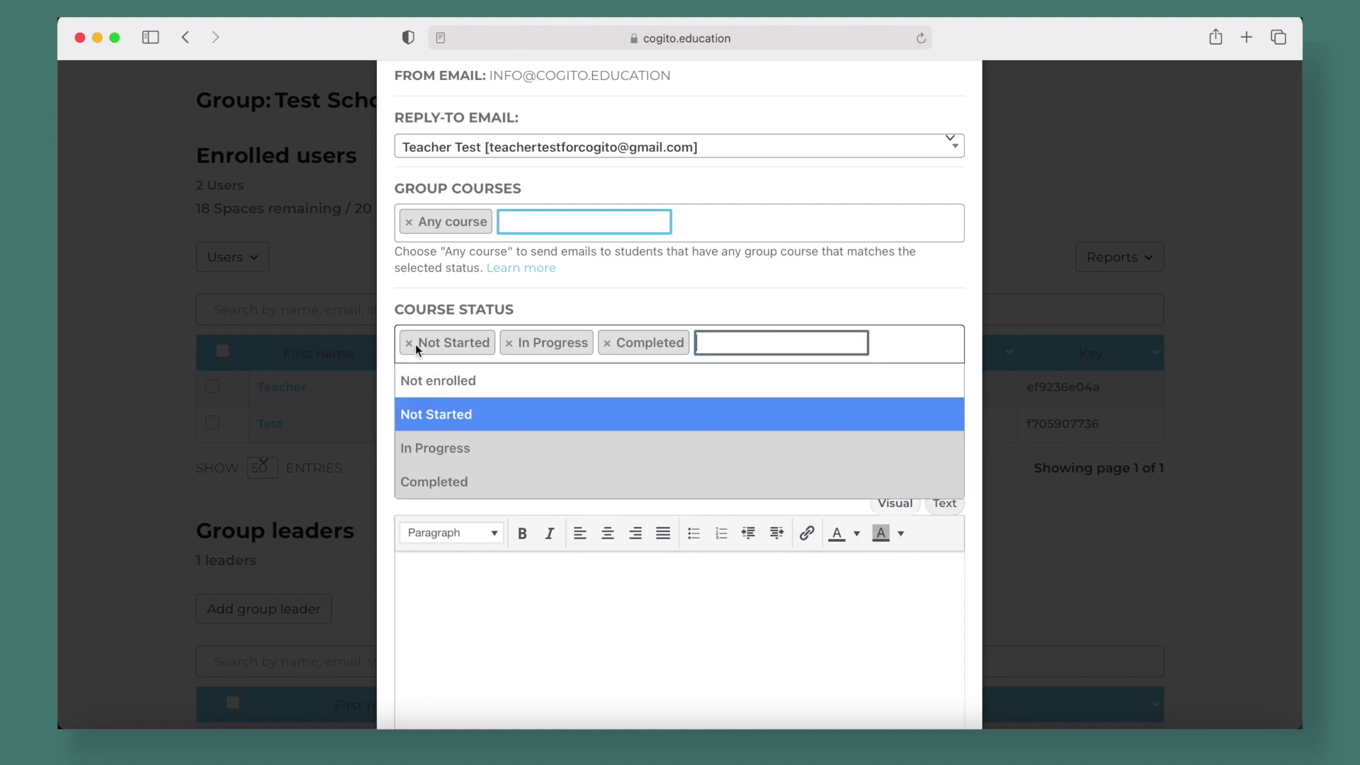
left_click(459, 425)
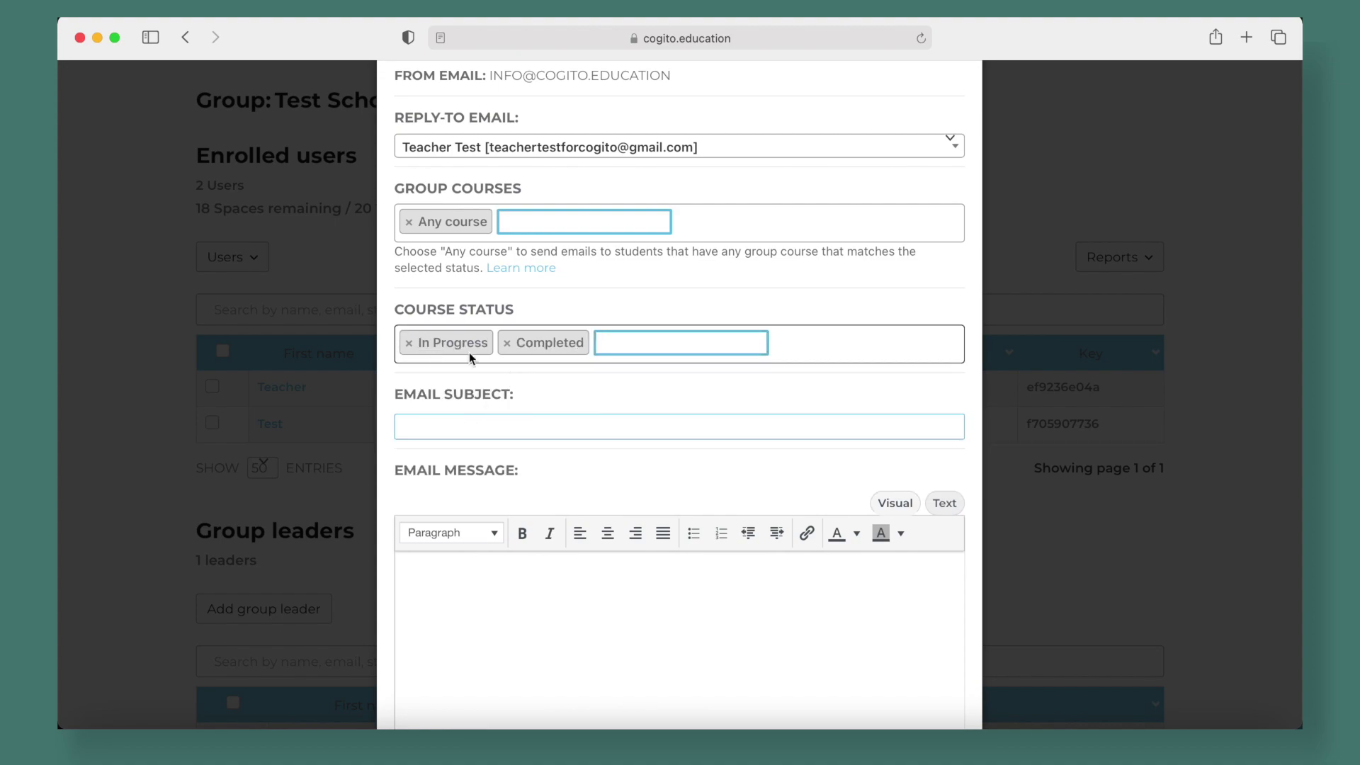
left_click(448, 354)
left_click(453, 478)
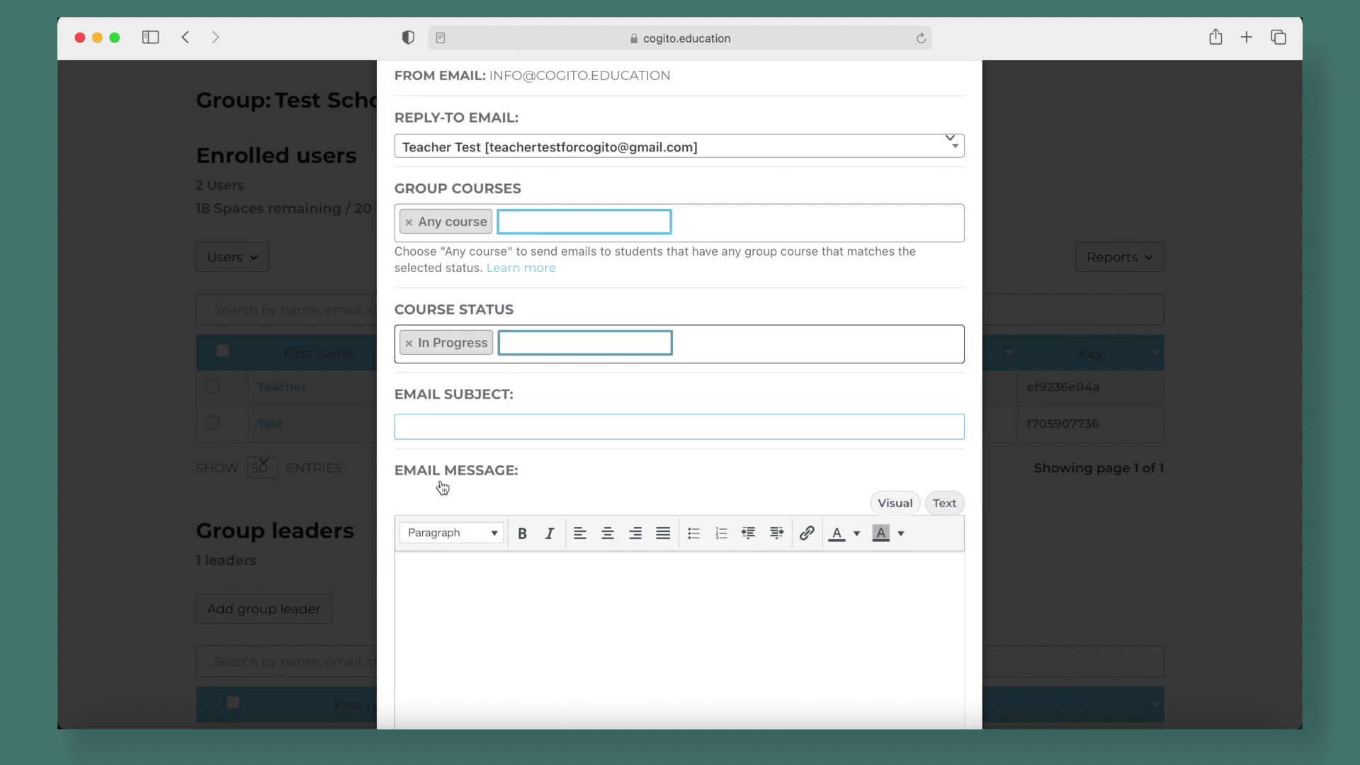
left_click(419, 350)
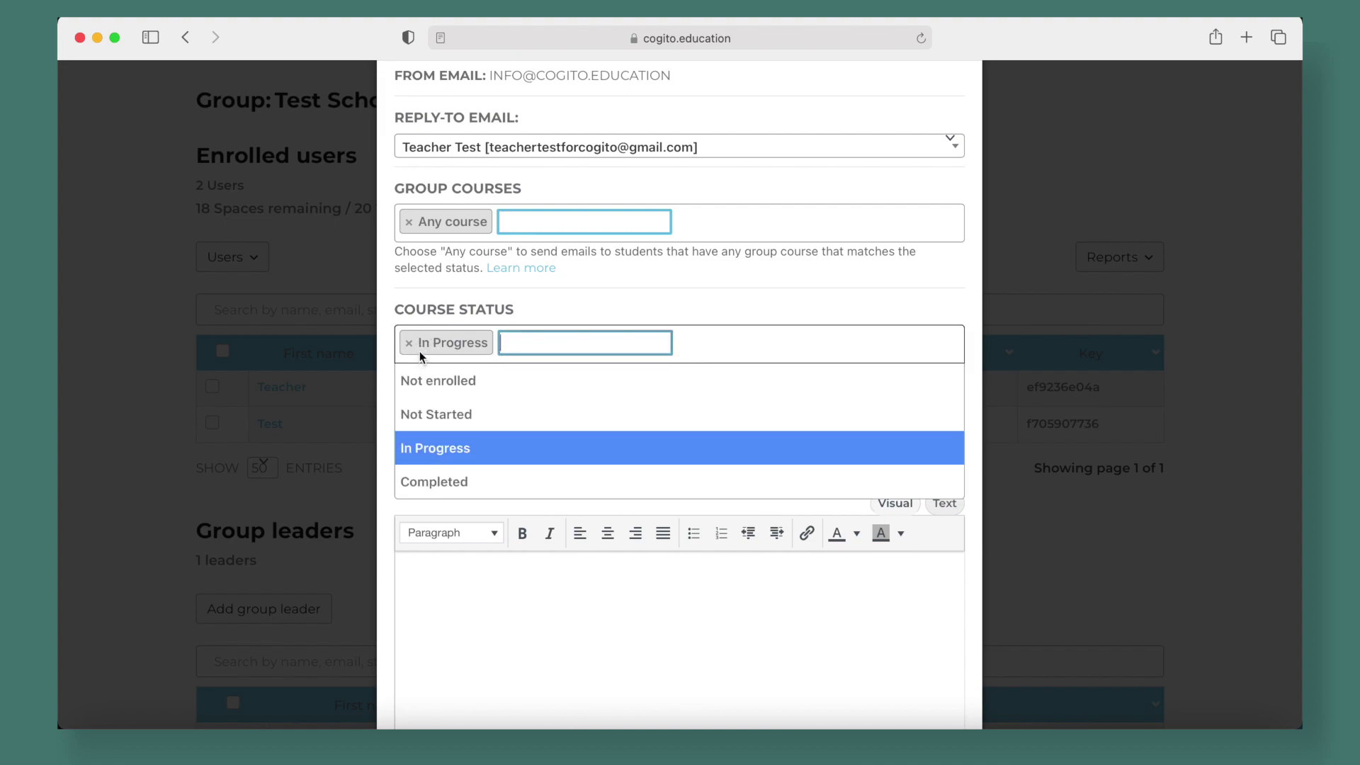
left_click(453, 457)
left_click(461, 342)
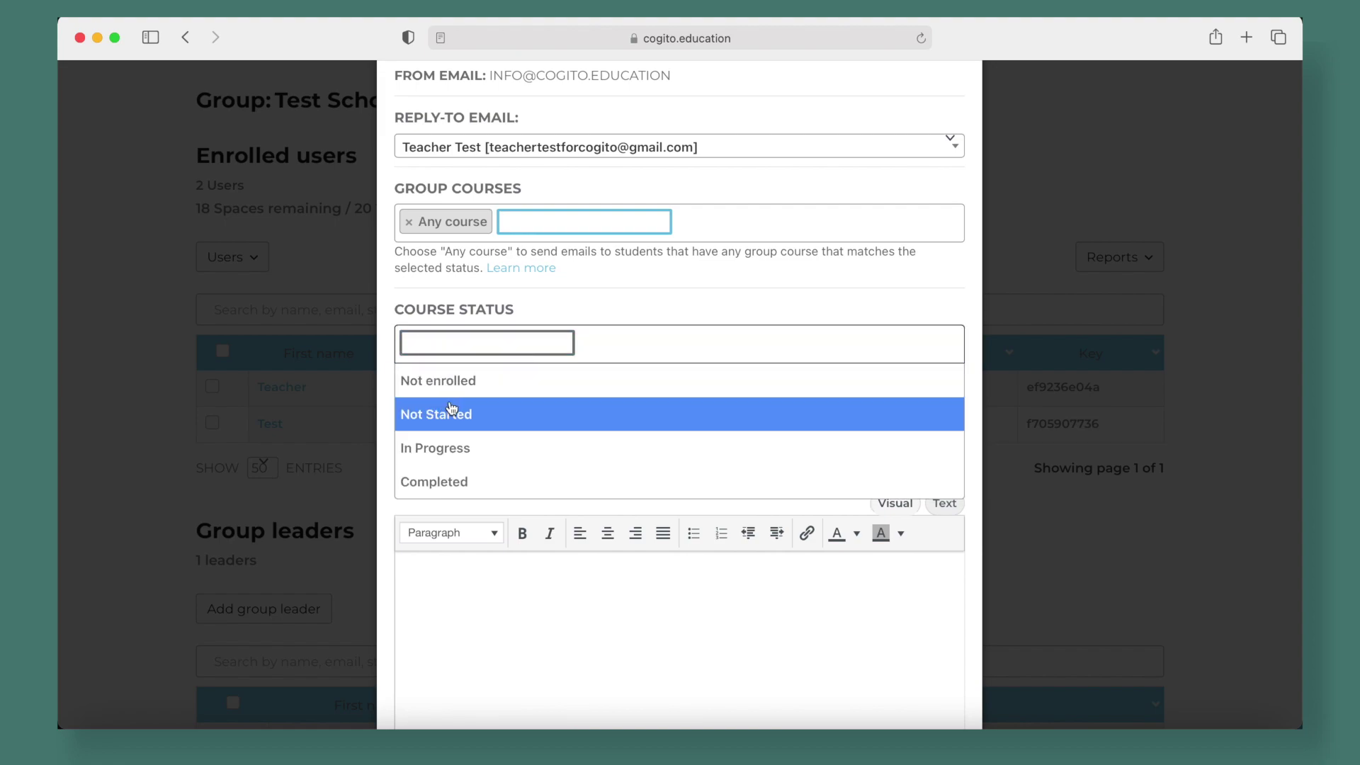
left_click(487, 379)
Enter the subject 'HEY, WHY HAVEN'T YOU ENROLLED?' and message 'HGFJHGF', then send the email
left_click(606, 384)
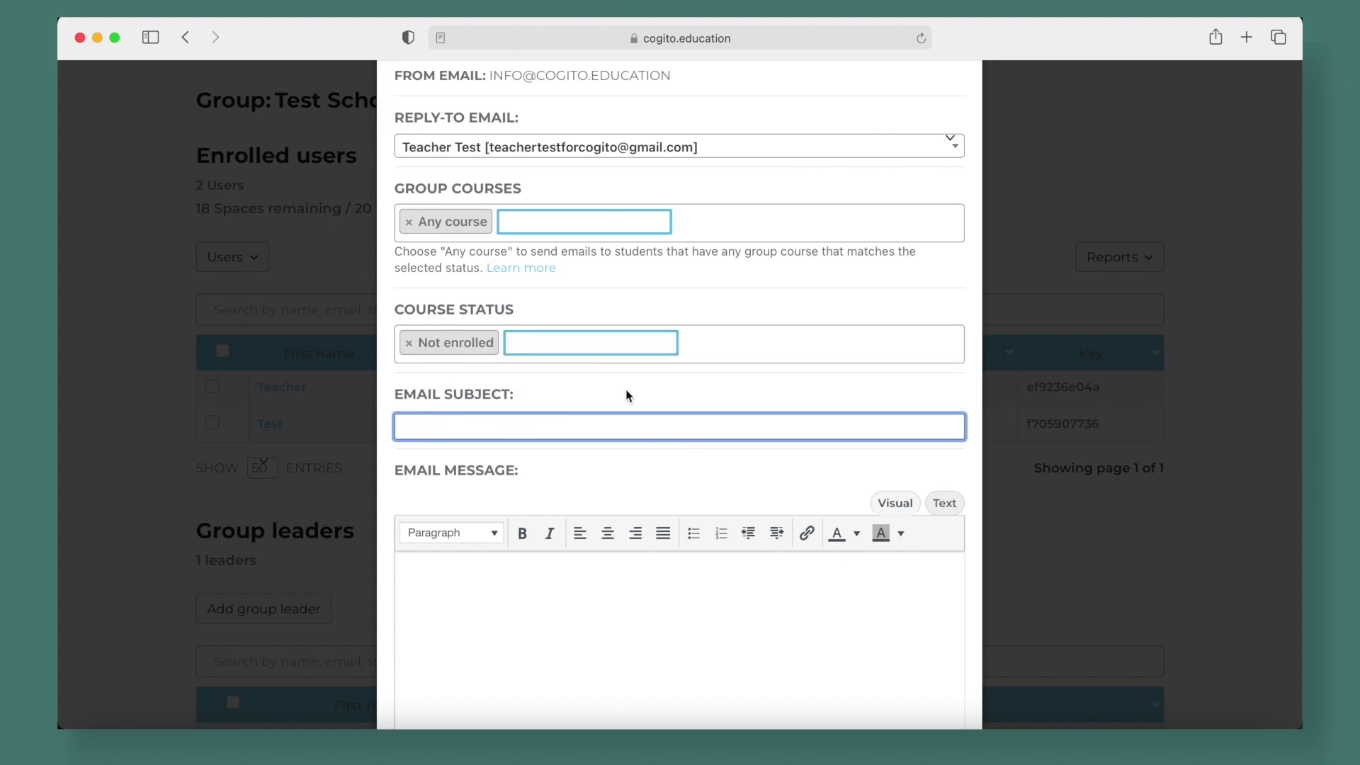
scroll(626, 395, "down", 1)
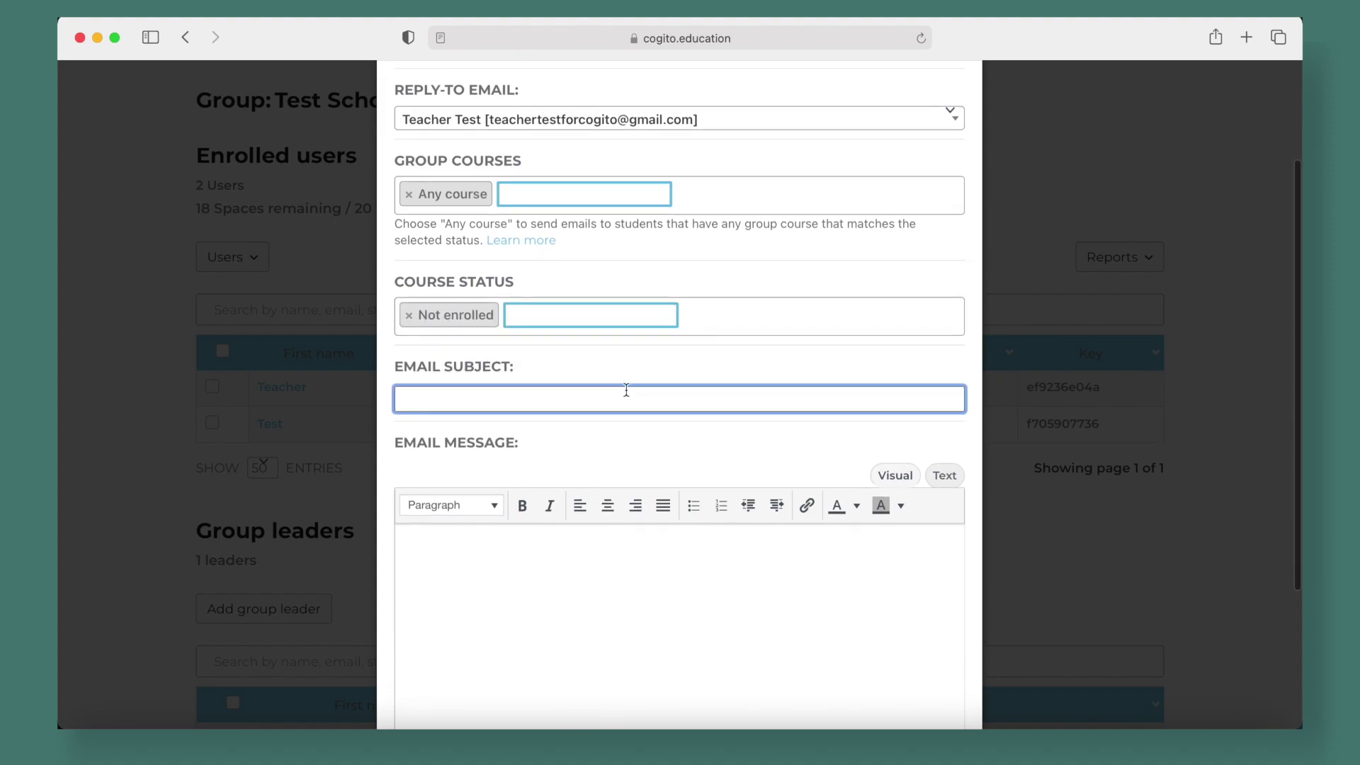
type("HEY, WHY HAVEN'T YOU ENROL")
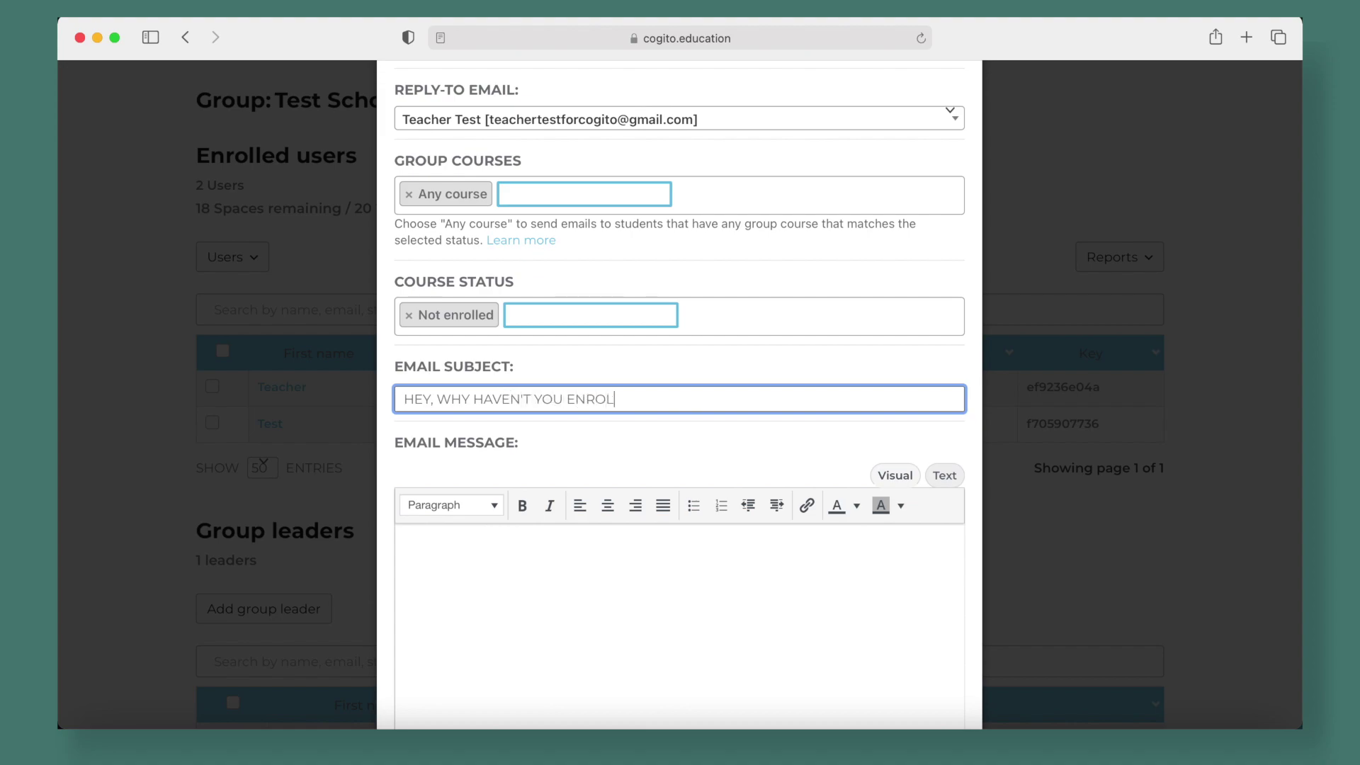
type("LED?")
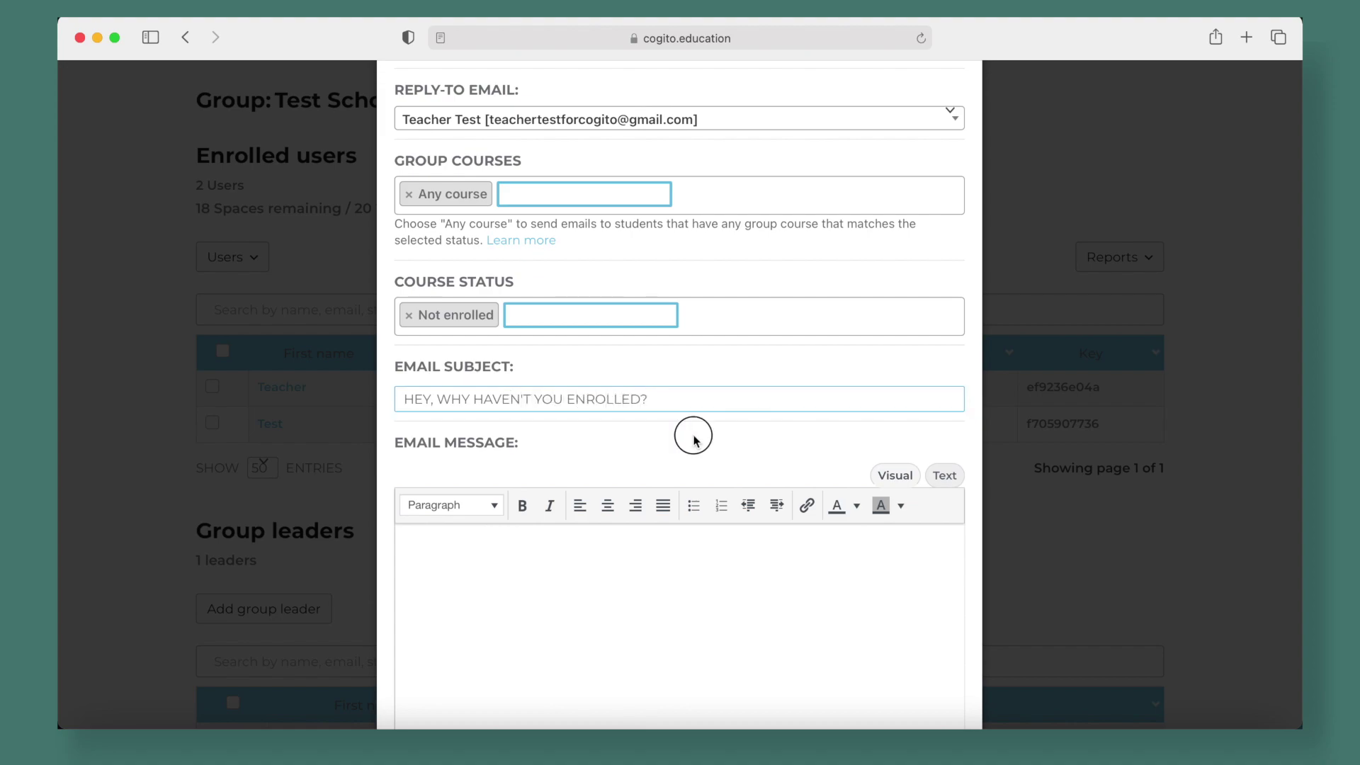
left_click(693, 434)
scroll(693, 434, "down", 3)
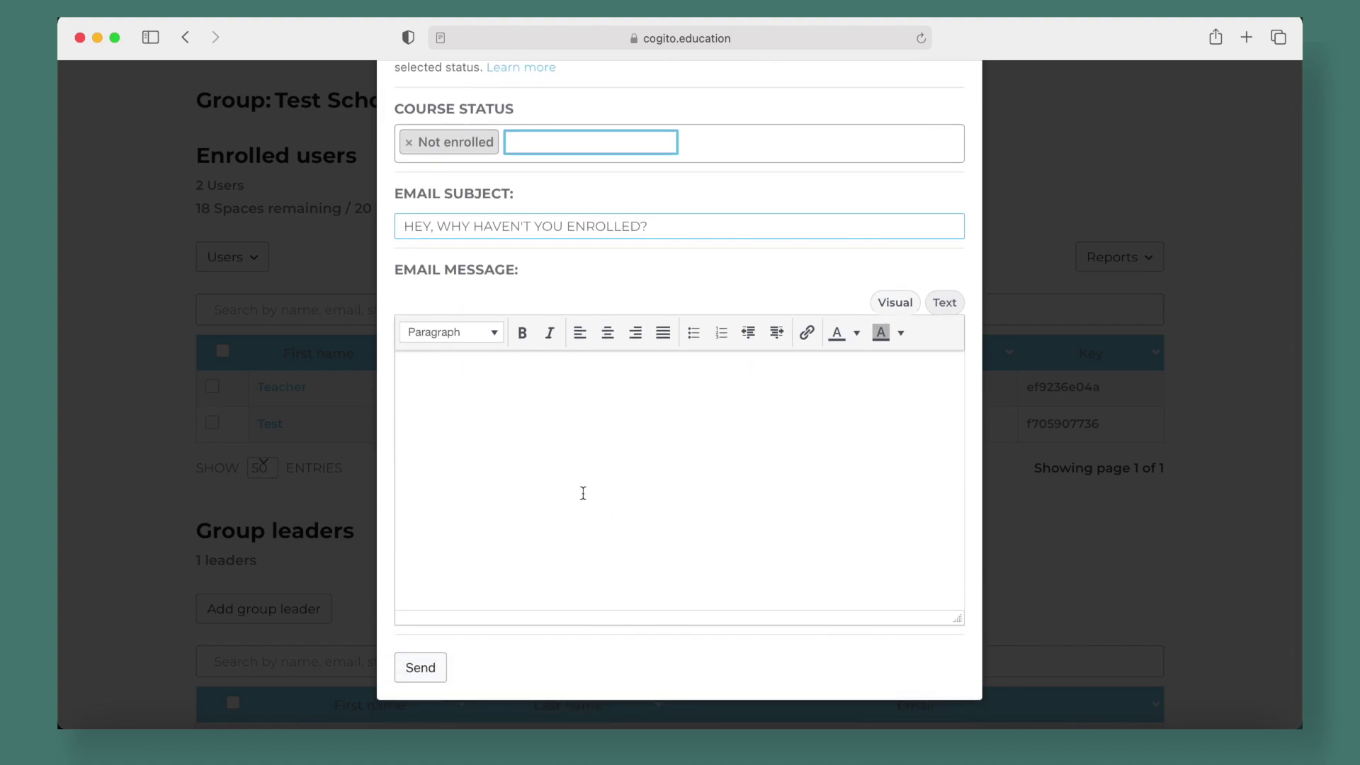
type("HGFJHGF")
left_click(432, 669)
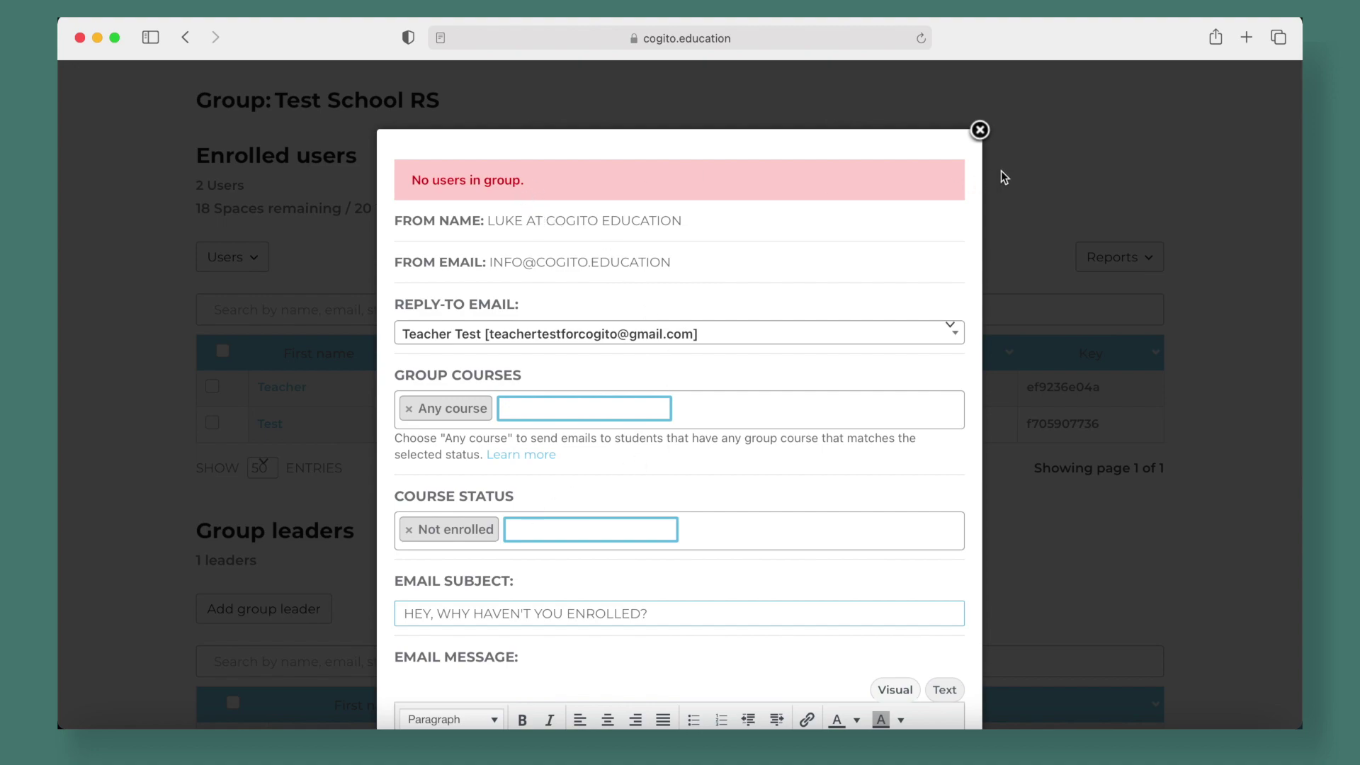
Close the email form and return to the enrolled users list
left_click(979, 131)
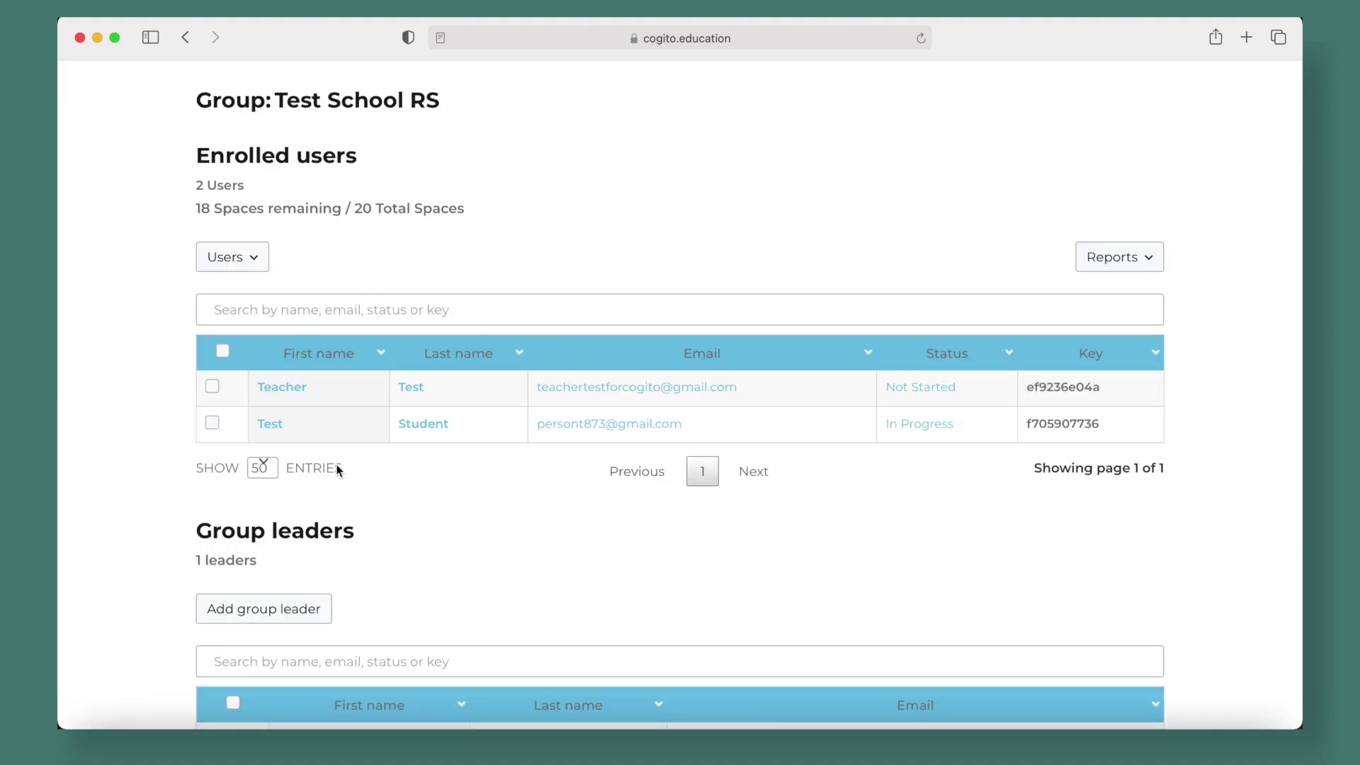
scroll(504, 516, "down", 4)
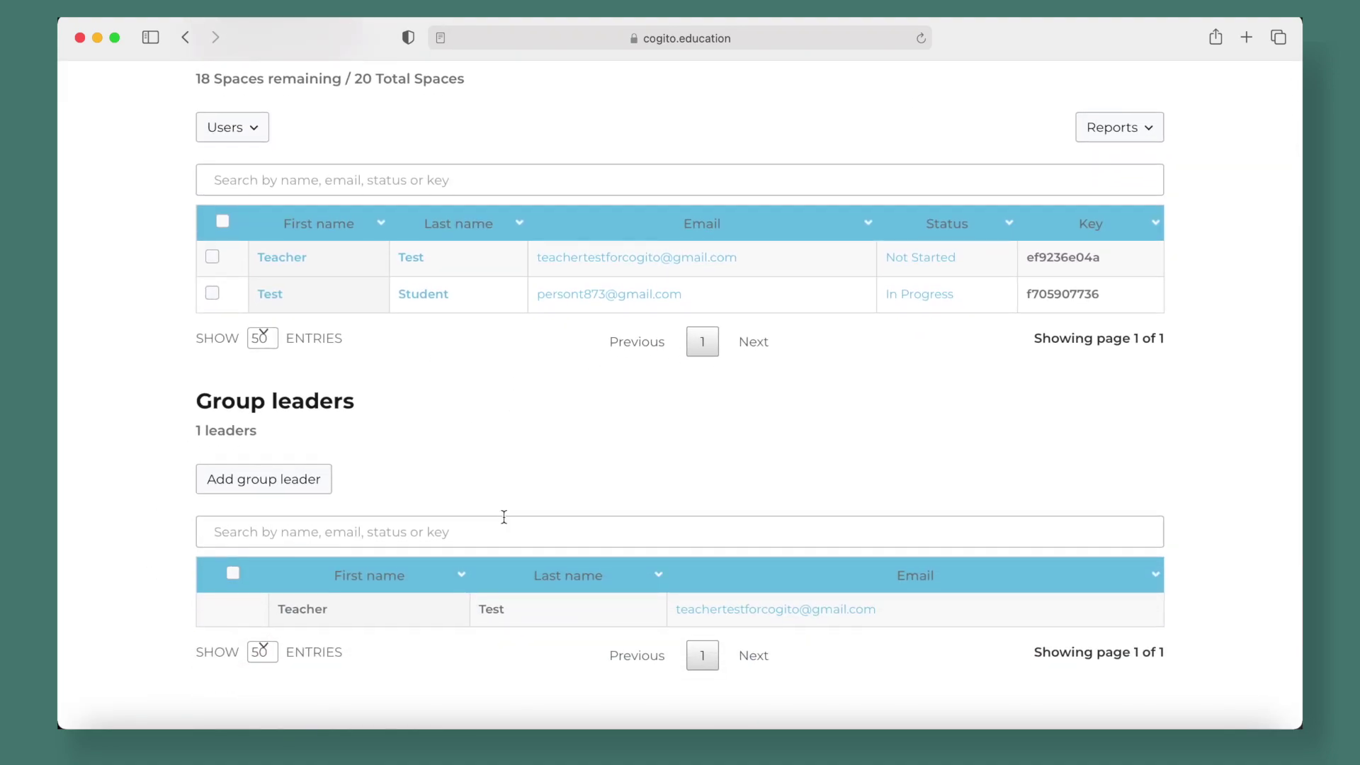
scroll(504, 517, "up", 3)
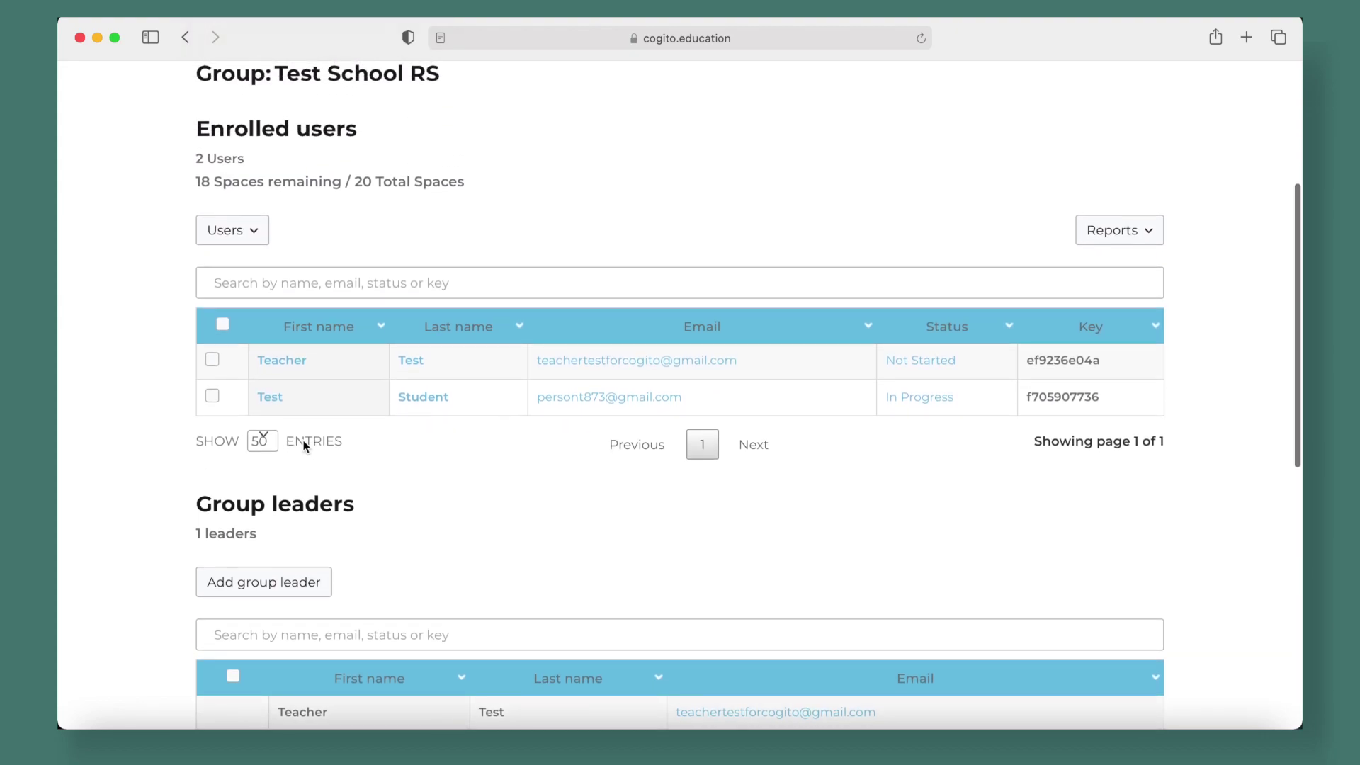
View Test Student's user details, close them, and tick Test Student's row checkbox
left_click(284, 399)
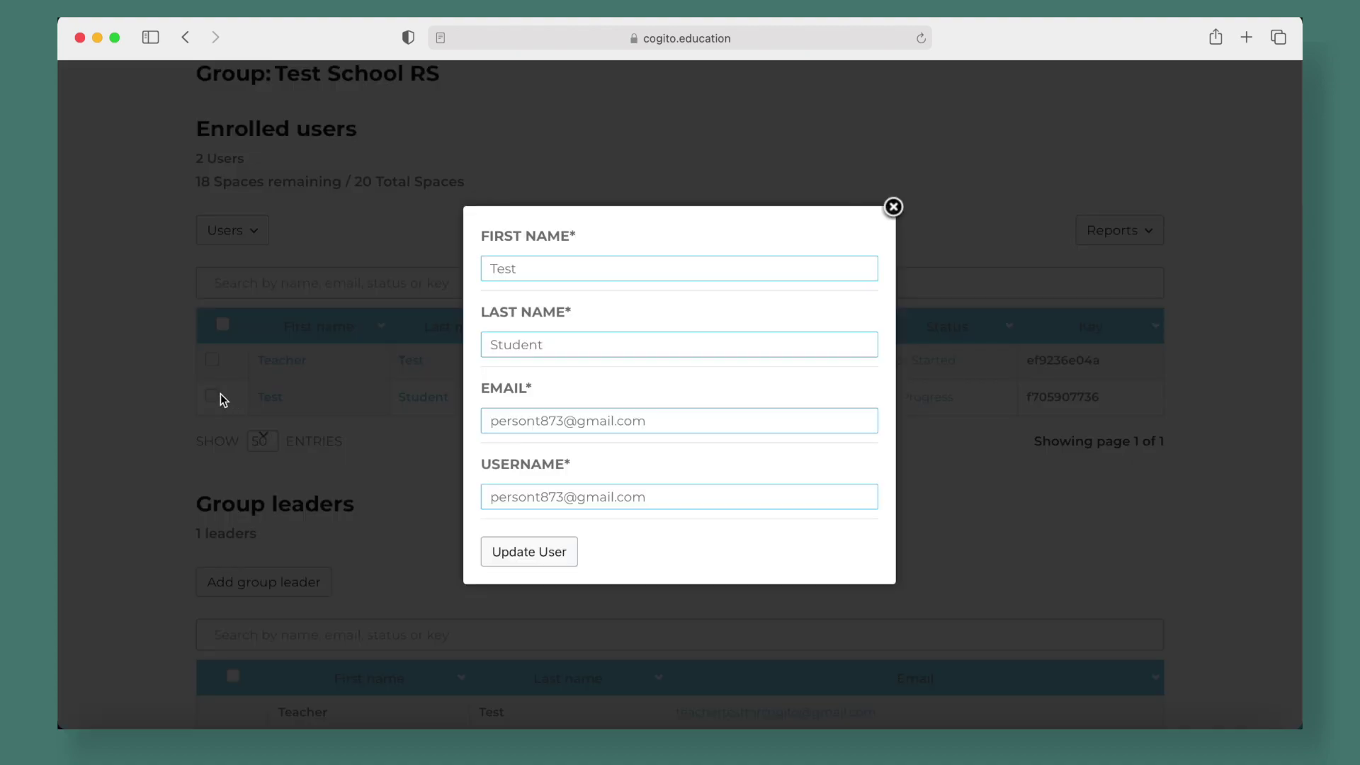
left_click(893, 207)
left_click(212, 396)
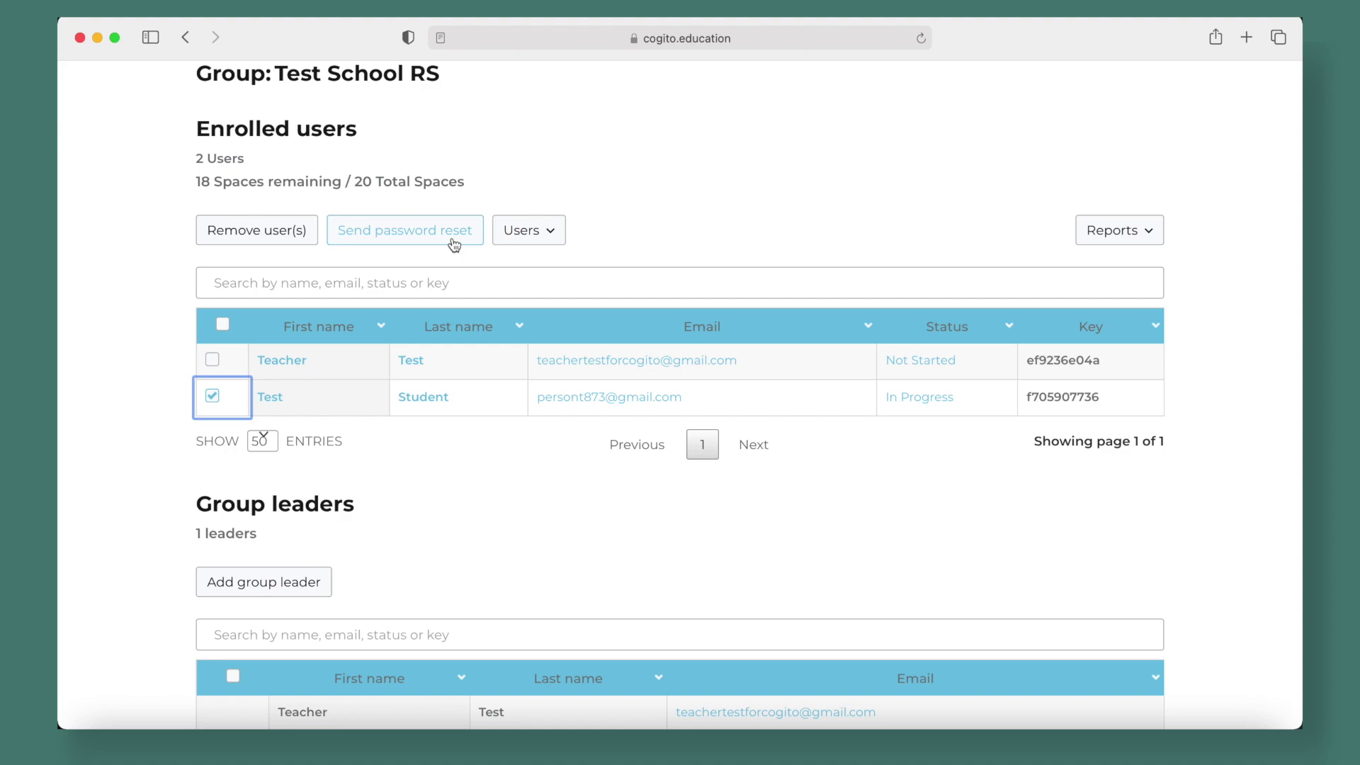
Remove the ticked Test Student from Test School RS and confirm, getting 'User is removed.'
left_click(523, 228)
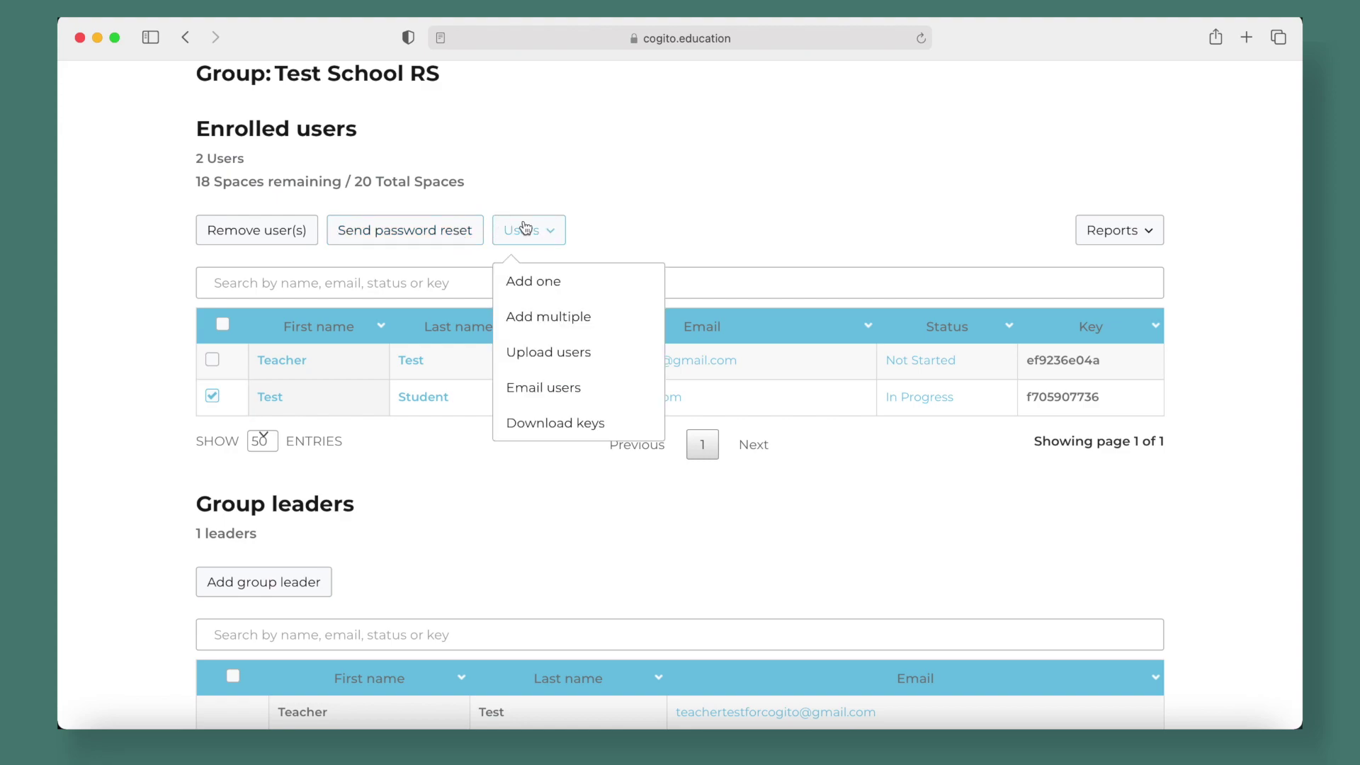
left_click(524, 227)
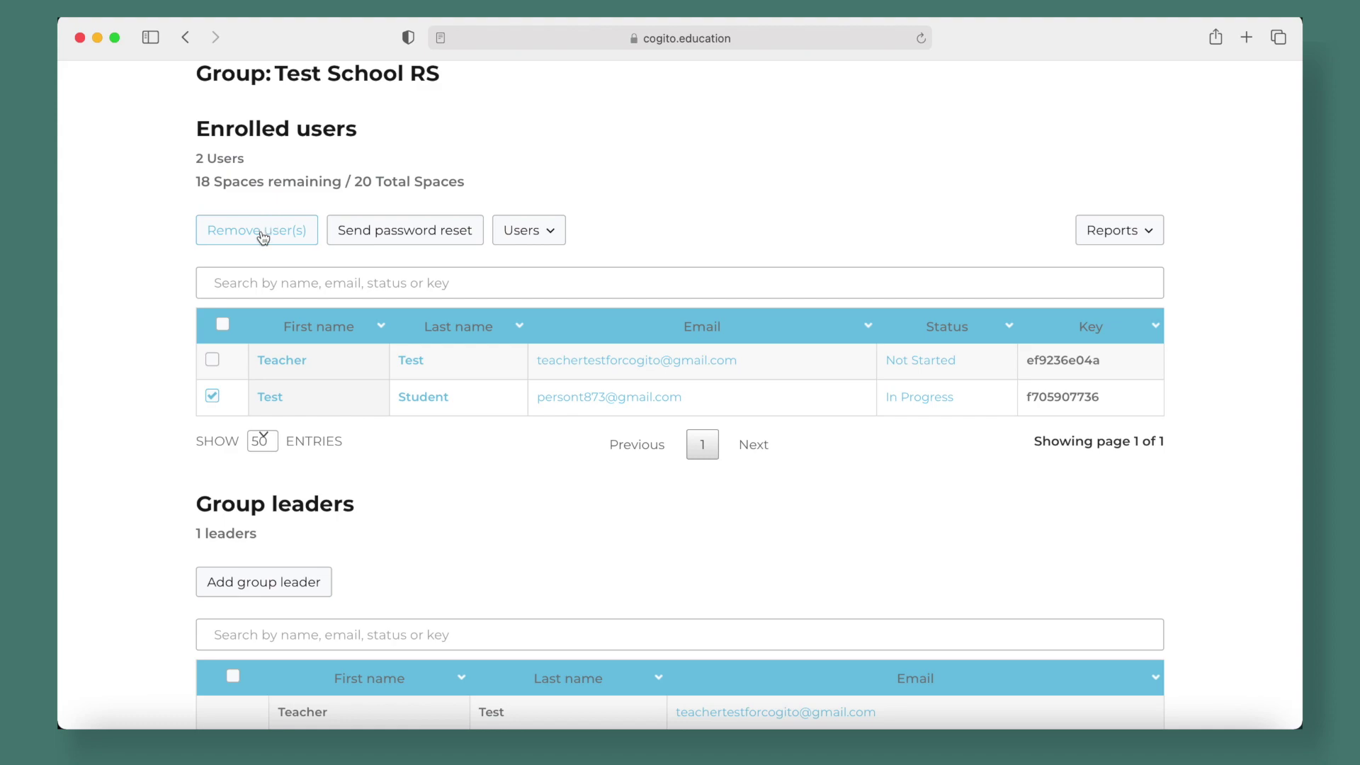
left_click(264, 238)
left_click(526, 414)
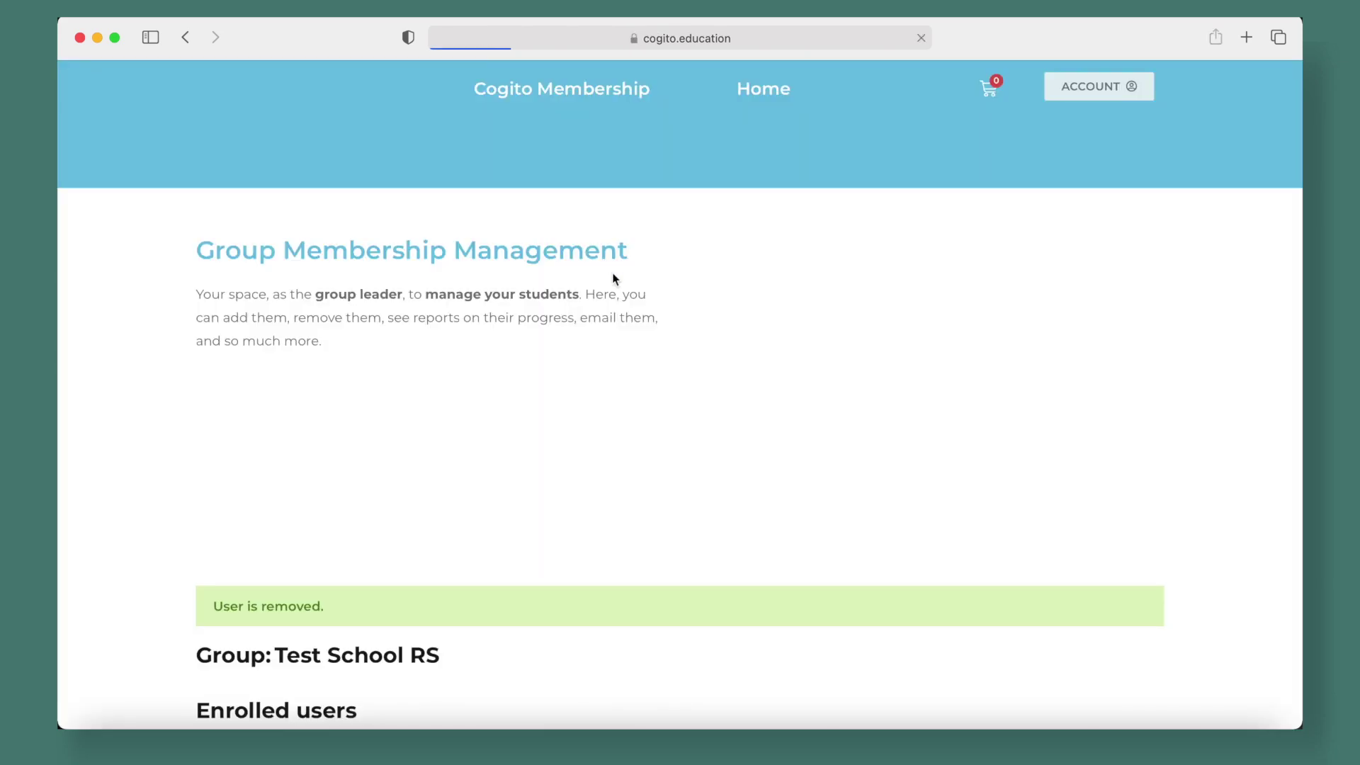
Choose Add multiple from the Users dropdown to show the 19-row bulk add users form
scroll(724, 454, "down", 10)
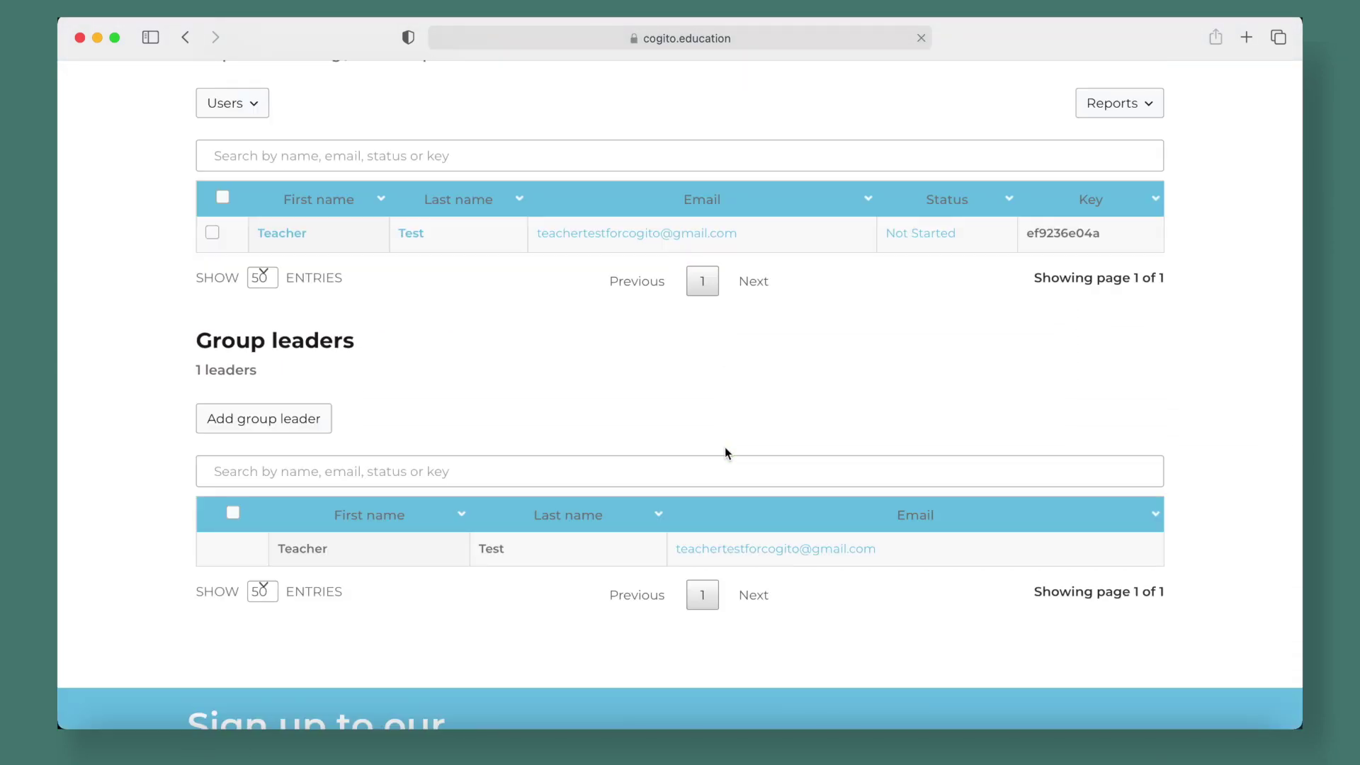
scroll(725, 452, "up", 2)
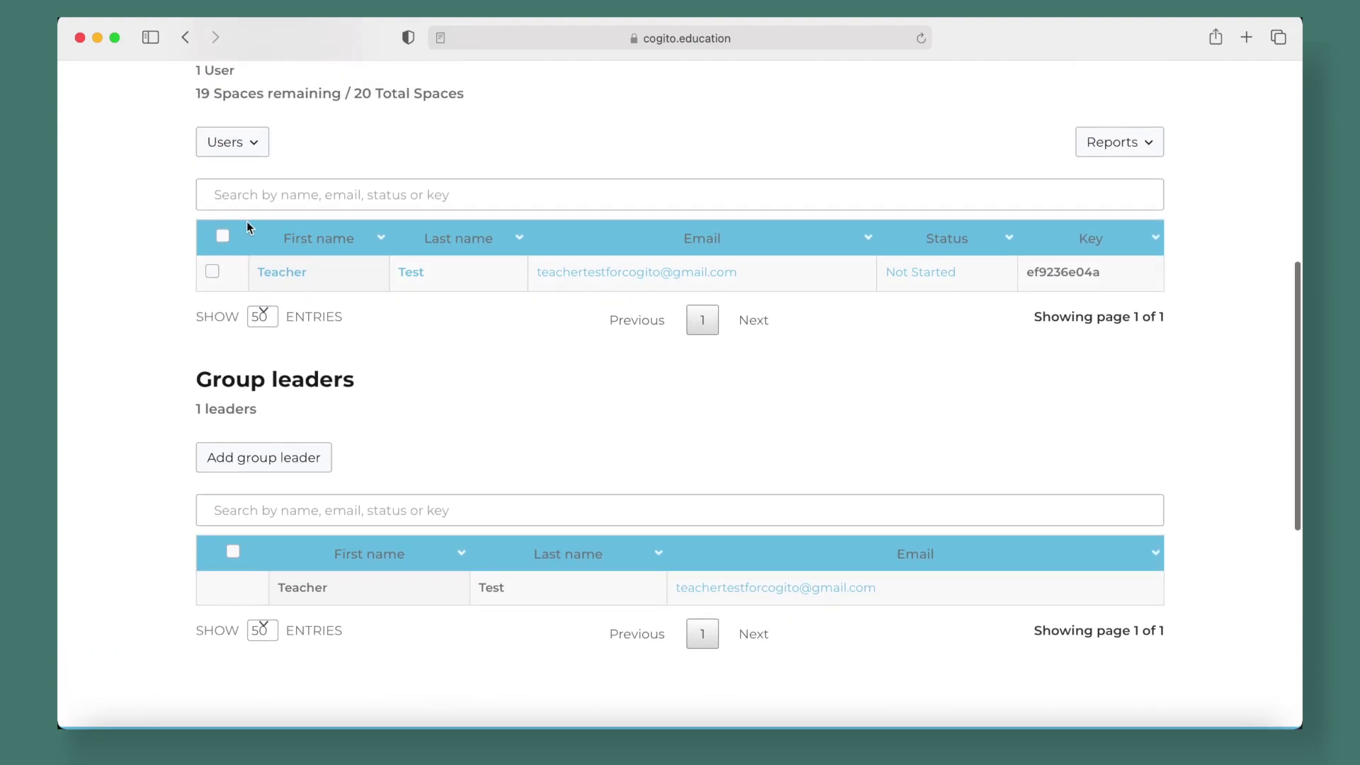
left_click(263, 143)
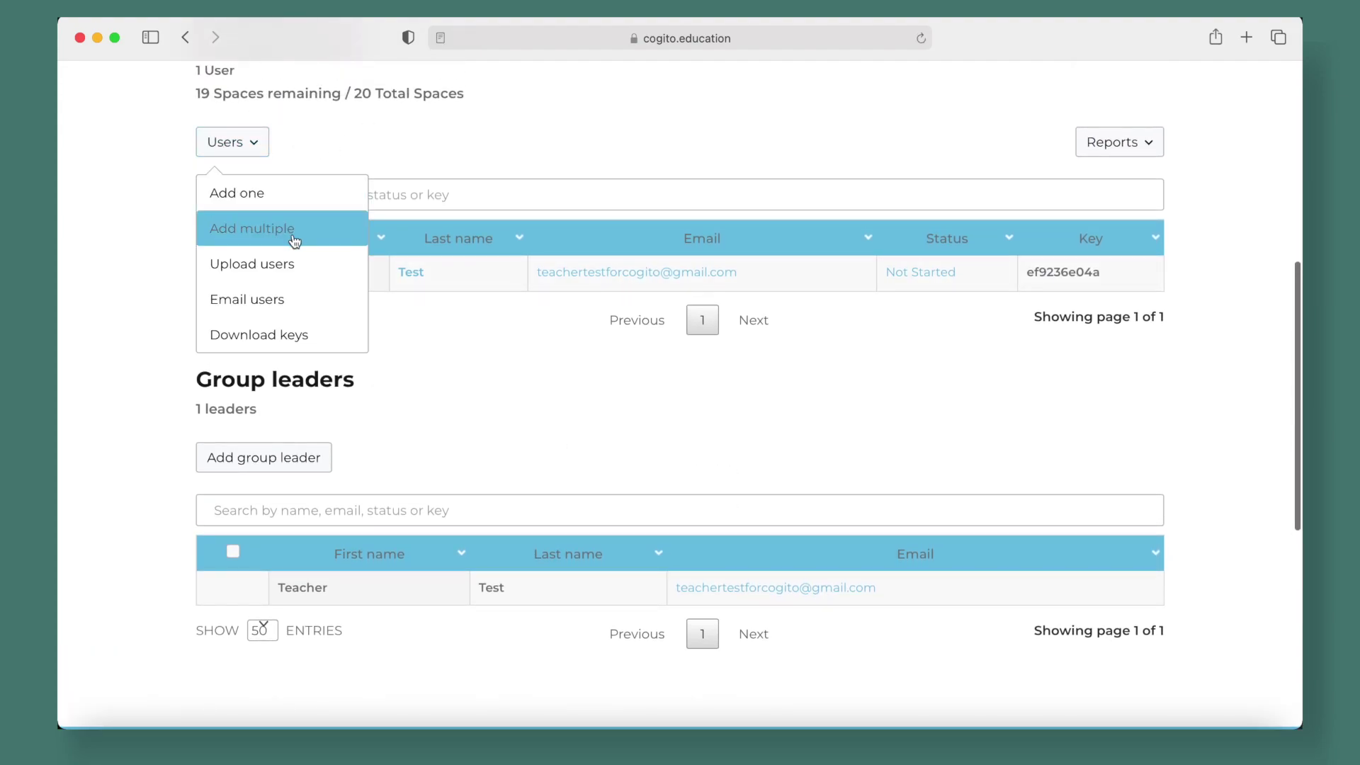
left_click(294, 241)
scroll(543, 478, "down", 4)
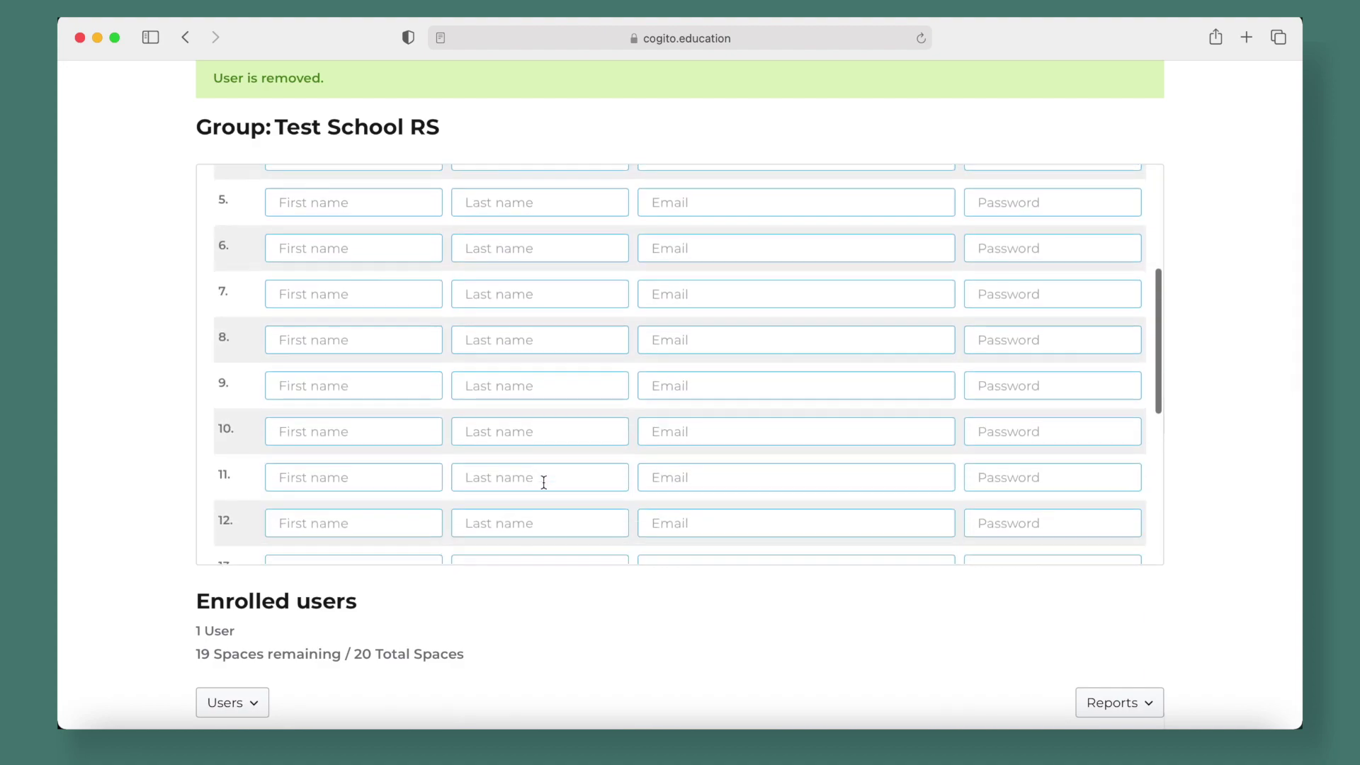
scroll(544, 482, "down", 5)
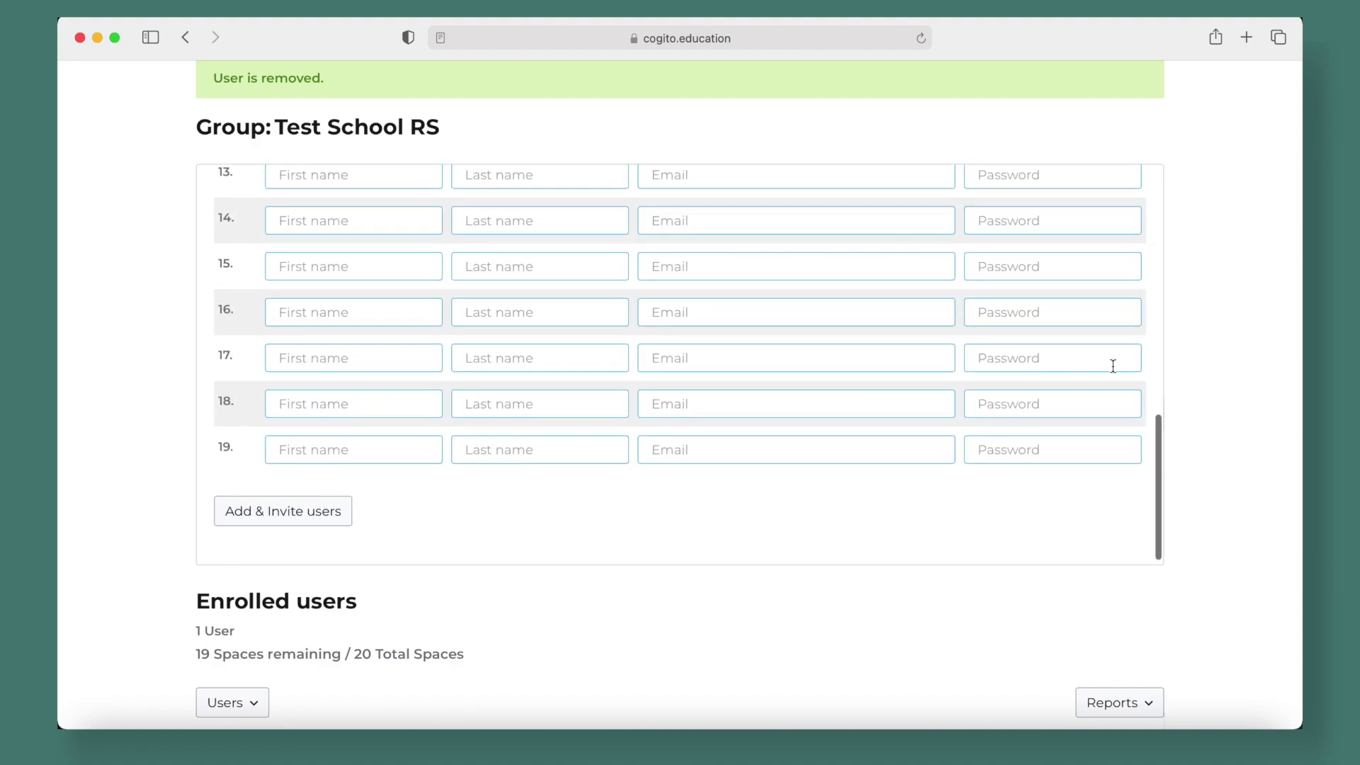
scroll(1231, 385, "up", 3)
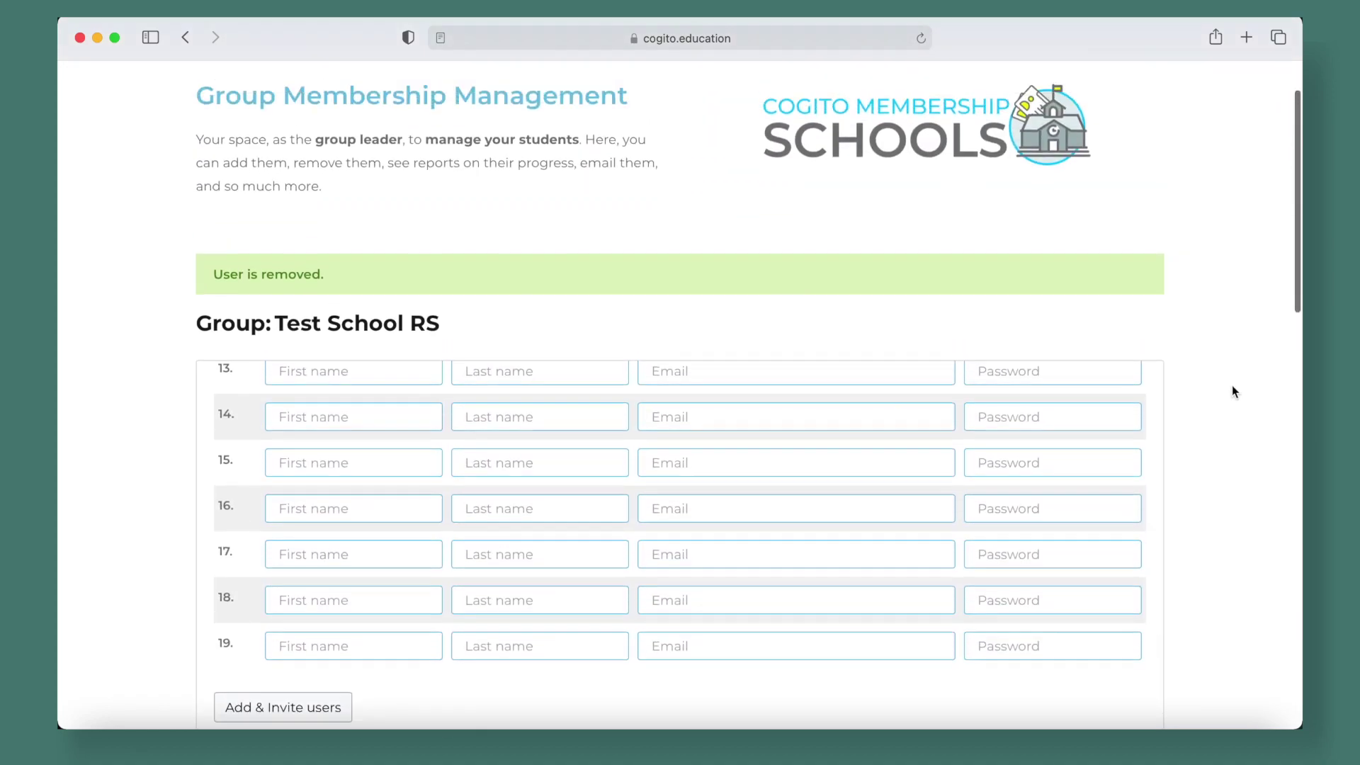
scroll(1231, 391, "up", 2)
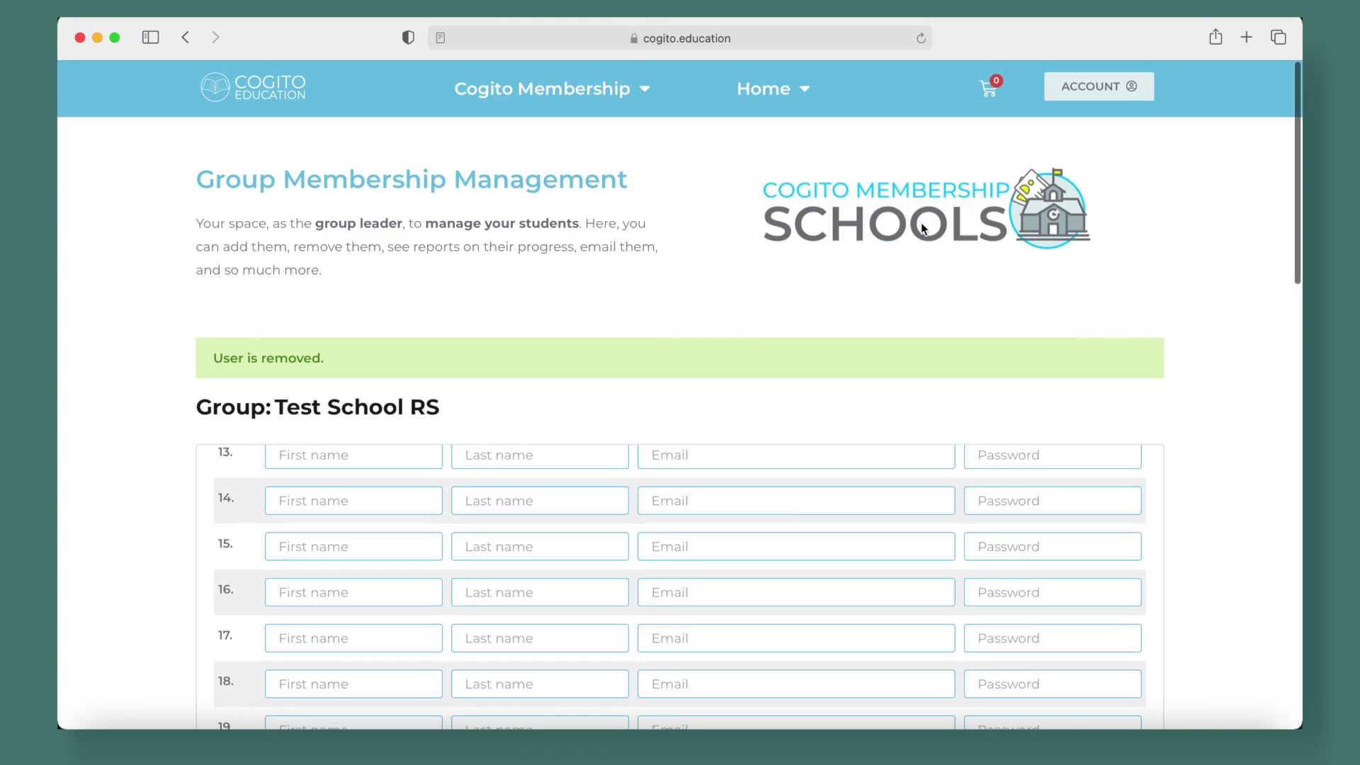
Go to the Account page and follow the FAQS link under Important links
left_click(1125, 86)
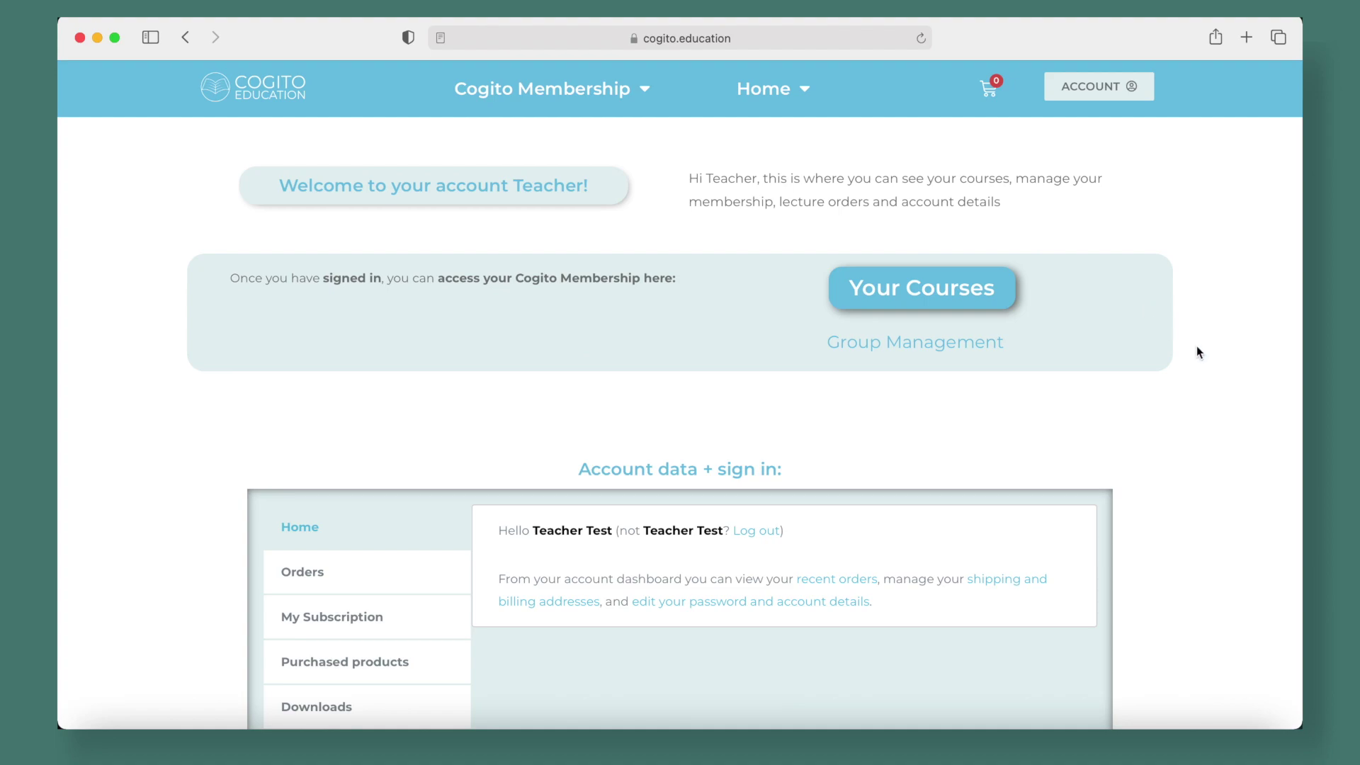
scroll(1198, 352, "down", 5)
scroll(1198, 352, "down", 5)
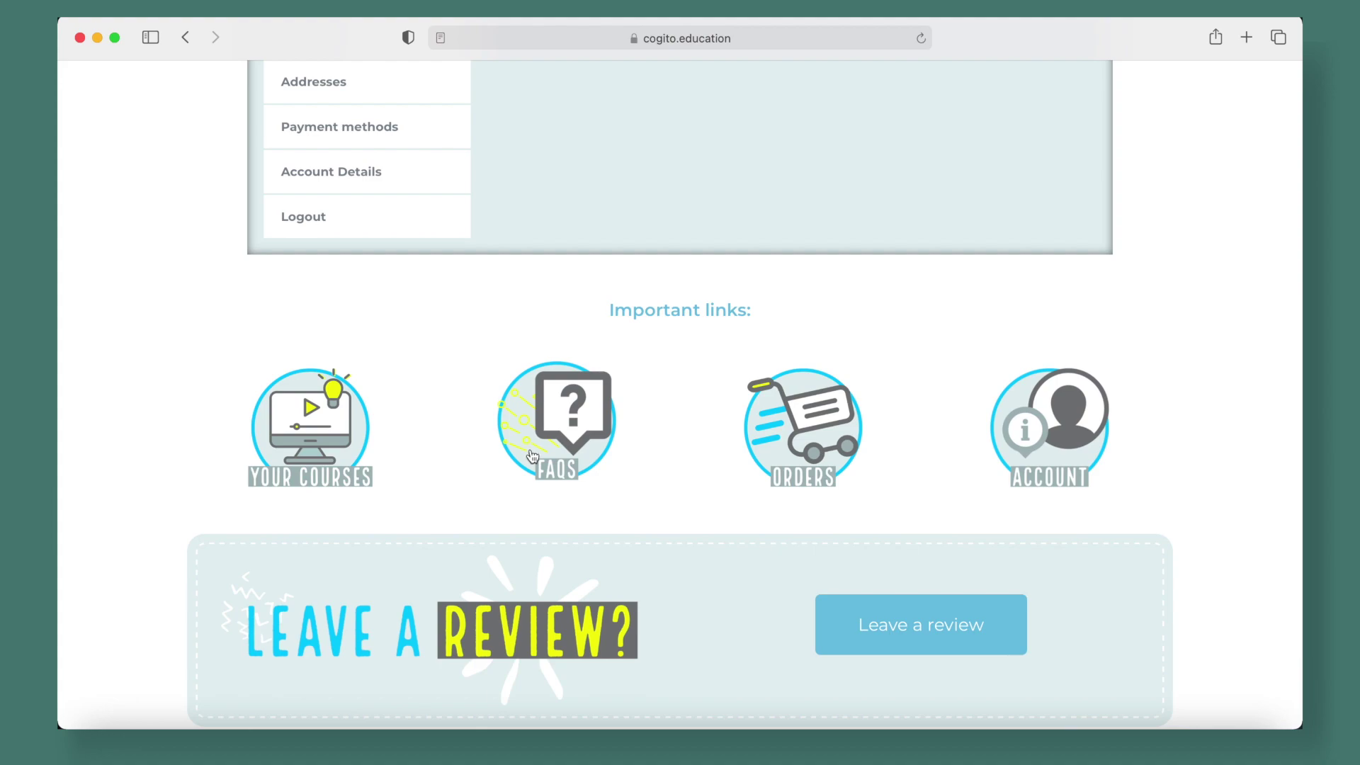
left_click(533, 456)
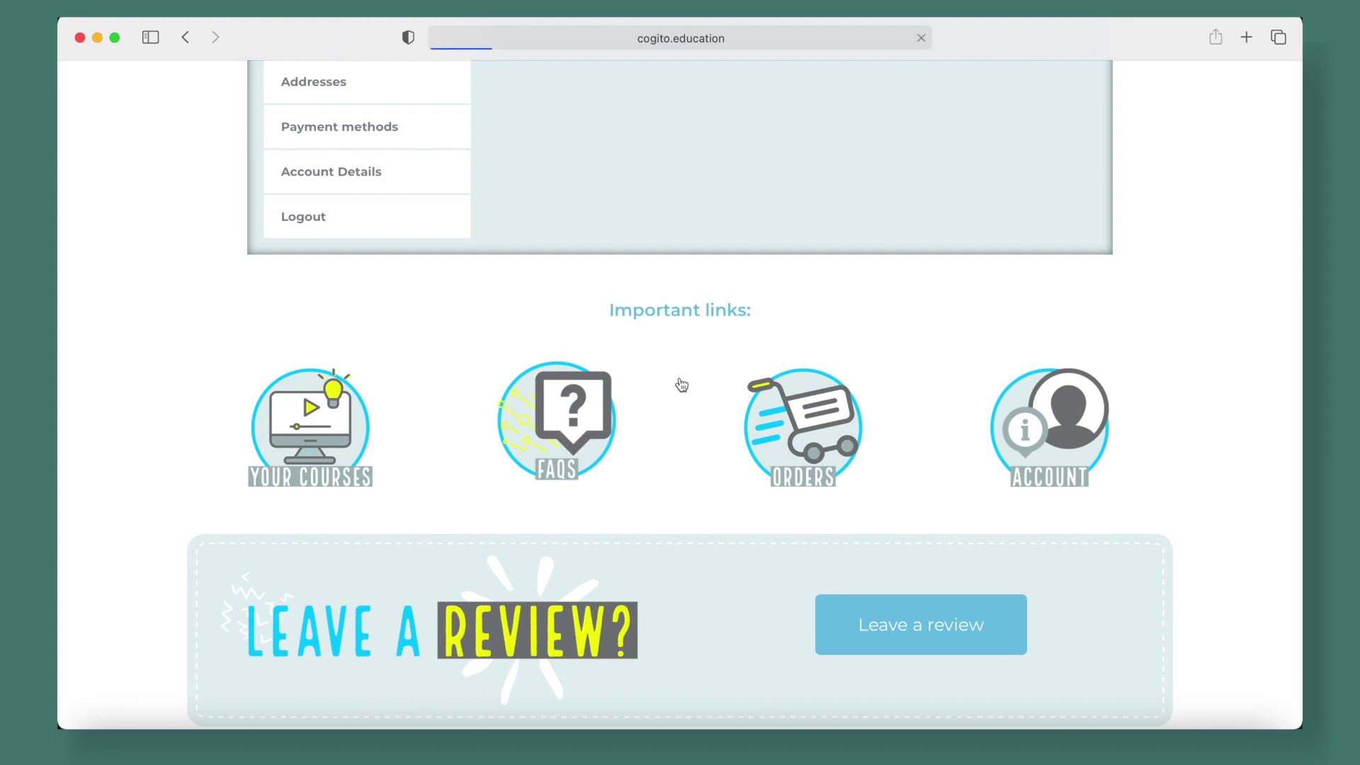
Scroll through the FAQ sections on membership, schools teachers, technical issues and On-Demand Lectures
scroll(1258, 339, "down", 4)
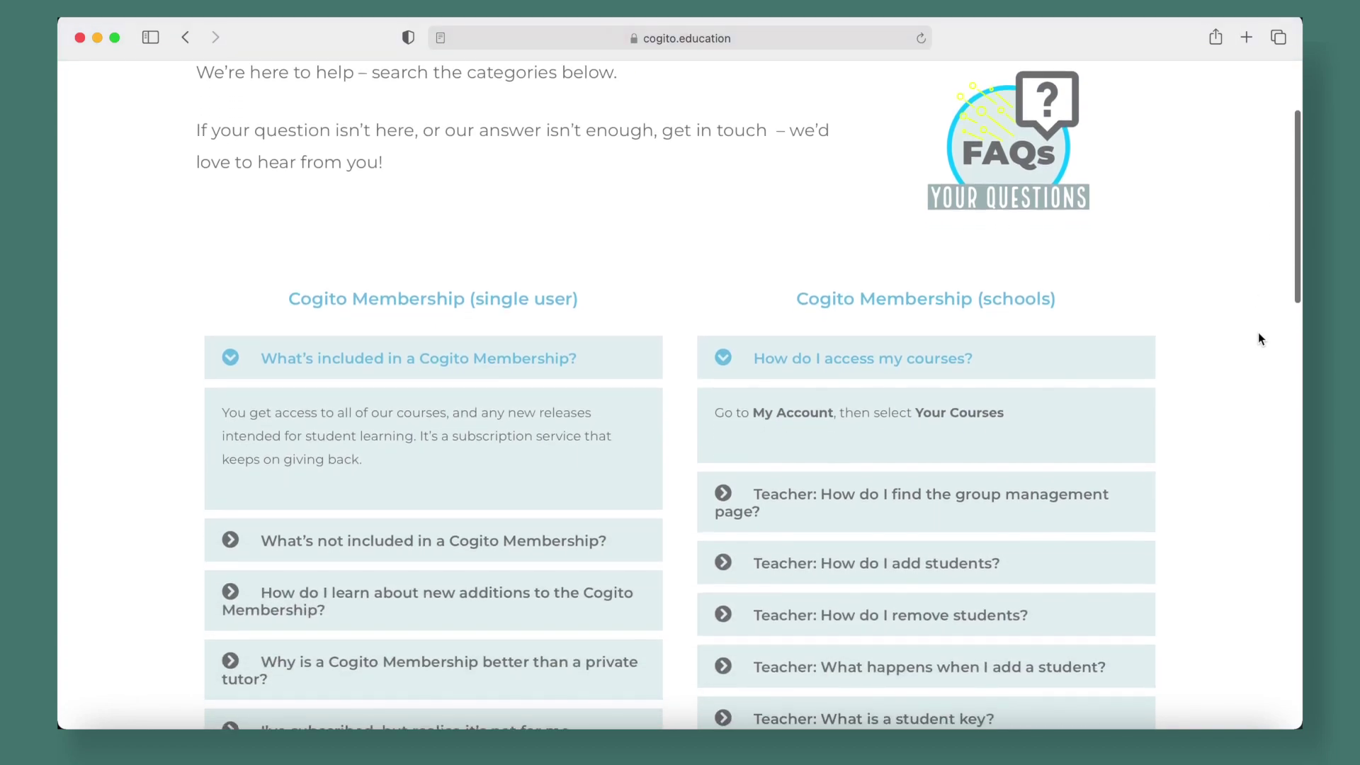
scroll(1258, 338, "down", 5)
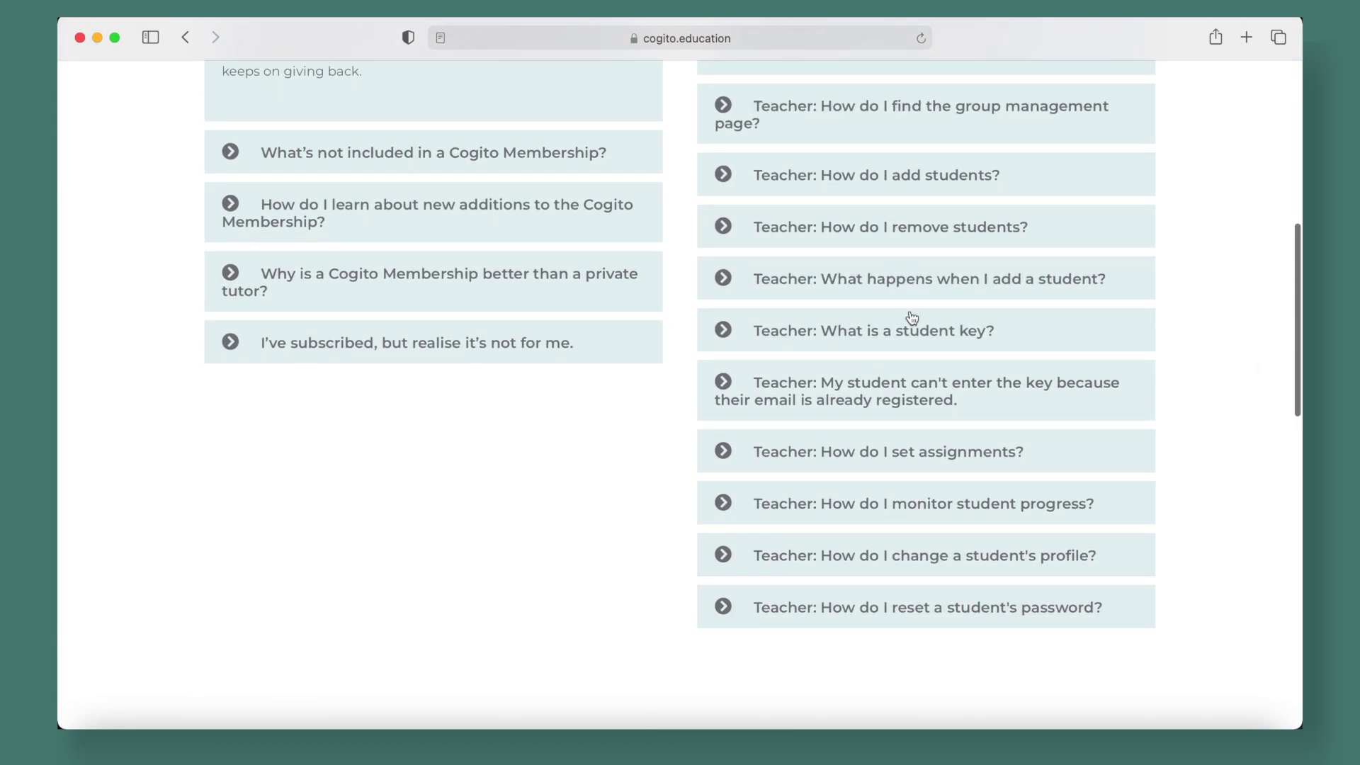
scroll(908, 317, "down", 2)
scroll(931, 374, "down", 3)
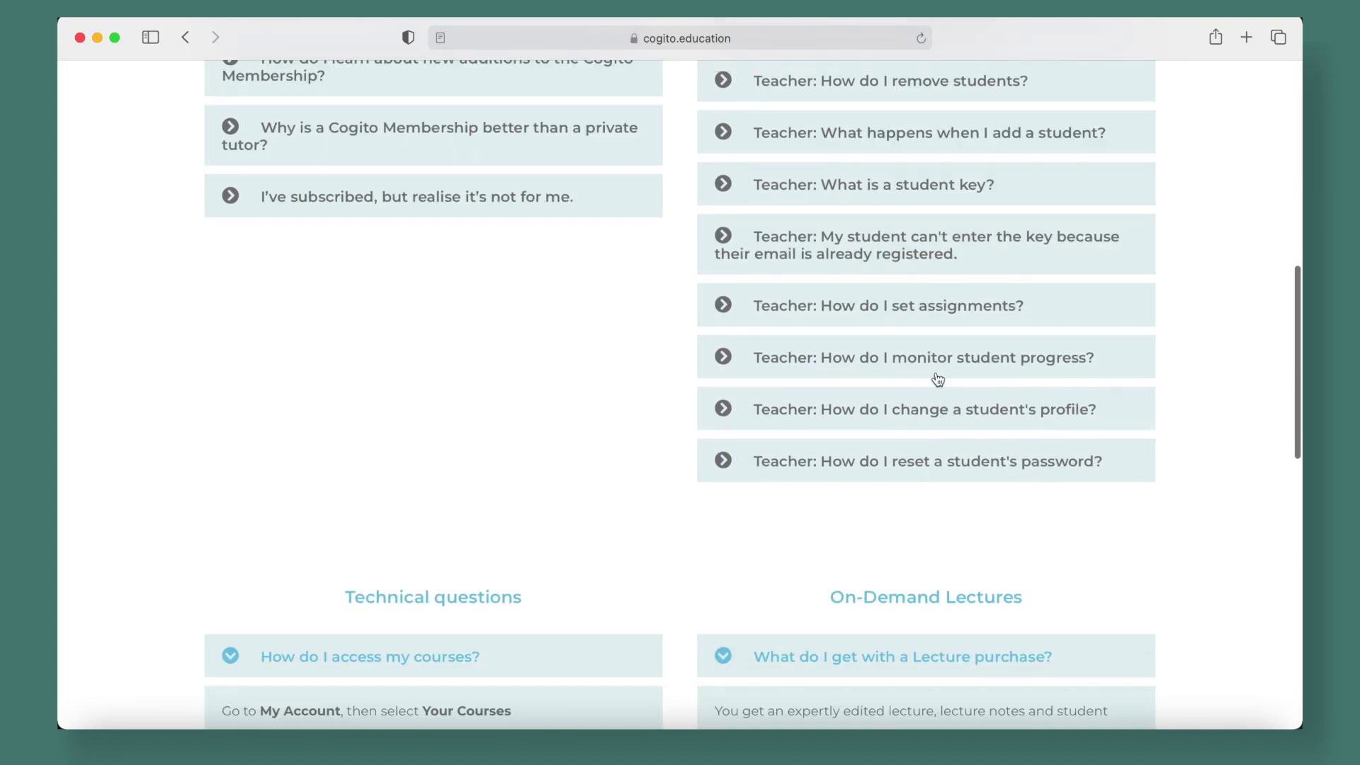
scroll(584, 370, "down", 2)
scroll(584, 370, "up", 10)
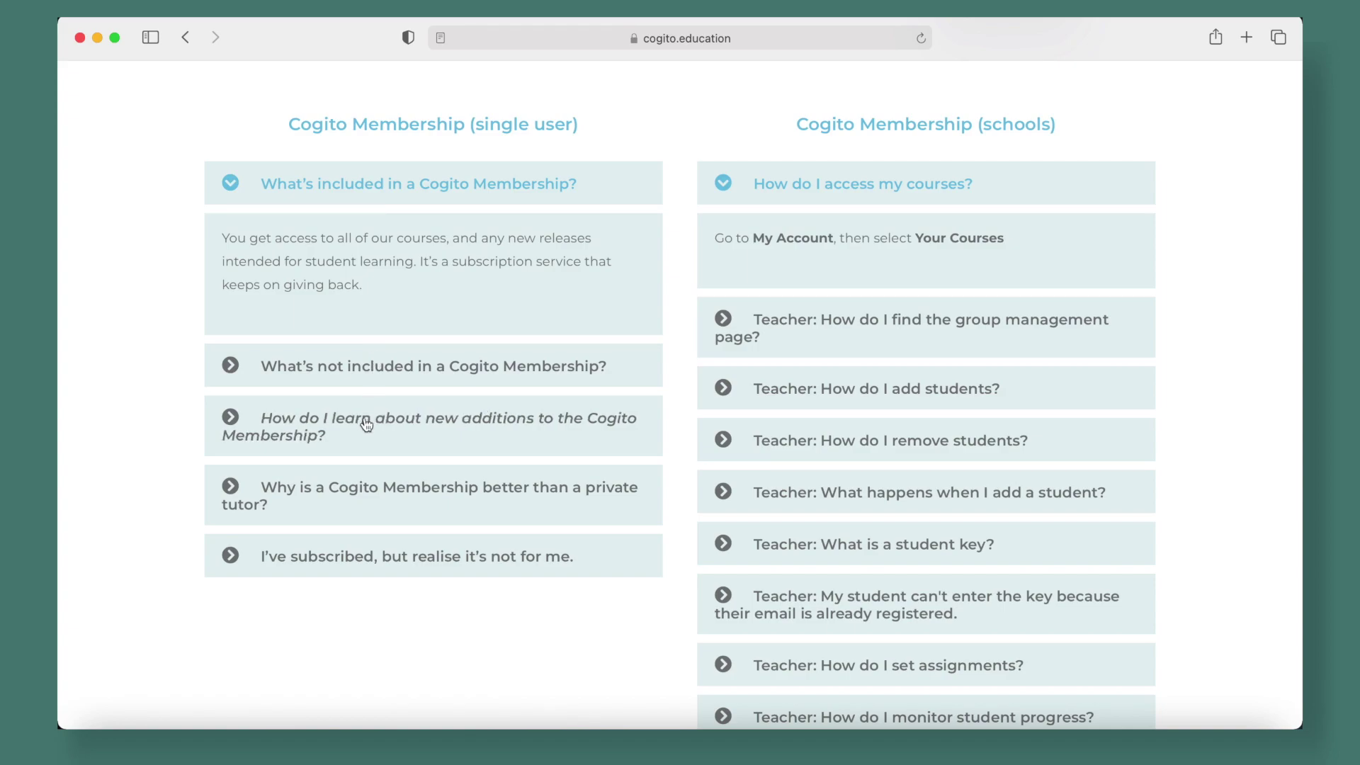
scroll(380, 570, "down", 10)
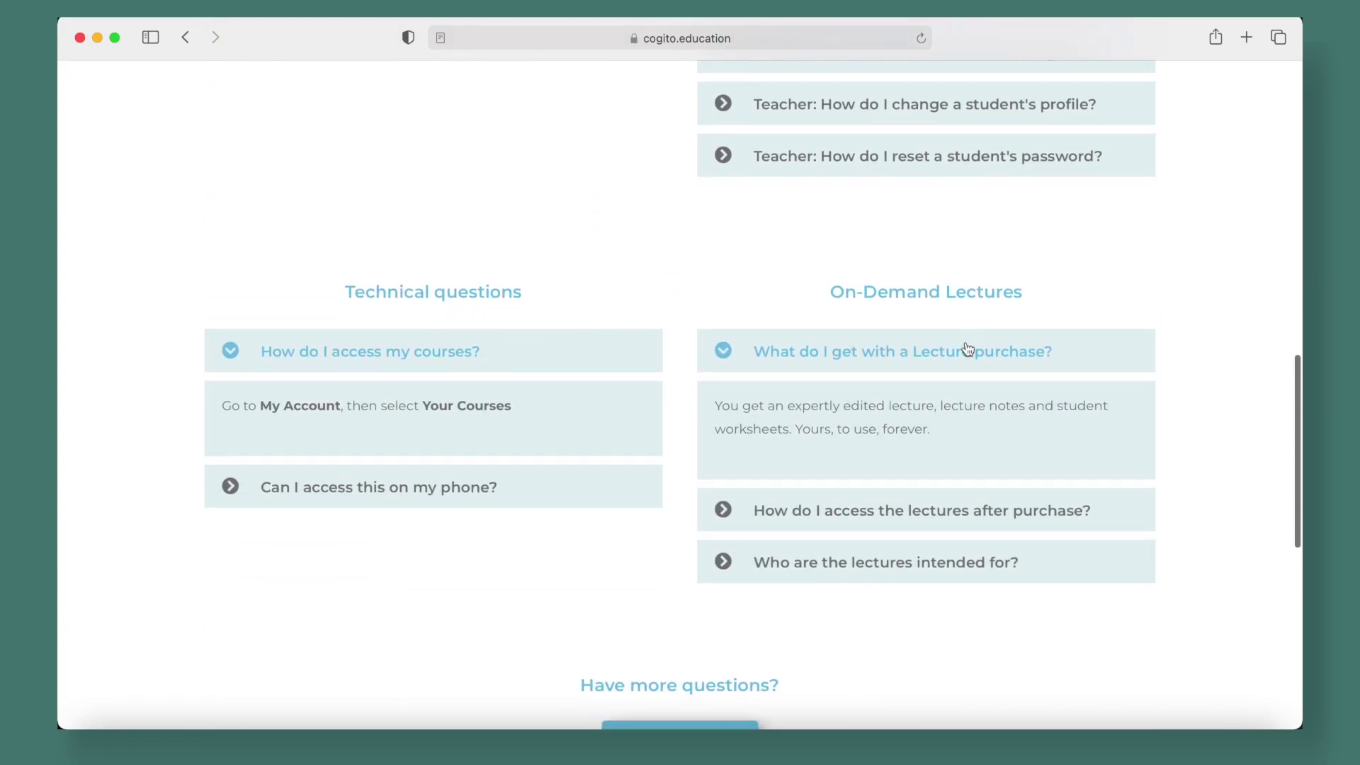
scroll(1159, 387, "up", 15)
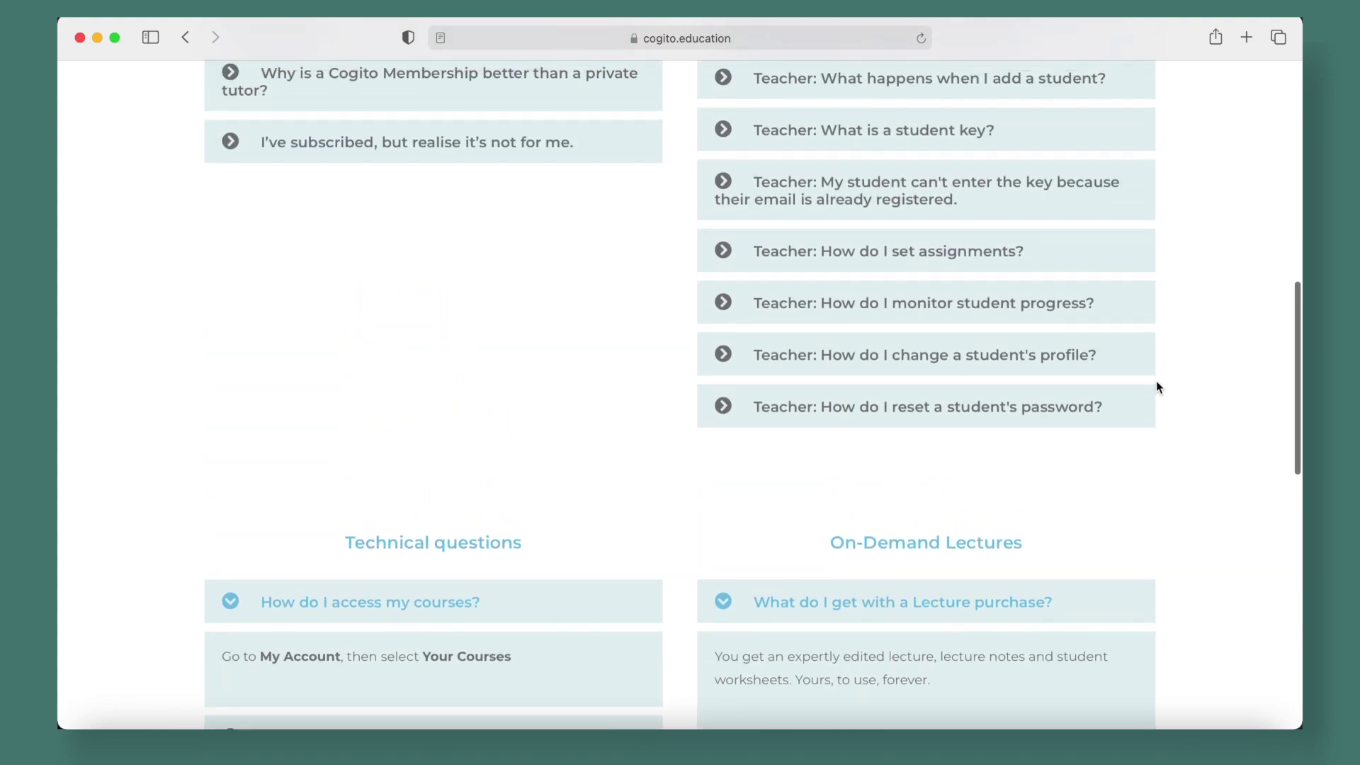
Back on the account page, choose Leave a review to open the Mailchimp review survey
scroll(1156, 380, "left", 5)
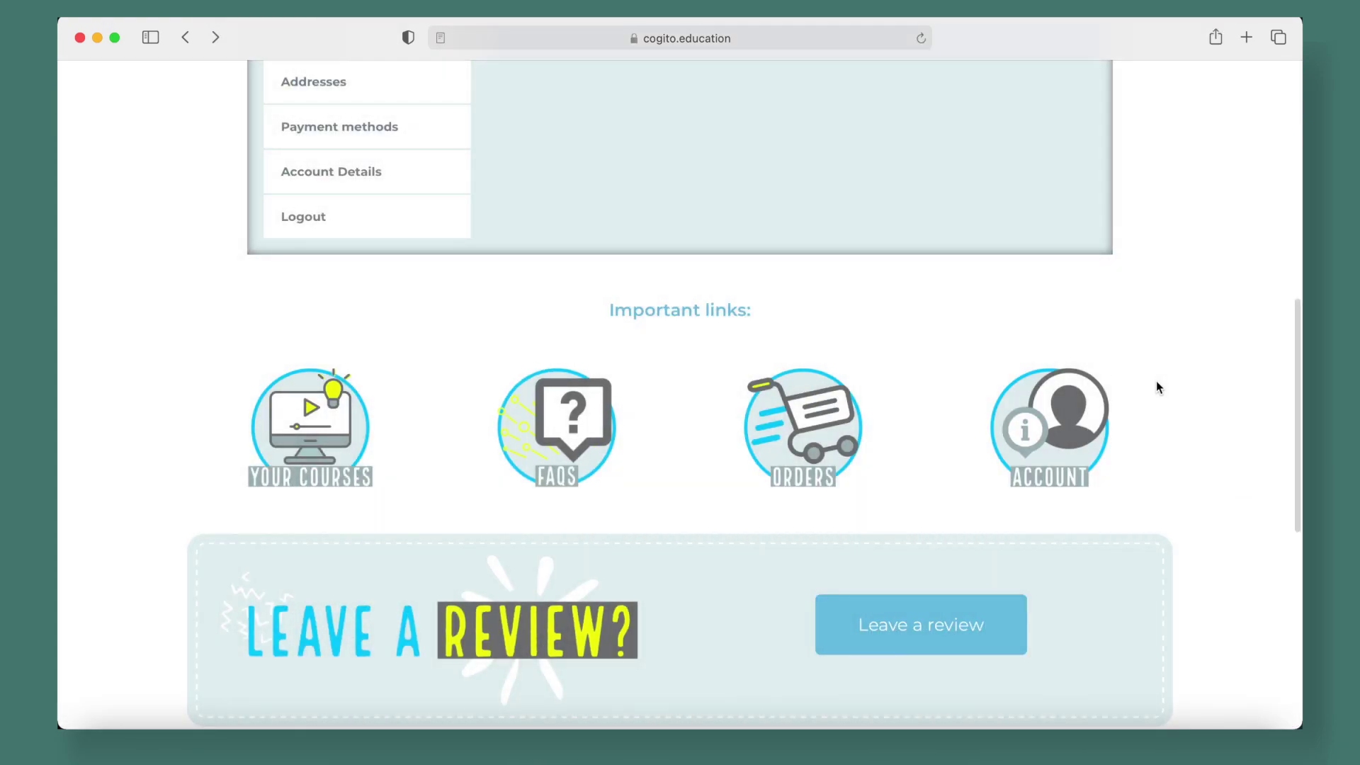
scroll(1198, 379, "down", 5)
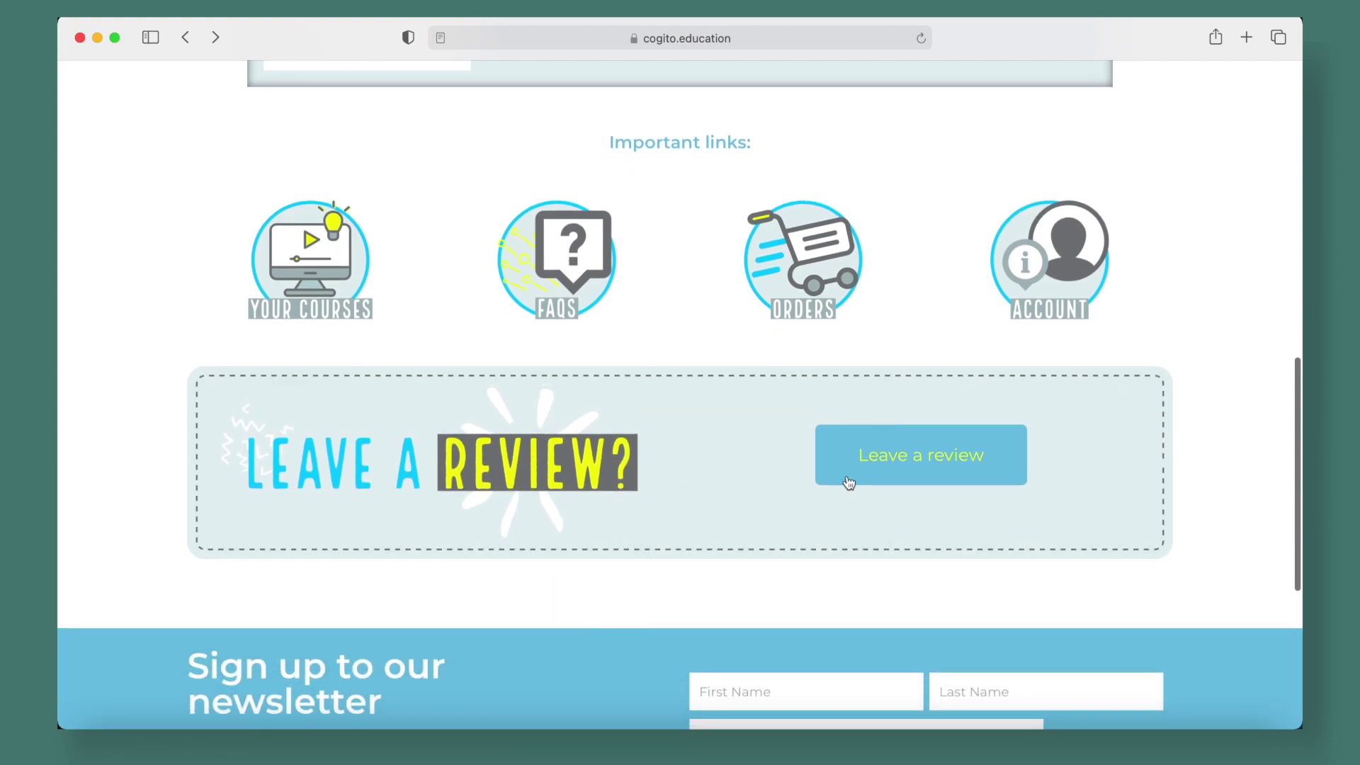
left_click(909, 474)
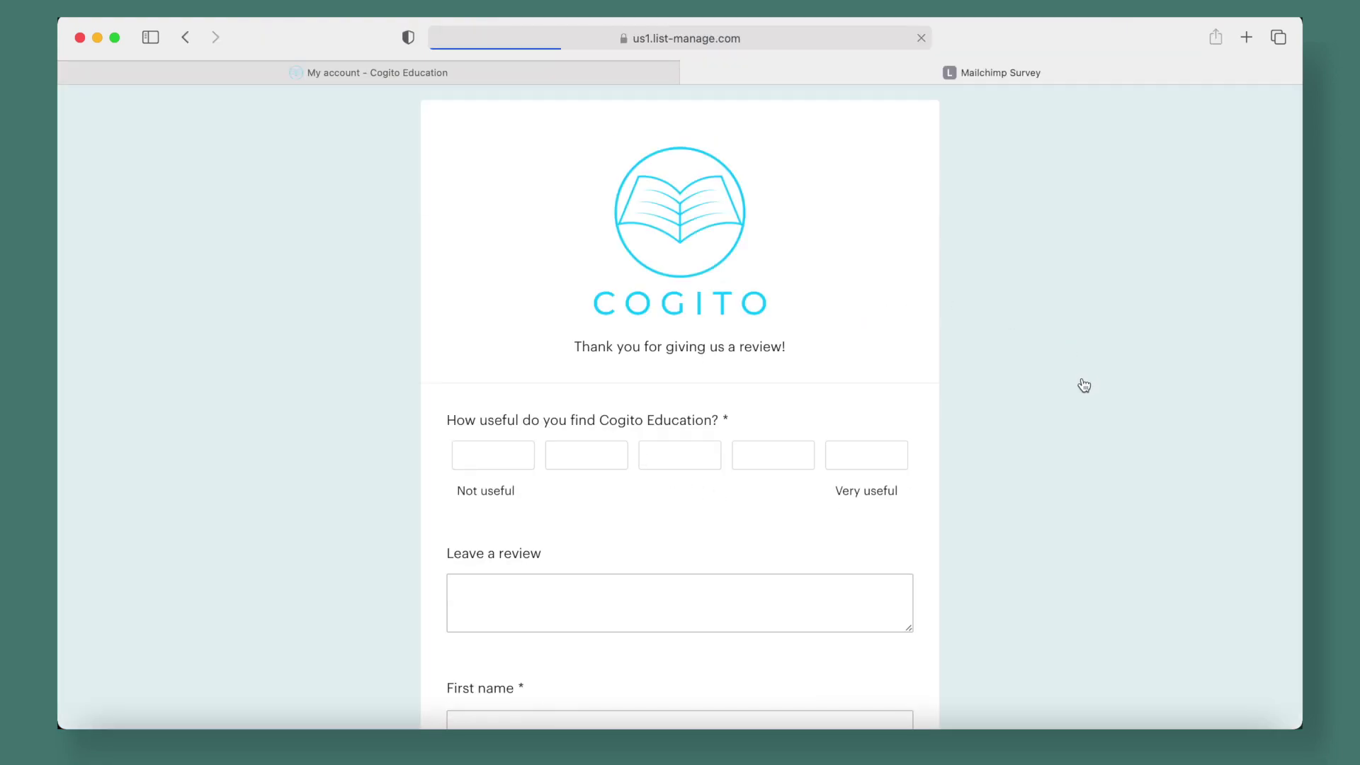
Give the usefulness question the full five-star 'Very useful' rating in the Mailchimp survey
left_click(873, 456)
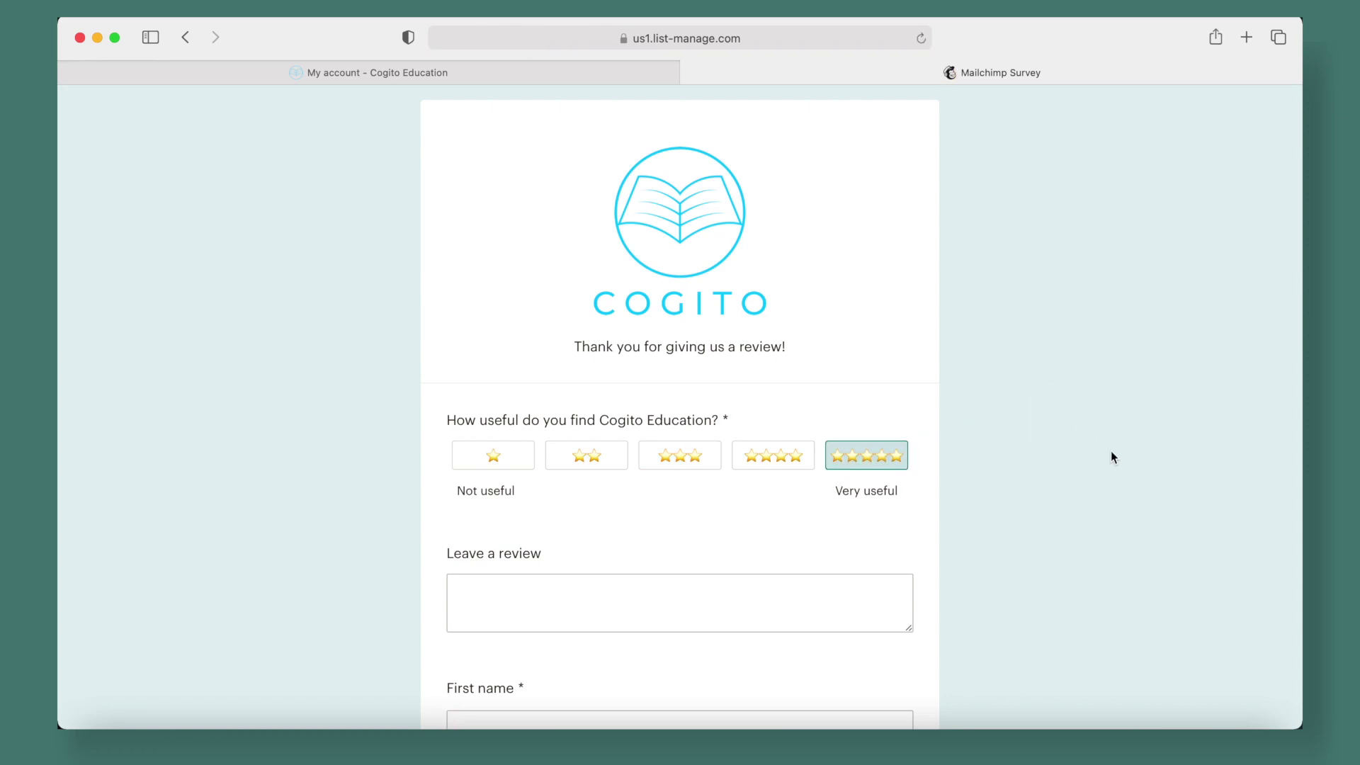